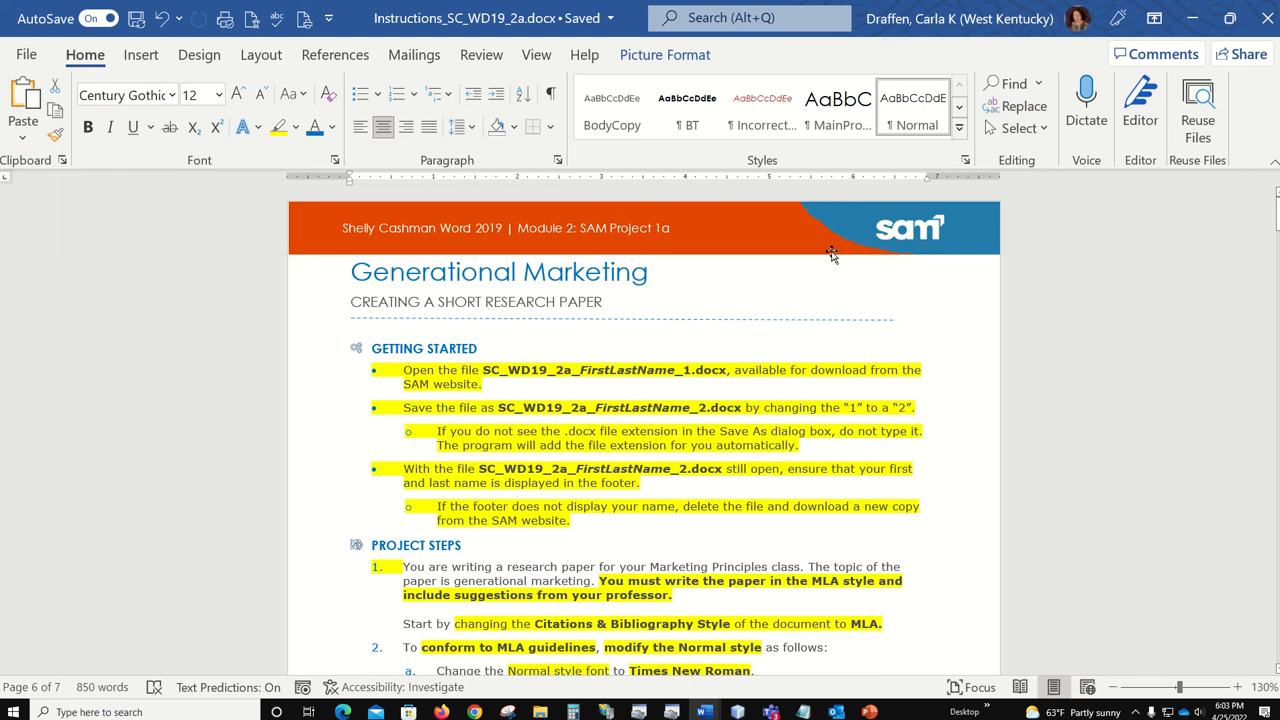
# Review the getting-started notes and the first project steps in the Generational Marketing instructions document.
pyautogui.scroll(-1, 832, 250)
pyautogui.scroll(-1, 835, 253)
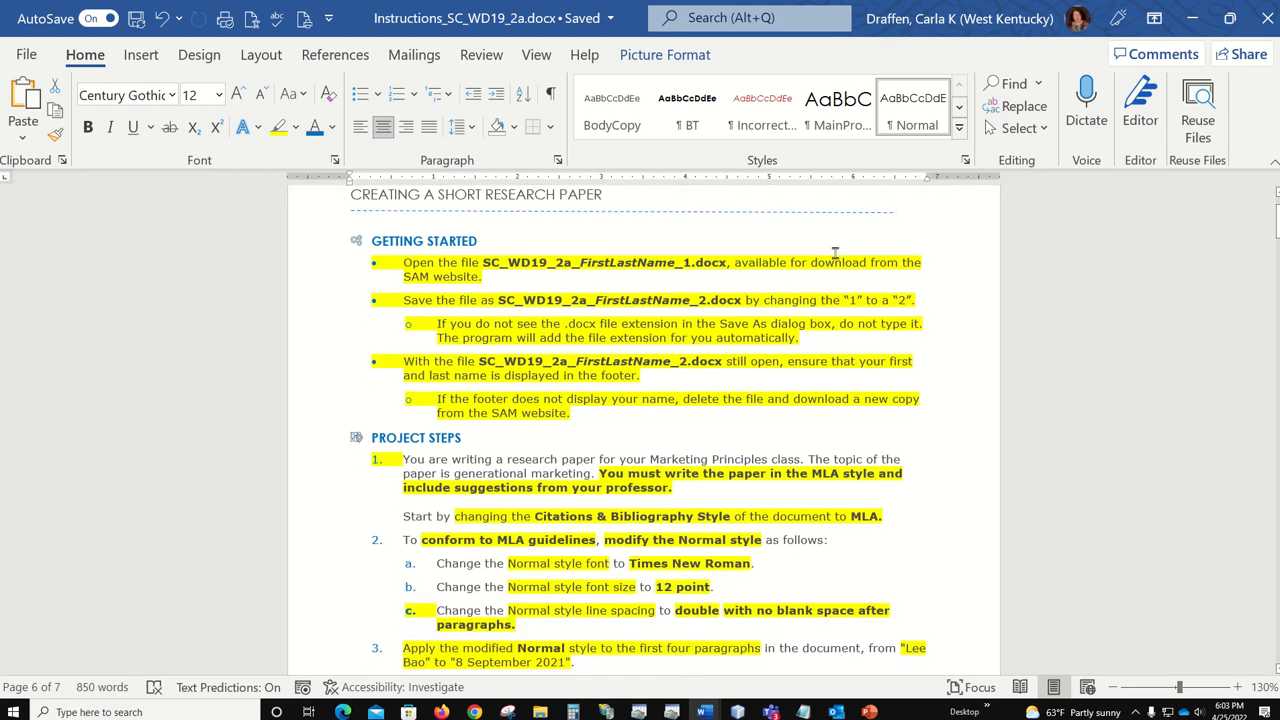
pyautogui.scroll(1, 835, 253)
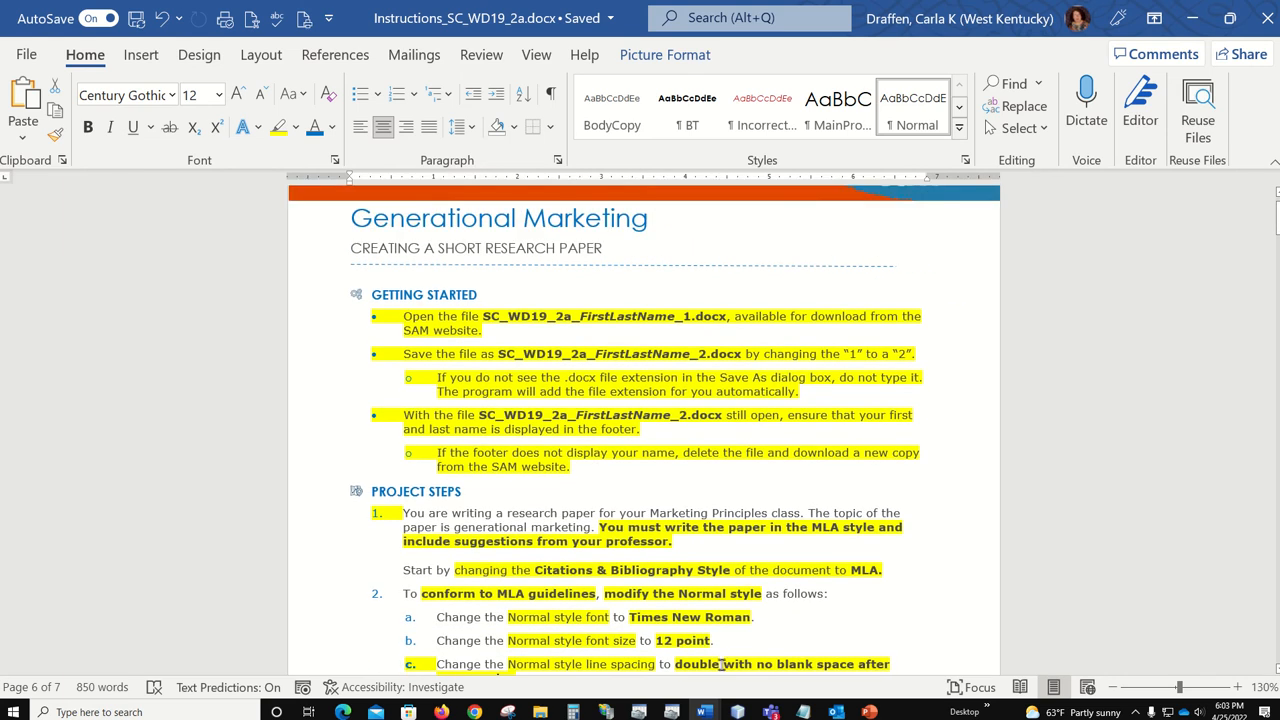
pyautogui.moveTo(706, 712)
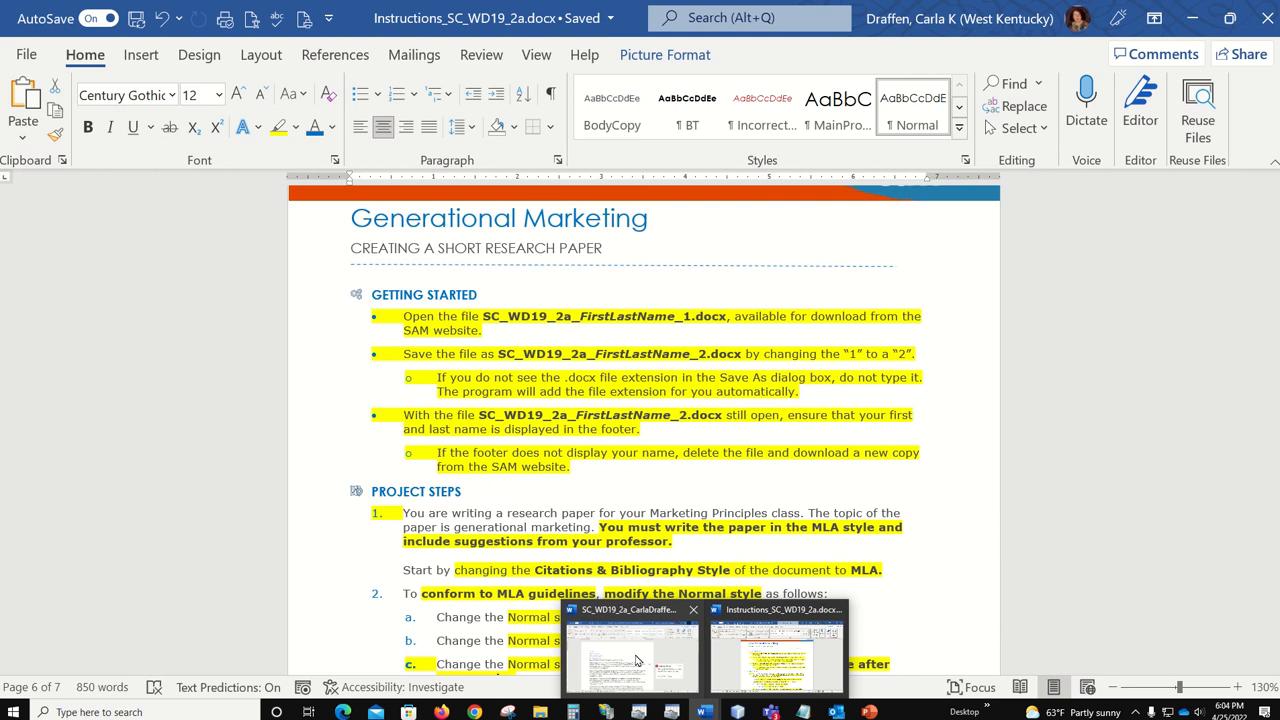
pyautogui.moveTo(640, 660)
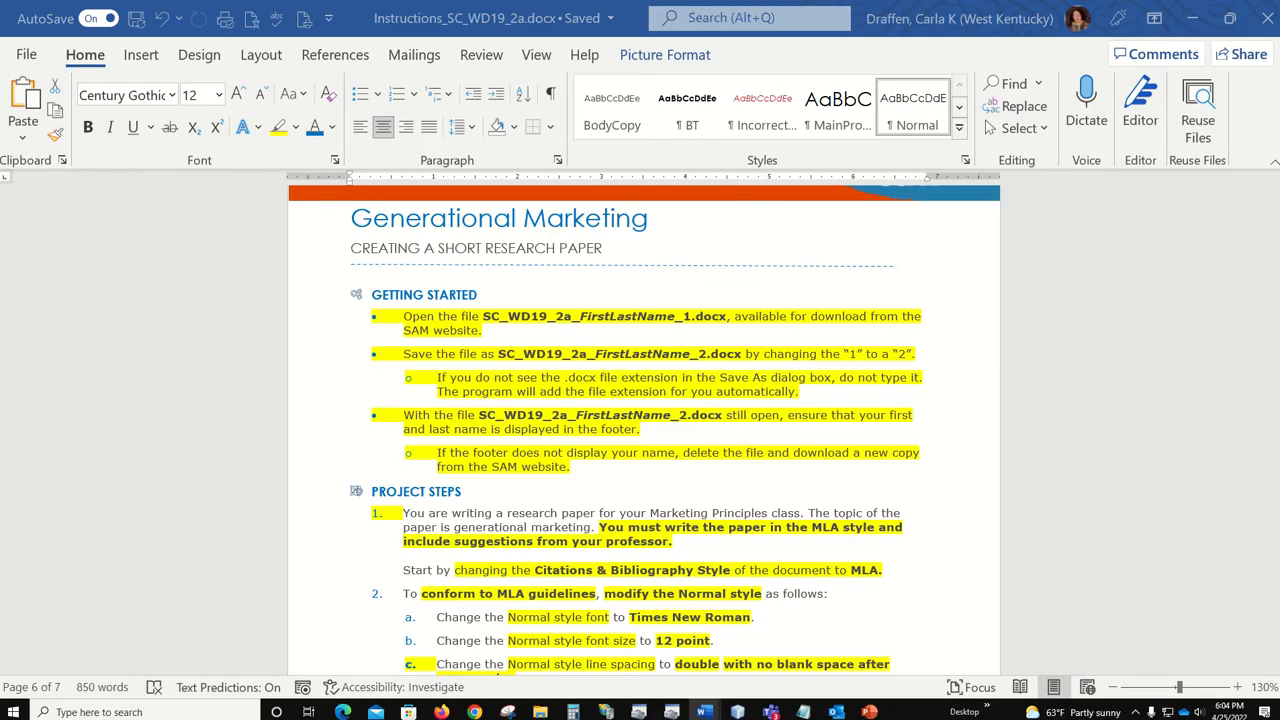
pyautogui.moveTo(1279, 72); pyautogui.dragTo(1279, 20)
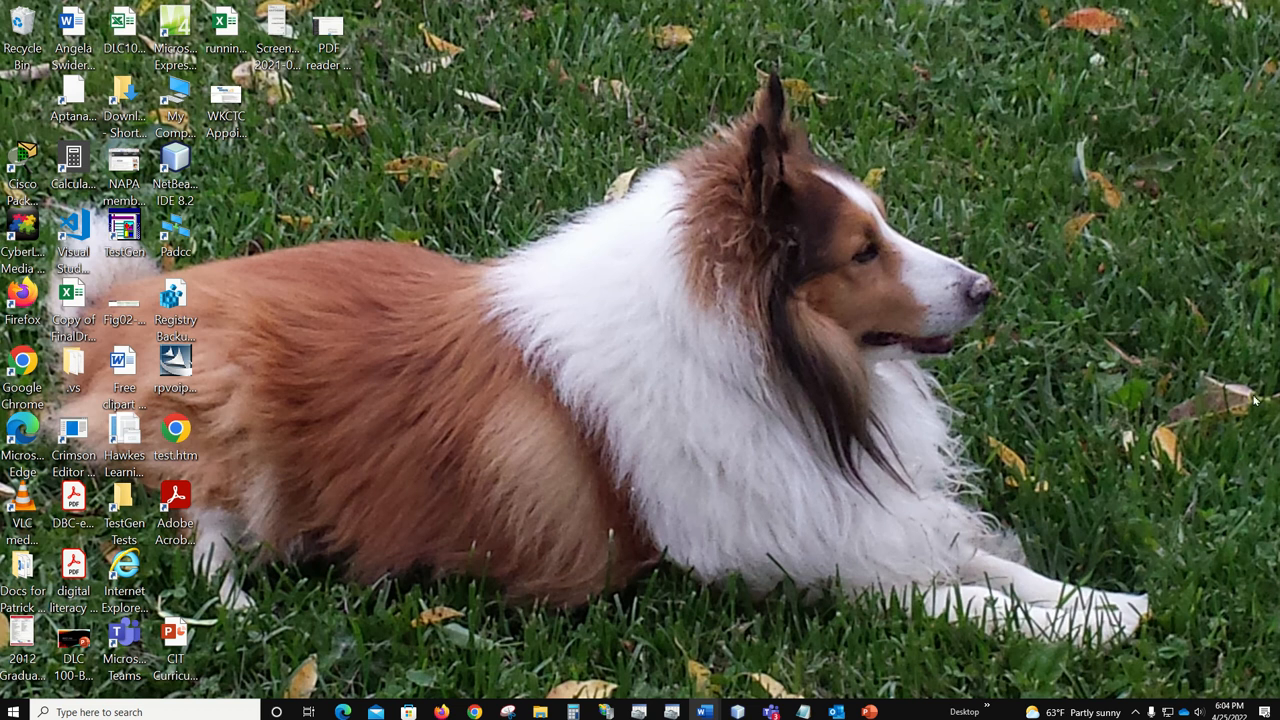
pyautogui.moveTo(709, 690)
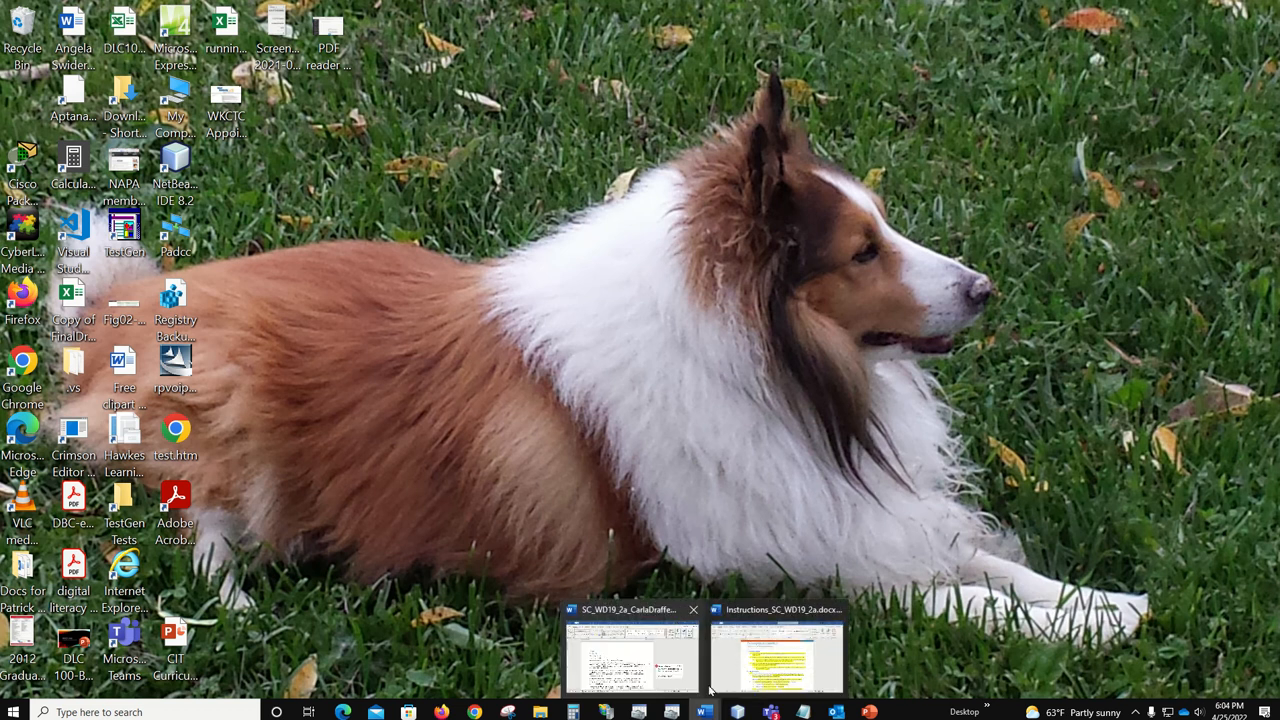
pyautogui.click(747, 655)
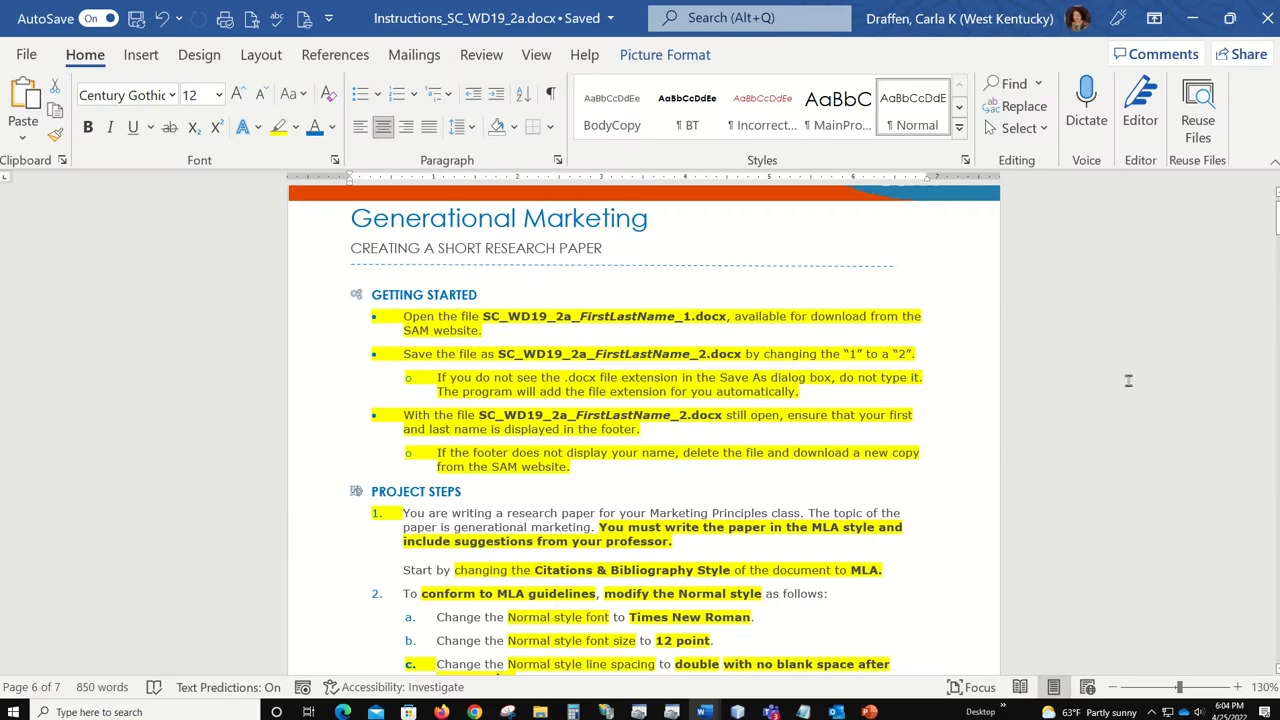
pyautogui.scroll(-4, 689, 298)
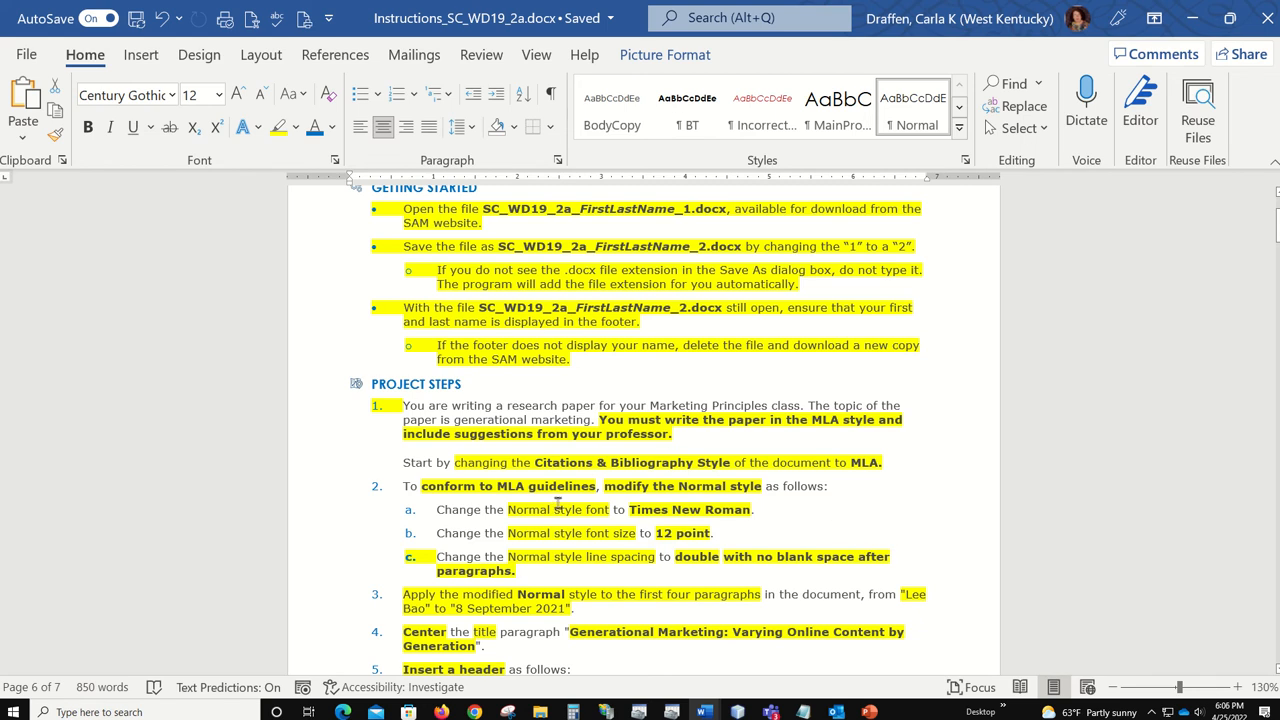
pyautogui.scroll(-1, 558, 503)
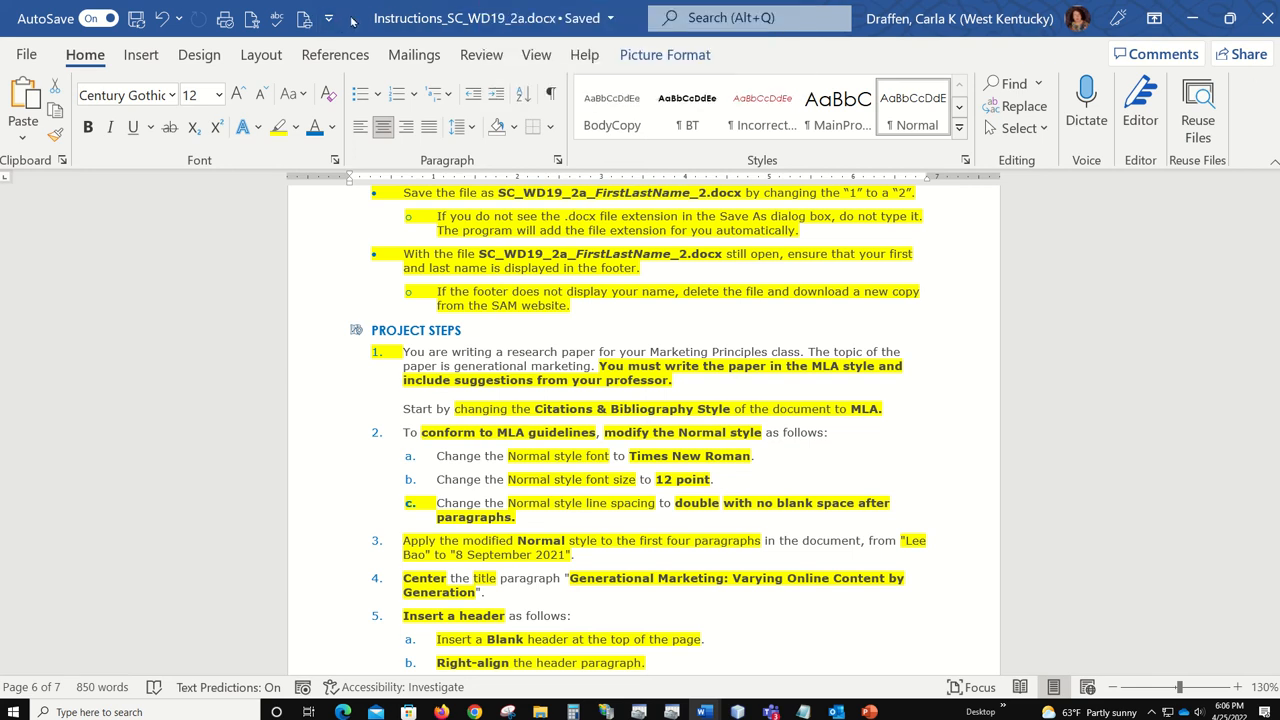
# Switch to the research paper document, set its citations and bibliography style to MLA, and check the in-text citations.
pyautogui.moveTo(354, 22); pyautogui.dragTo(776, 1)
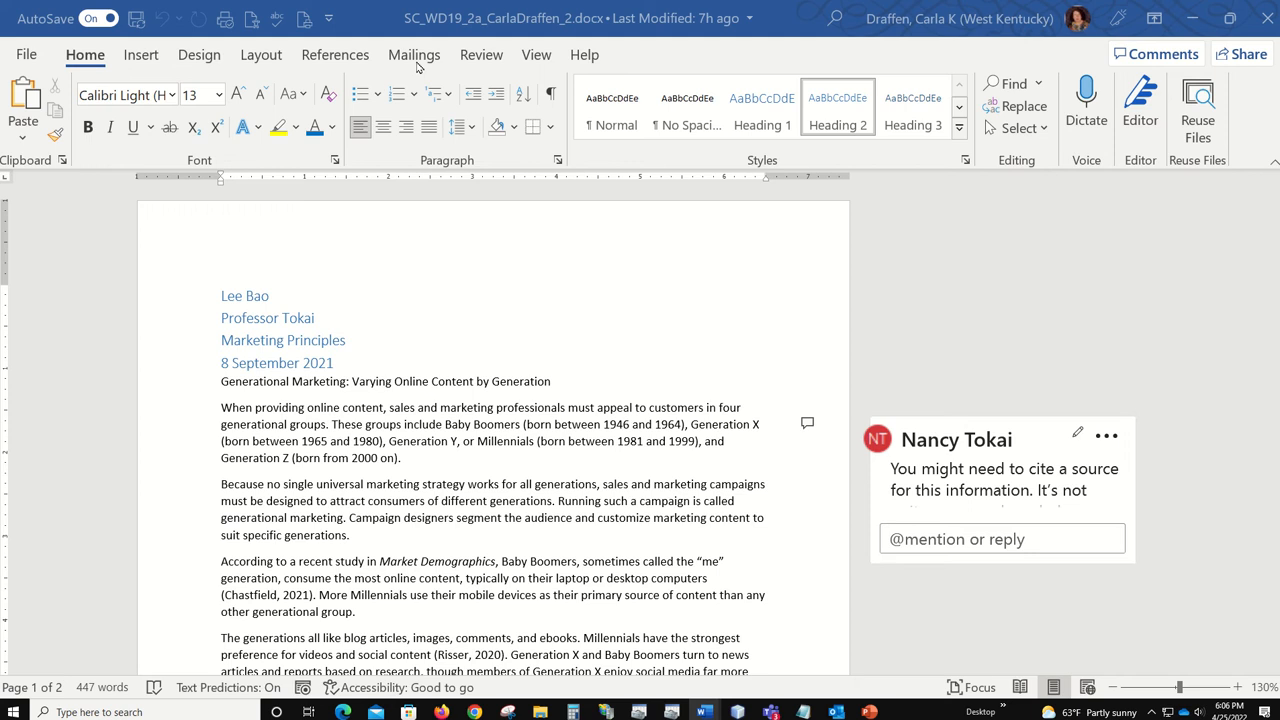
pyautogui.click(320, 56)
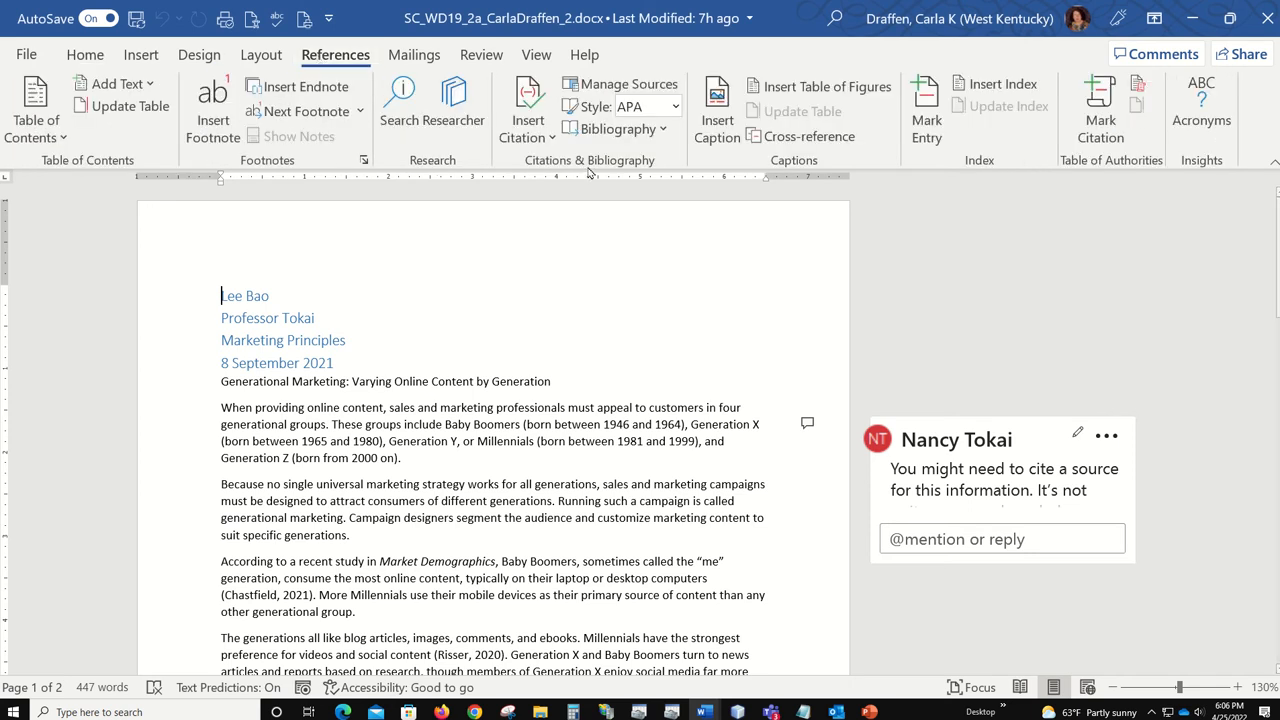
pyautogui.click(676, 108)
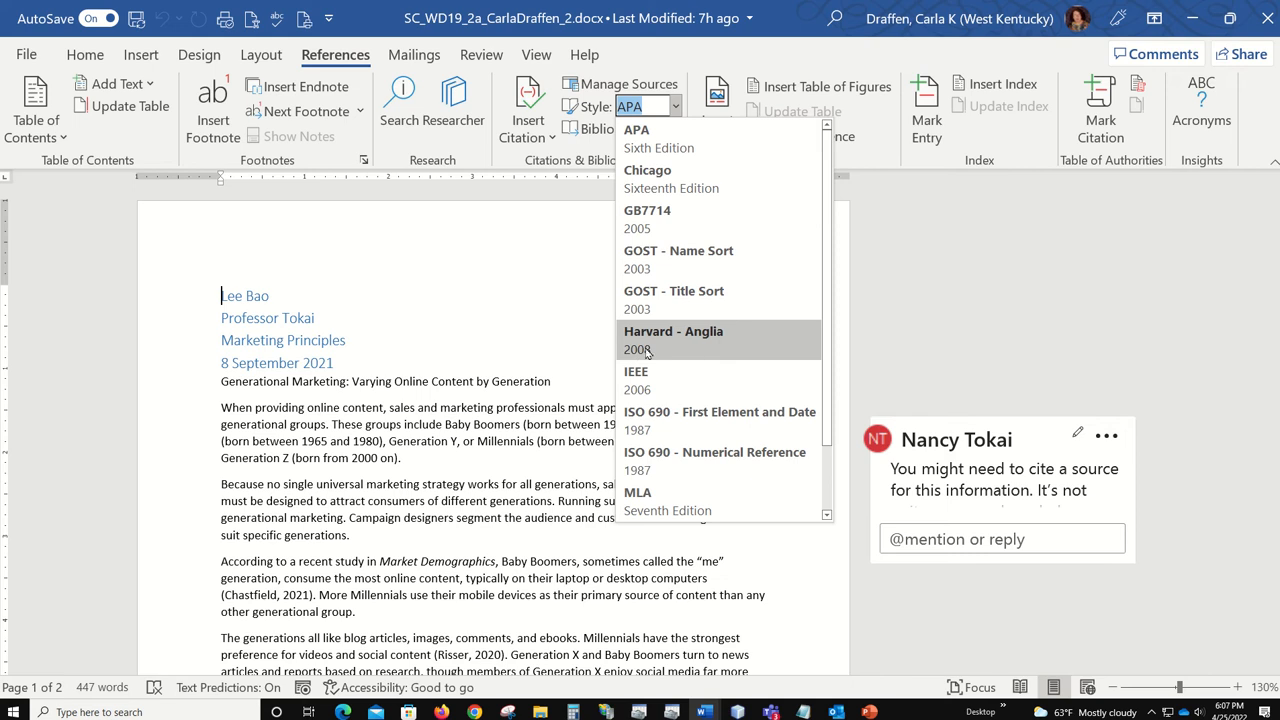
pyautogui.scroll(-1, 688, 350)
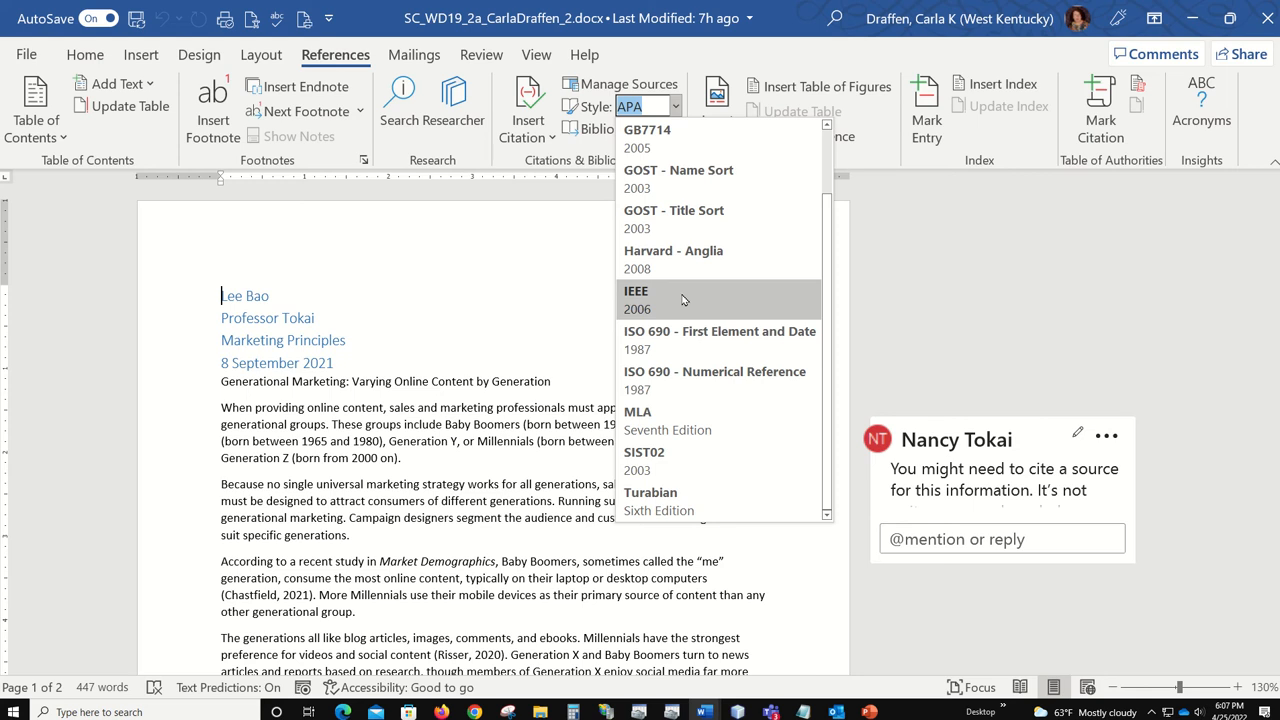
pyautogui.click(643, 427)
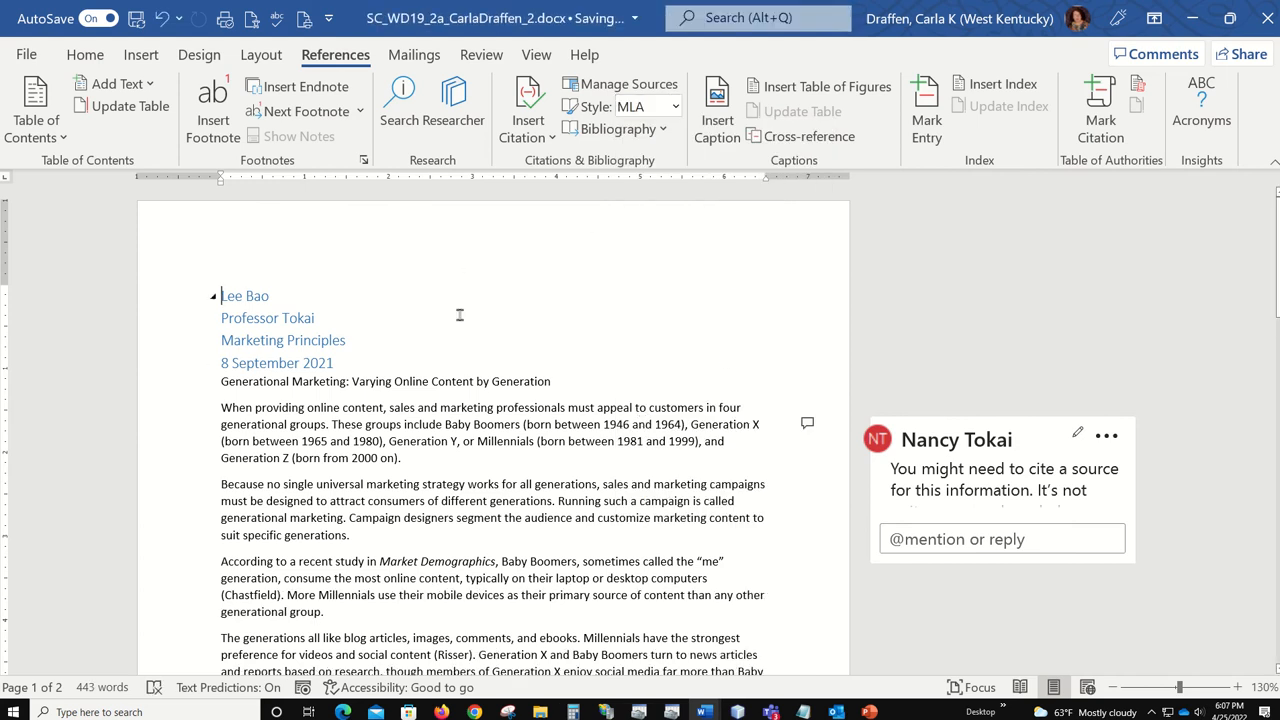
pyautogui.scroll(-3, 598, 402)
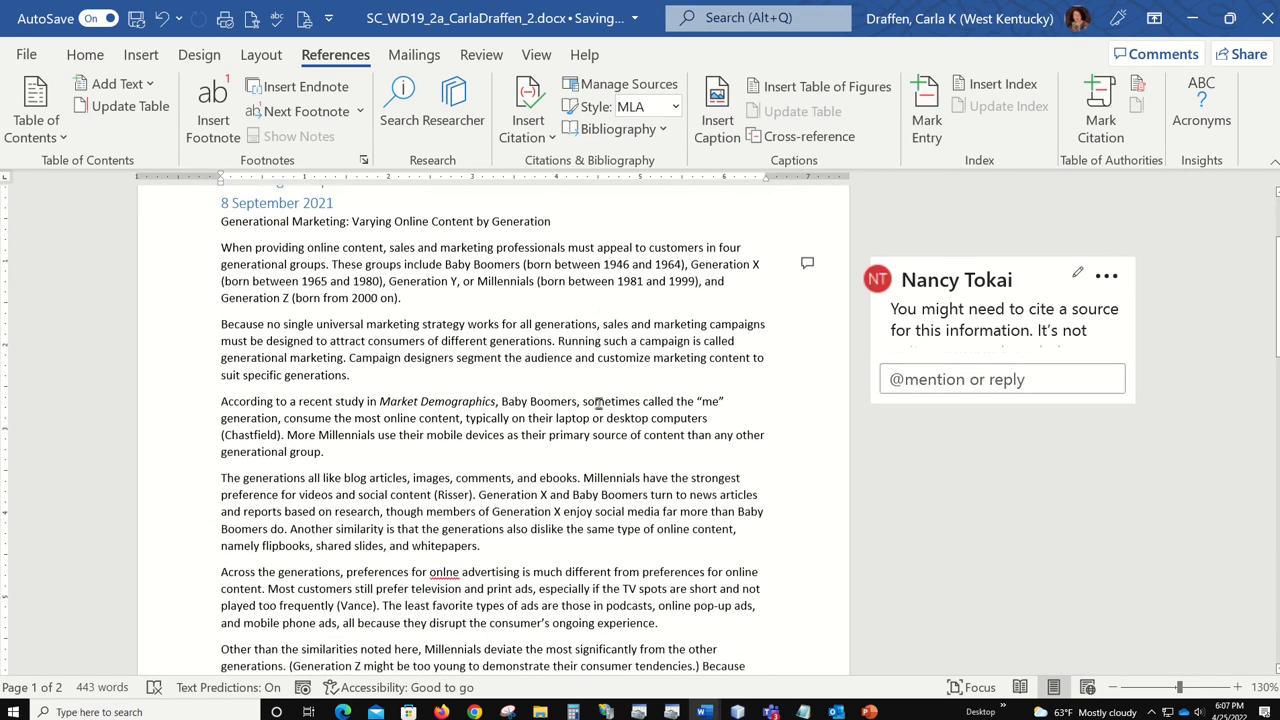
pyautogui.scroll(3, 598, 402)
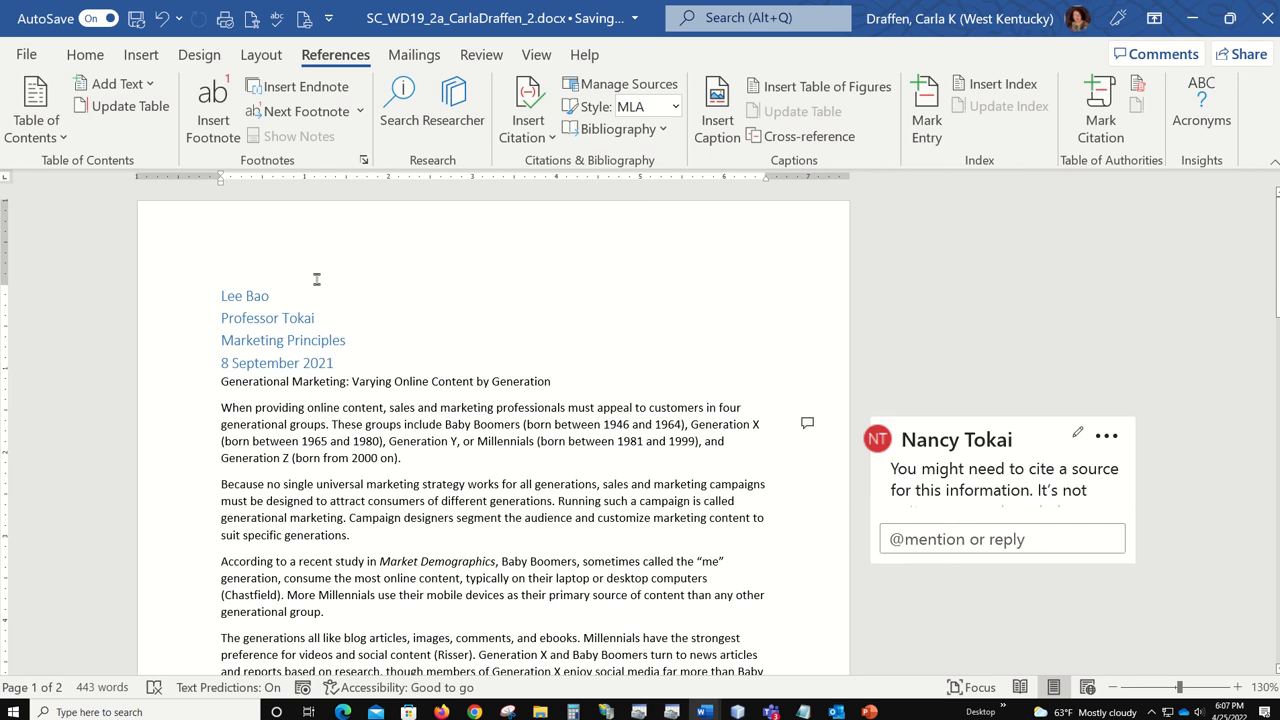
# Modify the Normal style to use the Times New Roman font at 12 points.
pyautogui.click(84, 56)
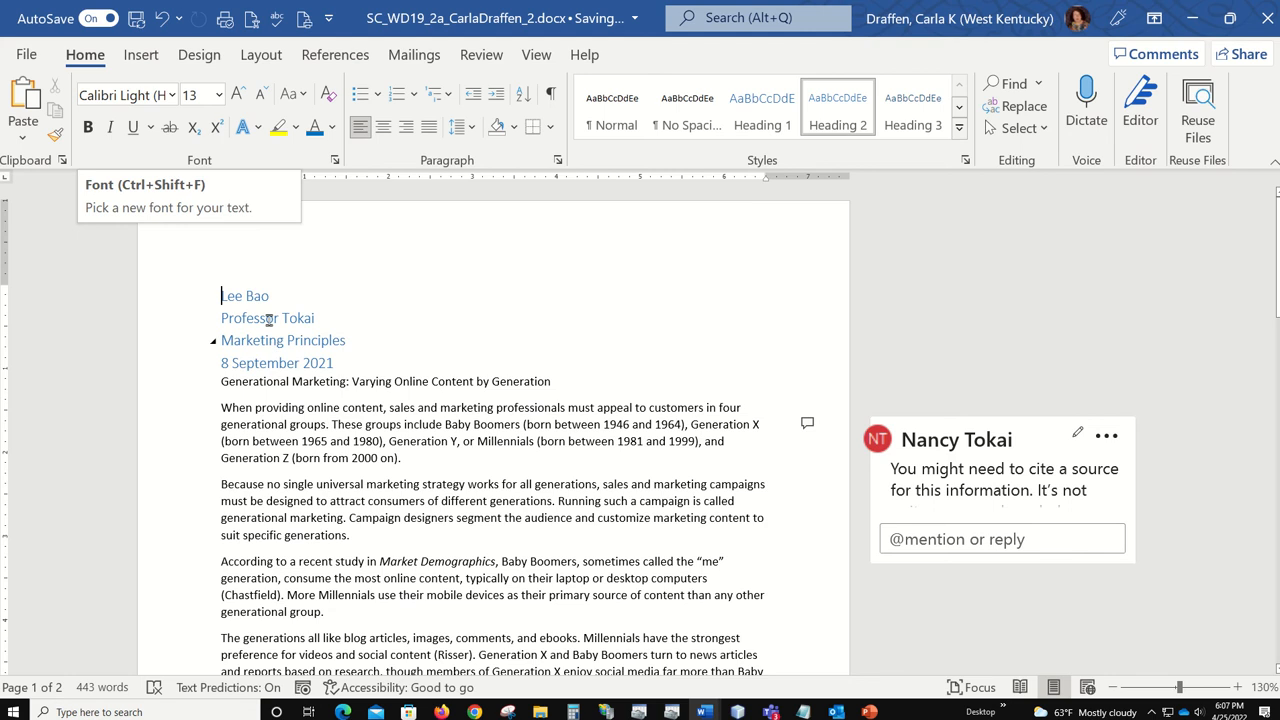
pyautogui.click(260, 424)
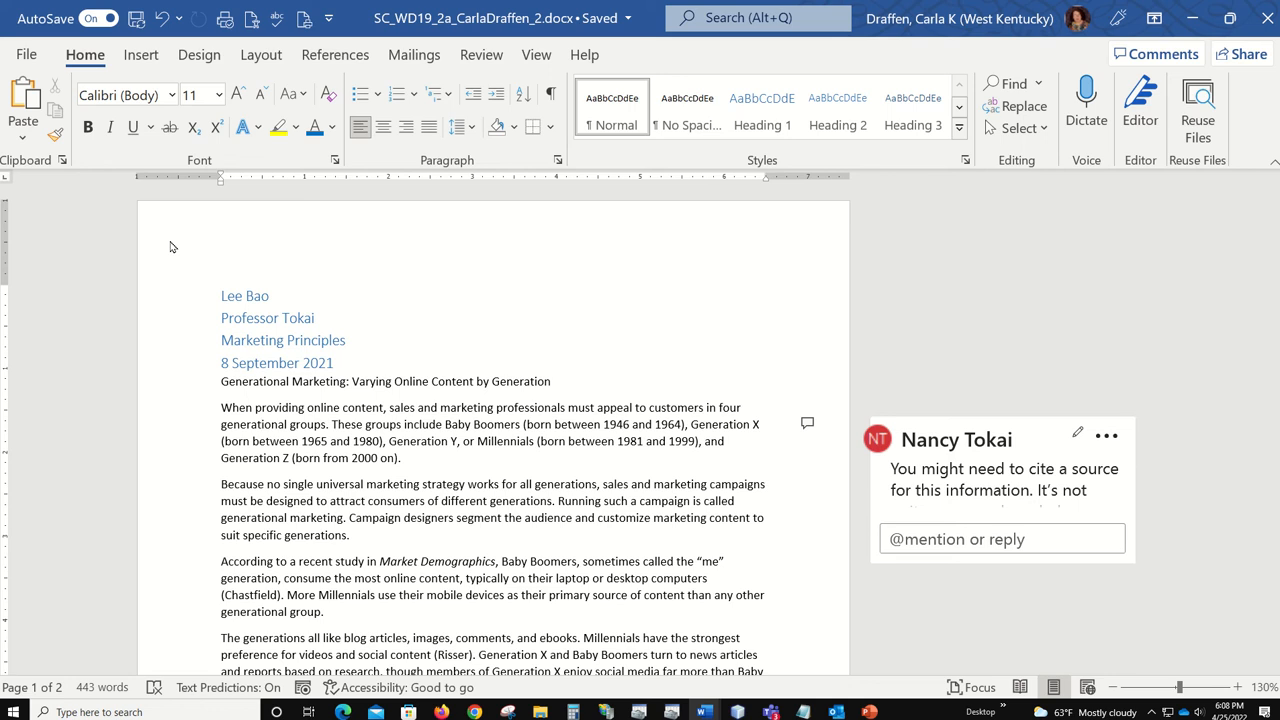
pyautogui.click(219, 294)
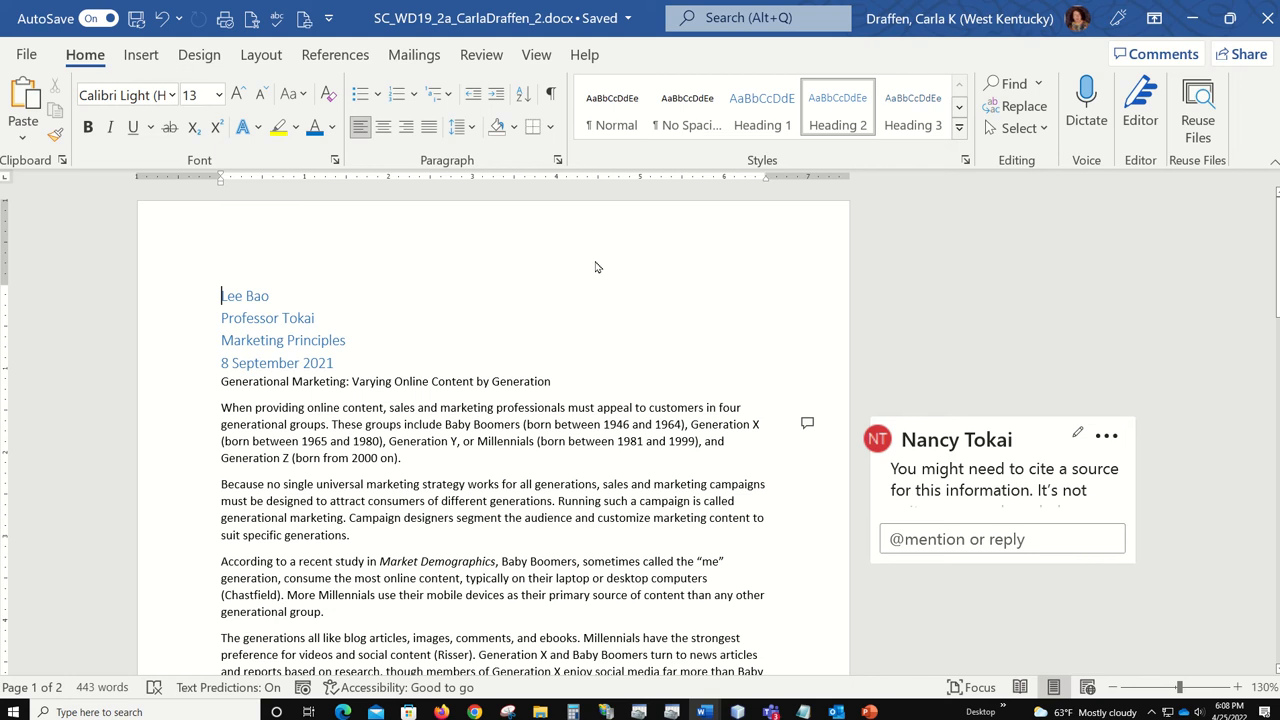
pyautogui.rightClick(608, 99)
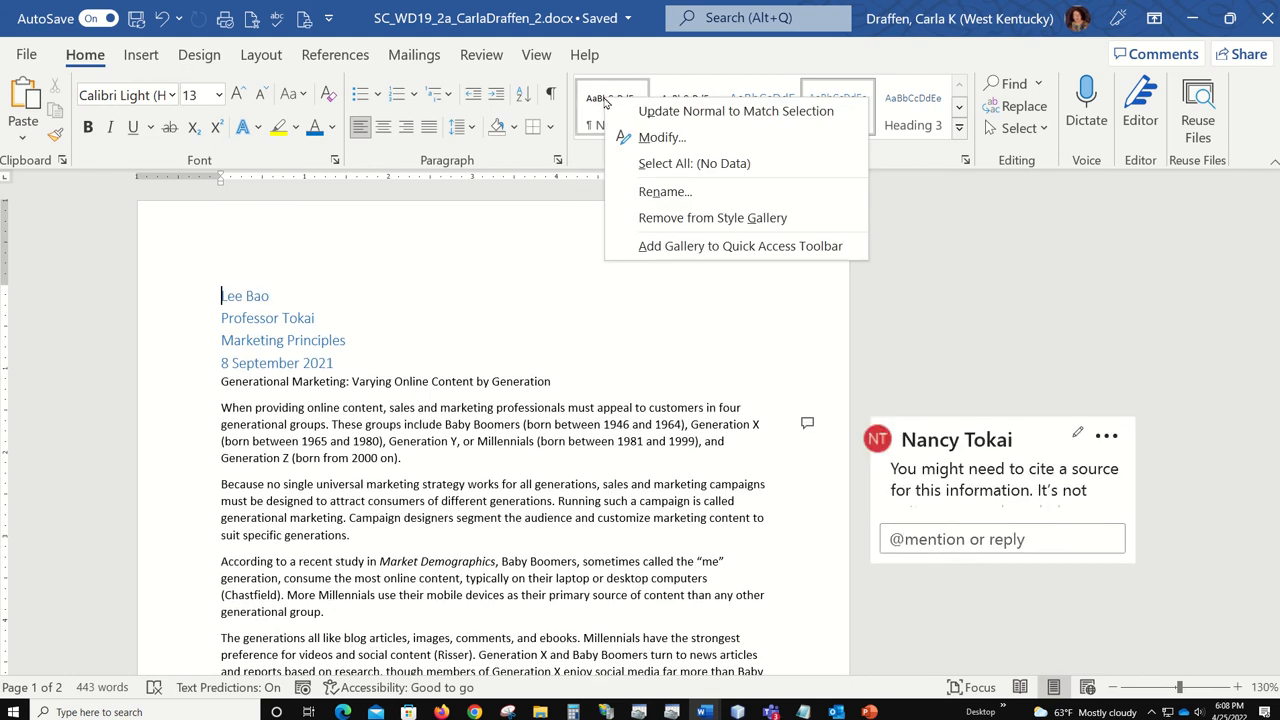
pyautogui.click(653, 138)
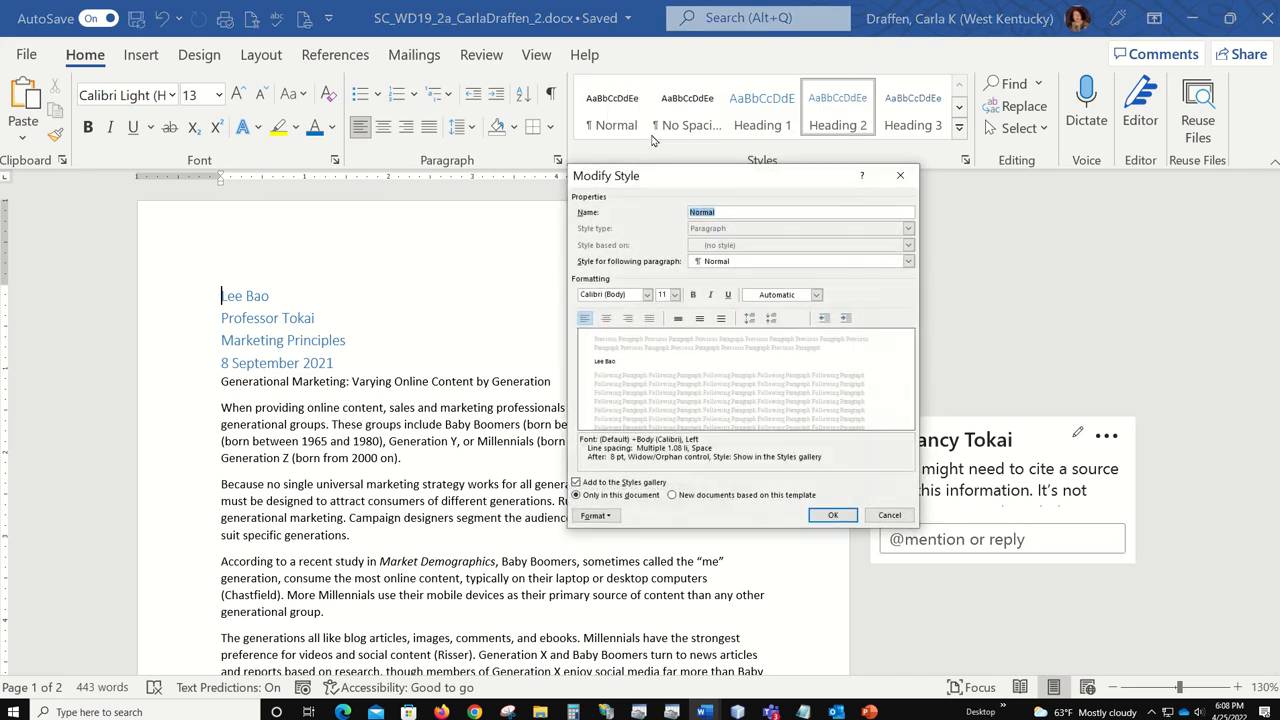
pyautogui.moveTo(889, 171); pyautogui.dragTo(875, 100)
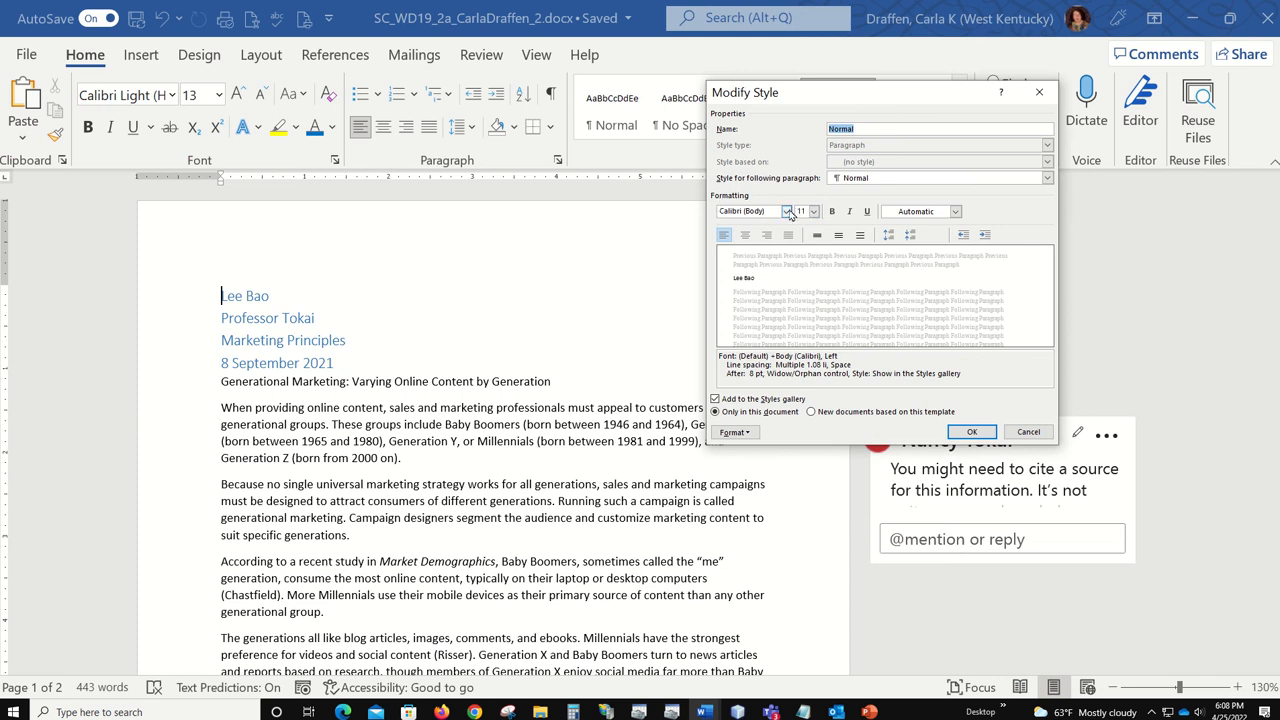
pyautogui.click(787, 211)
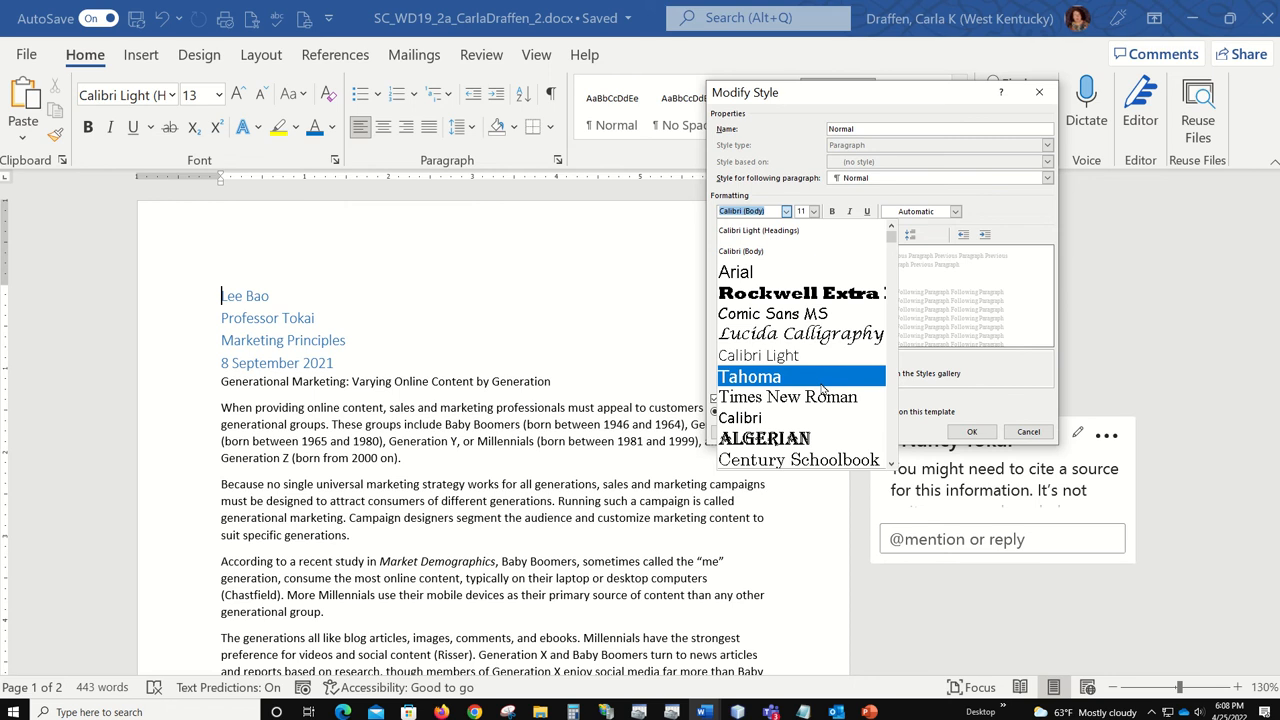
pyautogui.click(830, 399)
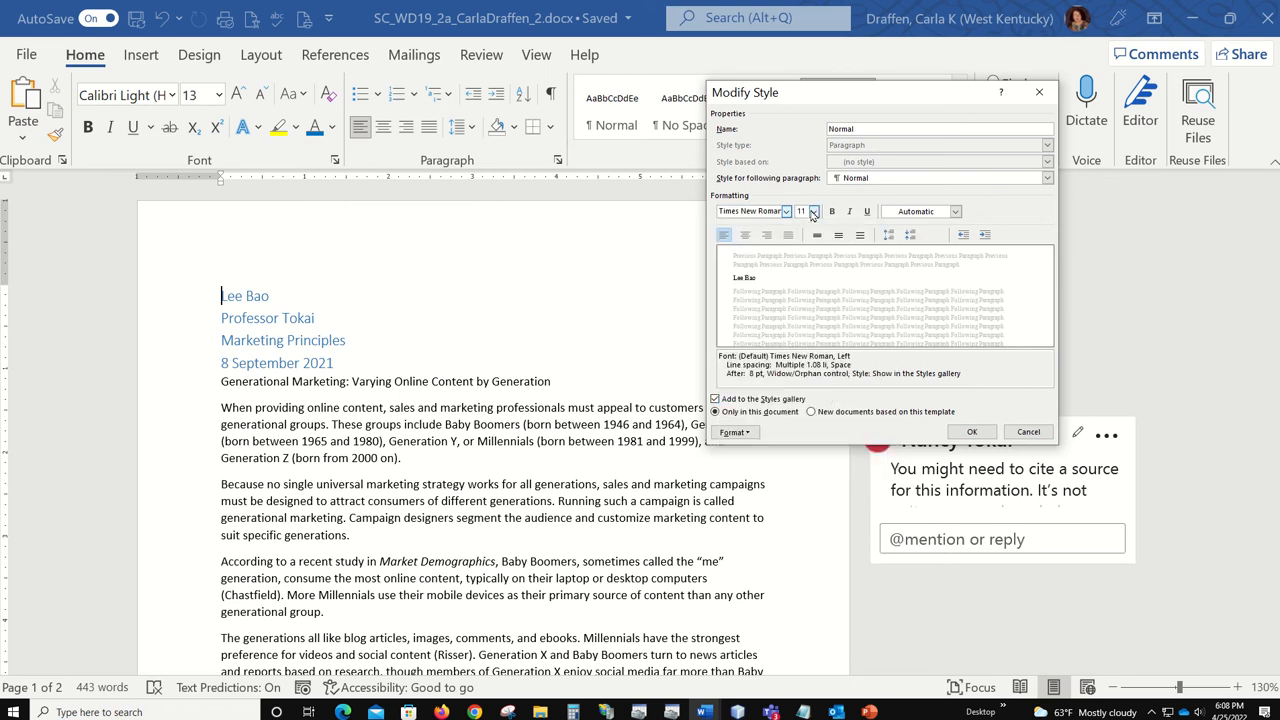
pyautogui.click(813, 213)
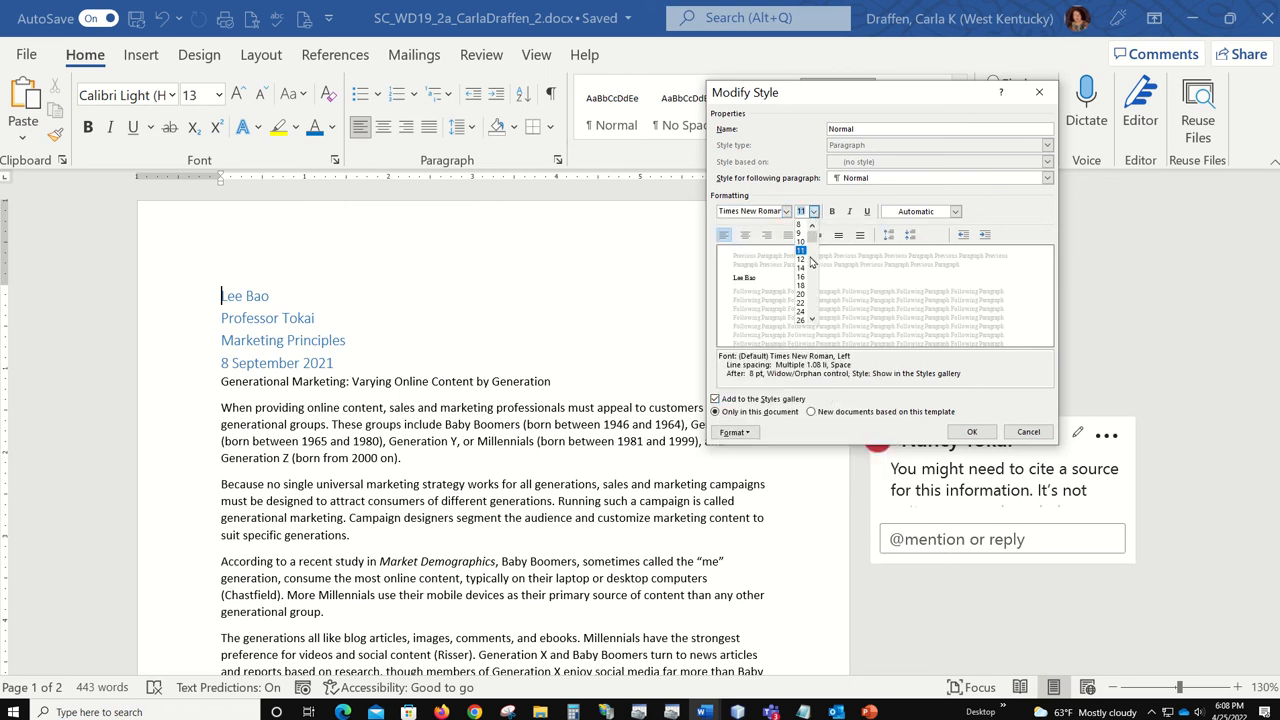
pyautogui.click(804, 260)
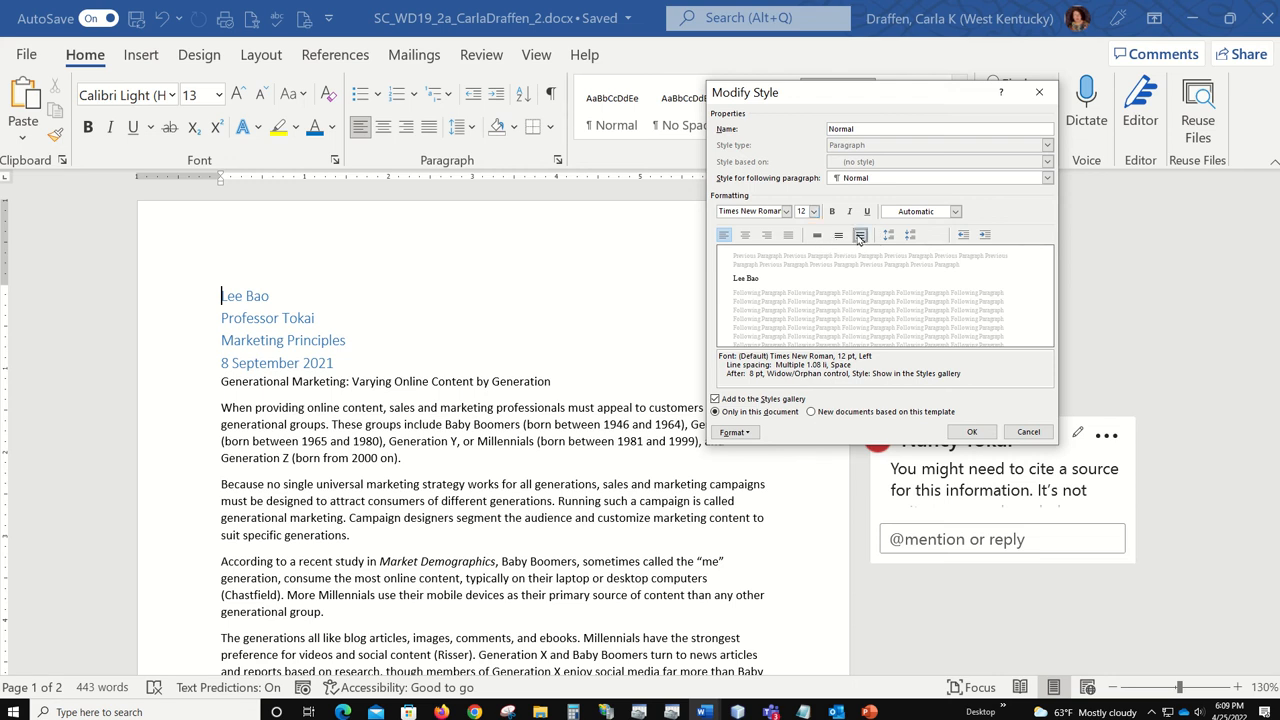
# Set the Normal style to double line spacing with 0 pt after paragraphs and save the style changes.
pyautogui.click(859, 236)
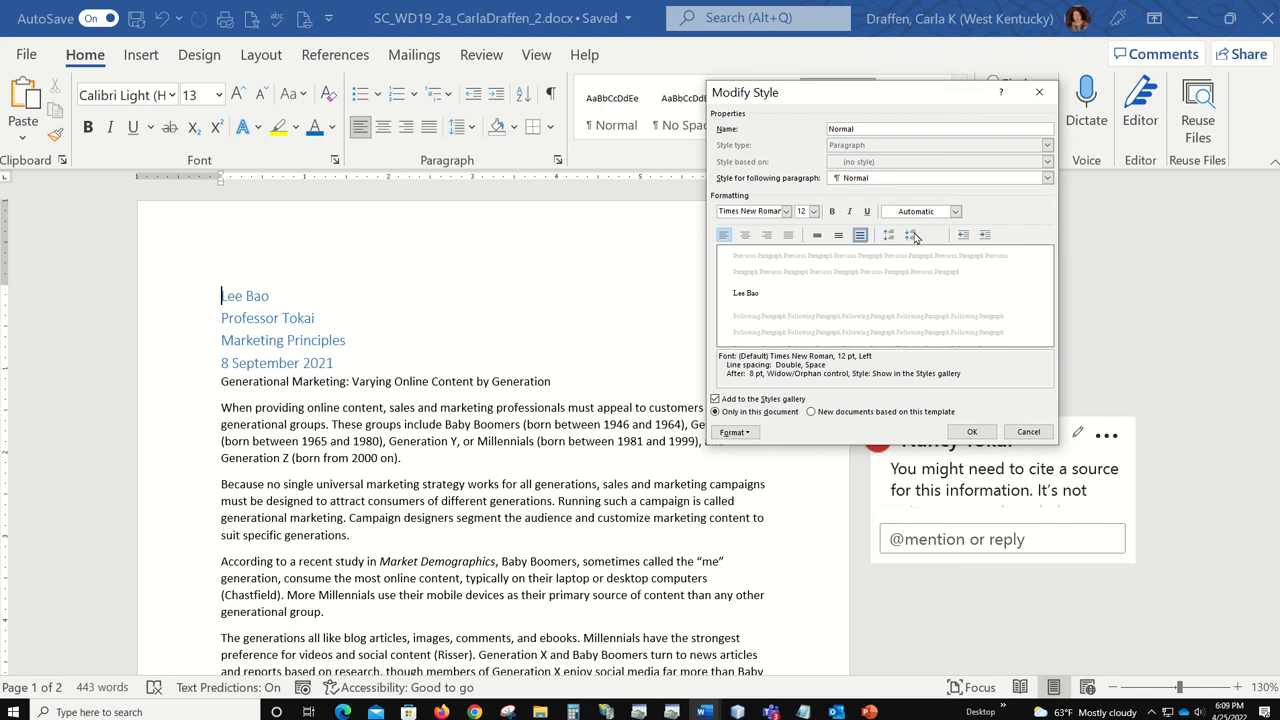
pyautogui.click(735, 432)
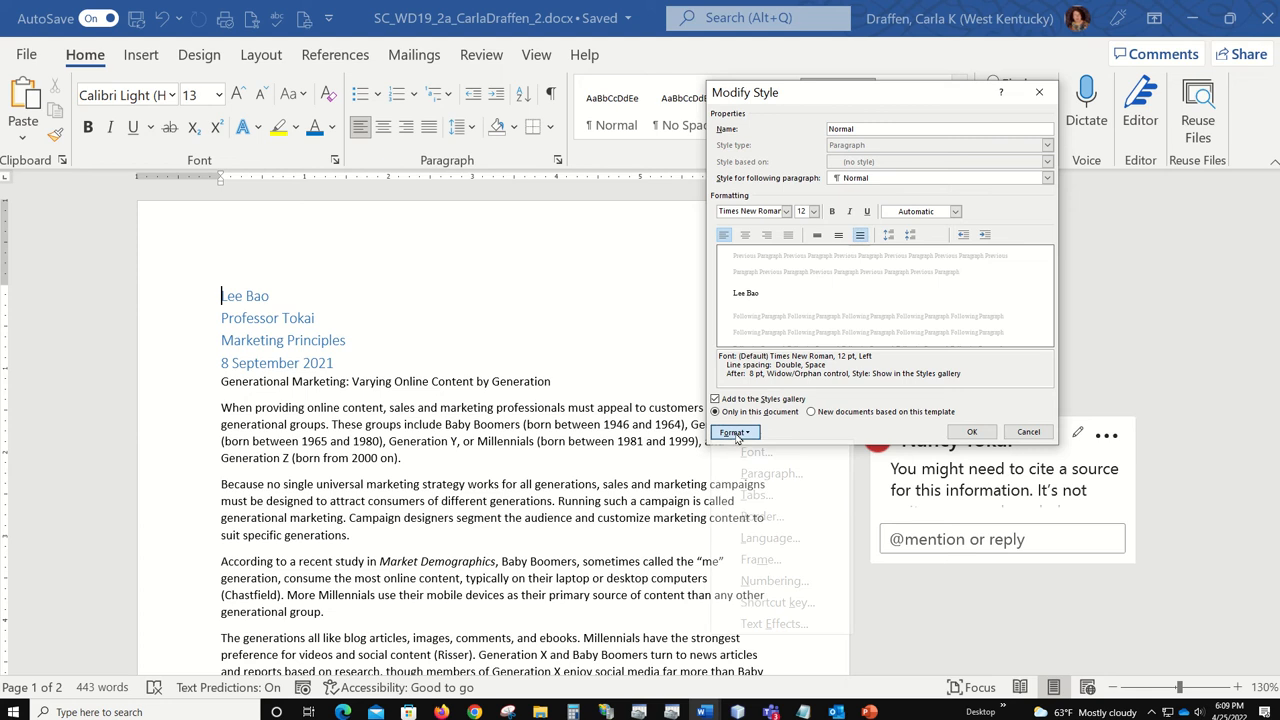
pyautogui.click(768, 476)
pyautogui.moveTo(1039, 176); pyautogui.dragTo(971, 122)
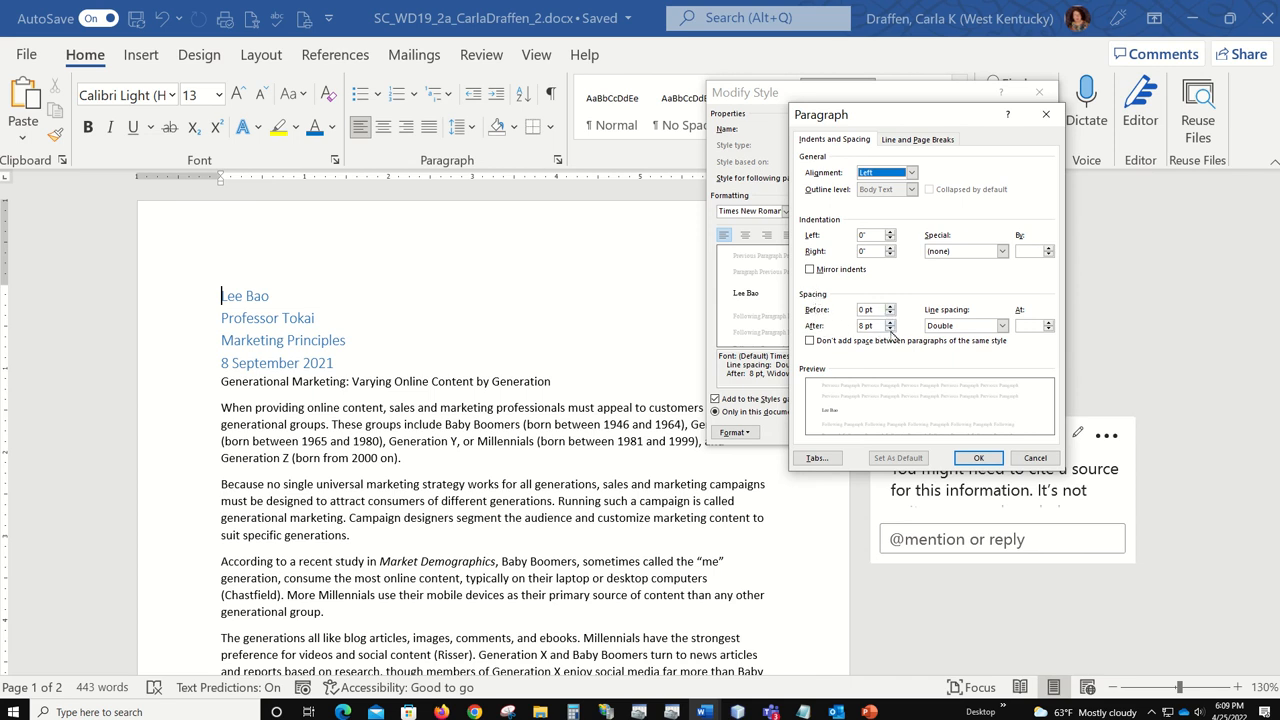
pyautogui.click(890, 330)
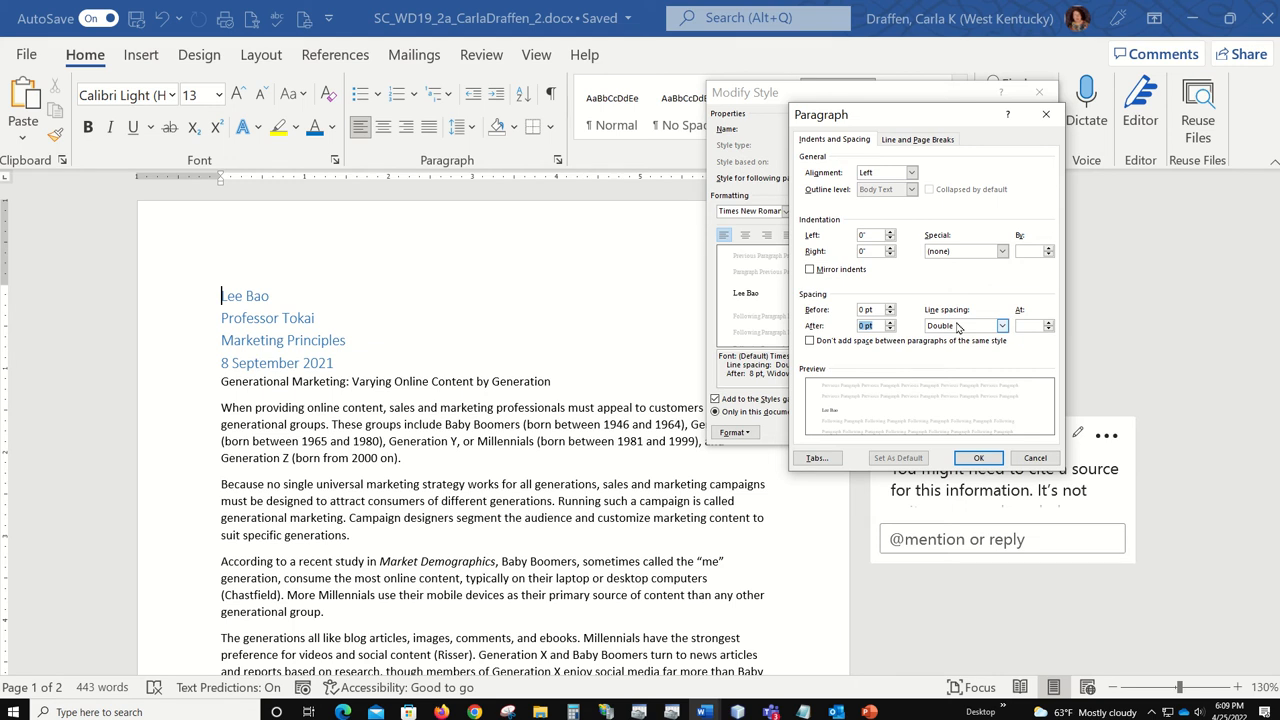
pyautogui.moveTo(931, 121); pyautogui.dragTo(1110, 253)
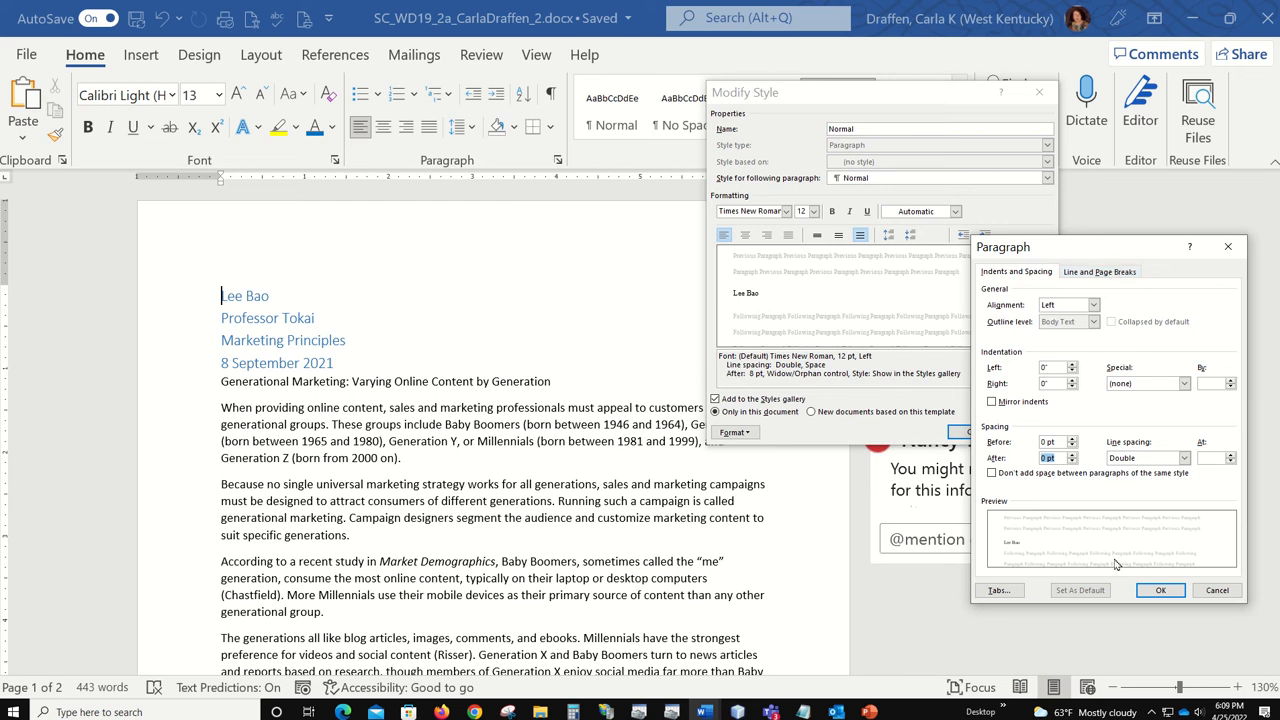
pyautogui.click(1158, 591)
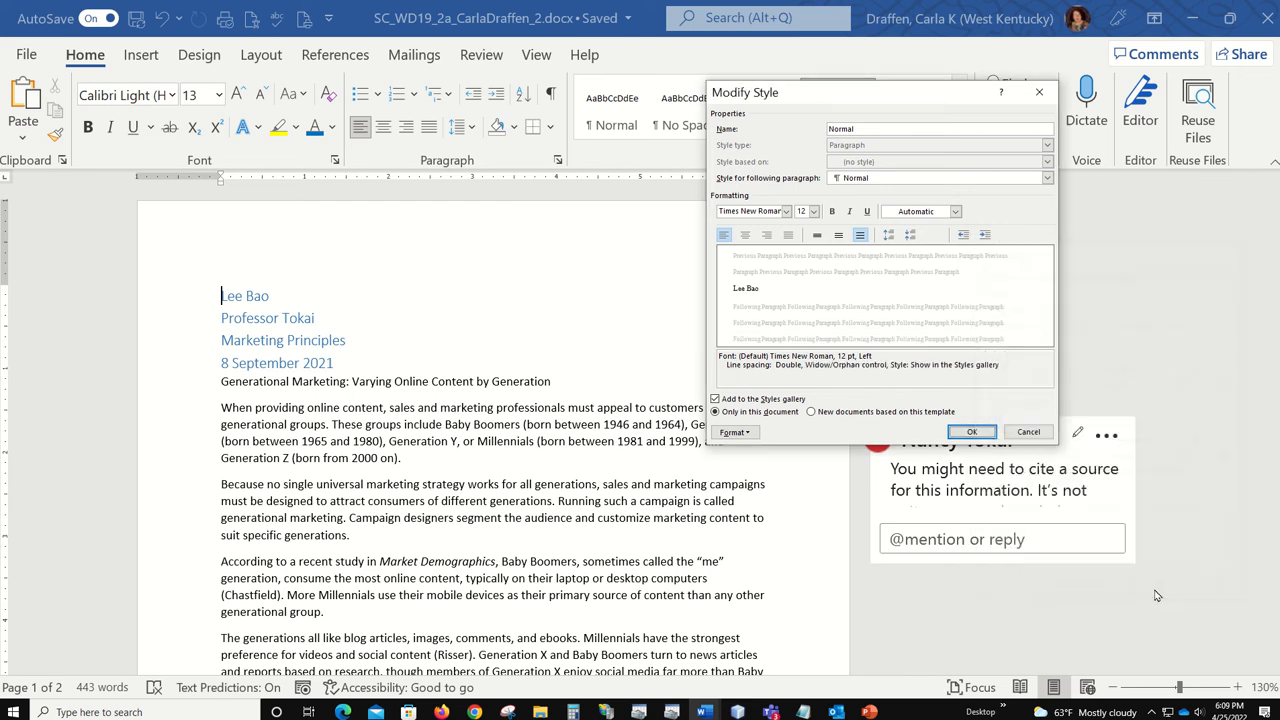
pyautogui.click(973, 433)
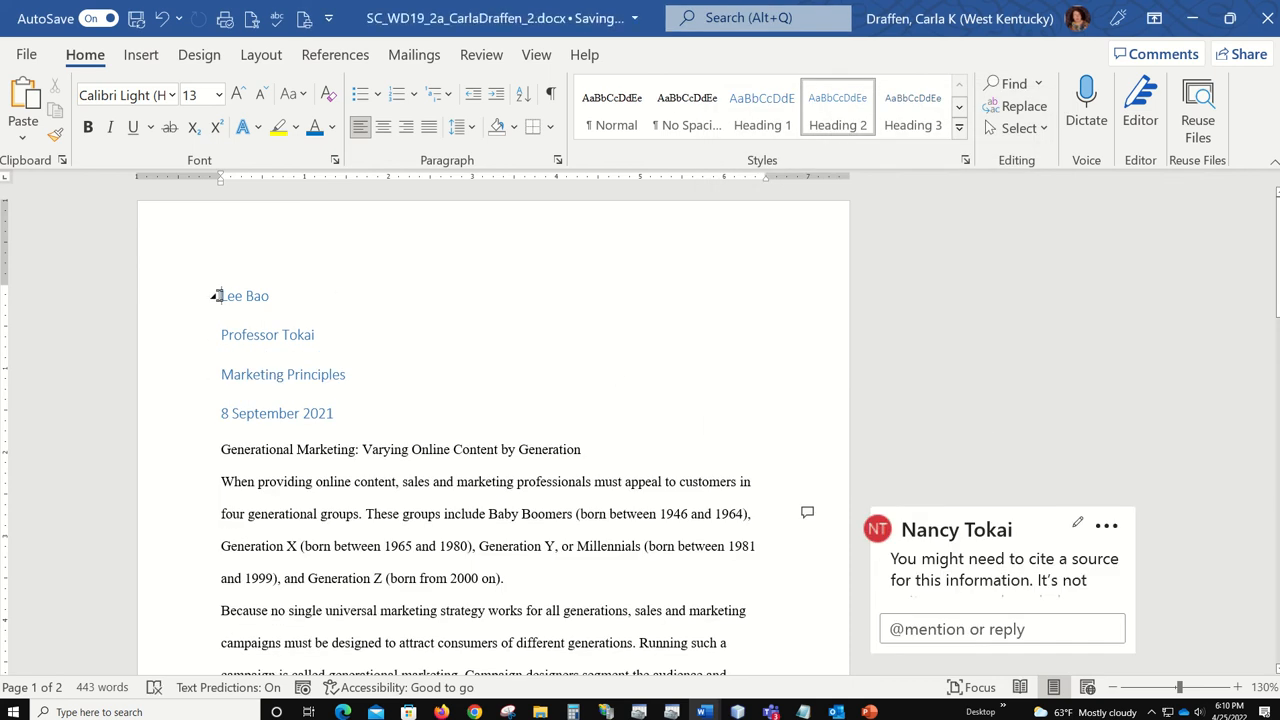
# Apply the Normal style to the first four paragraphs, from the author's name through "8 September 2021".
pyautogui.moveTo(218, 296); pyautogui.dragTo(369, 407)
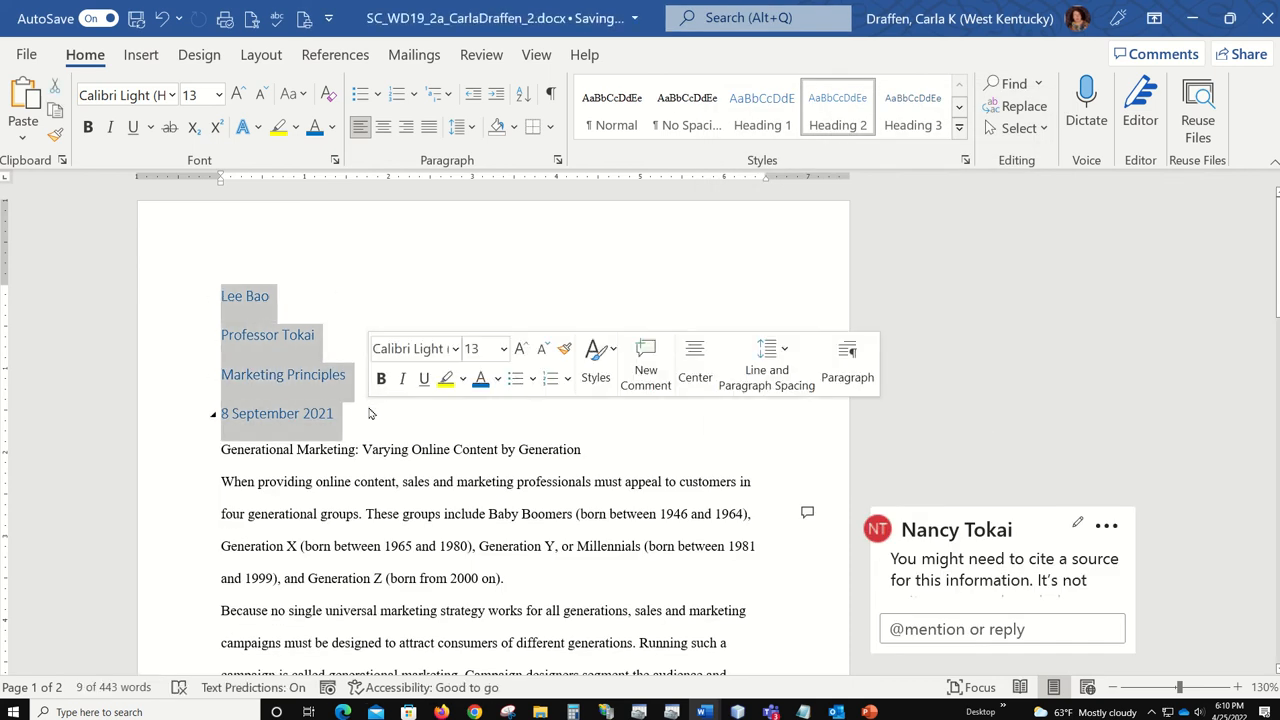
pyautogui.click(623, 111)
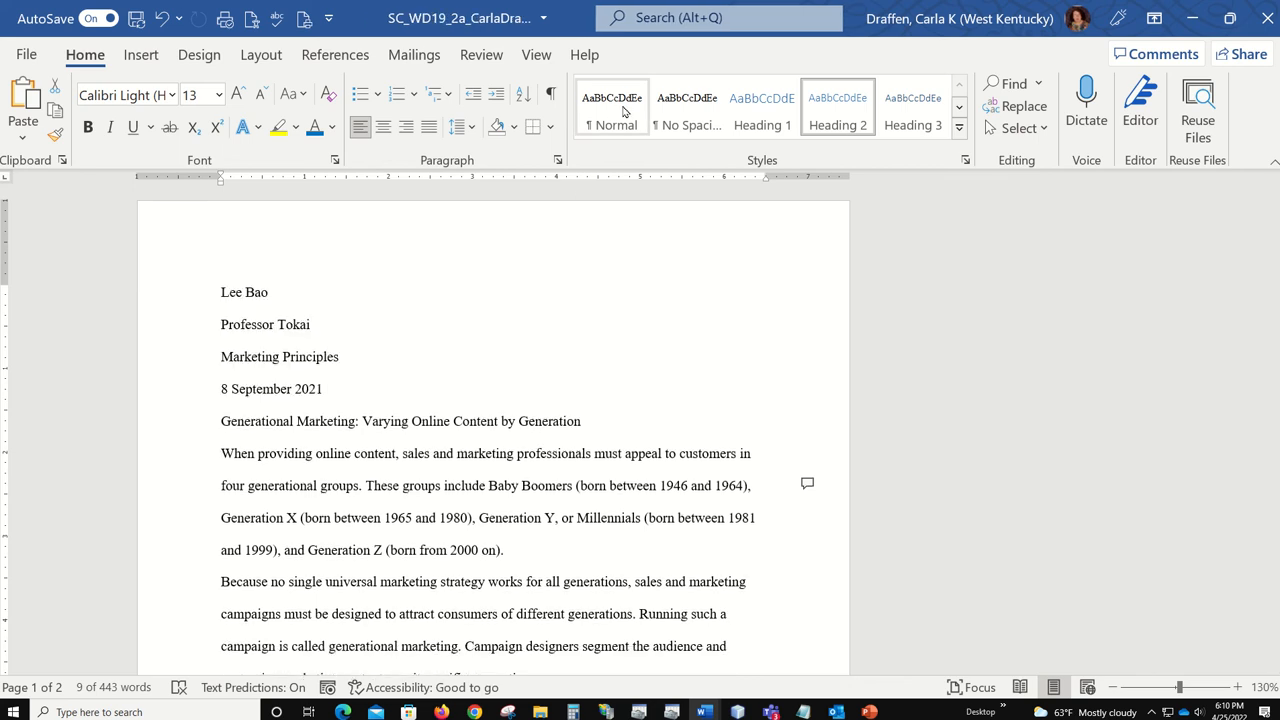
# Undo and reapply the Normal style on the first four paragraphs, and review the style's formatting settings.
pyautogui.hotkey('ctrl', 'z')
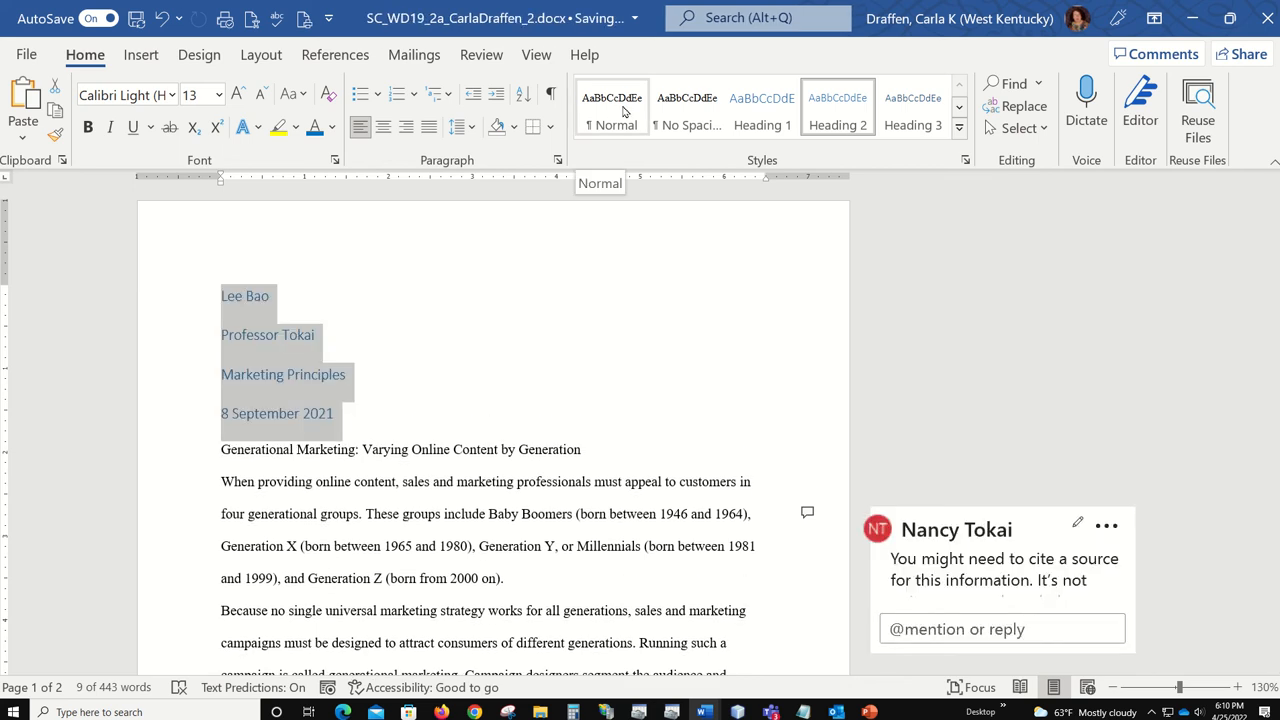
pyautogui.click(623, 111)
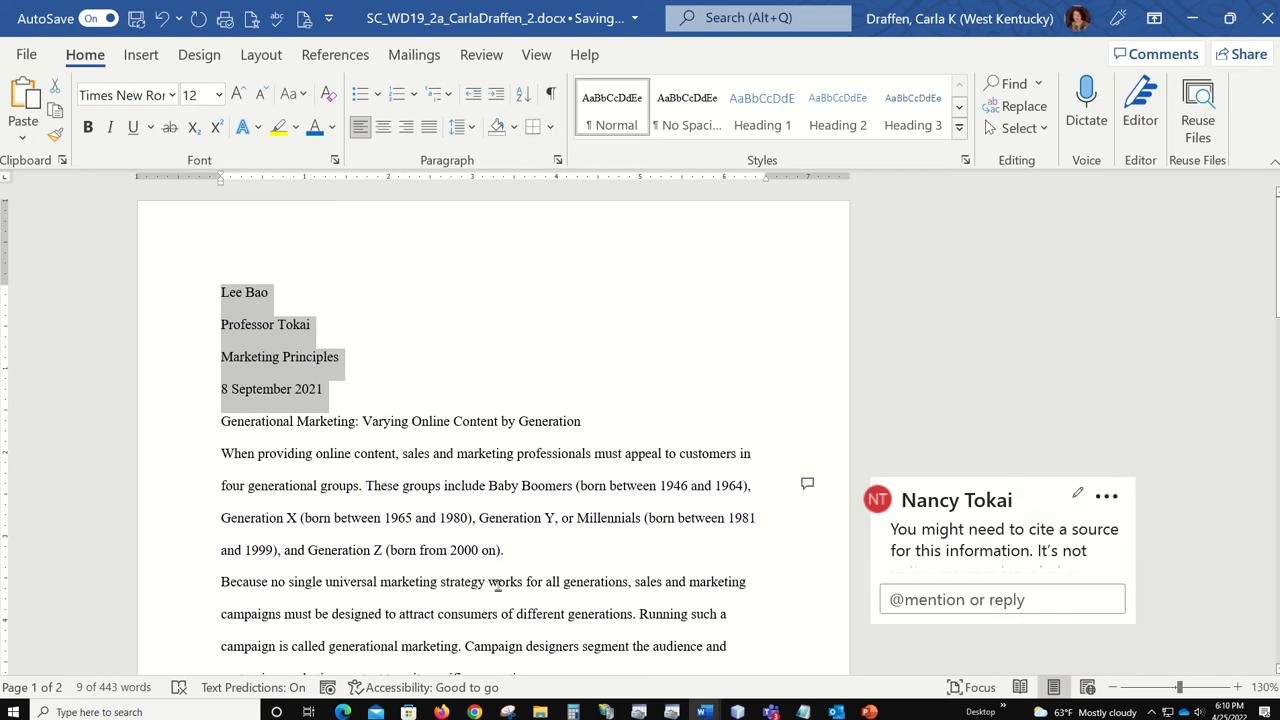
pyautogui.rightClick(606, 109)
pyautogui.click(590, 143)
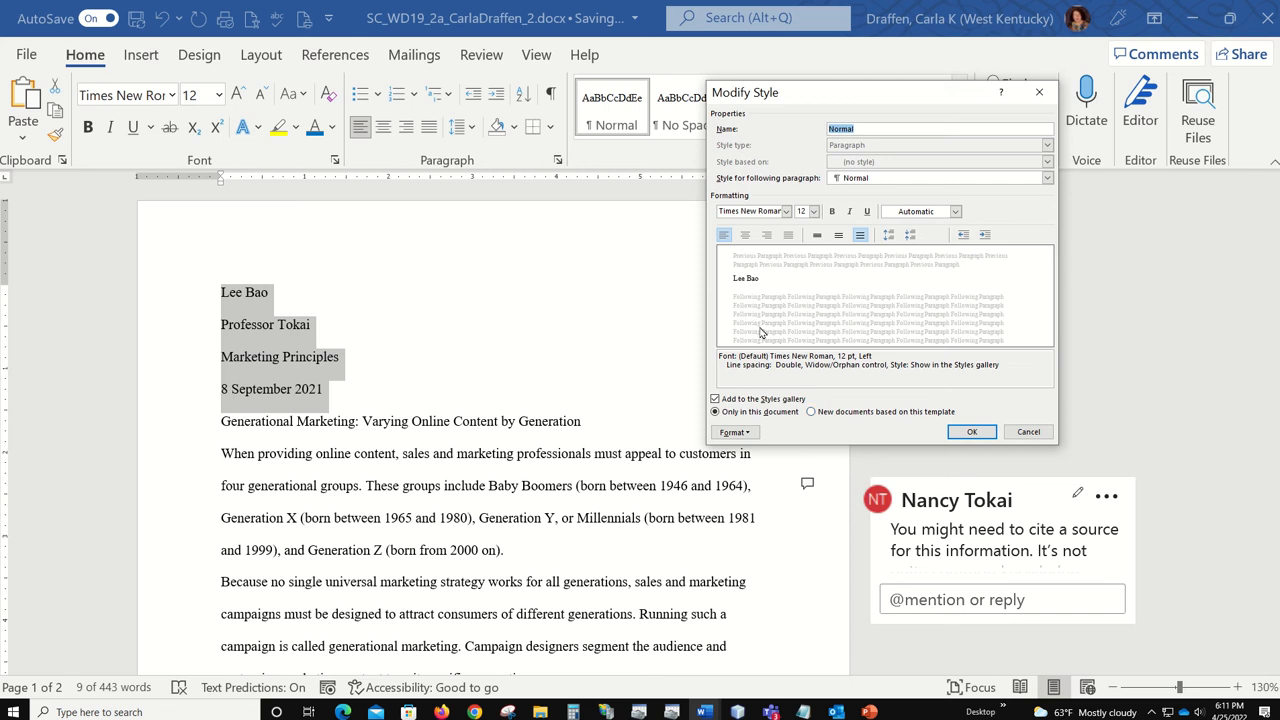
pyautogui.click(1027, 432)
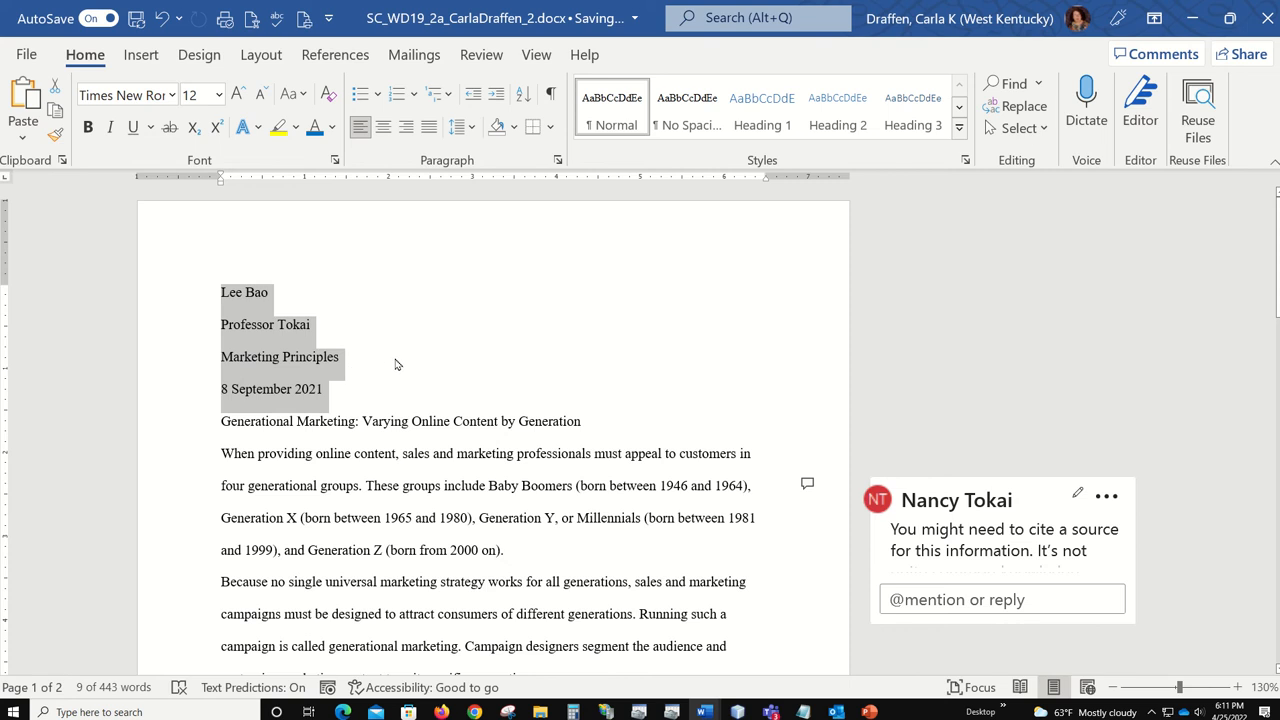
# Center the title paragraph "Generational Marketing: Varying Online Content by Generation".
pyautogui.click(156, 425)
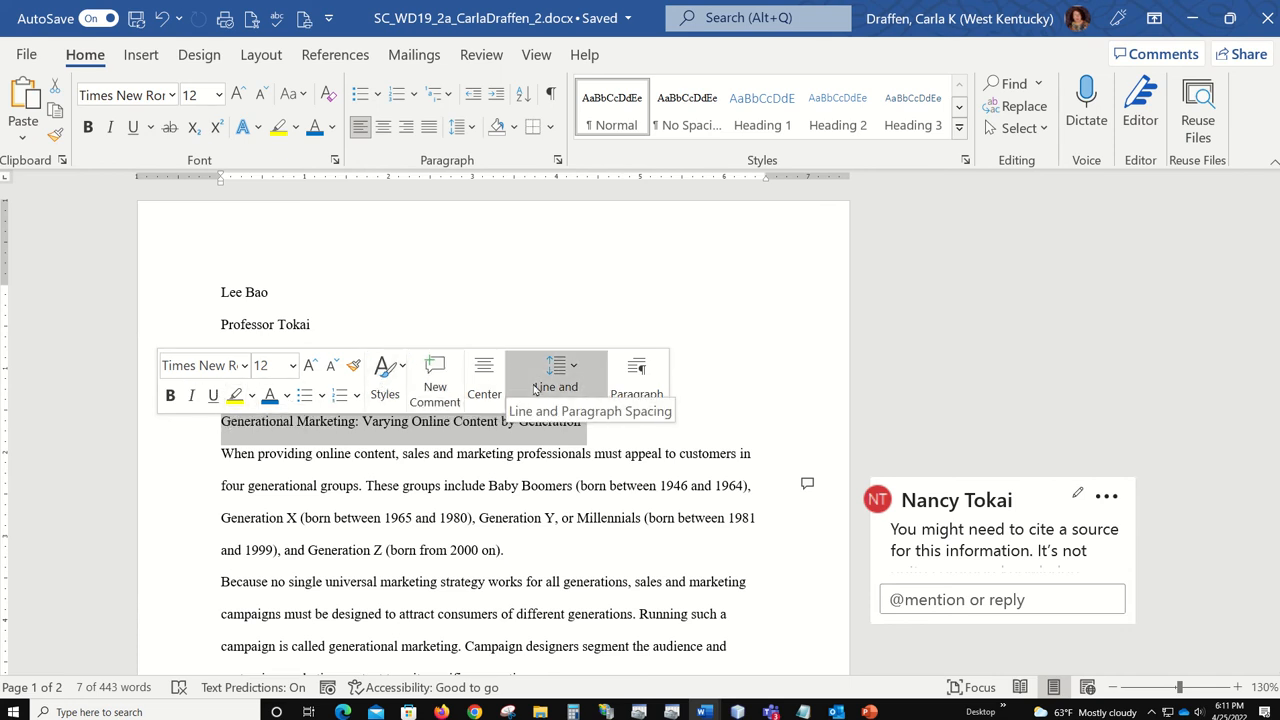
pyautogui.click(483, 376)
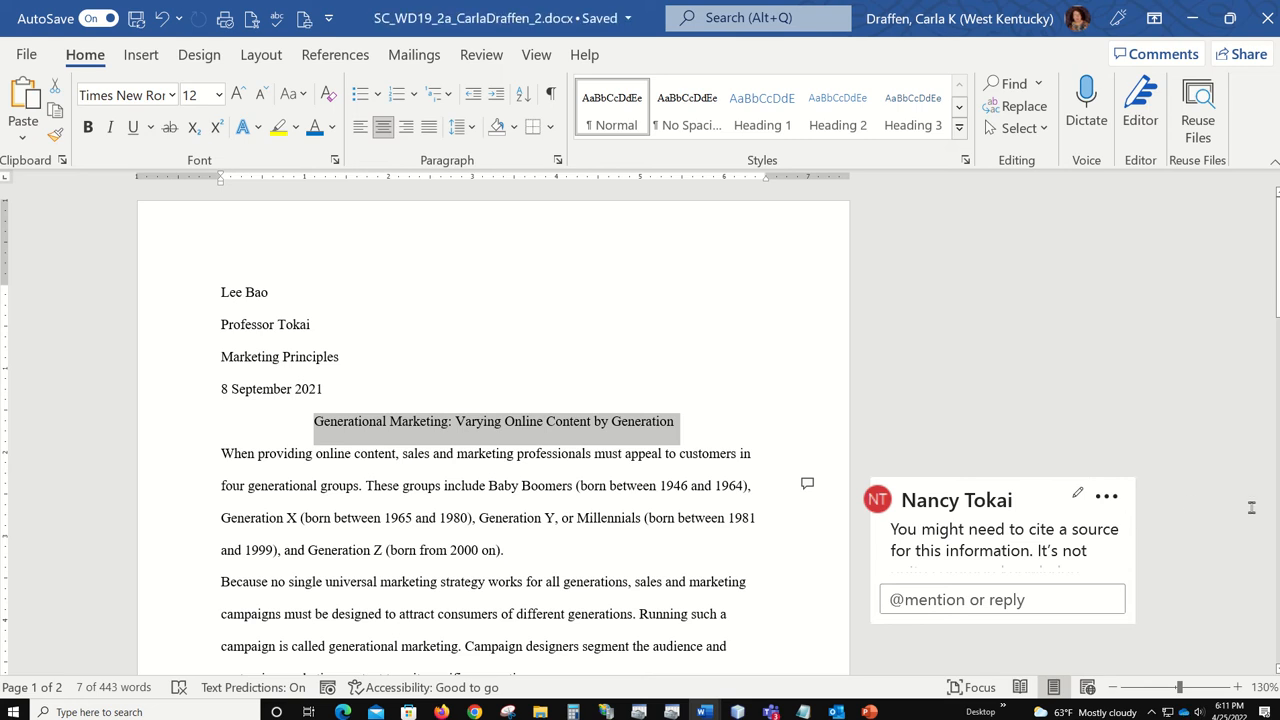
pyautogui.click(787, 546)
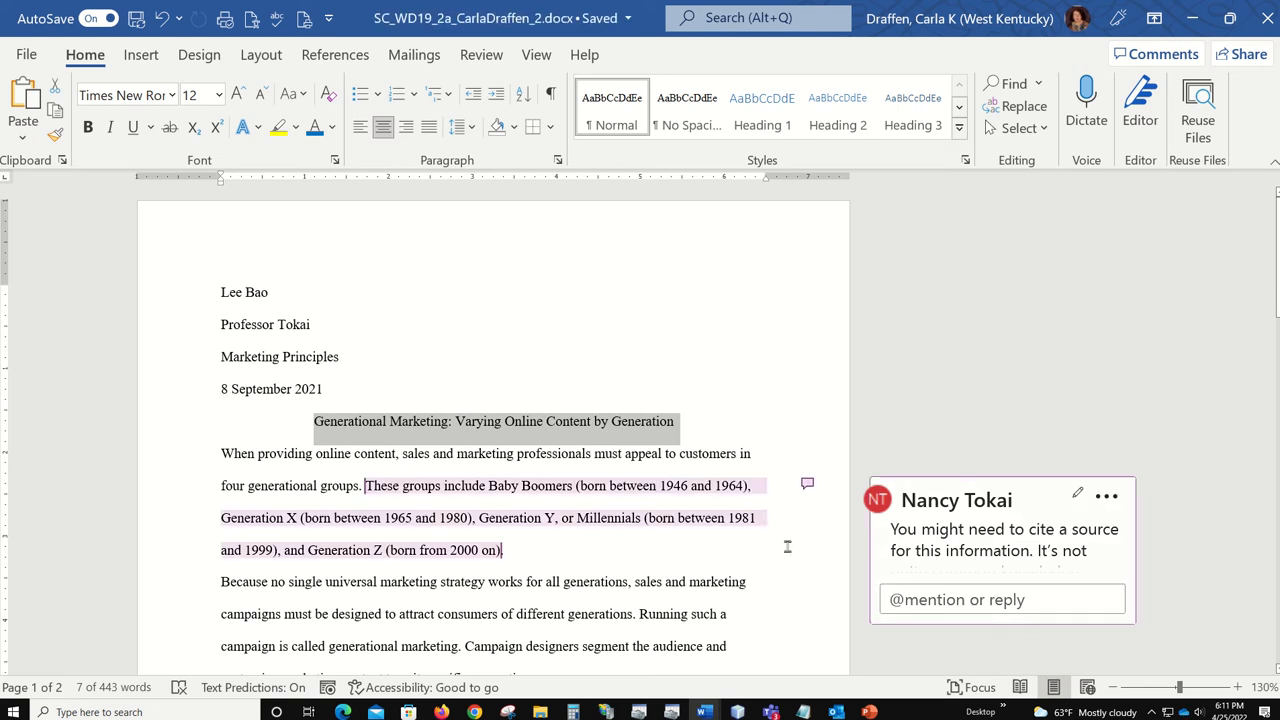
pyautogui.click(376, 238)
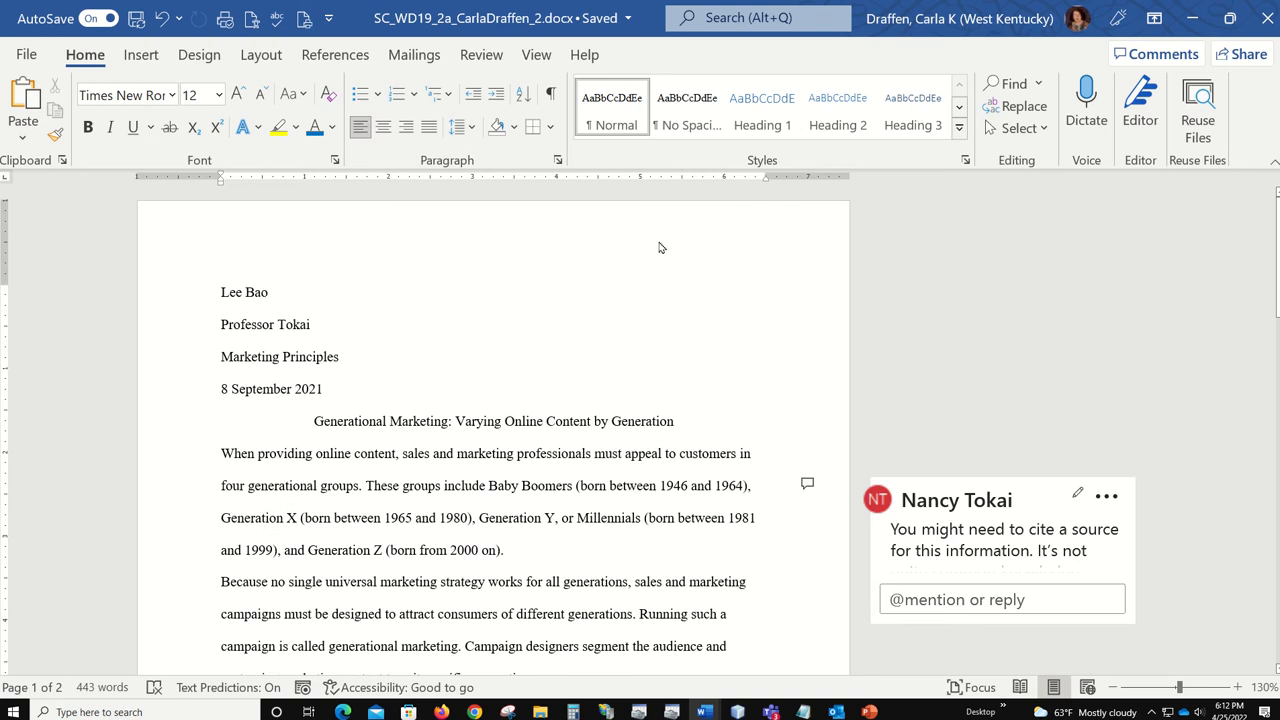
# Insert a Blank header, clear its placeholder text, and right-align the empty header line.
pyautogui.click(141, 55)
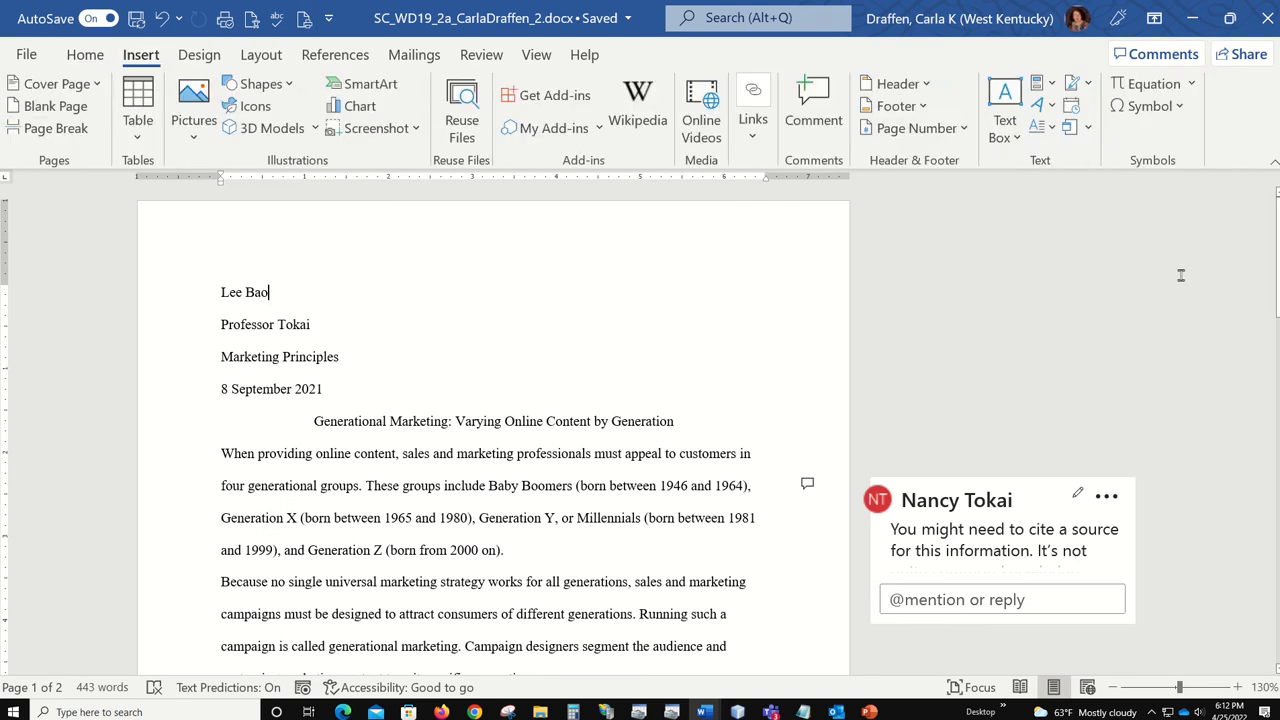
pyautogui.click(928, 86)
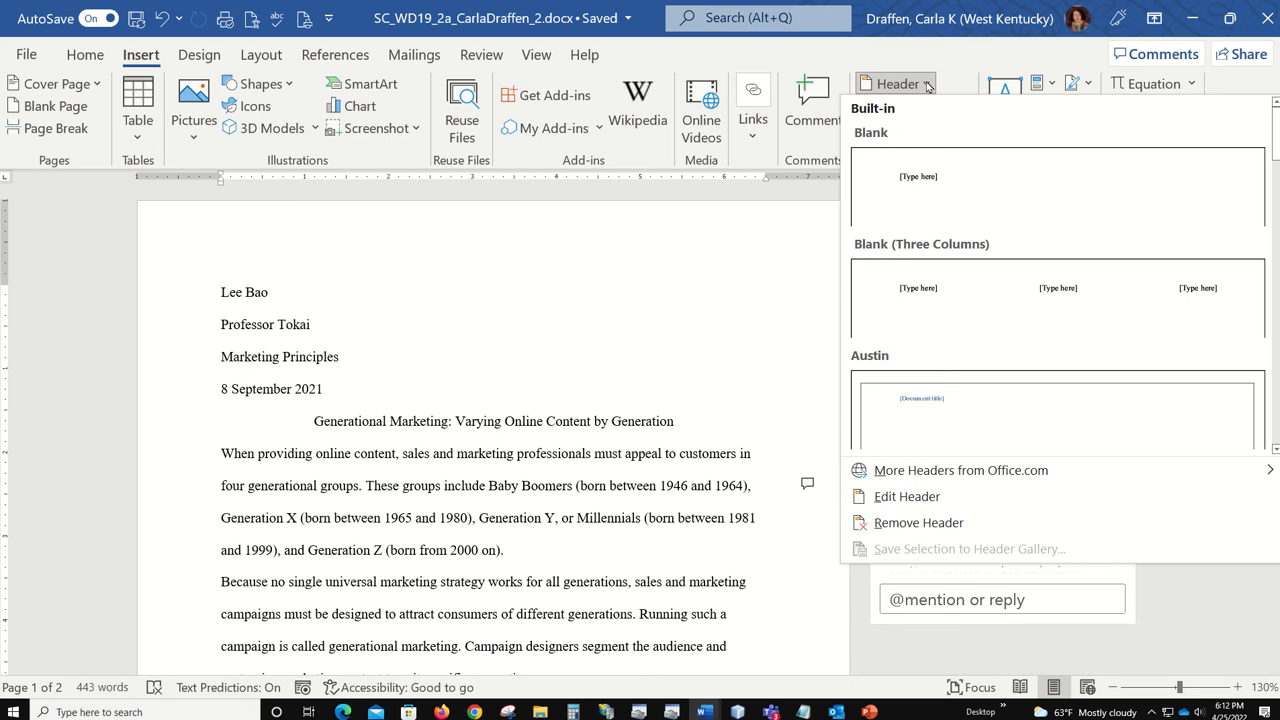
pyautogui.click(931, 175)
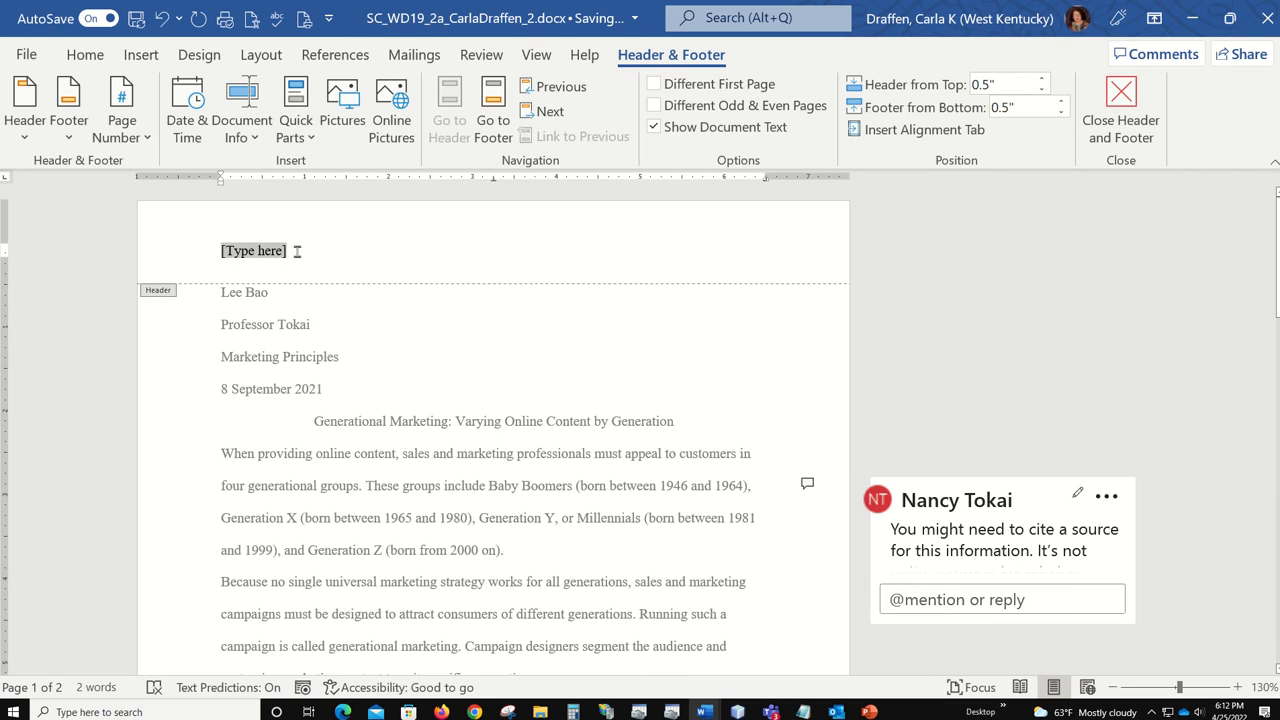
pyautogui.press('Delete')
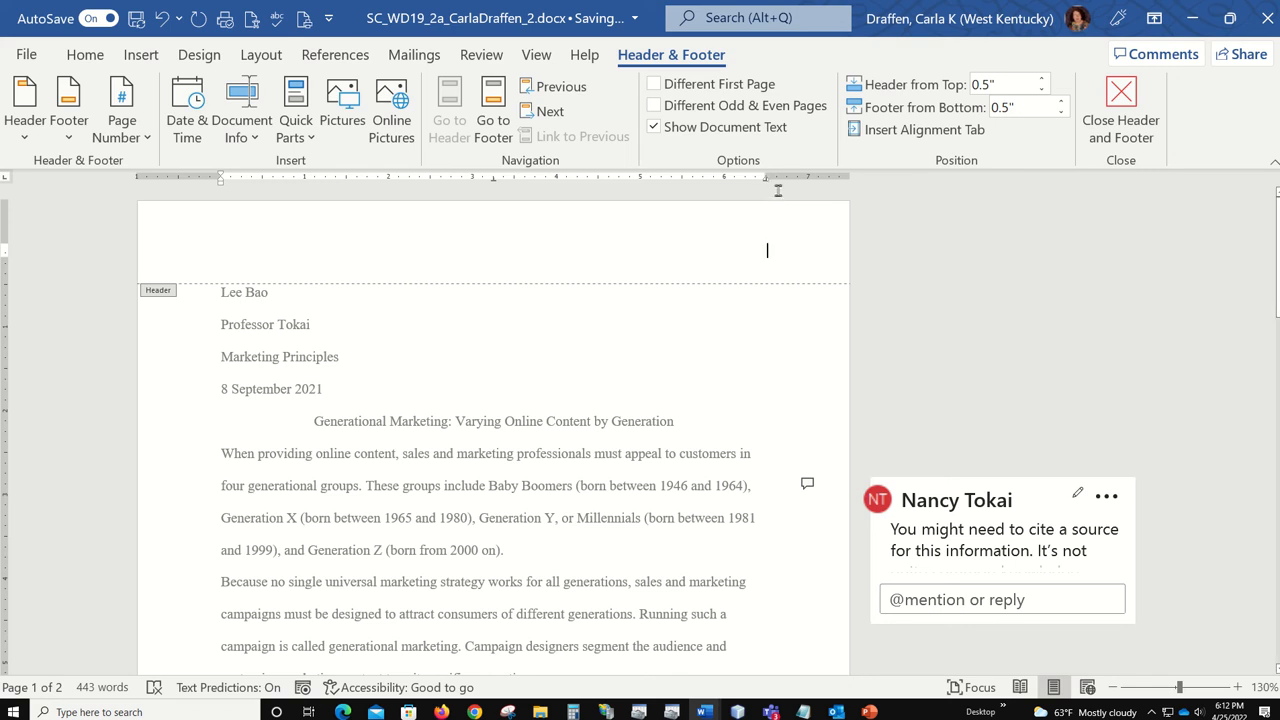
pyautogui.press('BackSpace')
pyautogui.press('BackSpace')
pyautogui.click(85, 55)
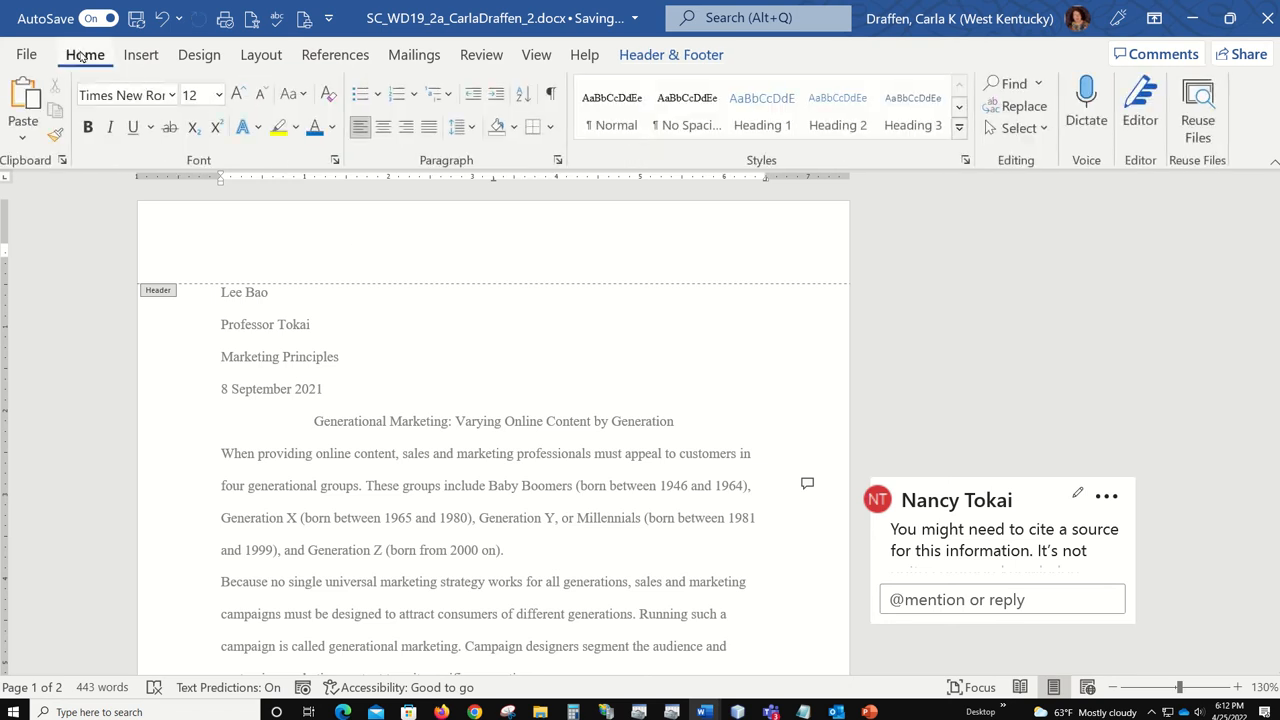
pyautogui.click(407, 131)
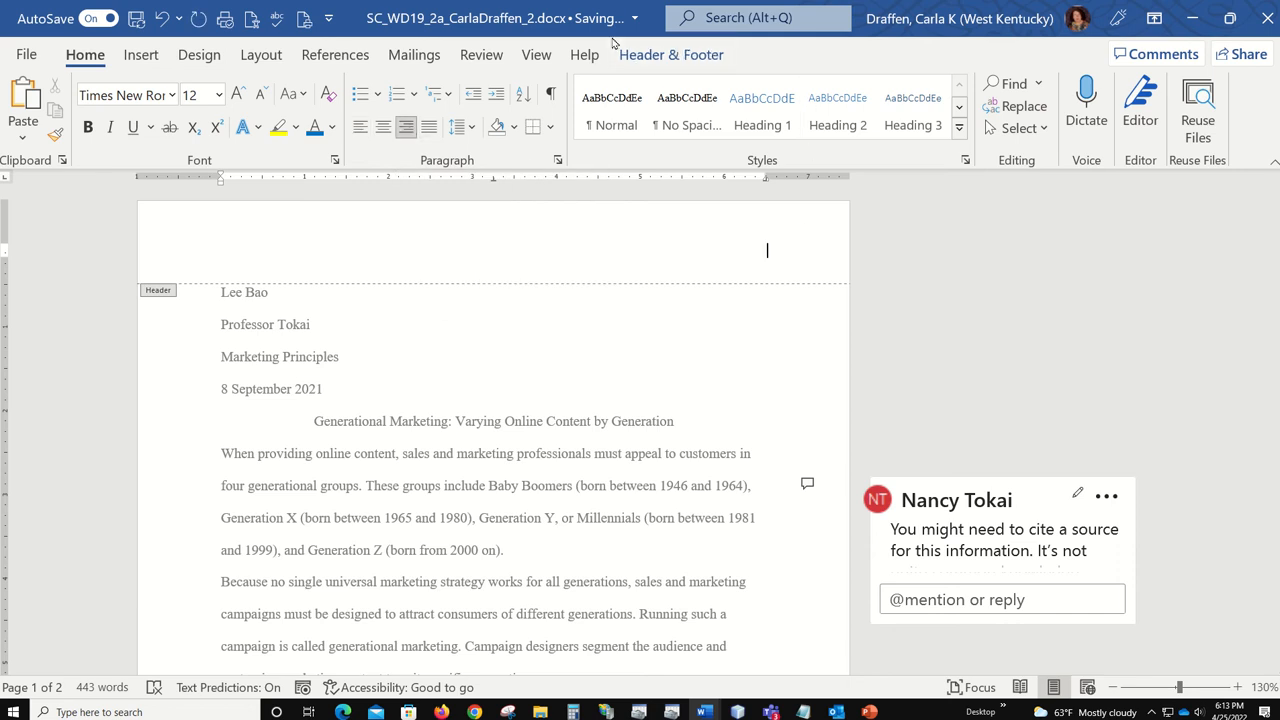
# Enter the author's last name and a space in the header, followed by a Plain Number page number at the current position.
pyautogui.click(651, 54)
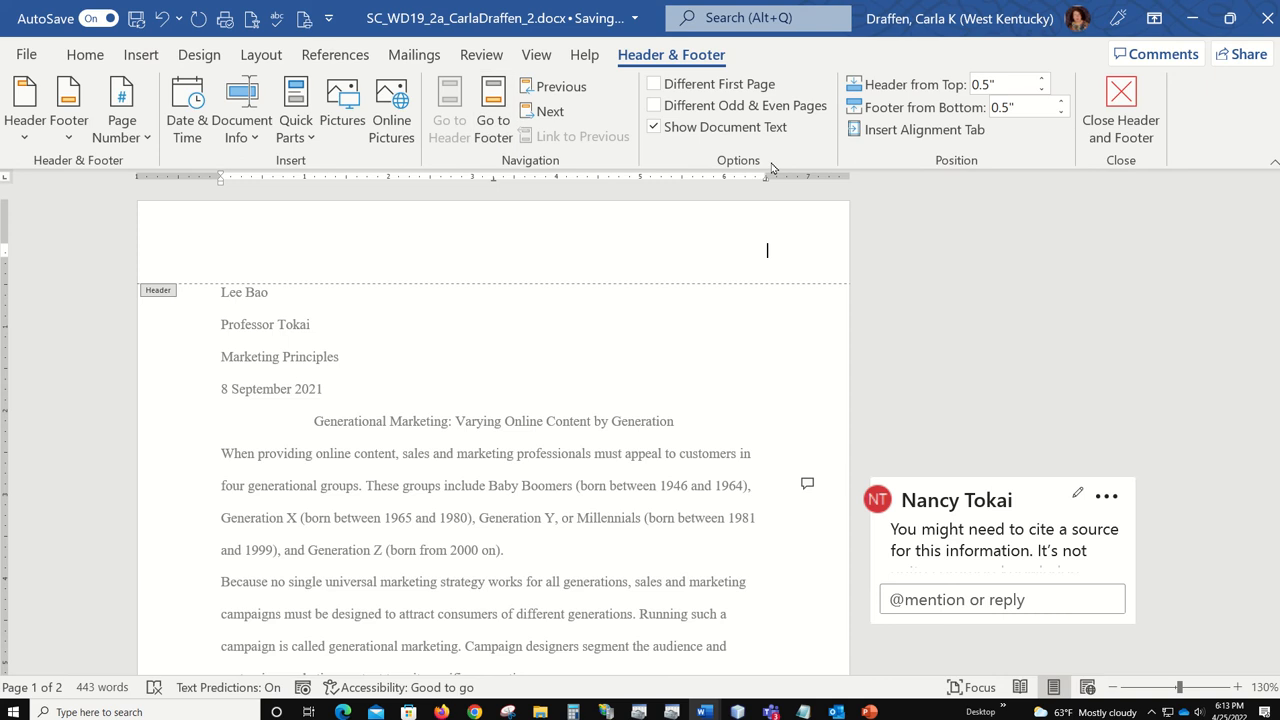
pyautogui.write('Bao')
pyautogui.click(113, 140)
pyautogui.moveTo(152, 166)
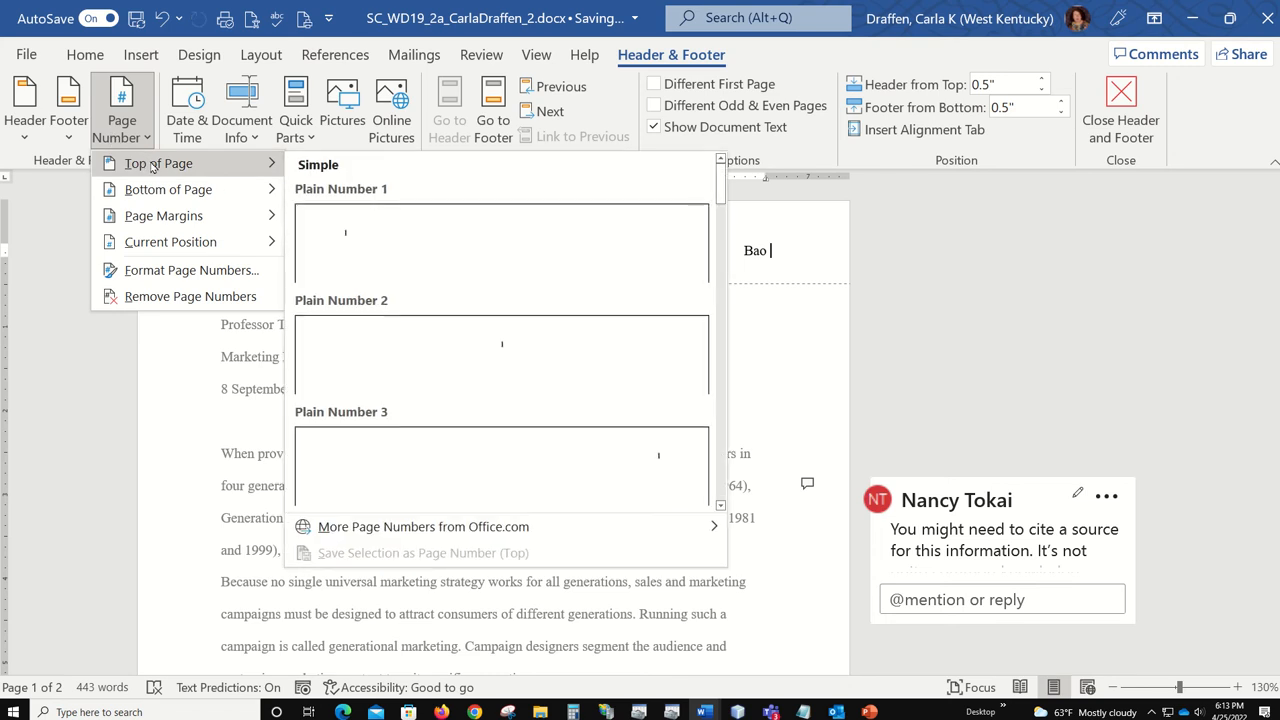
pyautogui.moveTo(142, 189)
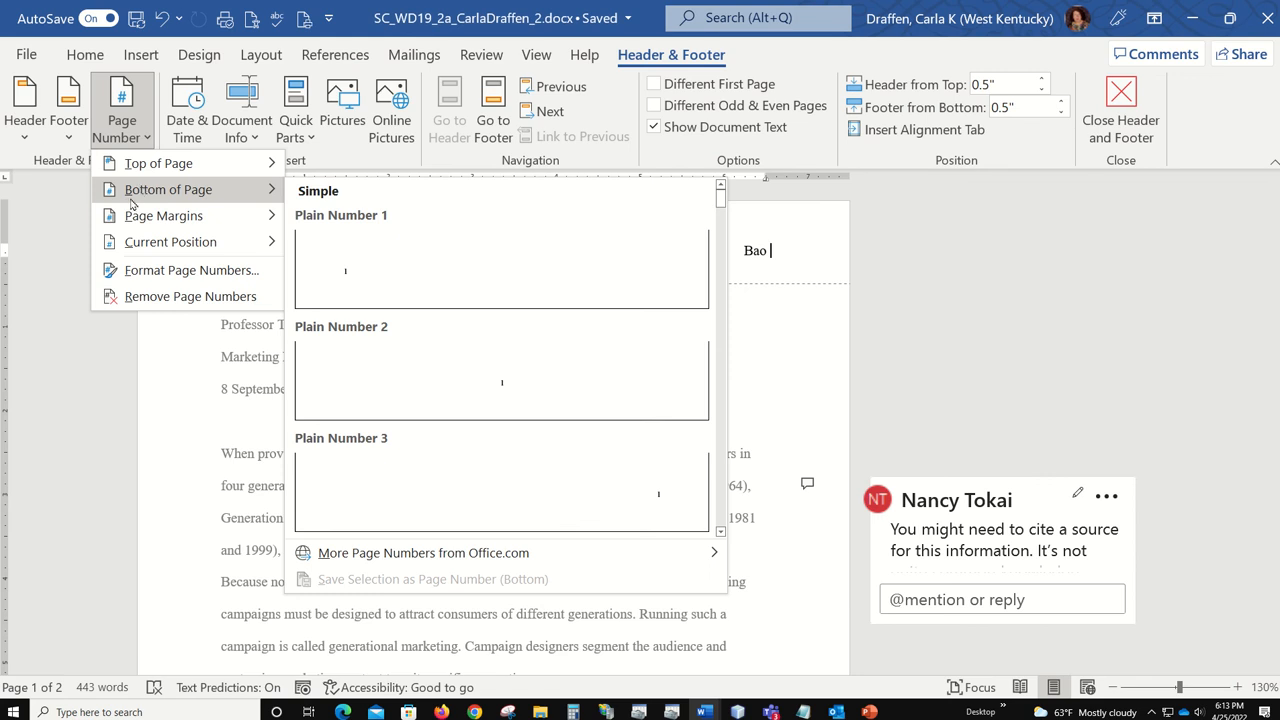
pyautogui.moveTo(135, 247)
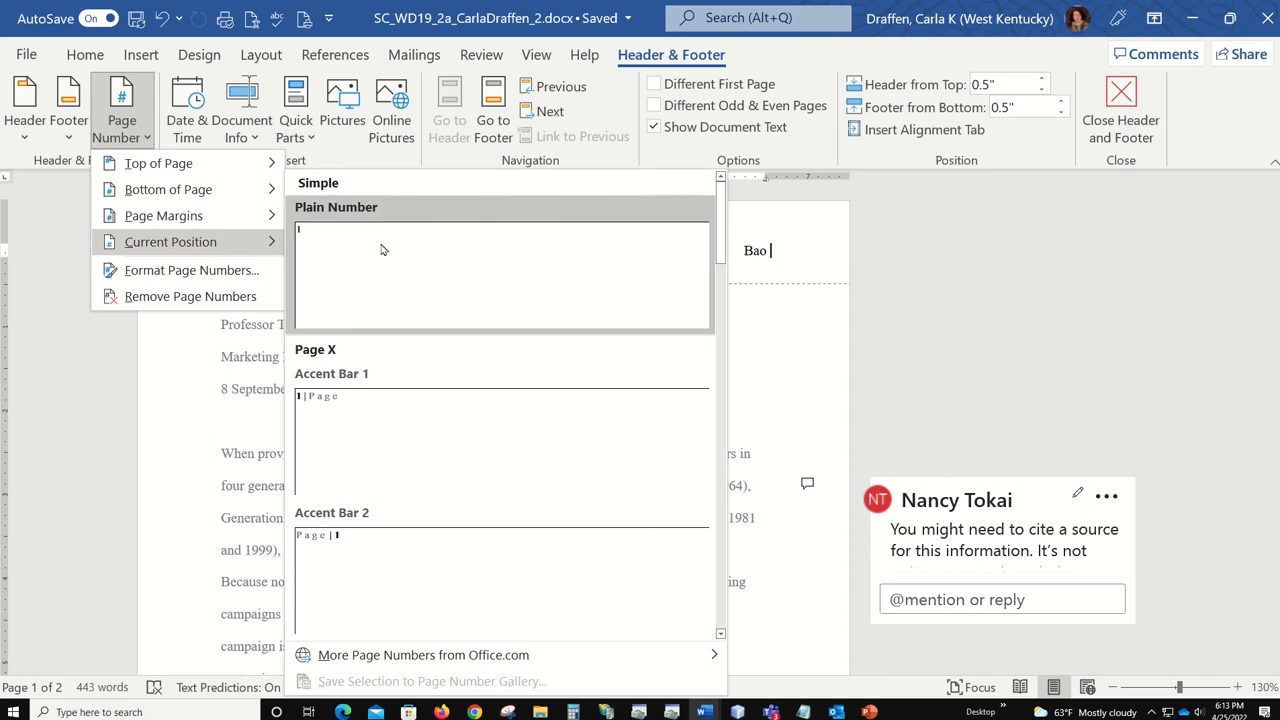
pyautogui.click(316, 272)
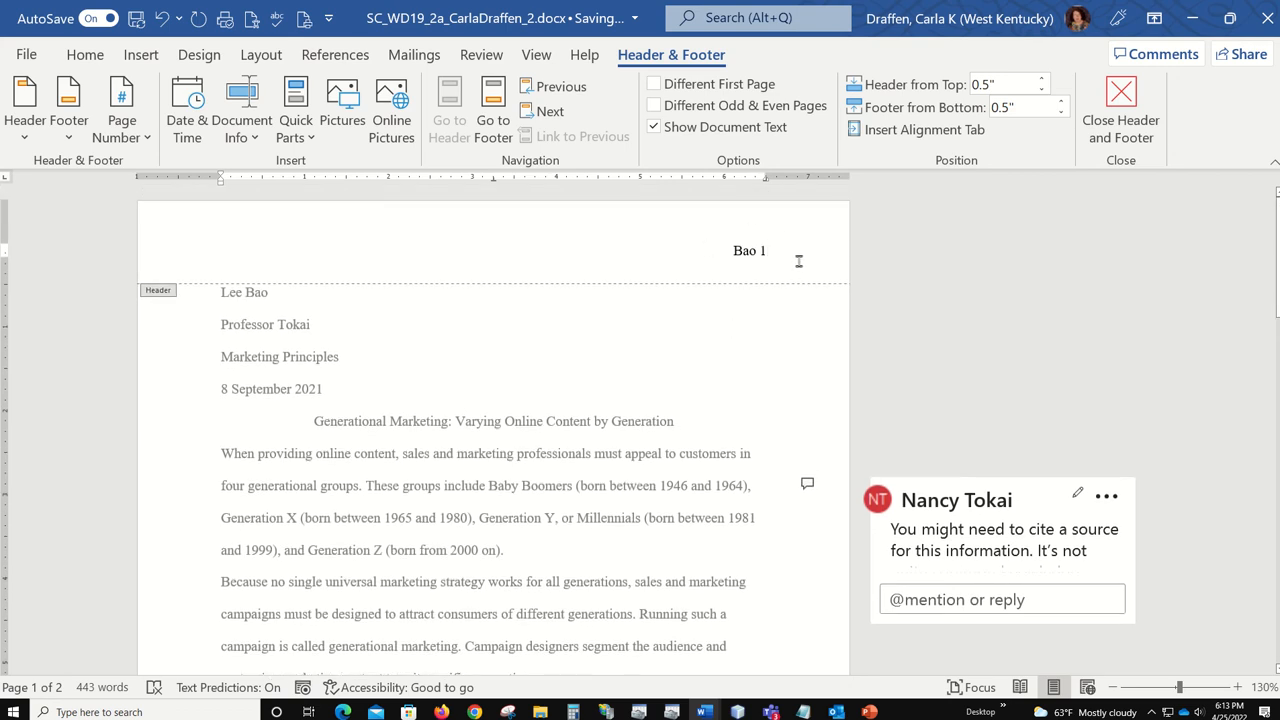
# Check the header and its page number on both pages, and close the header and footer editing mode.
pyautogui.scroll(-3, 795, 362)
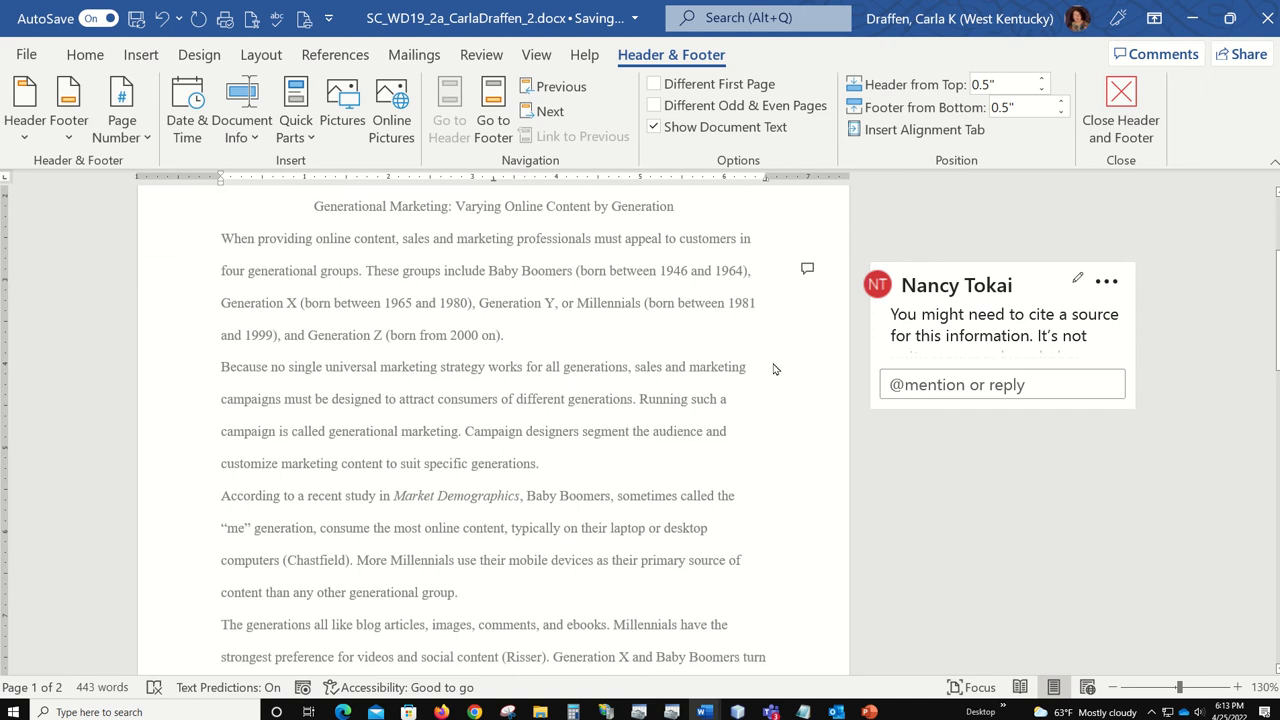
pyautogui.scroll(-8, 773, 369)
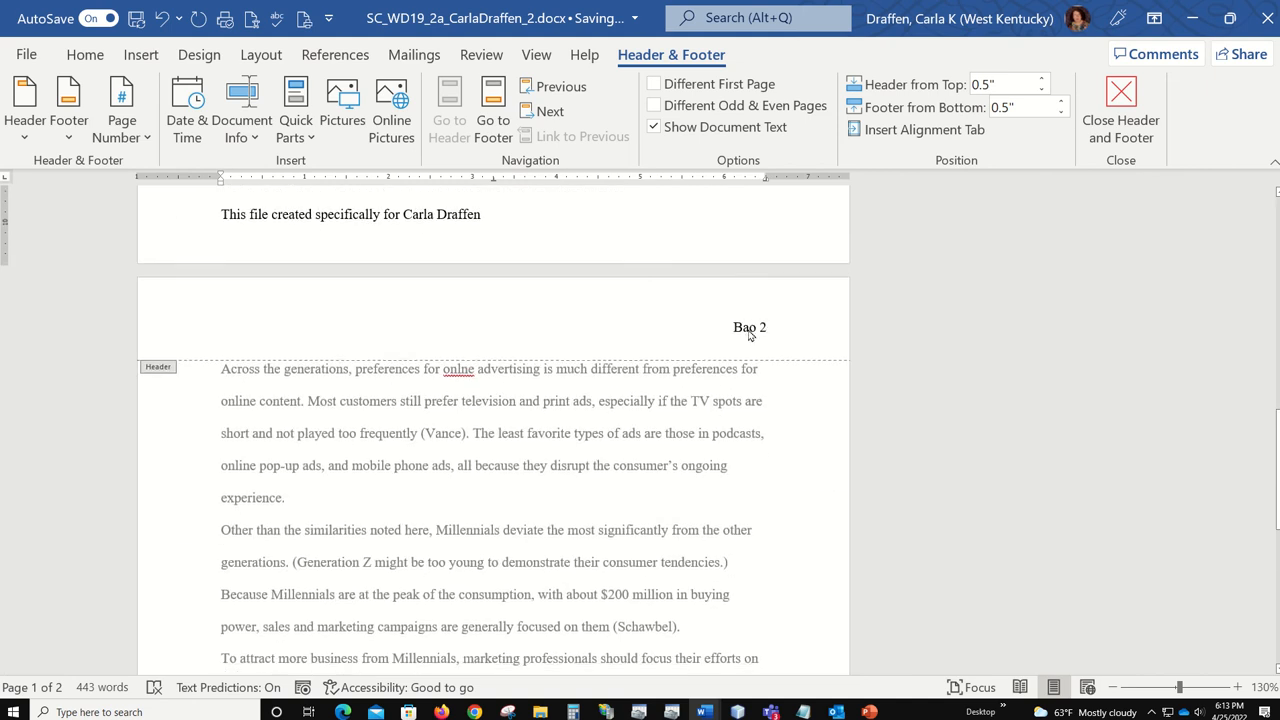
pyautogui.scroll(-6, 749, 336)
pyautogui.scroll(9, 750, 340)
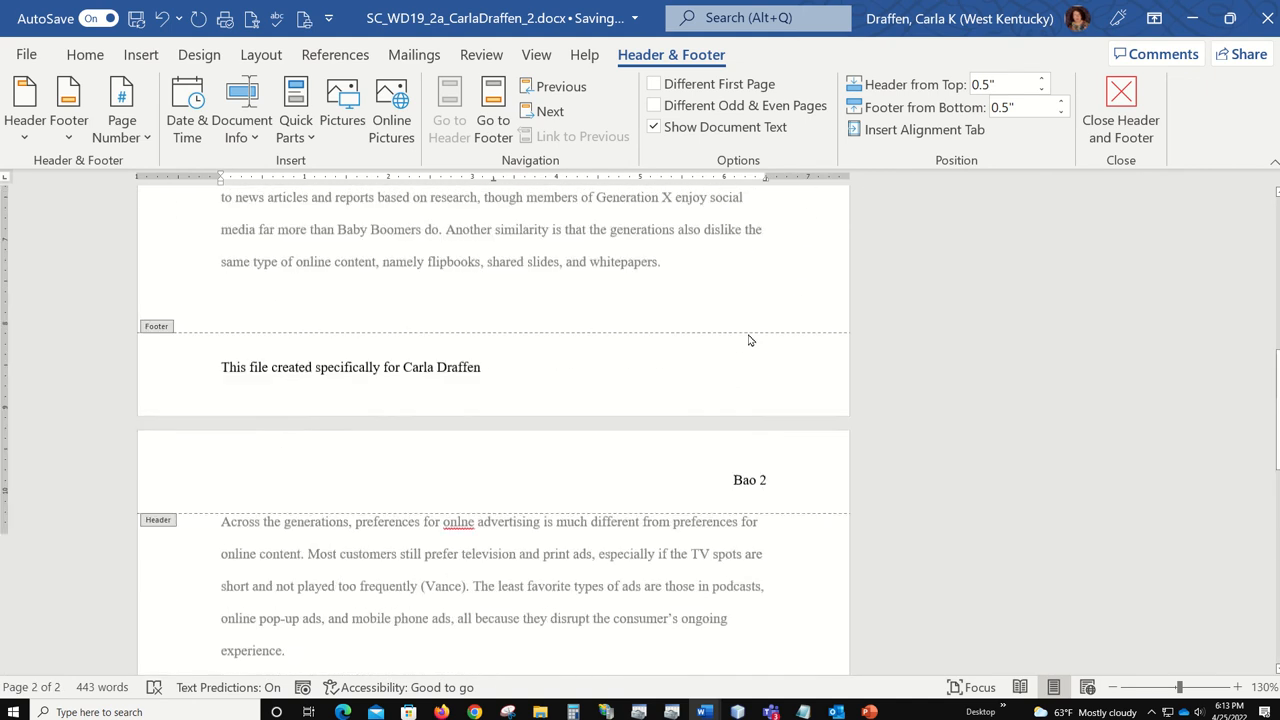
pyautogui.scroll(15, 750, 340)
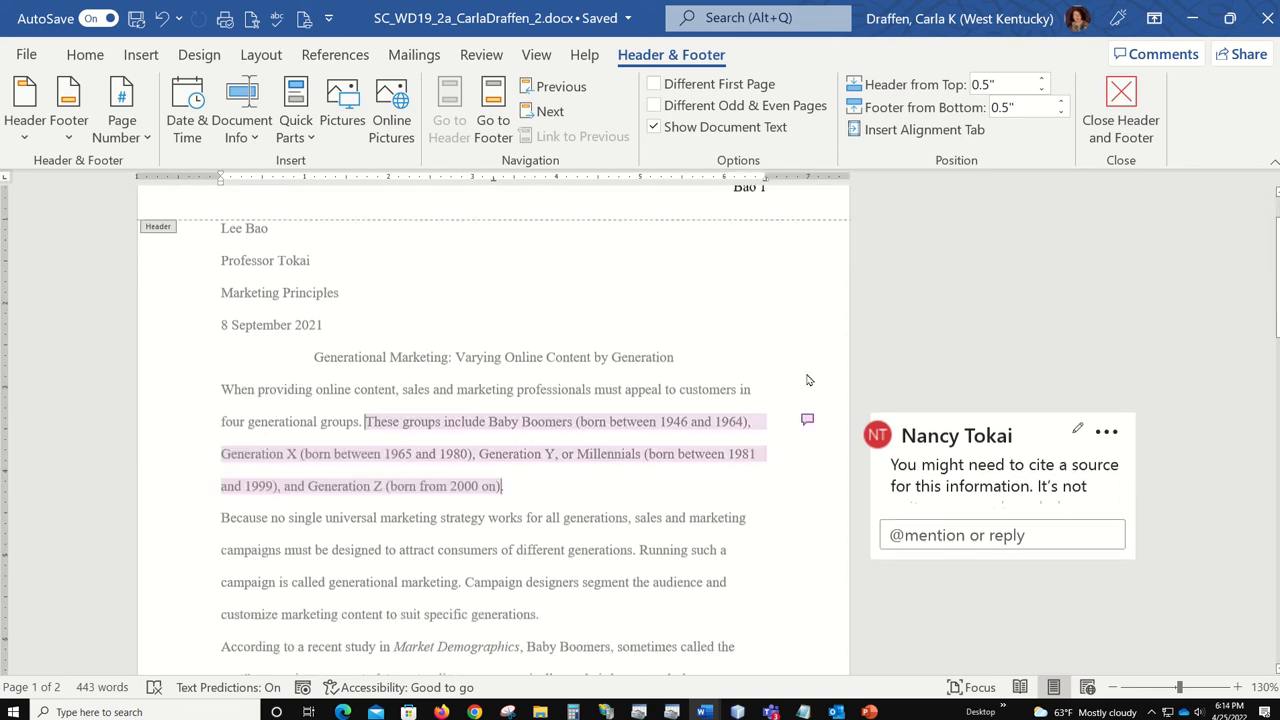
pyautogui.scroll(-10, 807, 374)
pyautogui.scroll(-4, 807, 375)
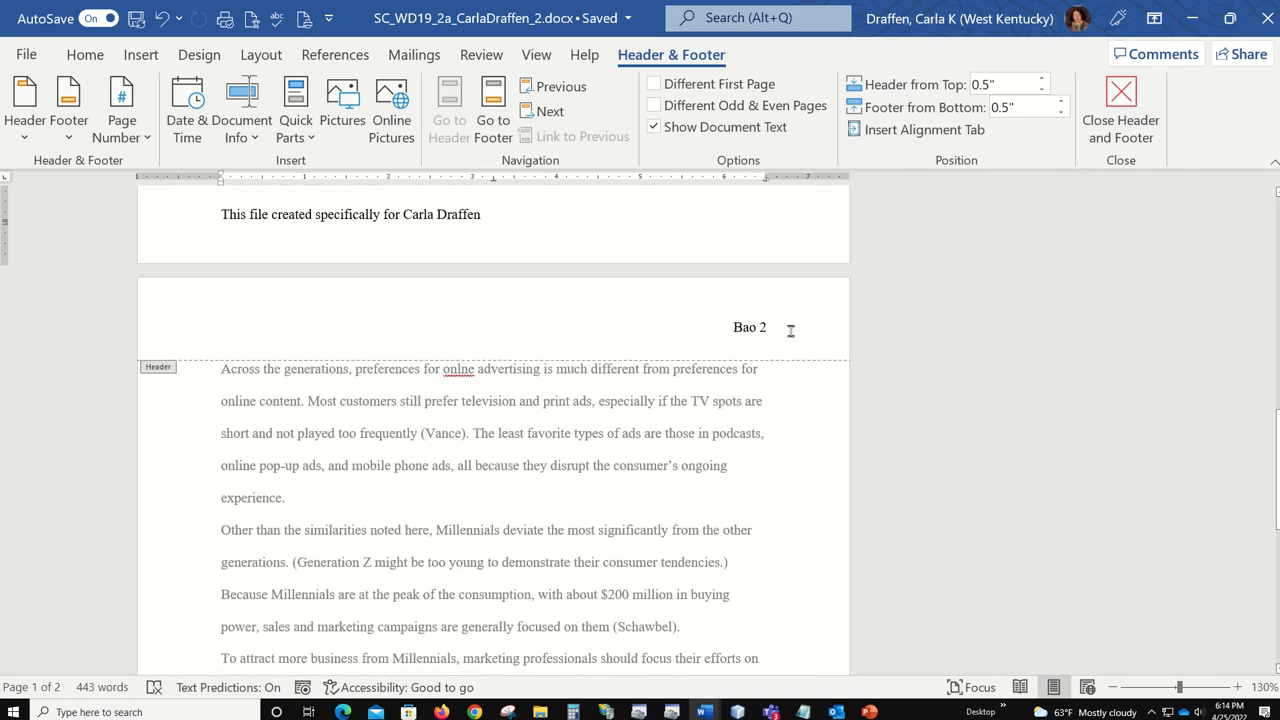
pyautogui.scroll(-5, 770, 447)
pyautogui.scroll(-3, 770, 447)
pyautogui.scroll(1, 775, 430)
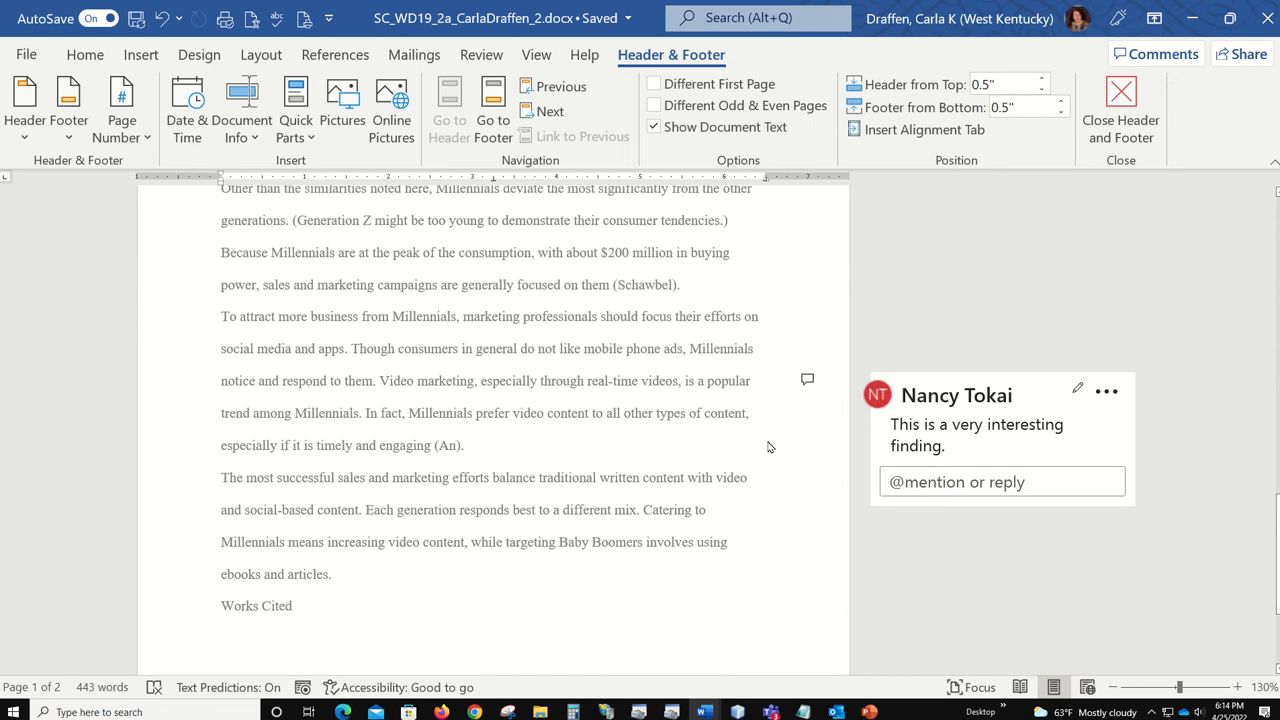
pyautogui.scroll(-3, 780, 410)
pyautogui.scroll(10, 785, 390)
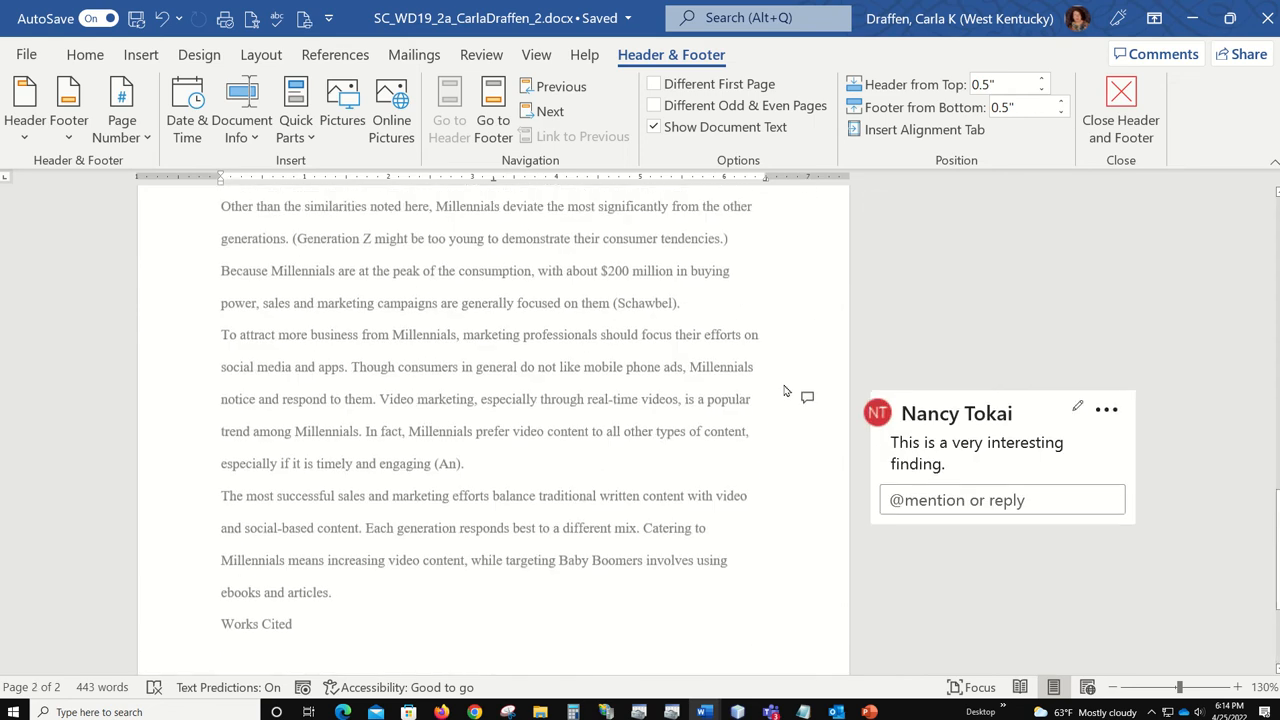
pyautogui.scroll(5, 785, 390)
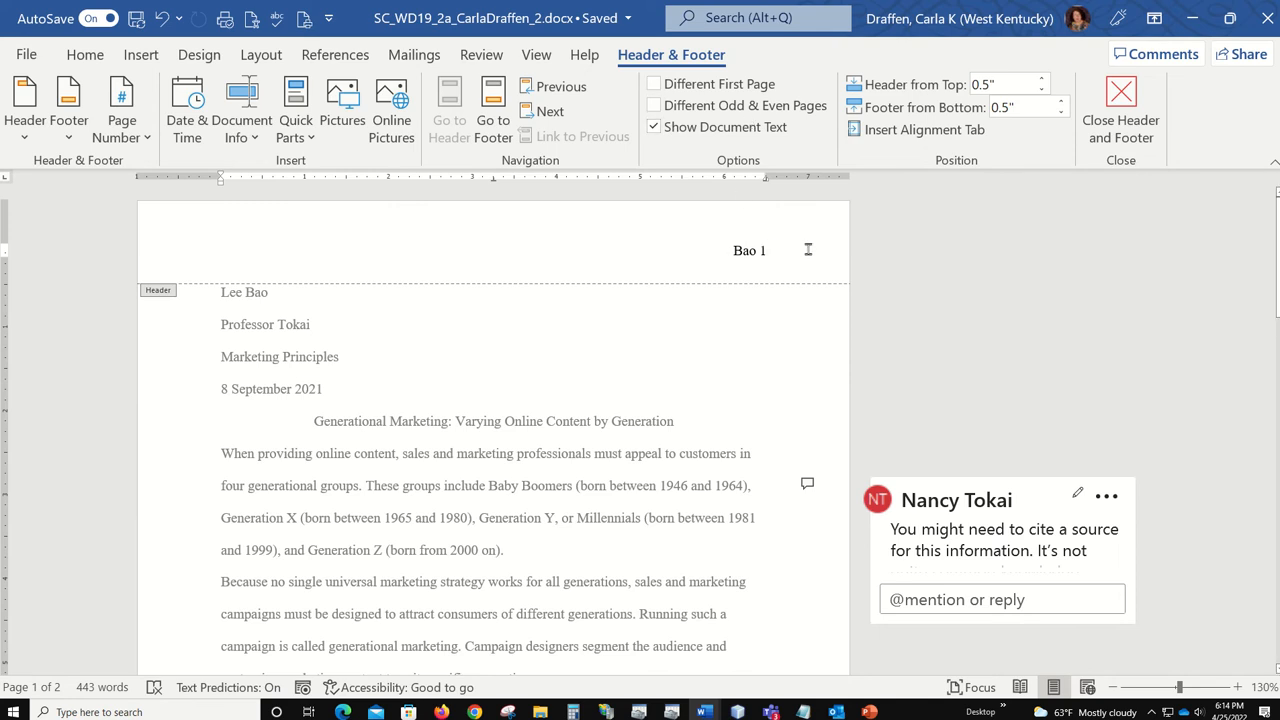
pyautogui.click(1120, 103)
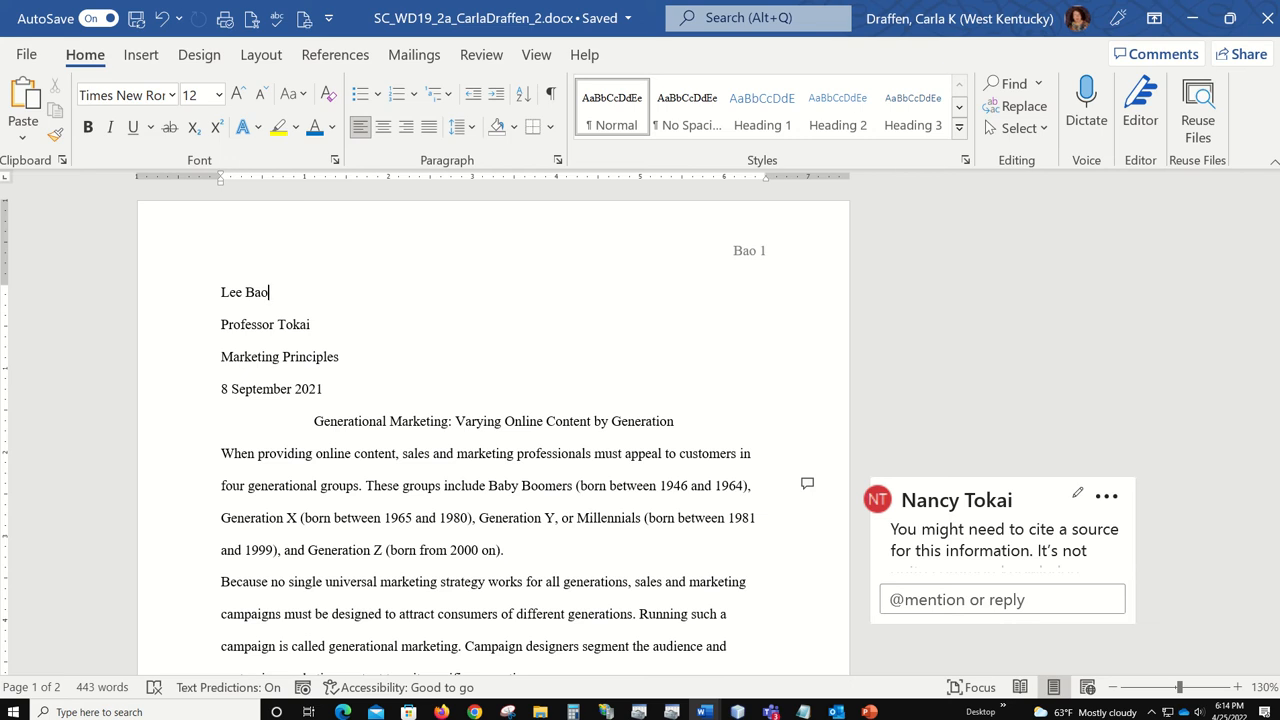
# Consult the instructions and apply a 0.5" first-line indent to the body paragraphs from "When providing online content" through "ebooks and articles.".
pyautogui.moveTo(1279, 71); pyautogui.dragTo(588, 55)
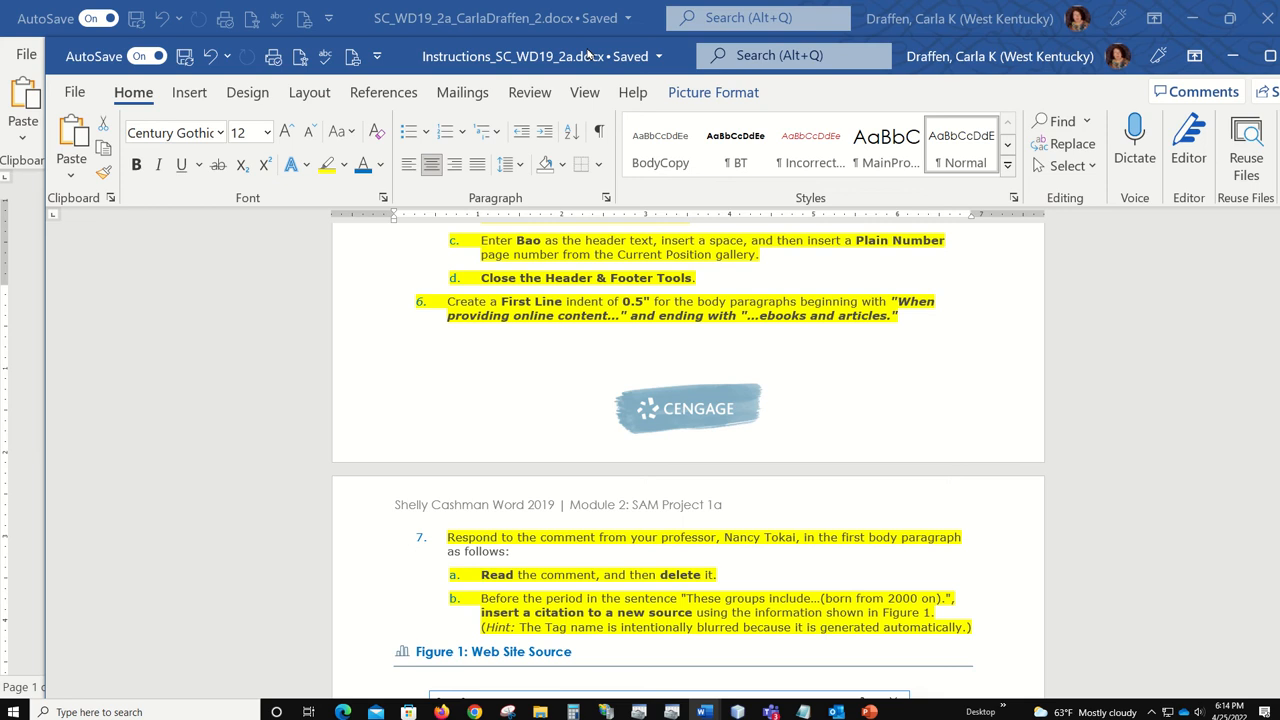
pyautogui.moveTo(590, 55); pyautogui.dragTo(1279, 27)
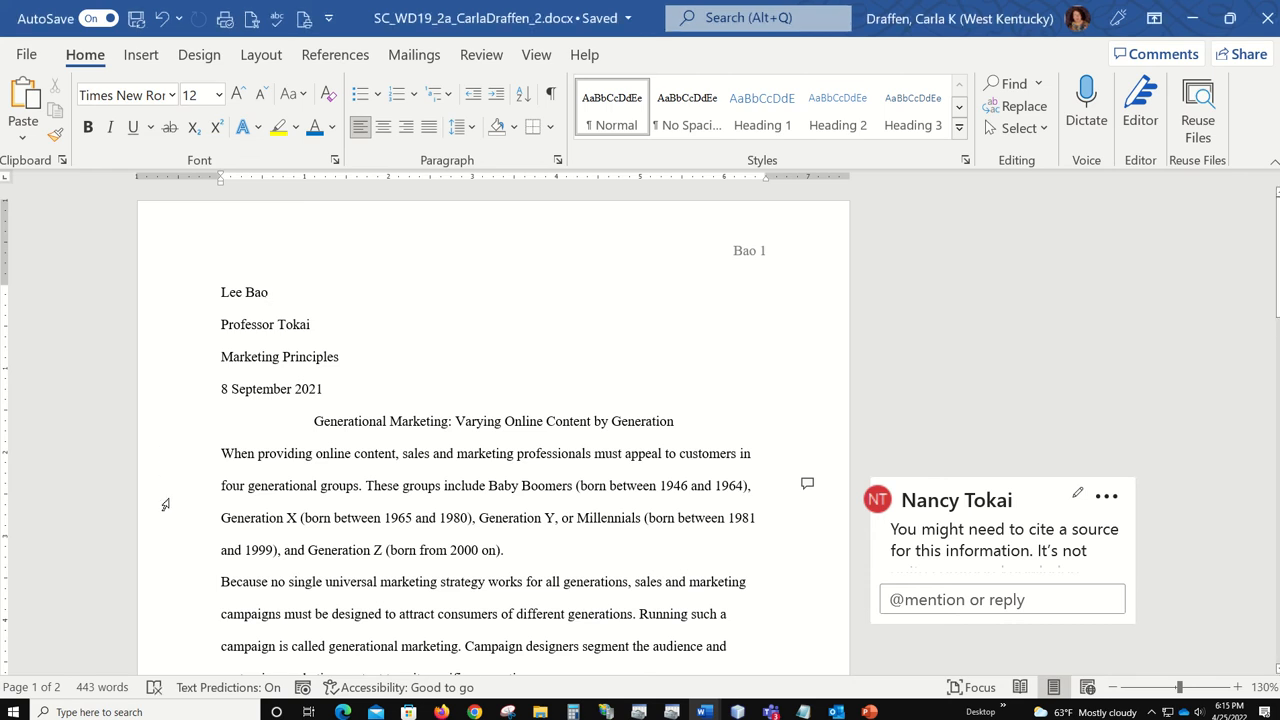
pyautogui.moveTo(182, 460); pyautogui.dragTo(187, 600)
pyautogui.scroll(-1, 187, 586)
pyautogui.scroll(-6, 185, 594)
pyautogui.scroll(-5, 185, 597)
pyautogui.scroll(-1, 186, 599)
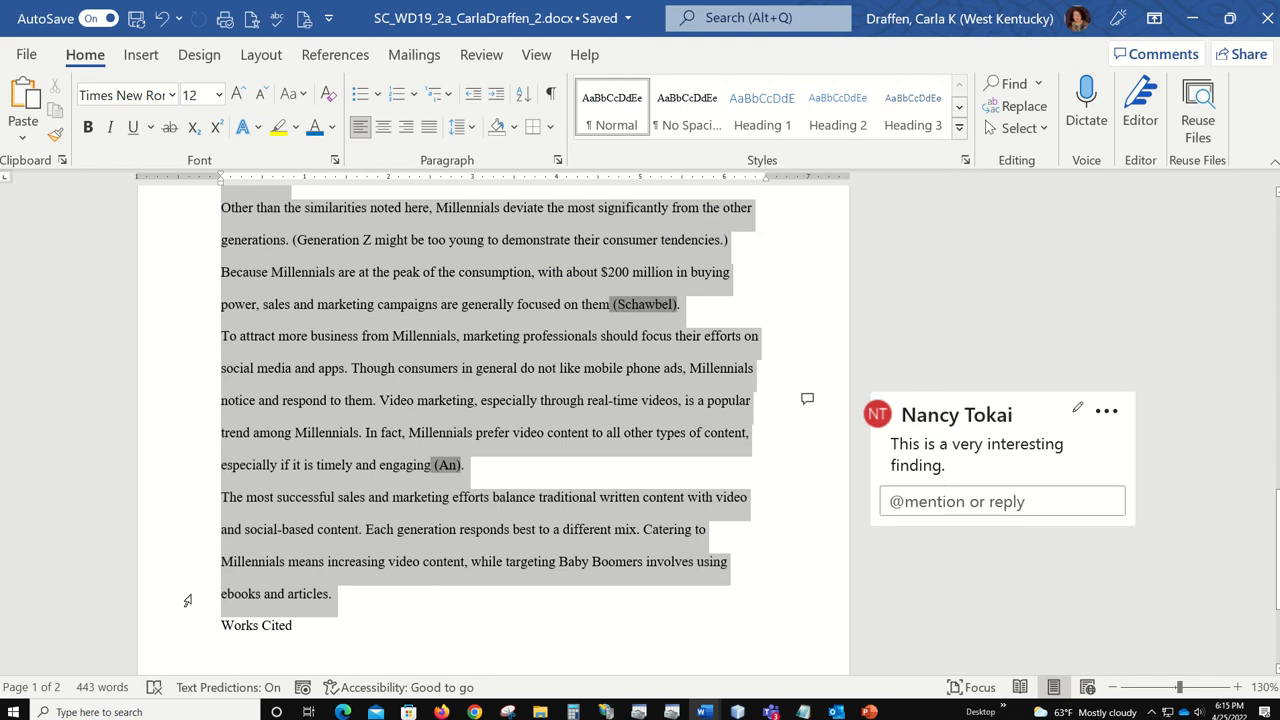
pyautogui.moveTo(187, 600); pyautogui.dragTo(187, 600)
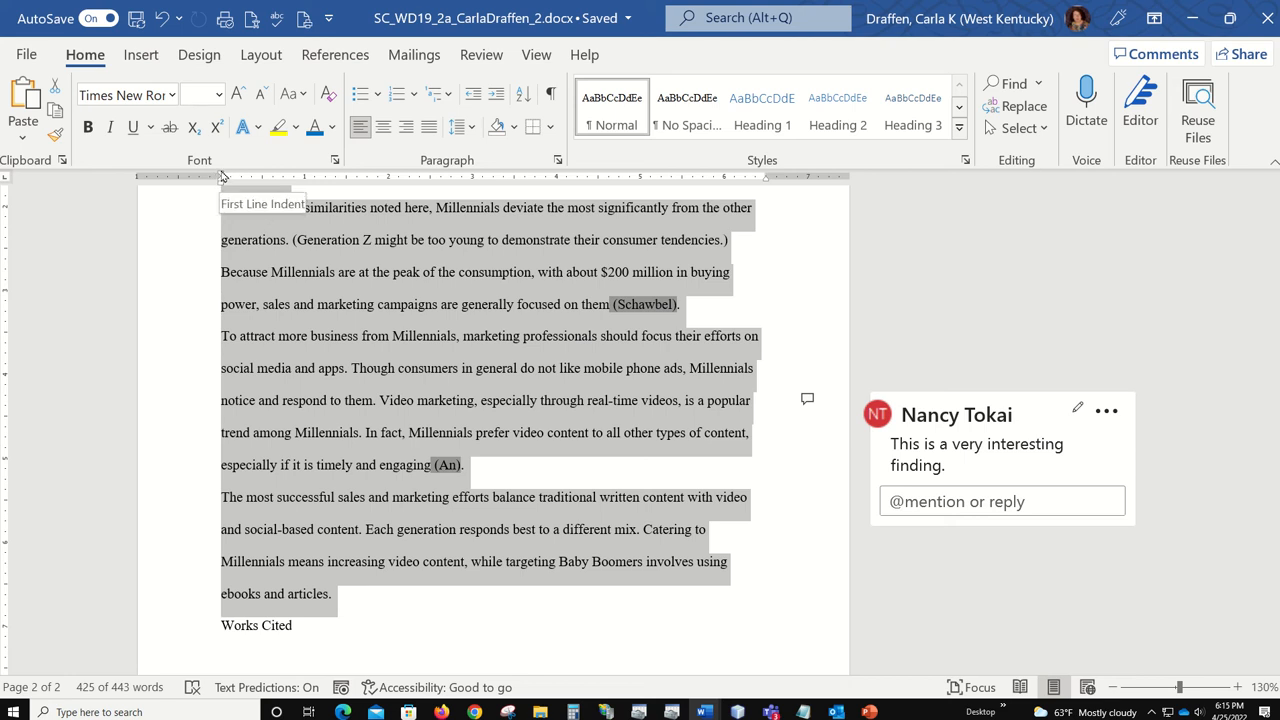
pyautogui.moveTo(222, 176); pyautogui.dragTo(263, 180)
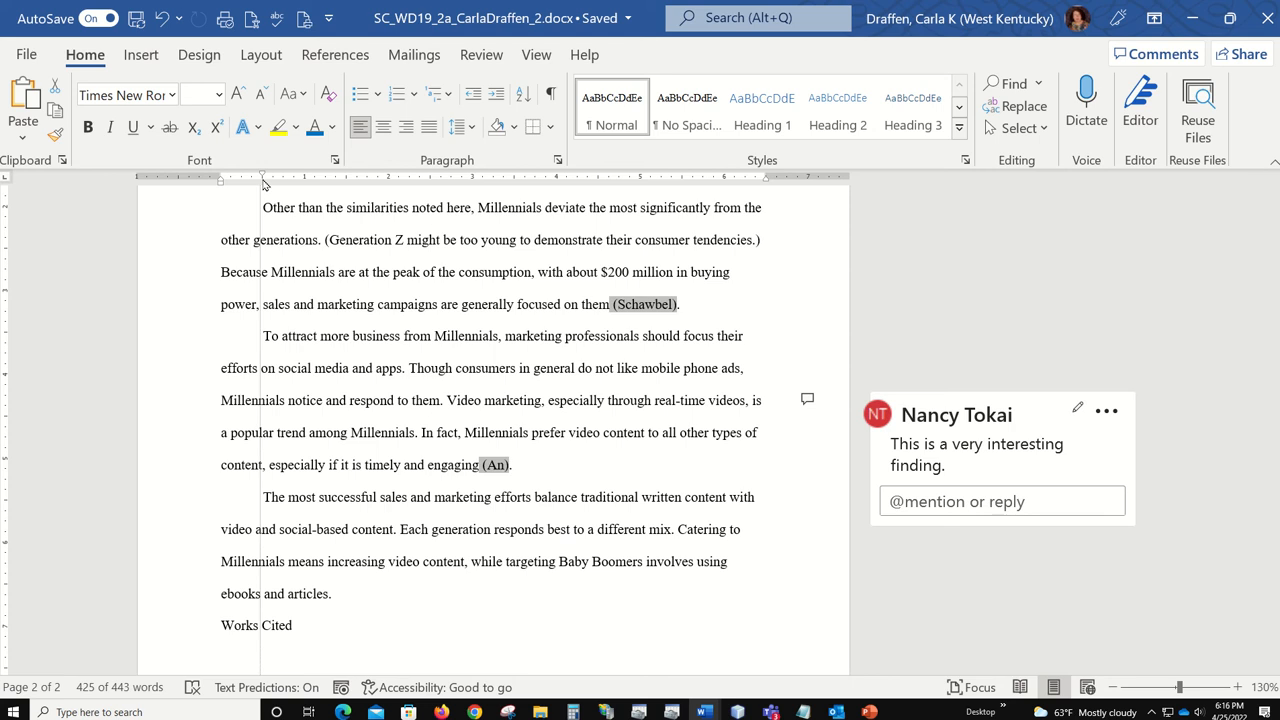
pyautogui.moveTo(263, 183); pyautogui.dragTo(263, 182)
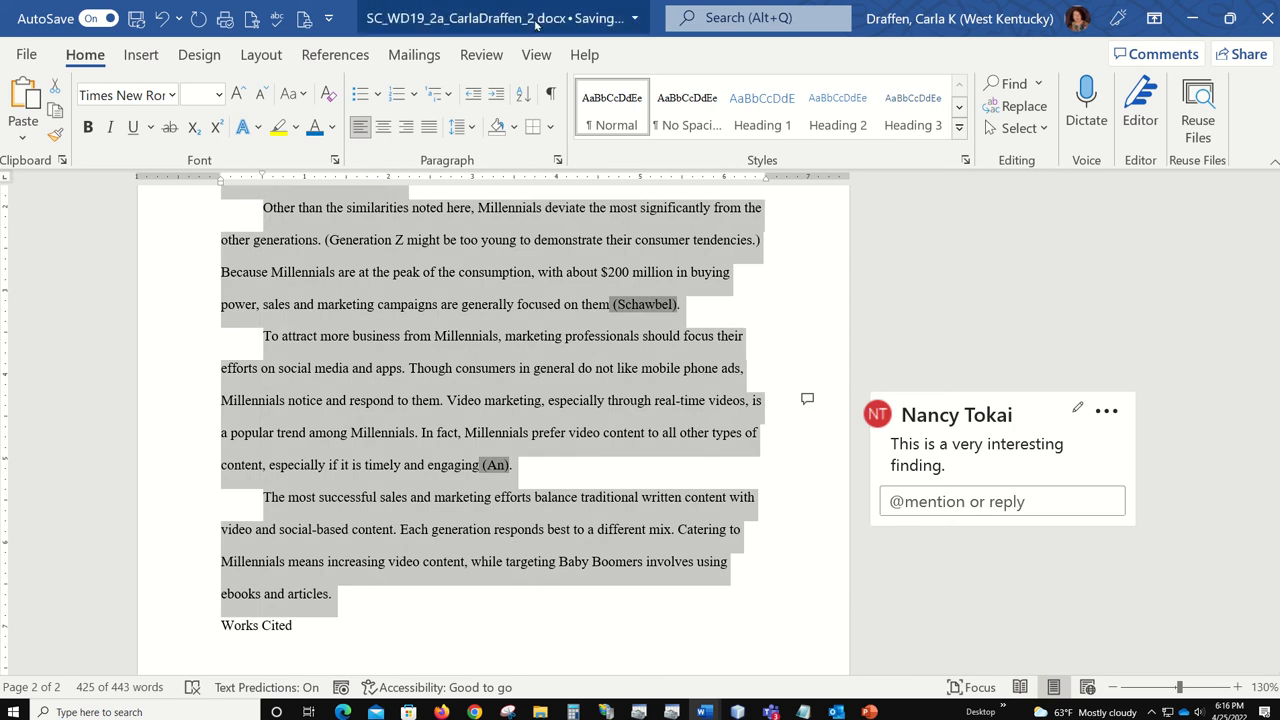
# Check the display option that shows the ruler next to the document.
pyautogui.click(537, 55)
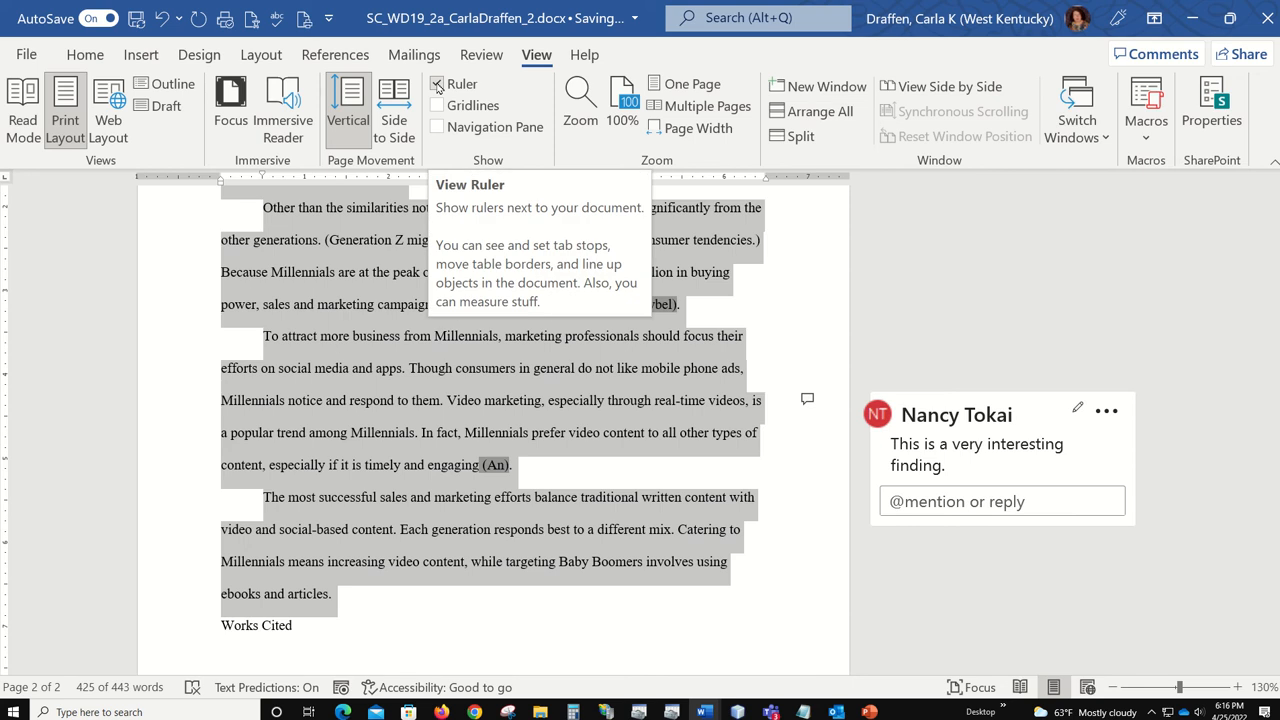
# Examine the first-line indents of the body paragraphs on both pages, down to the Works Cited heading.
pyautogui.click(299, 283)
pyautogui.scroll(5, 302, 290)
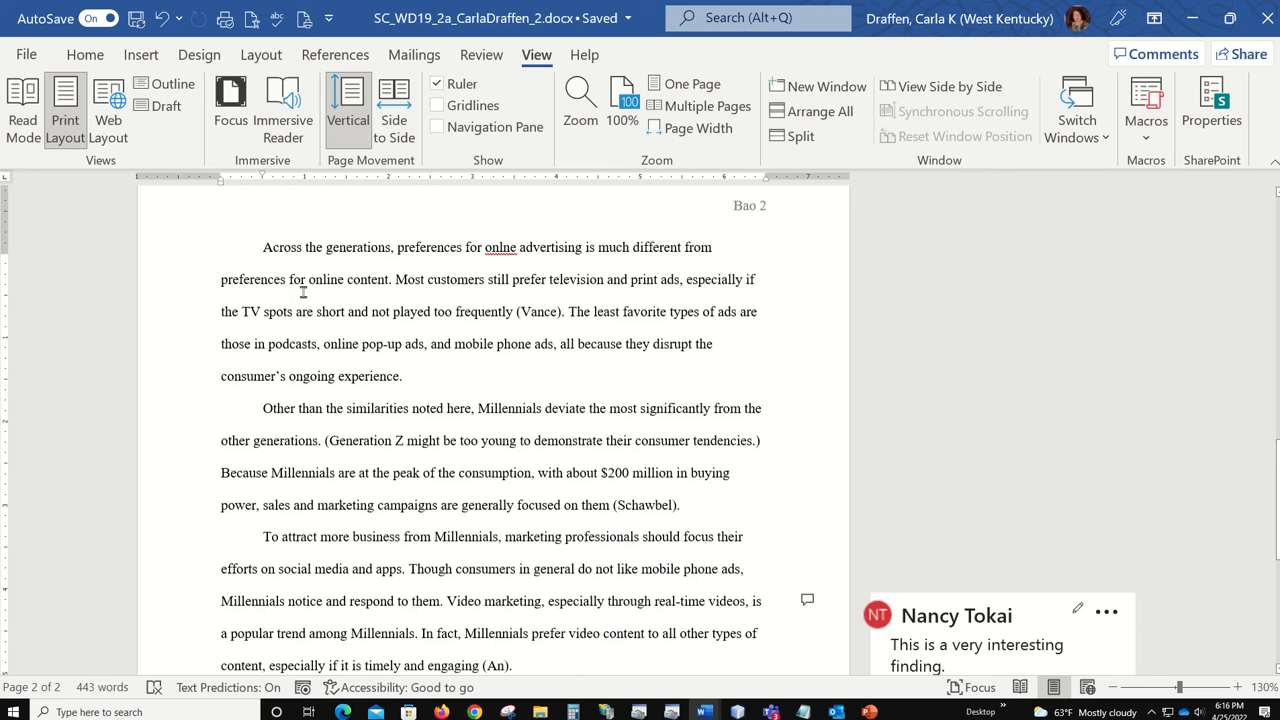
pyautogui.scroll(15, 305, 298)
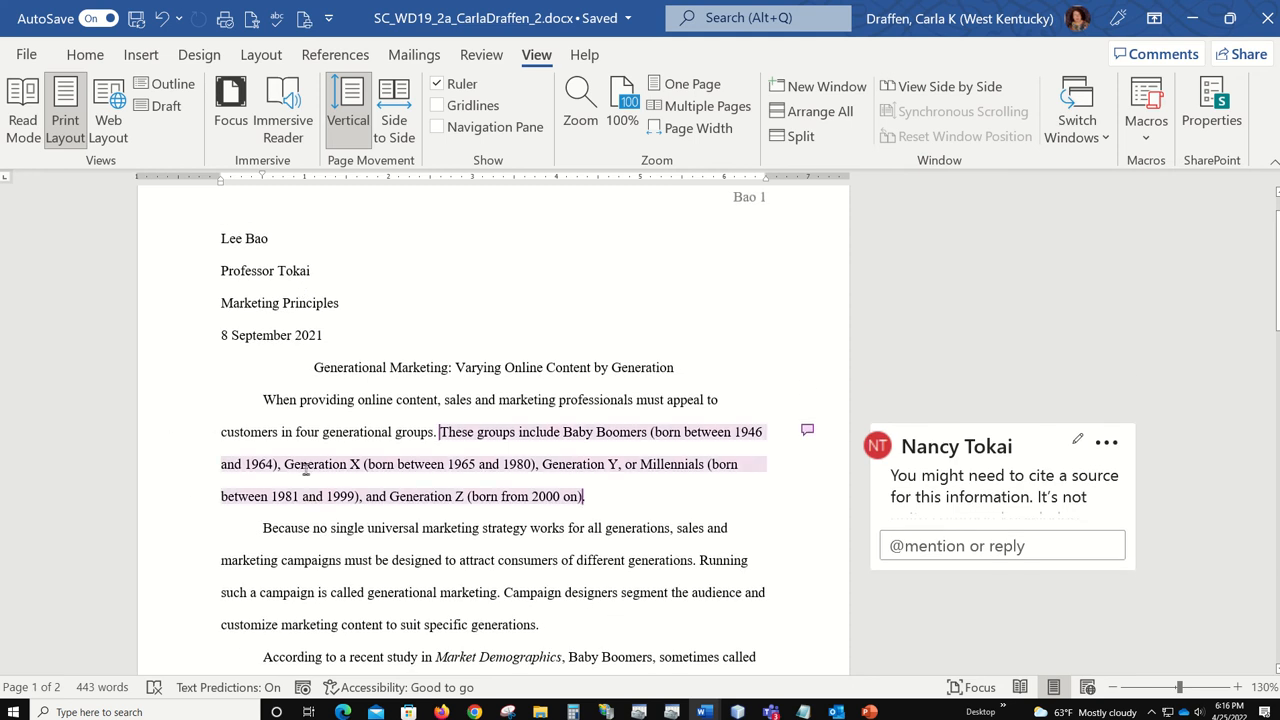
pyautogui.click(258, 527)
pyautogui.scroll(-1, 262, 520)
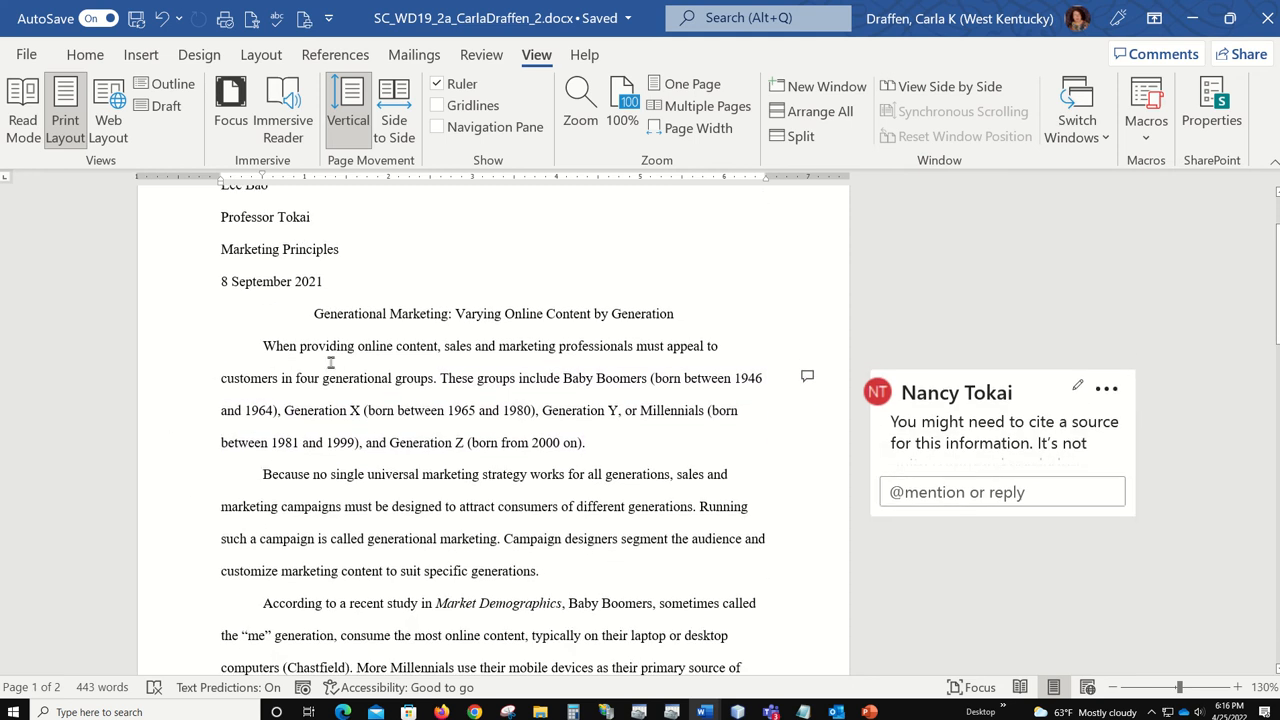
pyautogui.scroll(-2, 313, 477)
pyautogui.scroll(-8, 313, 477)
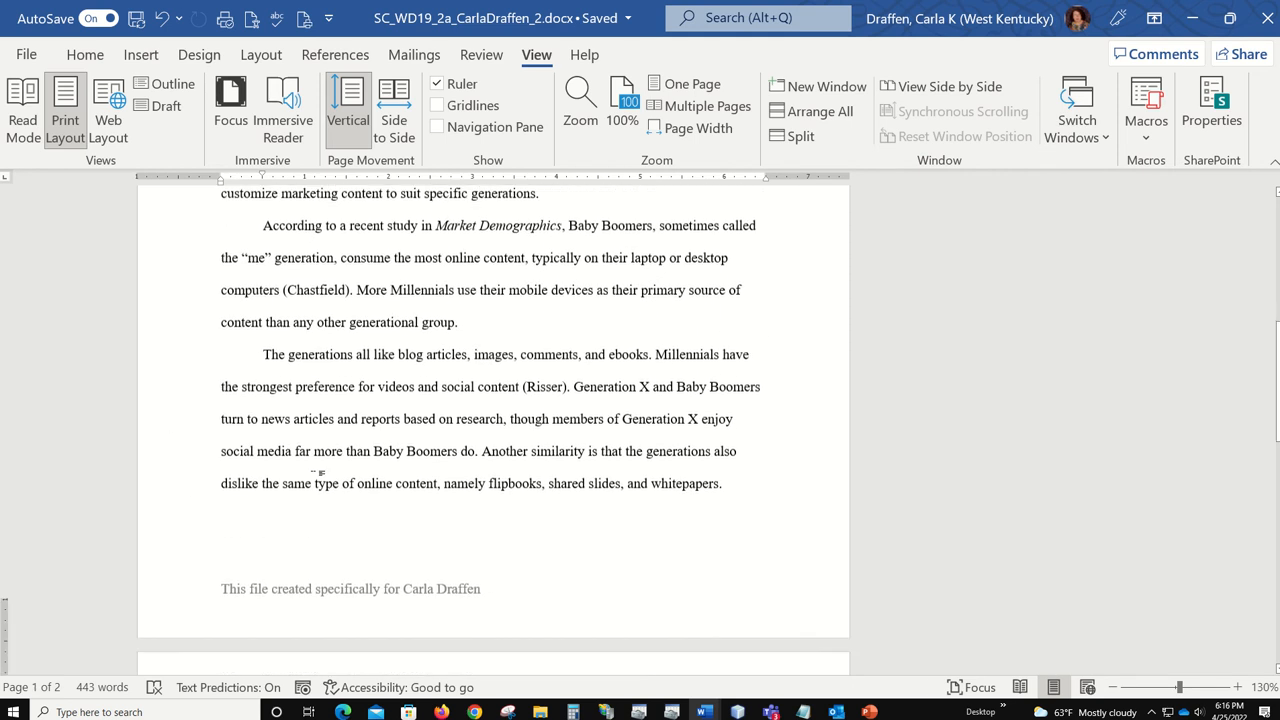
pyautogui.scroll(-9, 313, 477)
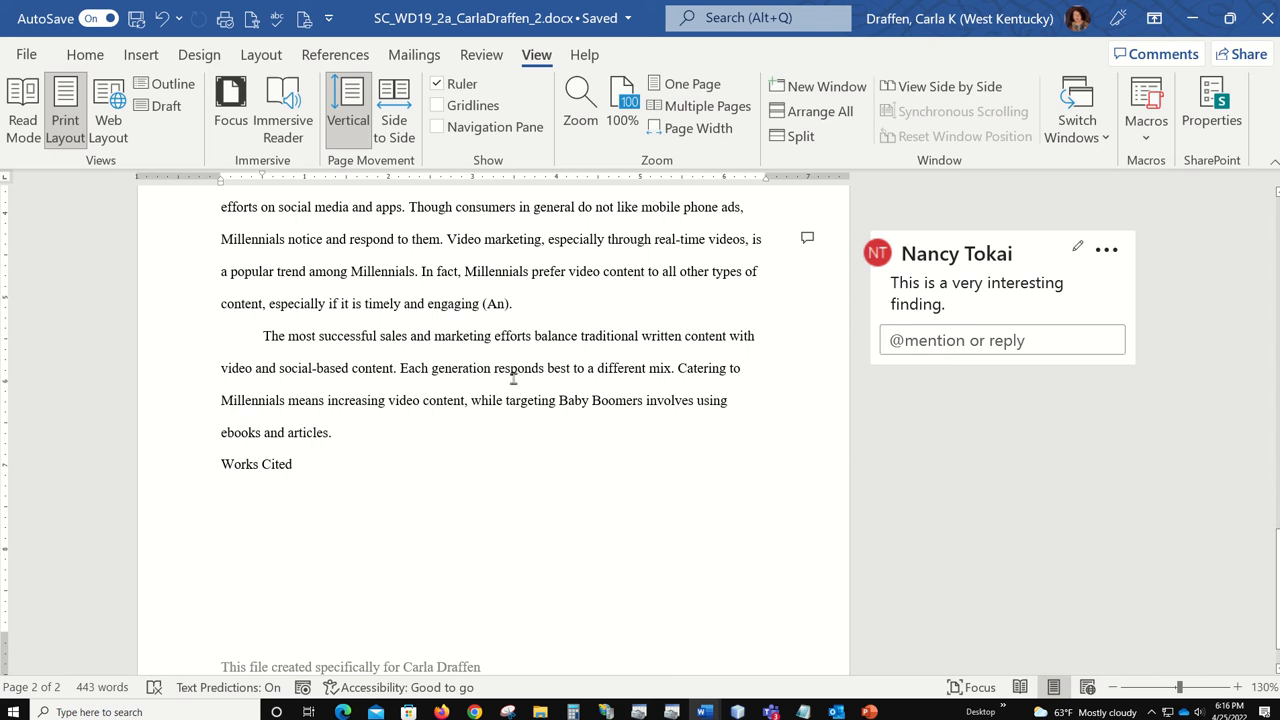
# Consult instruction 7 and the web site source details in Figure 1, and return to the research paper.
pyautogui.click(85, 62)
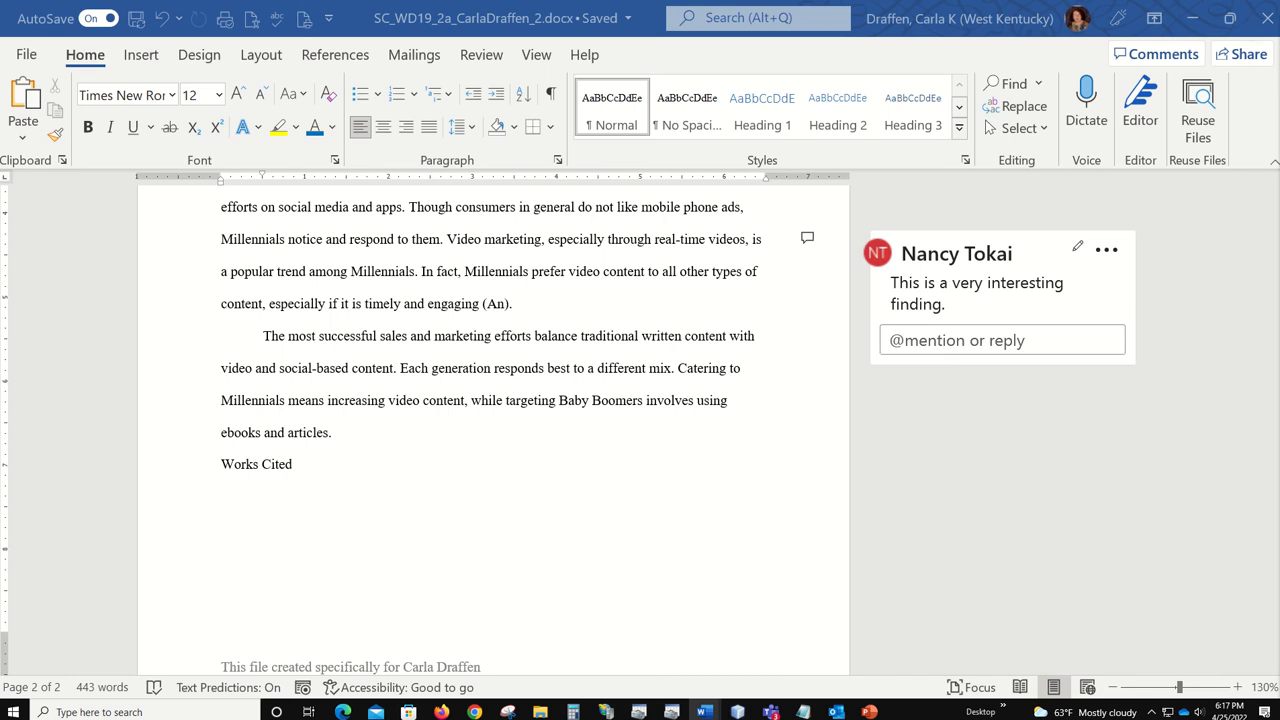
pyautogui.moveTo(1279, 98); pyautogui.dragTo(366, 5)
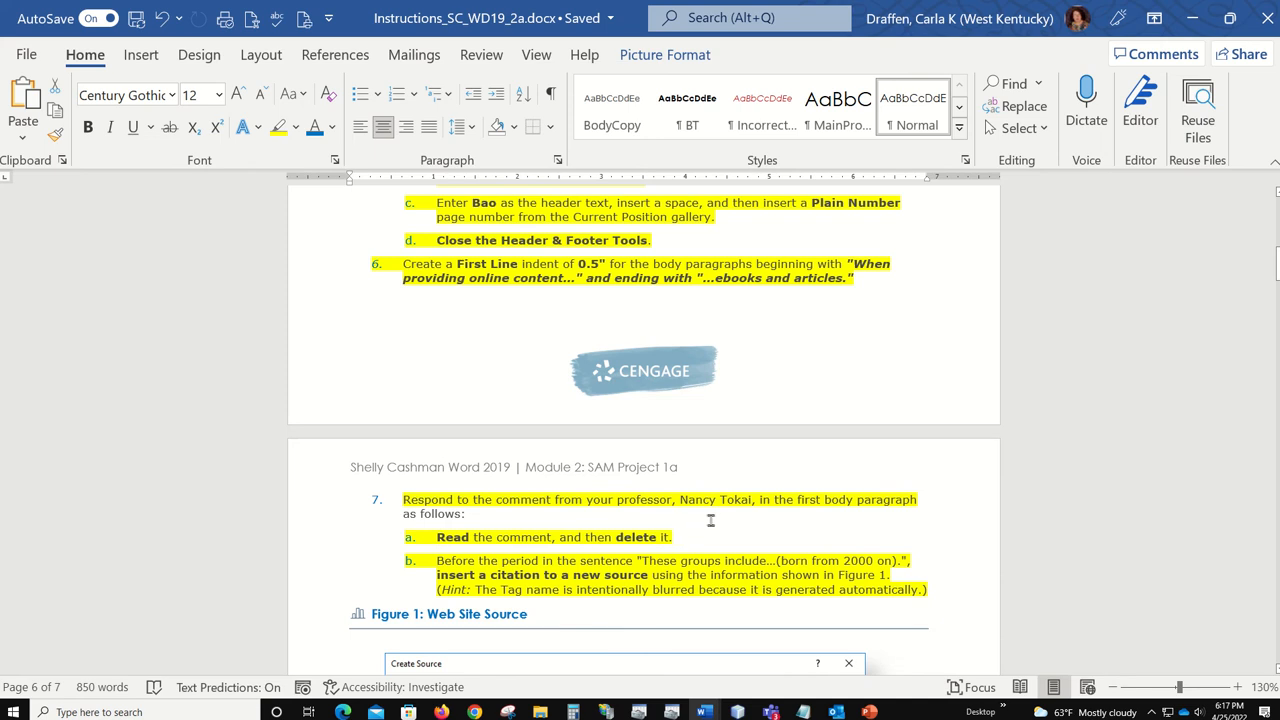
pyautogui.scroll(-2, 713, 509)
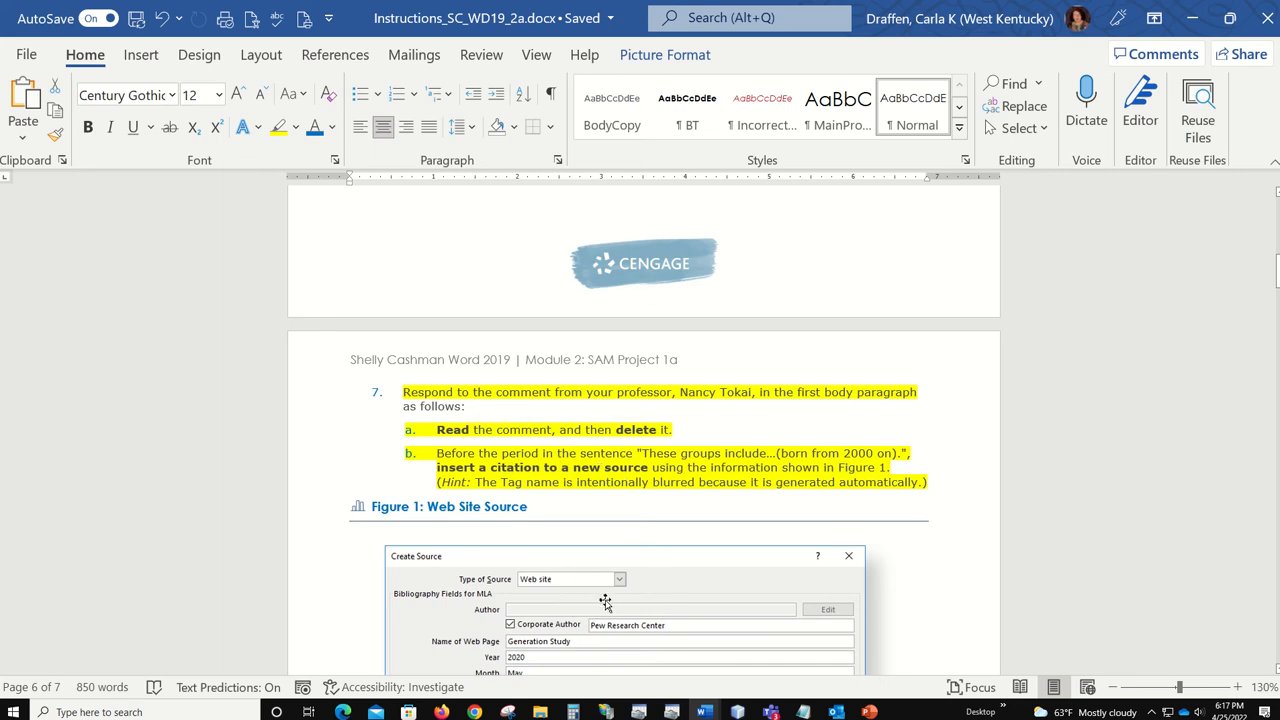
pyautogui.scroll(-5, 607, 602)
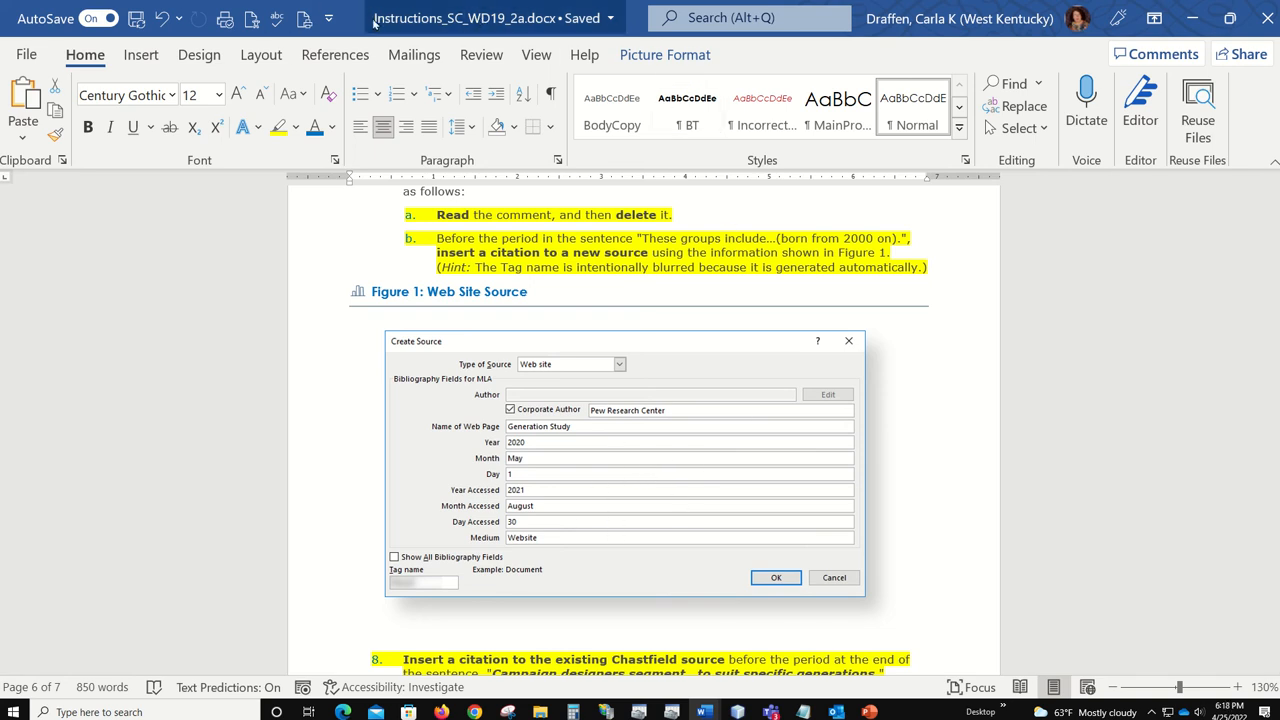
pyautogui.moveTo(369, 17); pyautogui.dragTo(1279, 30)
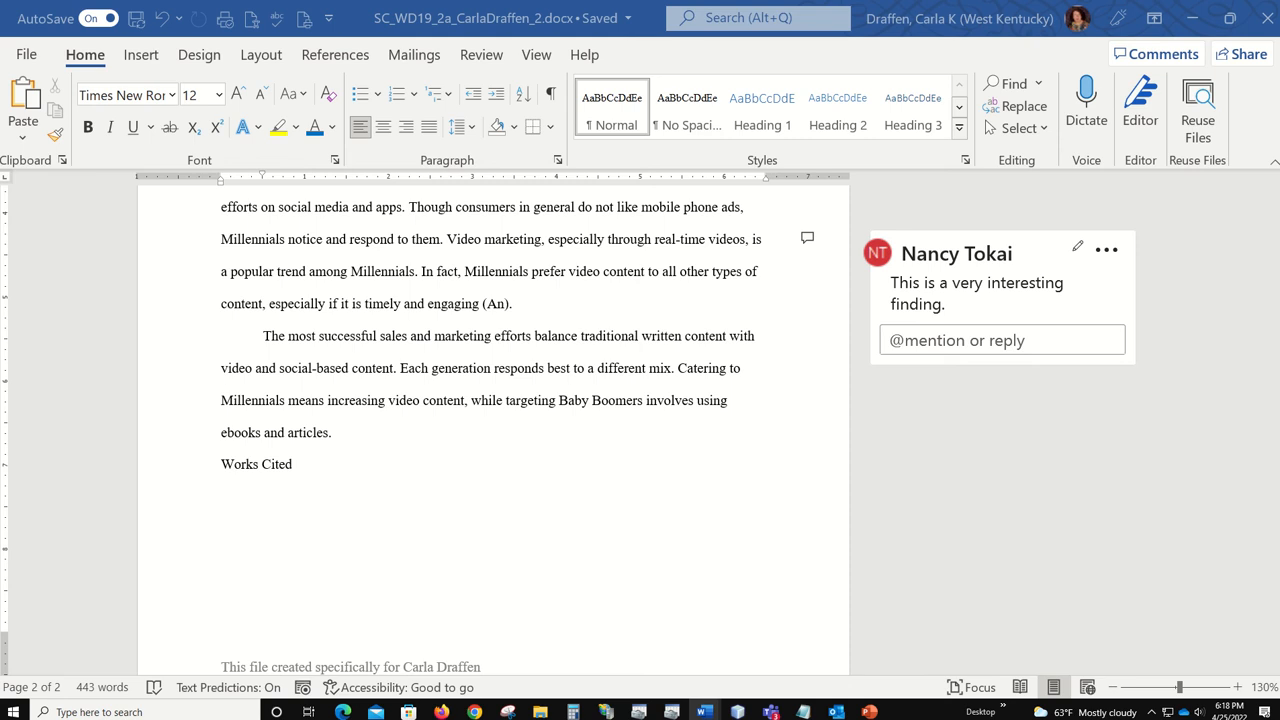
# Read the professor's full comment on the "These groups include" sentence in the first body paragraph.
pyautogui.scroll(6, 759, 431)
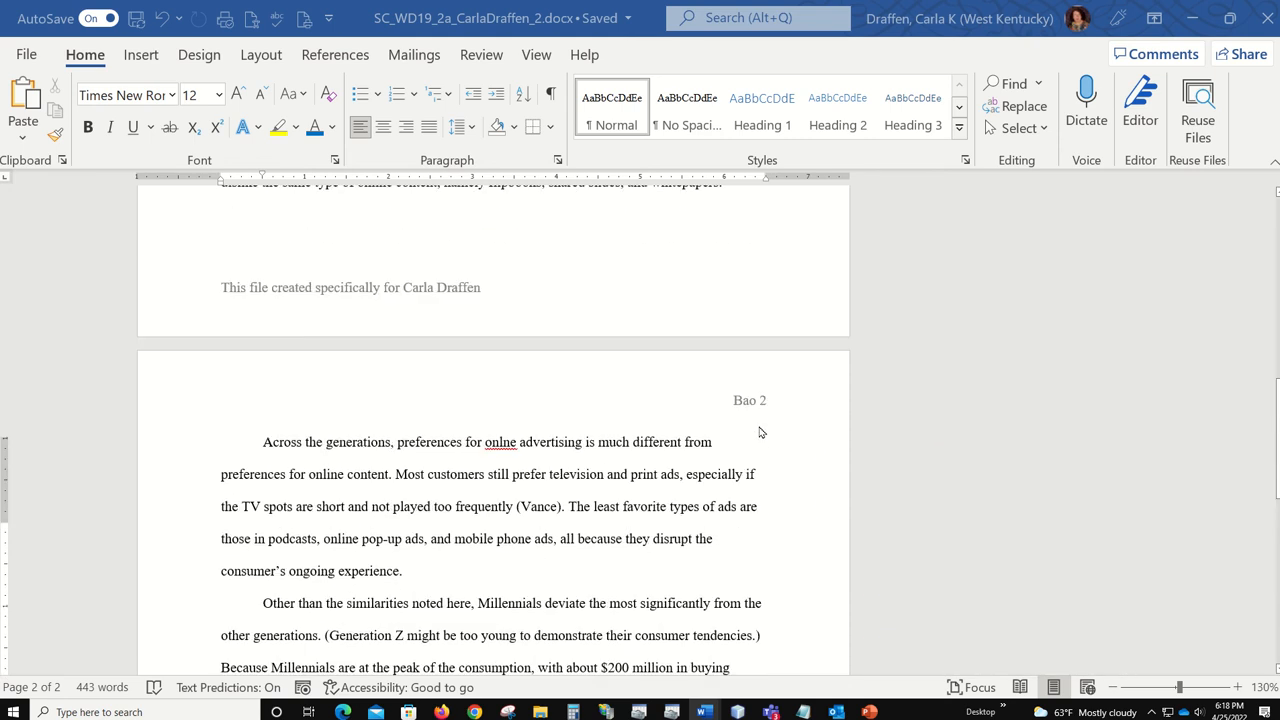
pyautogui.scroll(10, 760, 430)
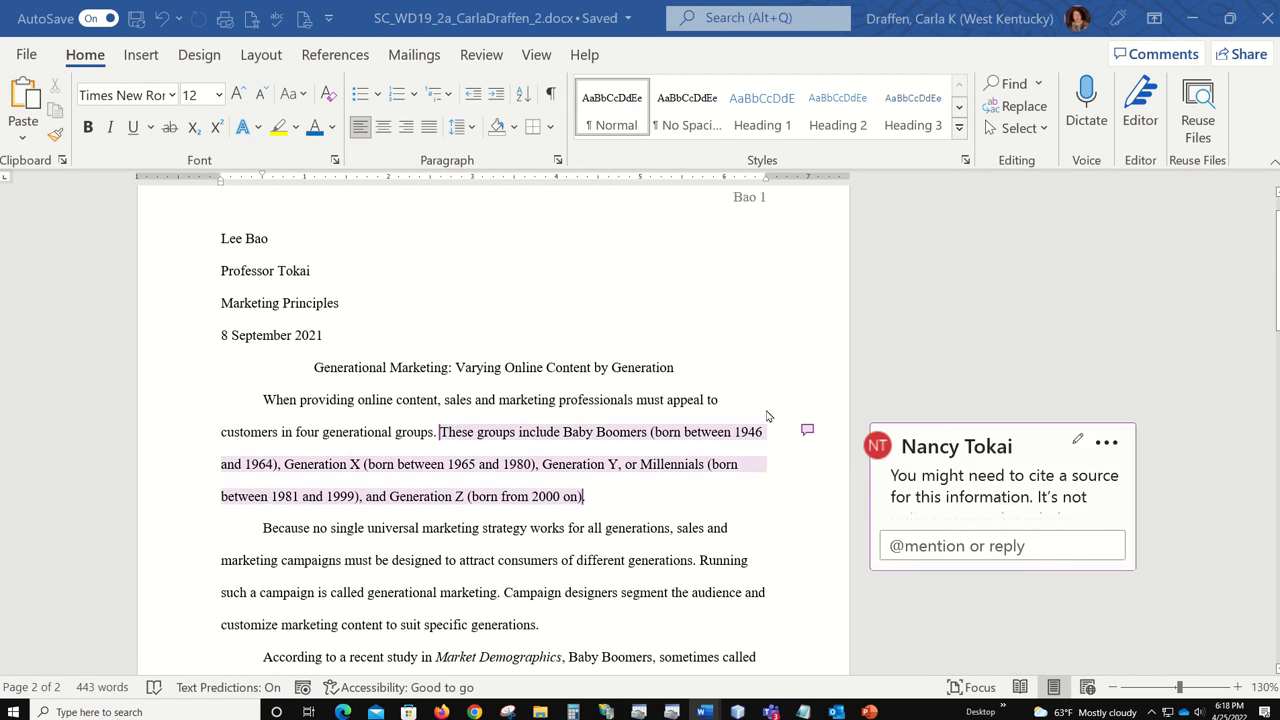
pyautogui.scroll(-1, 768, 416)
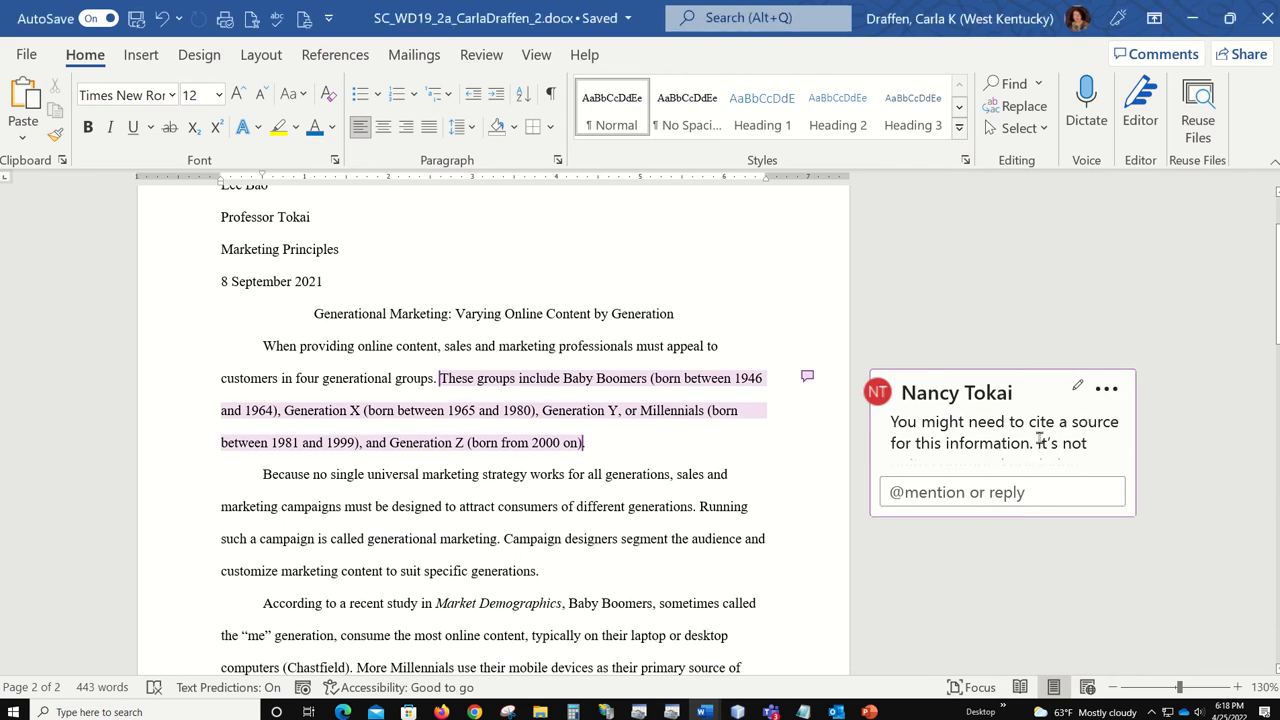
pyautogui.scroll(-1, 1040, 437)
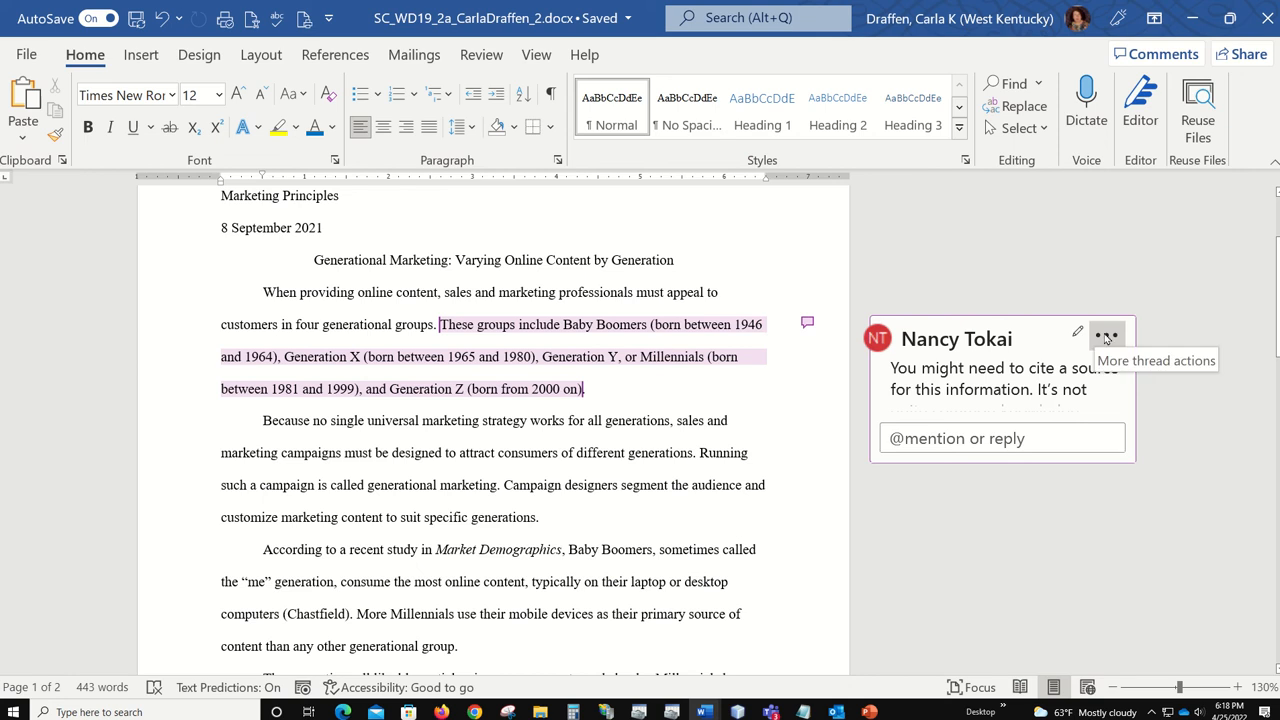
pyautogui.click(1106, 338)
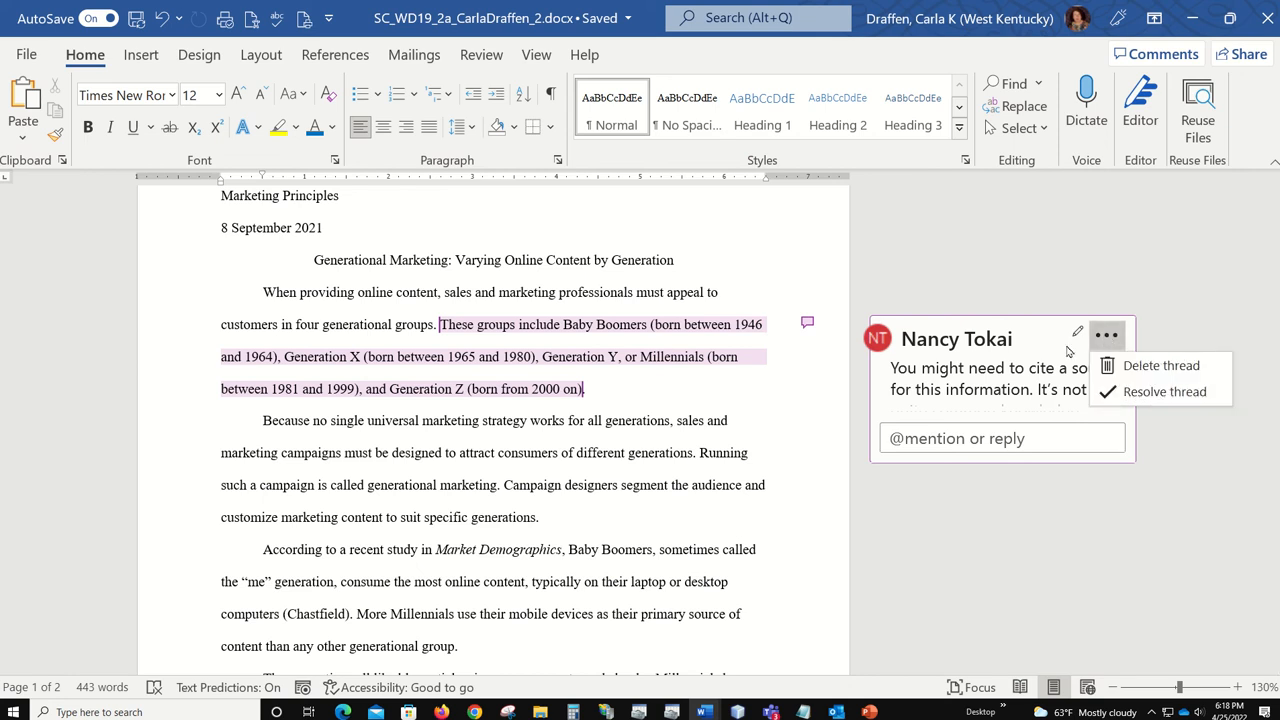
pyautogui.click(1079, 338)
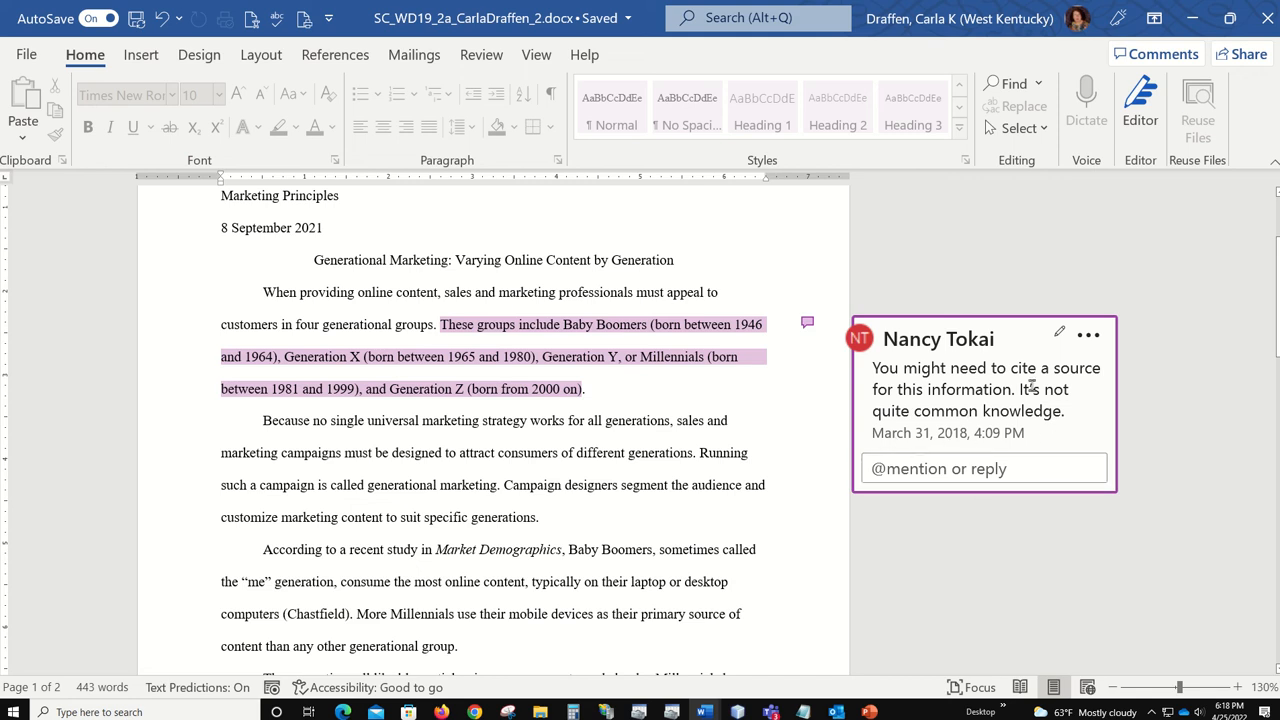
# Delete the professor's comment attached to the "These groups include" sentence.
pyautogui.click(1095, 338)
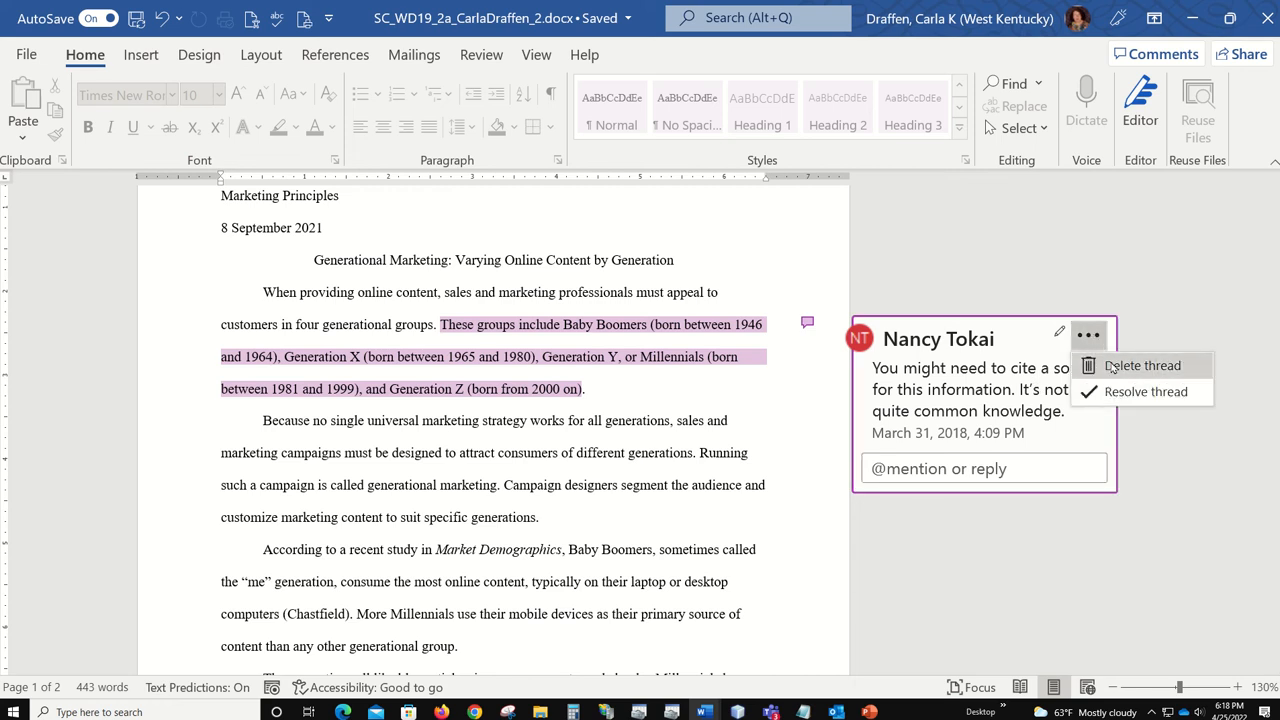
pyautogui.rightClick(1001, 368)
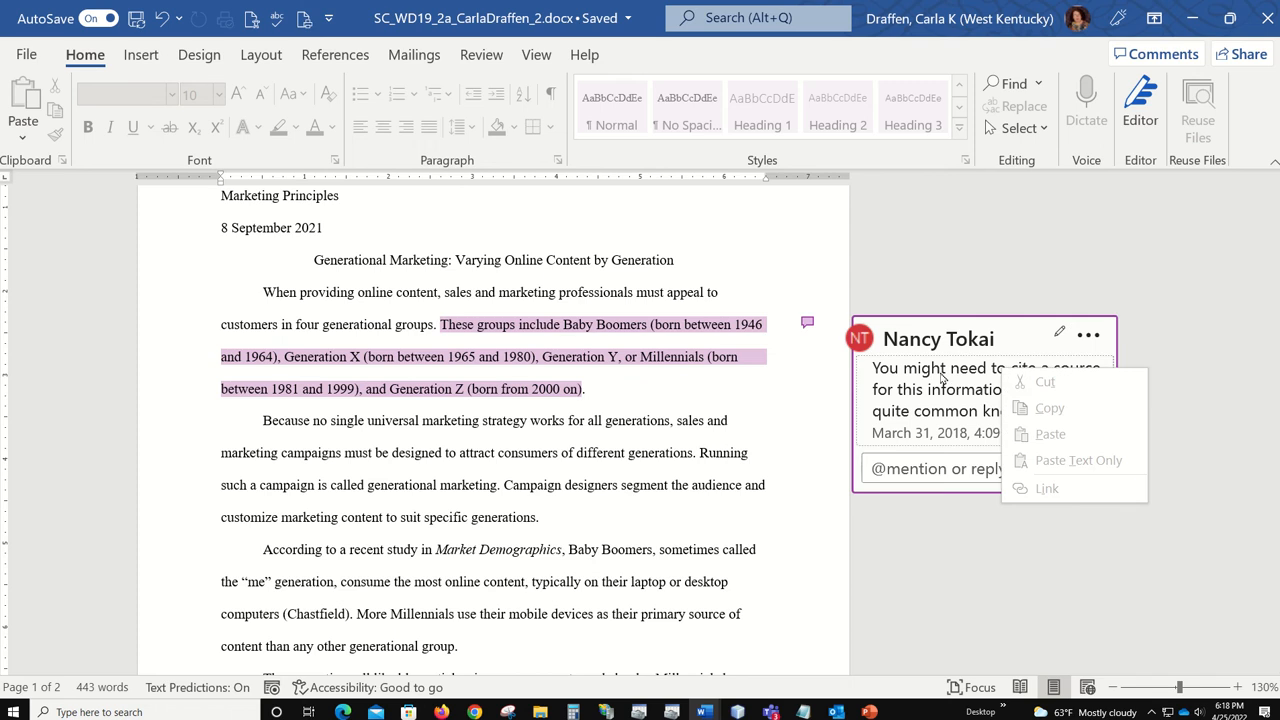
pyautogui.click(1000, 340)
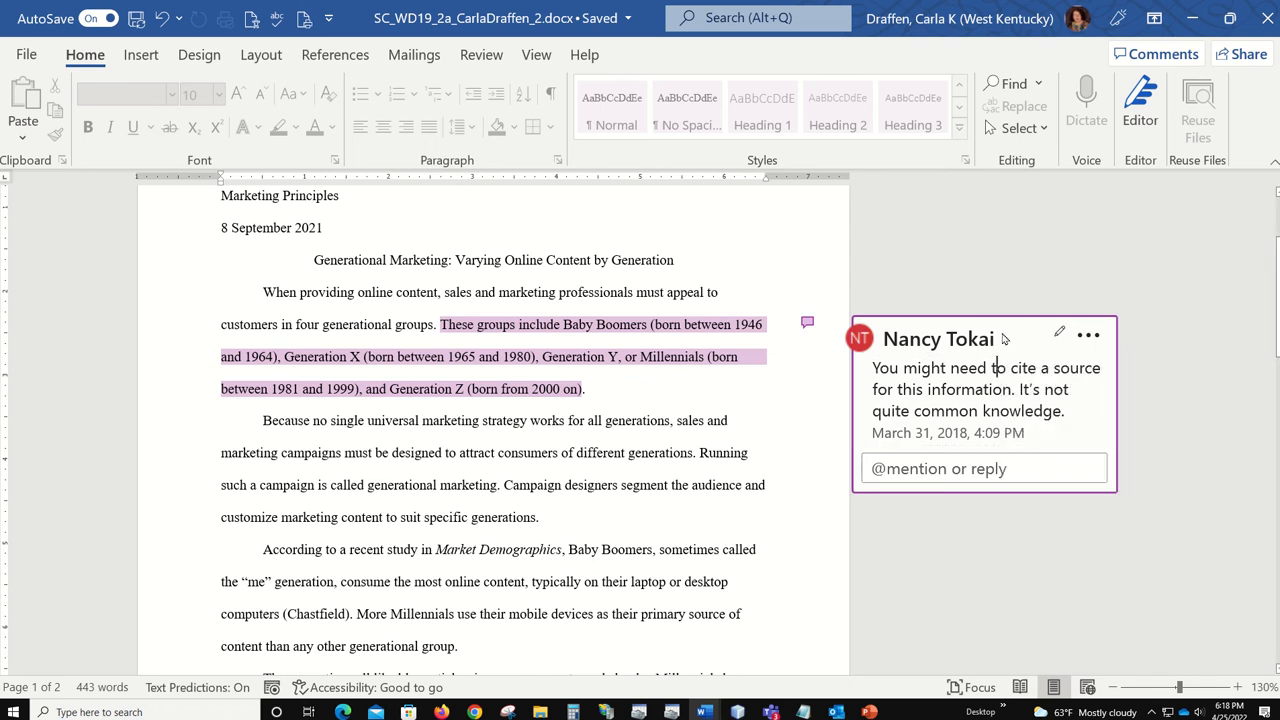
pyautogui.click(1086, 339)
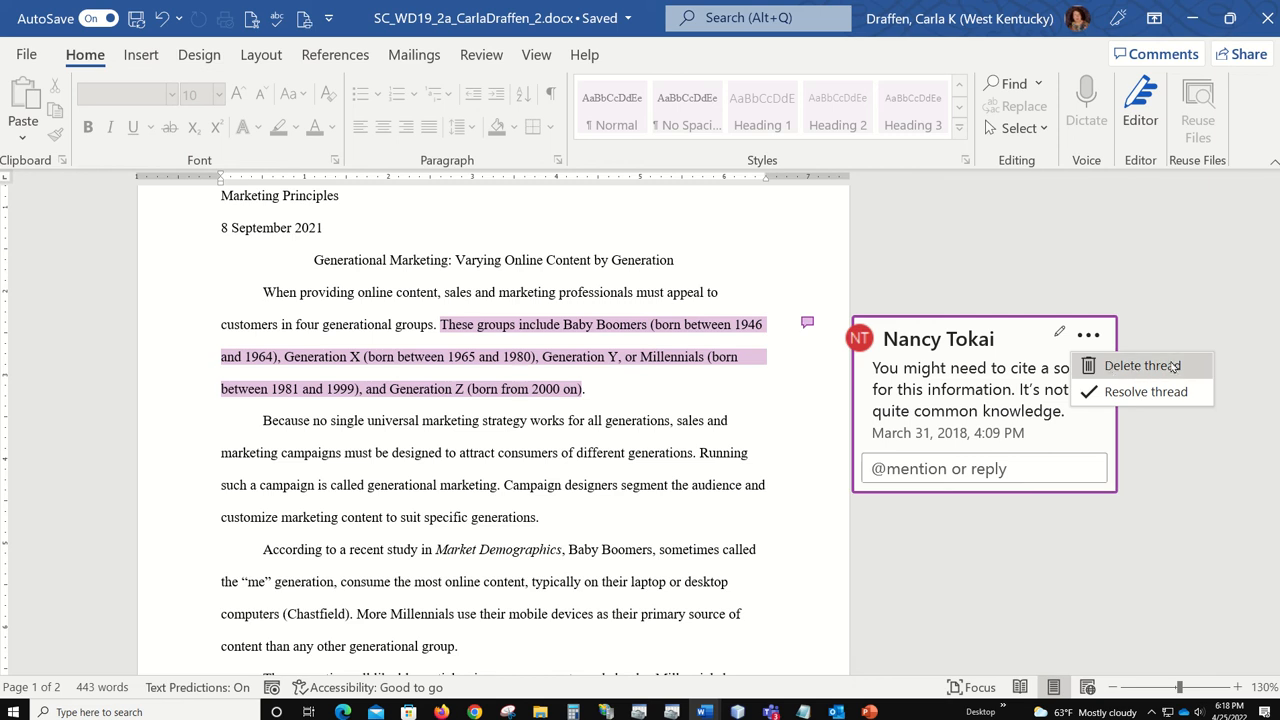
pyautogui.click(481, 56)
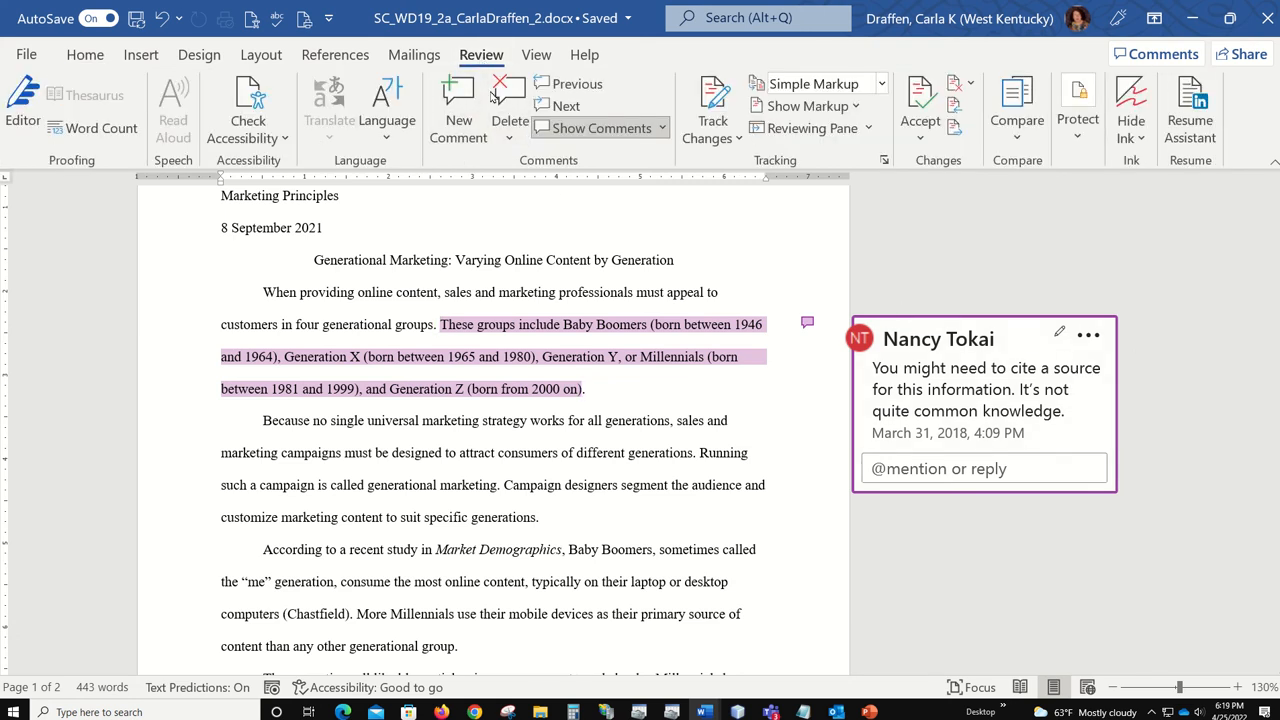
pyautogui.click(509, 140)
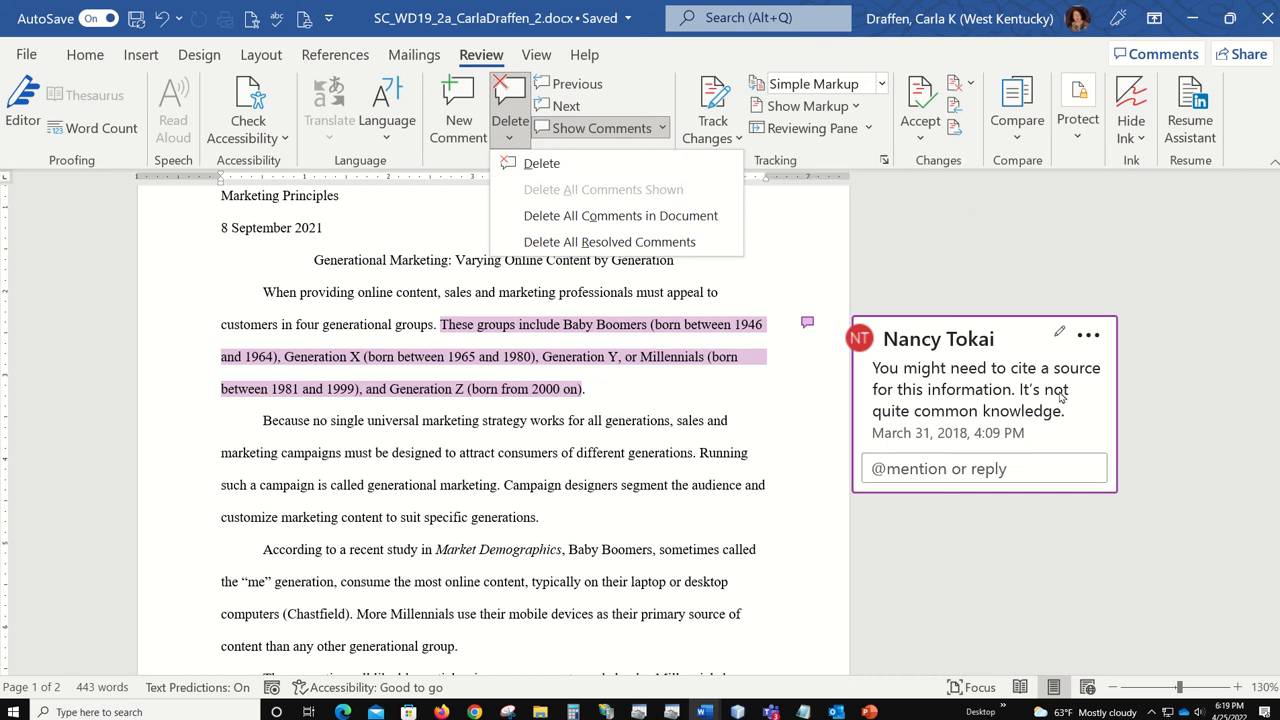
pyautogui.click(585, 162)
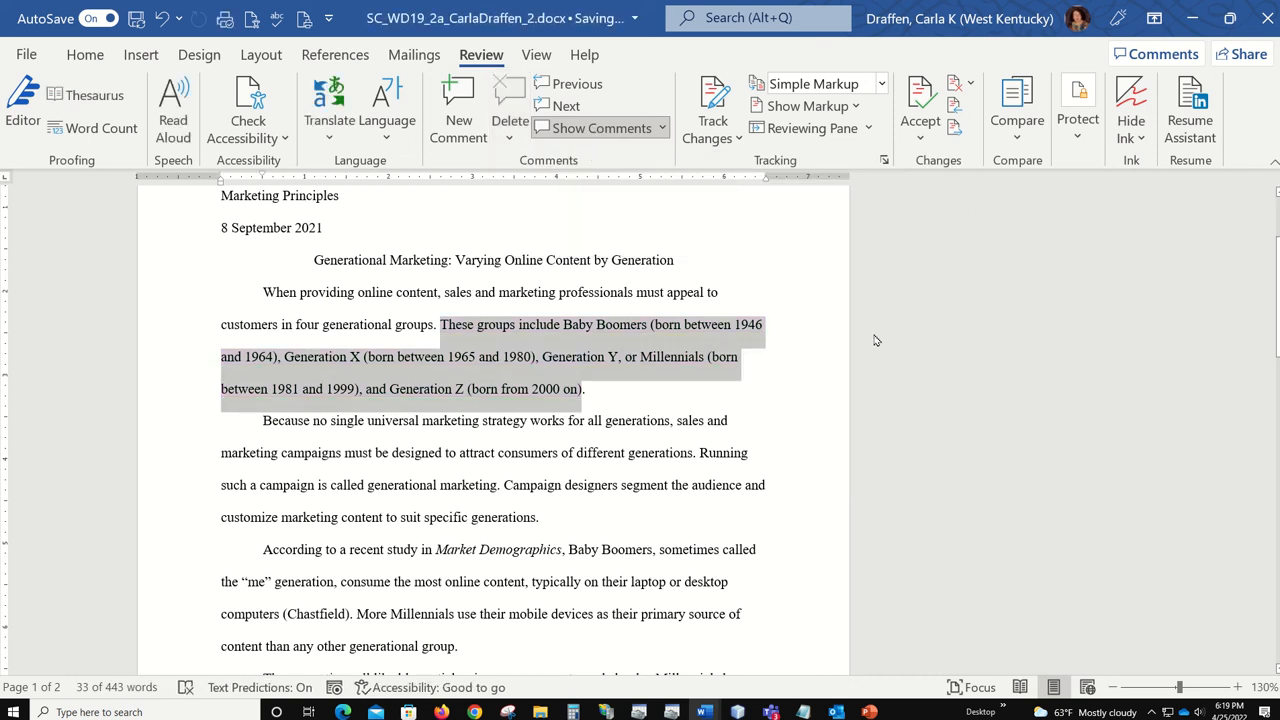
# Start a citation to a new source before the period after "(born from 2000 on)", keeping Web site as the source type.
pyautogui.click(808, 356)
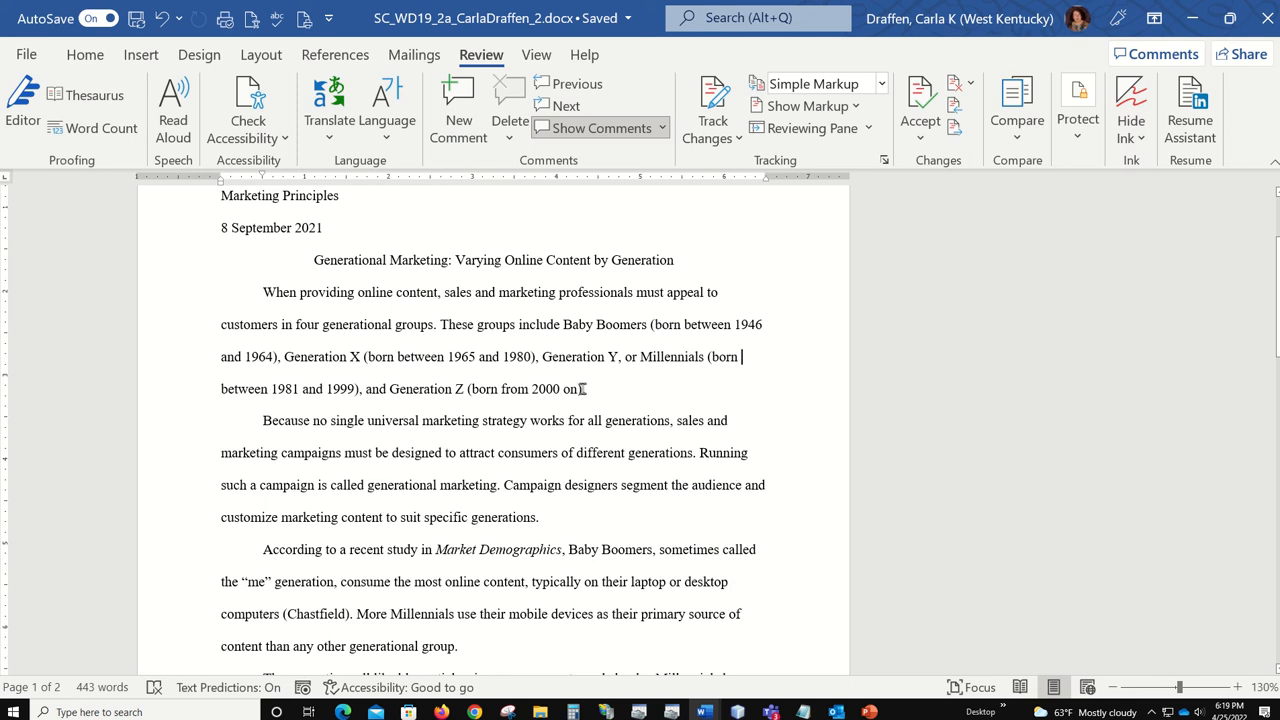
pyautogui.click(828, 397)
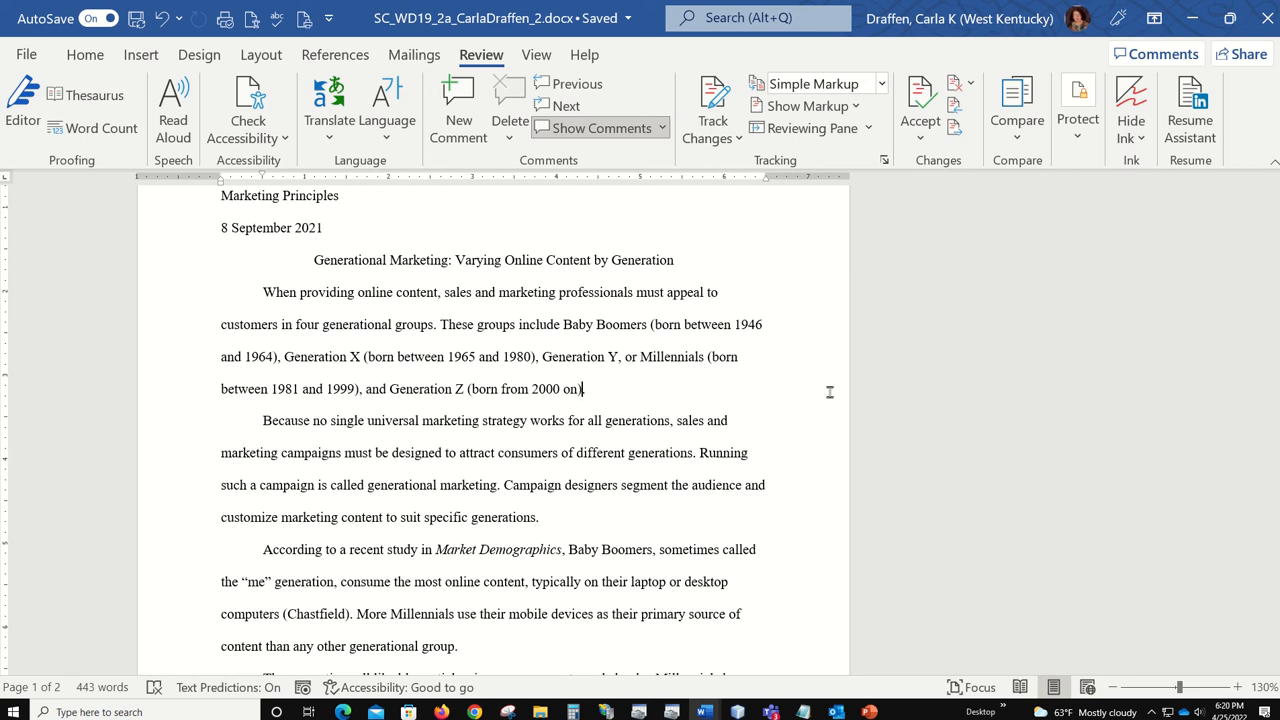
pyautogui.click(583, 389)
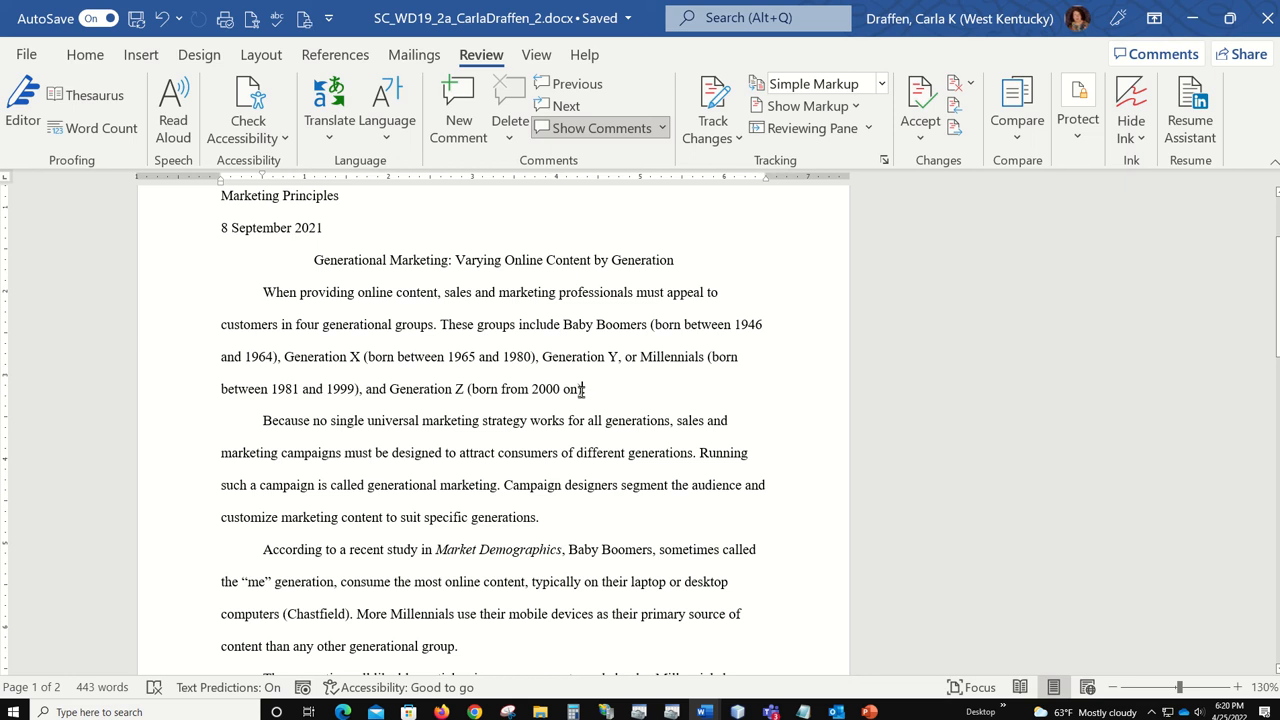
pyautogui.click(350, 62)
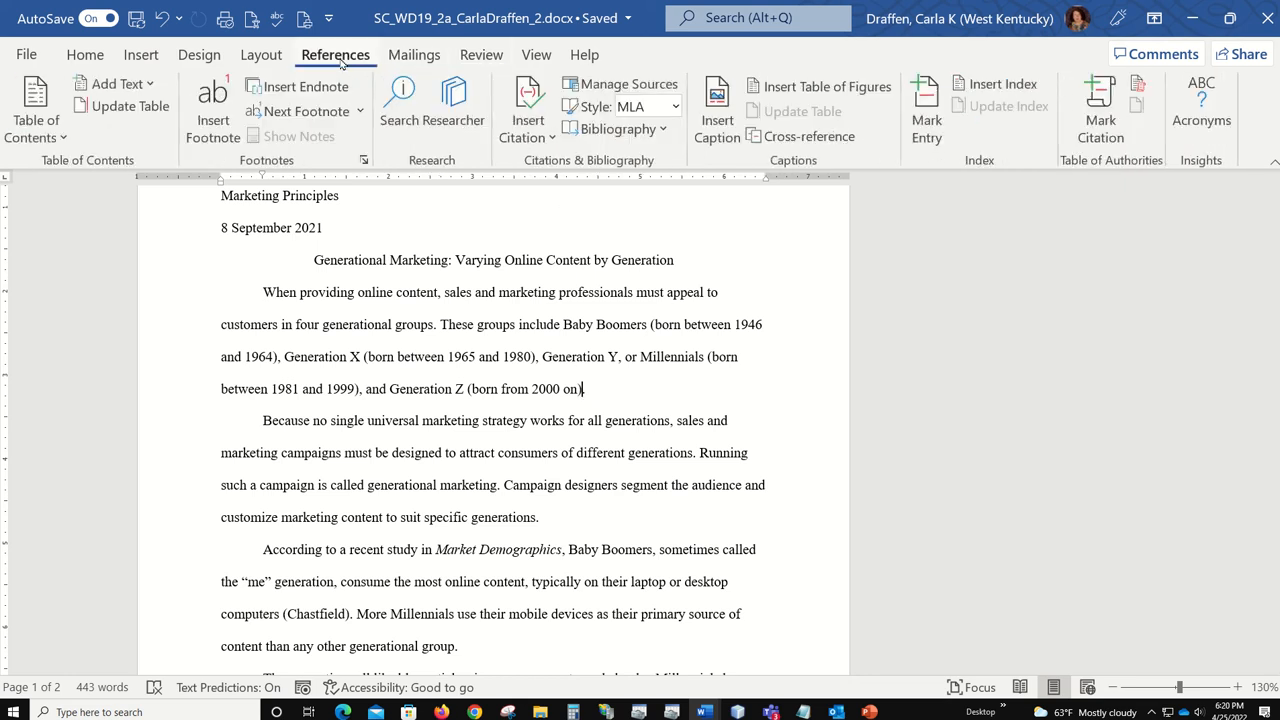
pyautogui.click(543, 139)
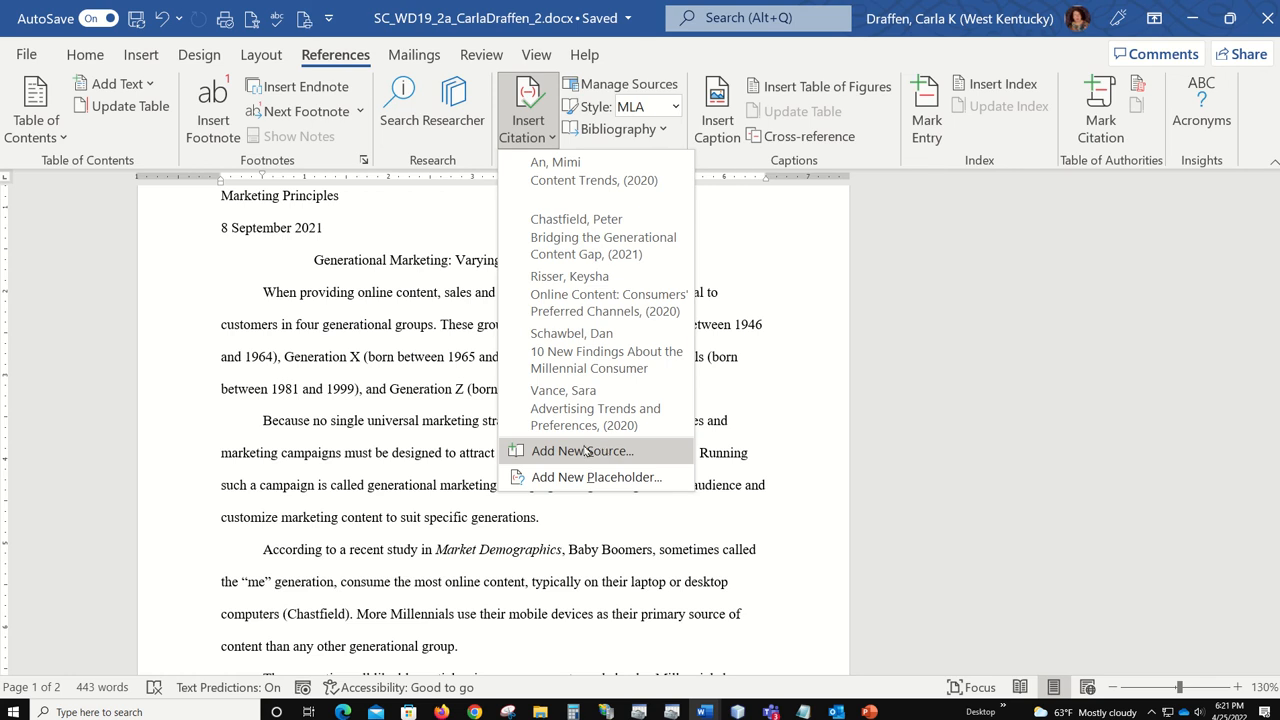
pyautogui.click(580, 451)
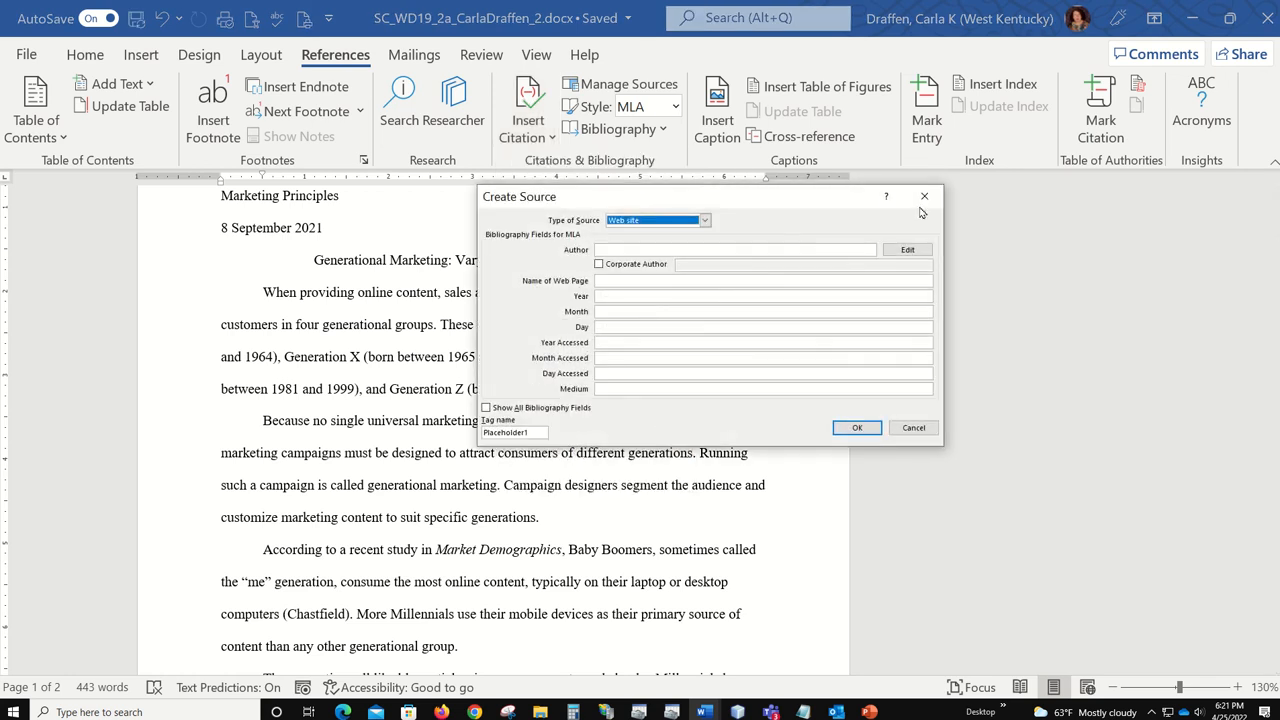
pyautogui.click(660, 220)
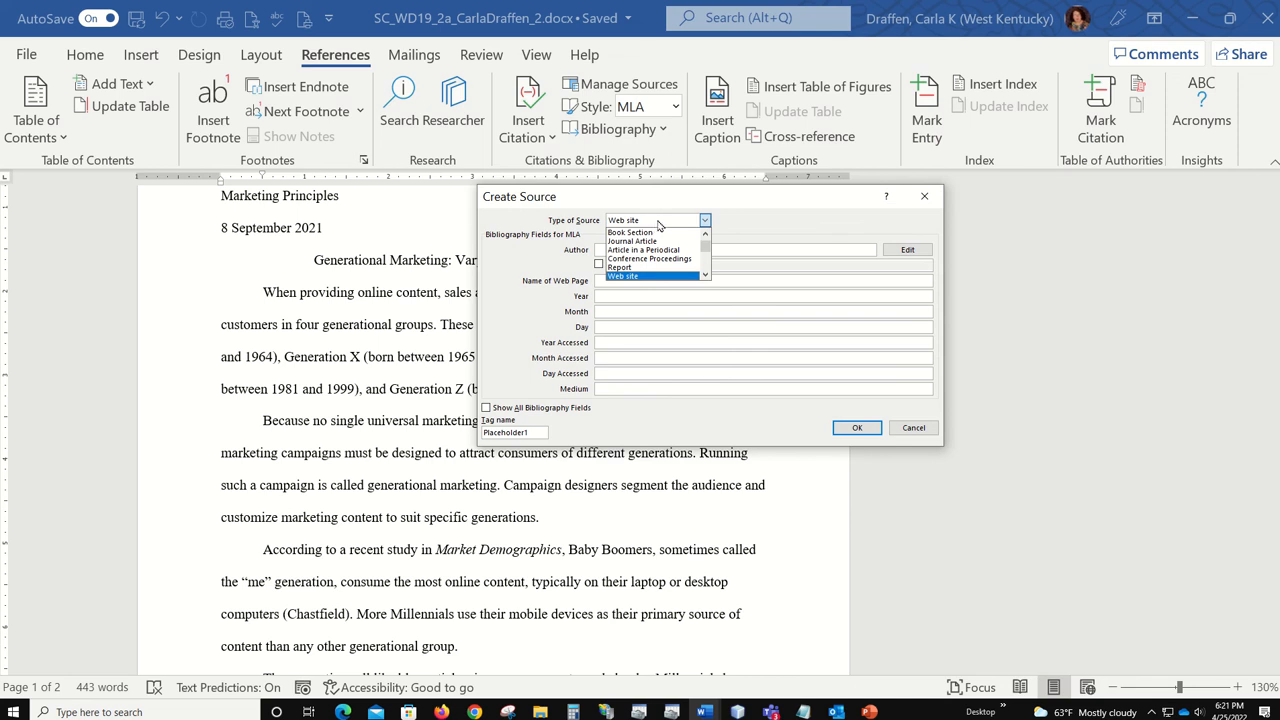
pyautogui.click(740, 222)
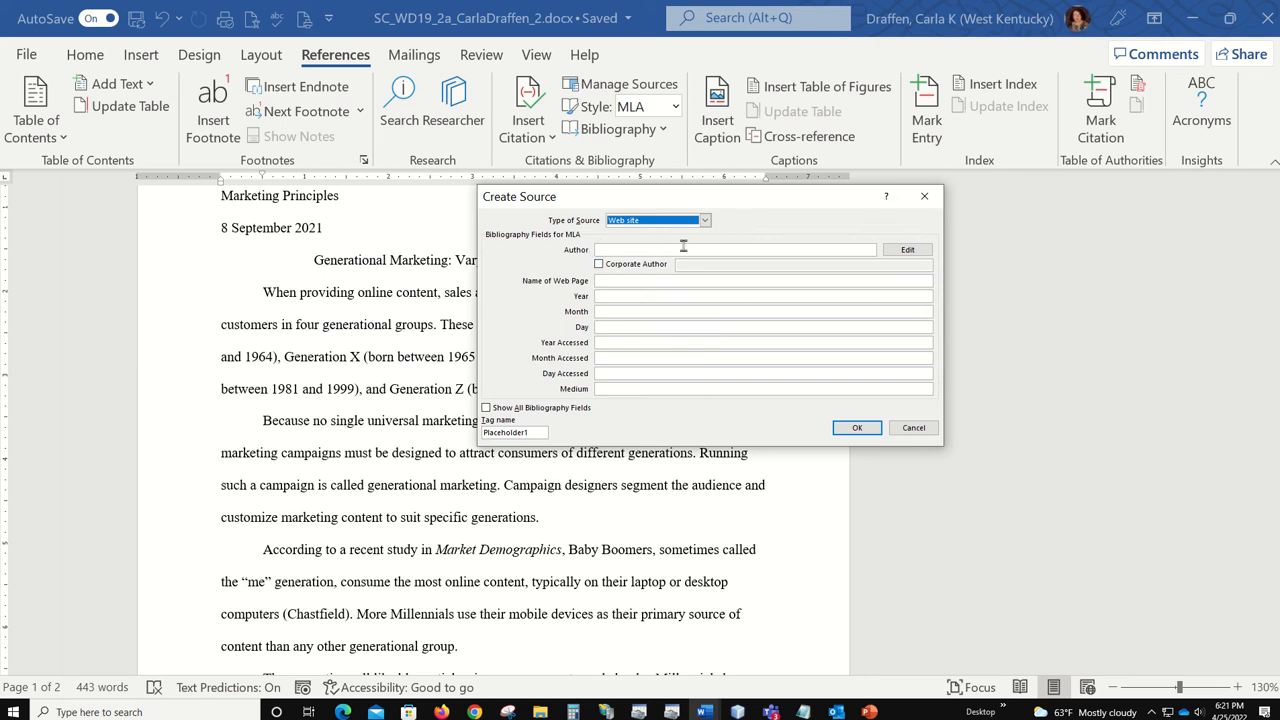
# Enter Pew Research Center as the corporate author and Generation Study as the web page name of the new source.
pyautogui.click(599, 264)
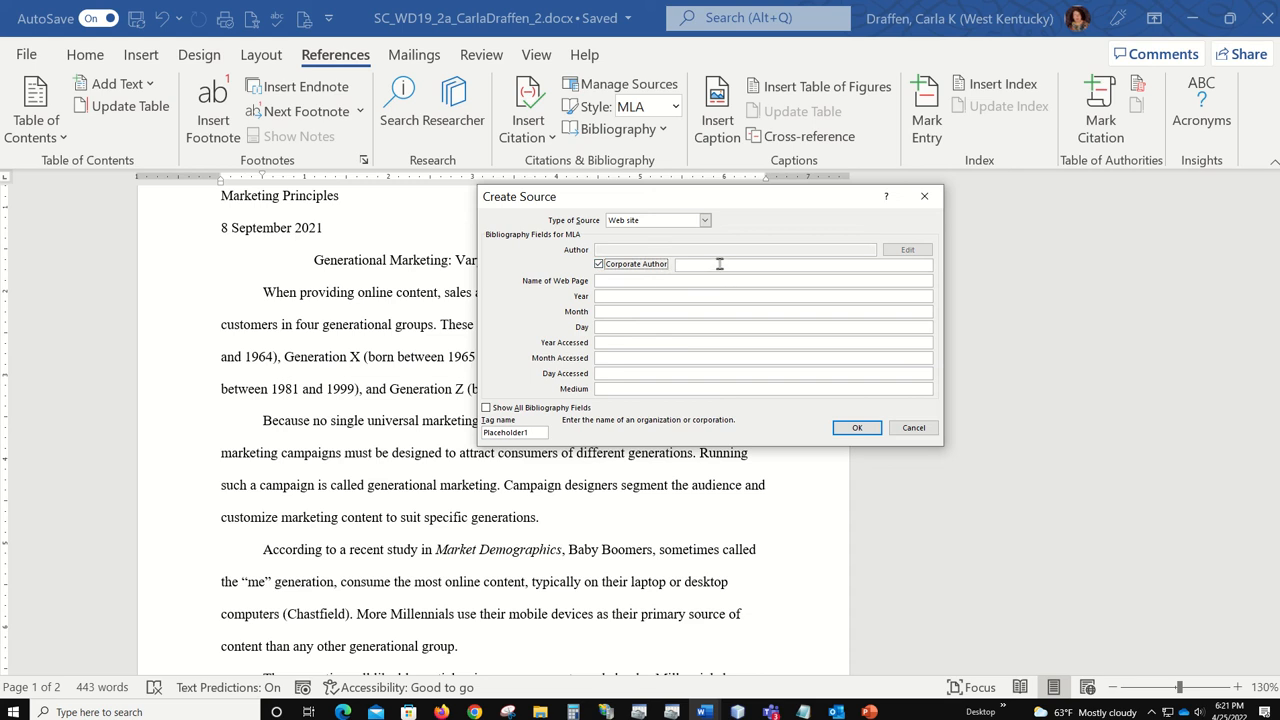
pyautogui.click(719, 264)
pyautogui.write('Pe')
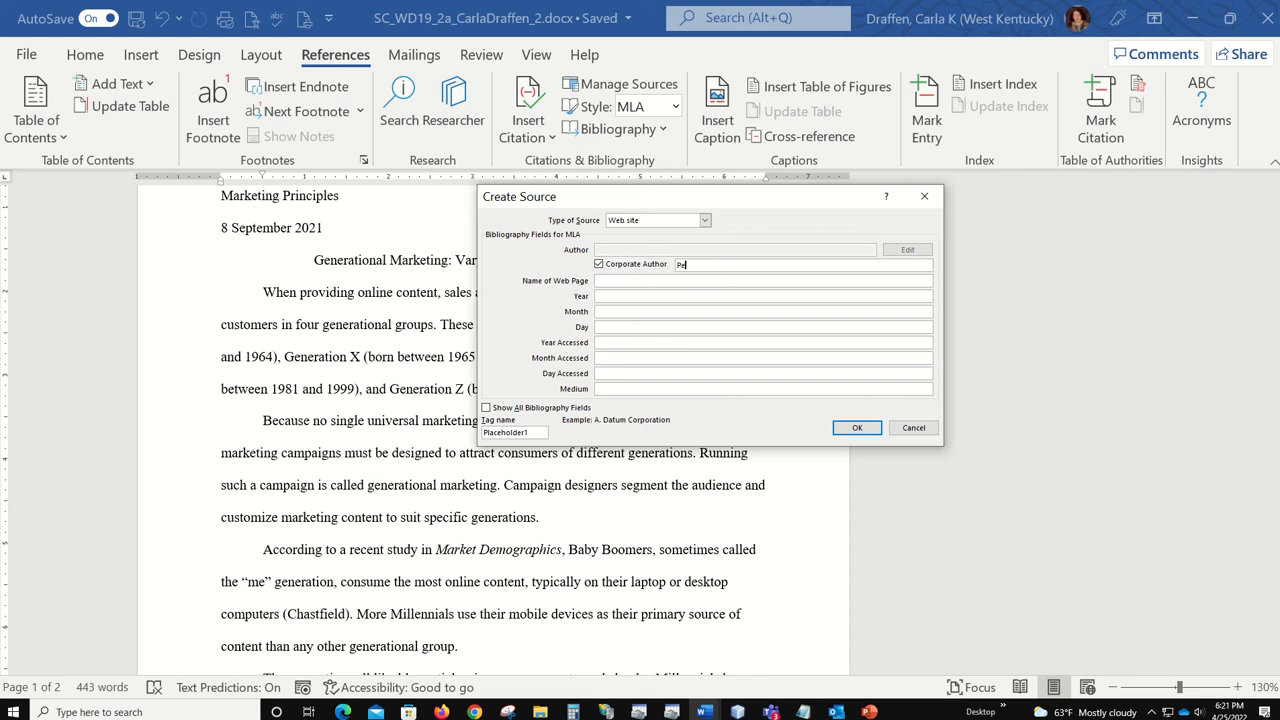
pyautogui.write('w Research Center')
pyautogui.click(647, 282)
pyautogui.write('Generation')
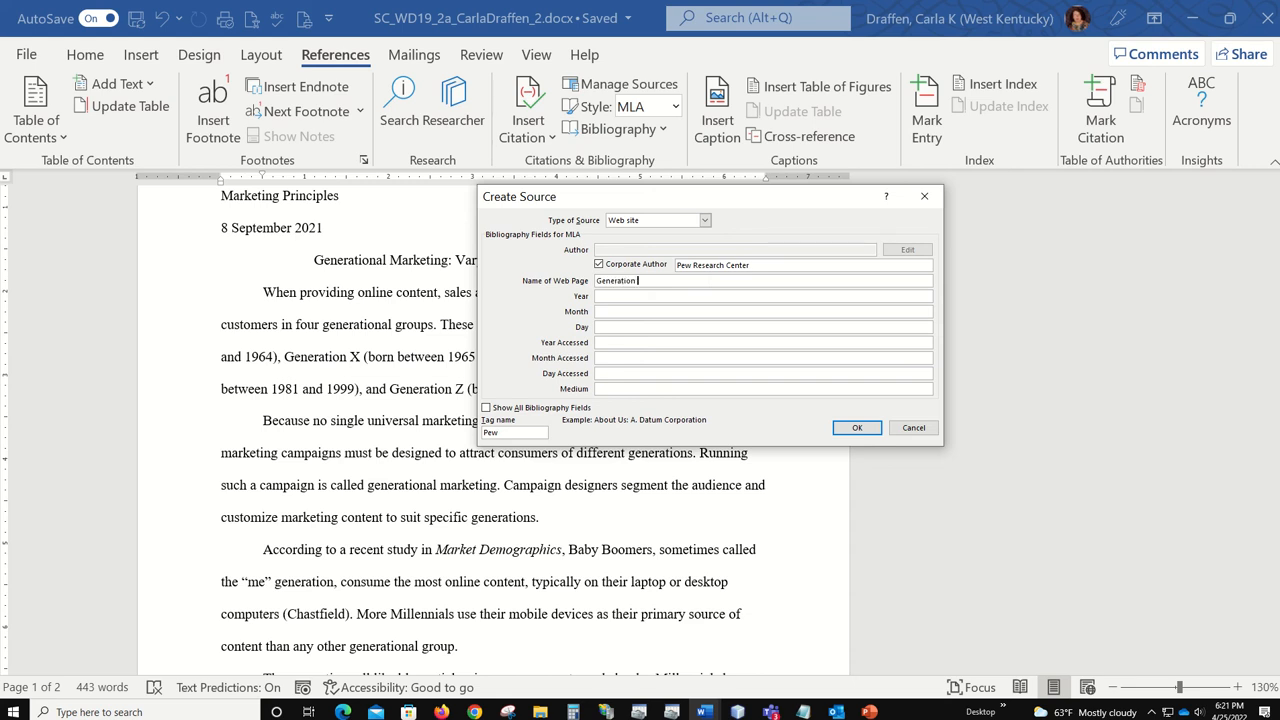
pyautogui.write(' Study')
# Set the new source's publication date to year 2020, month May, day 1.
pyautogui.click(613, 293)
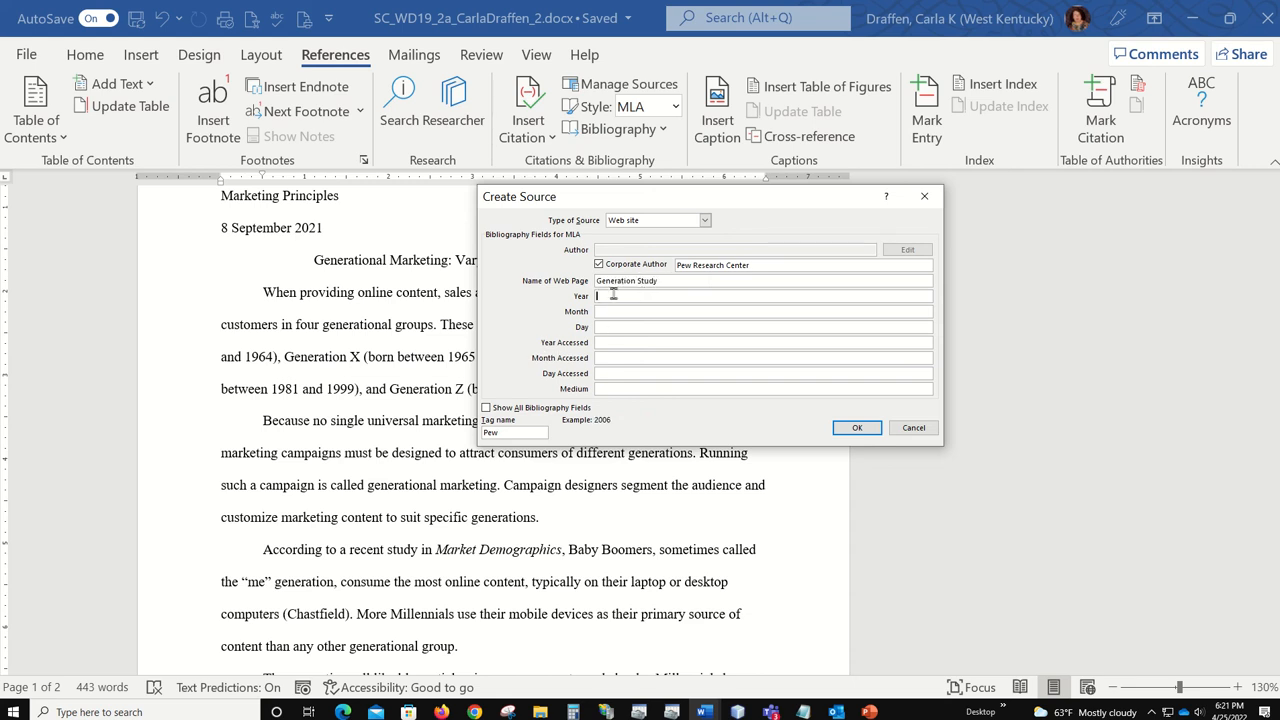
pyautogui.write('2020')
pyautogui.press('Tab')
pyautogui.write('May')
pyautogui.press('Tab')
pyautogui.press('Tab')
# Set the access date to 2021 August 30 and the medium to Website, and insert the new source's citation.
pyautogui.write('2021')
pyautogui.press('Tab')
pyautogui.write('August')
pyautogui.press('Tab')
pyautogui.write('30')
pyautogui.press('Tab')
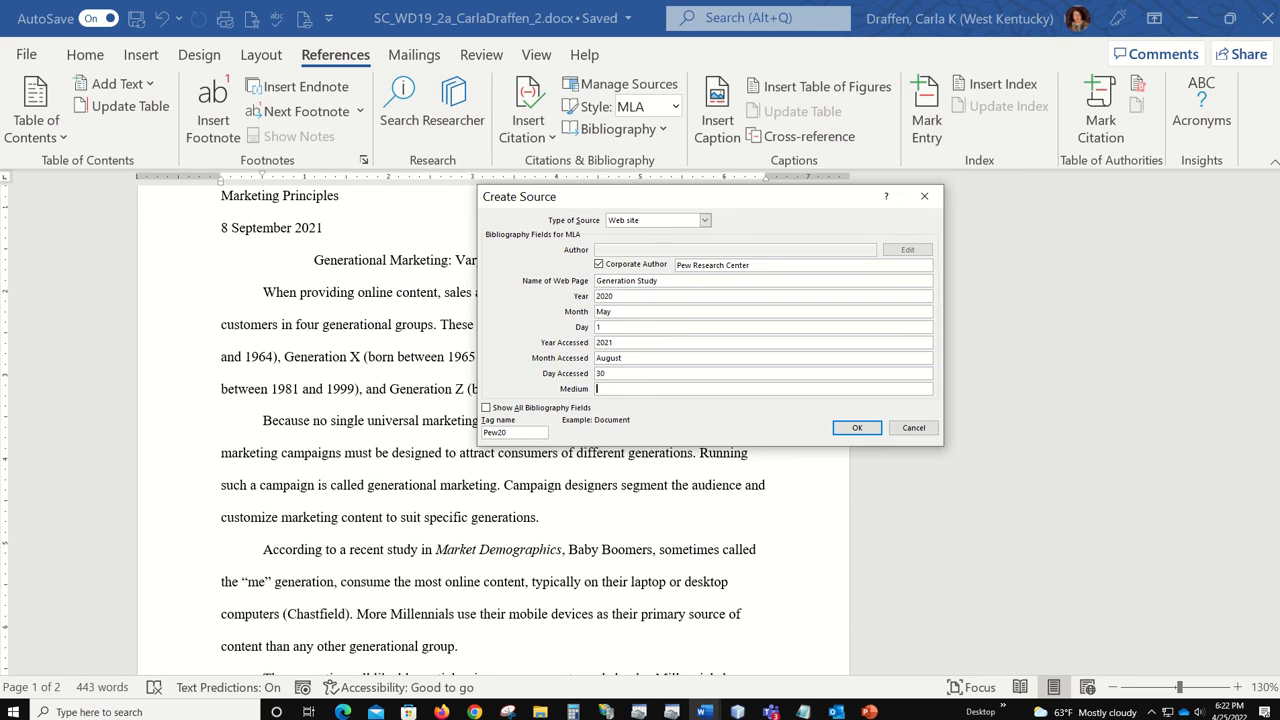
pyautogui.write('Website')
pyautogui.click(855, 428)
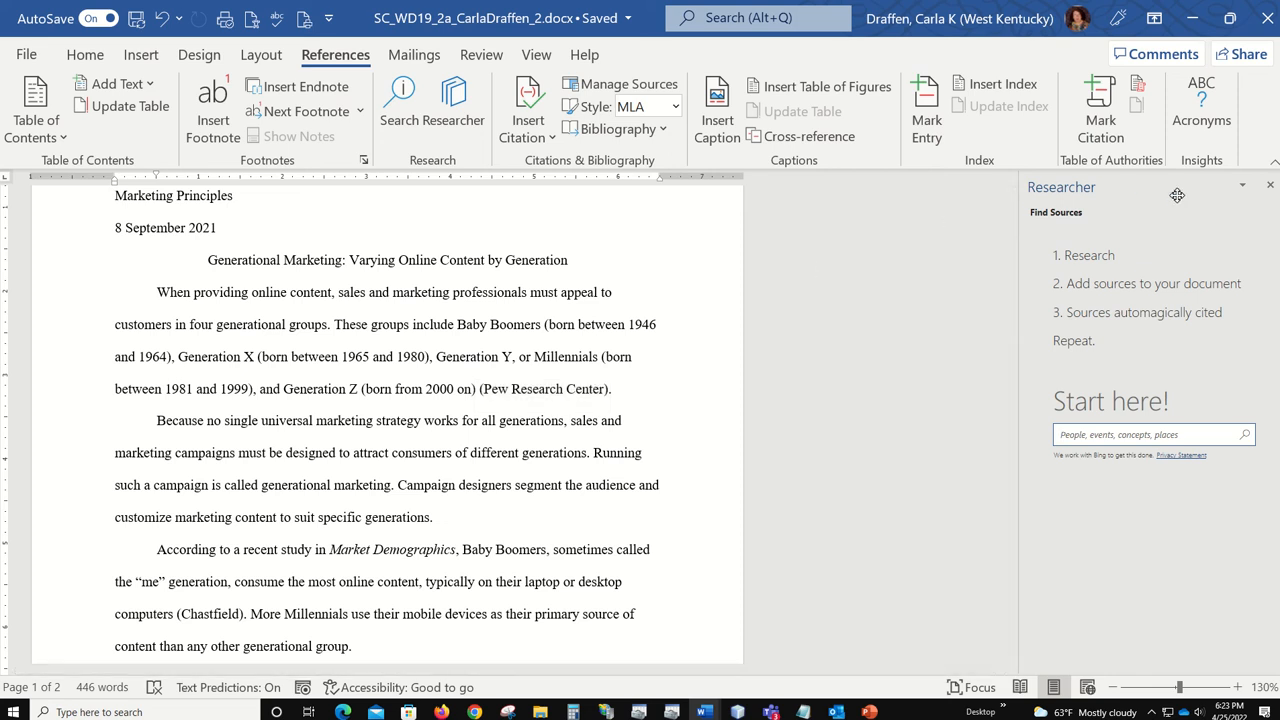
# Close the Researcher pane and enlarge the paper's view to 150%.
pyautogui.click(1271, 187)
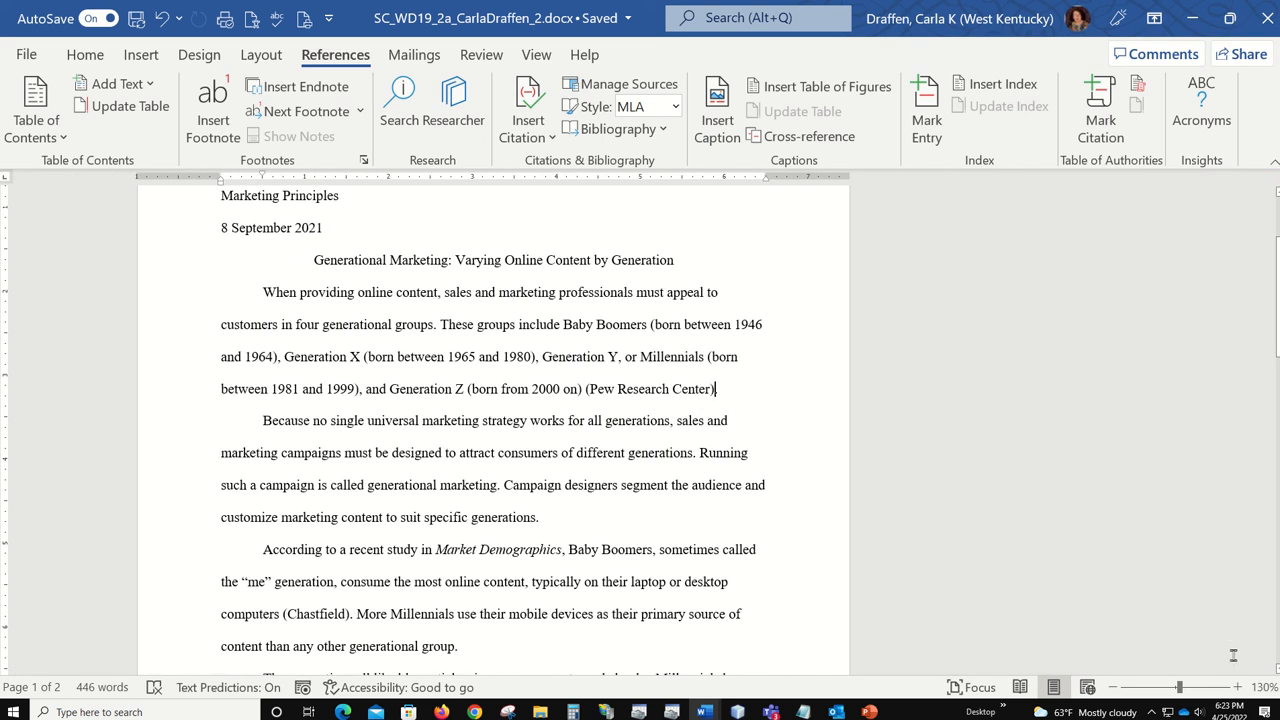
pyautogui.click(1238, 687)
pyautogui.click(1238, 687)
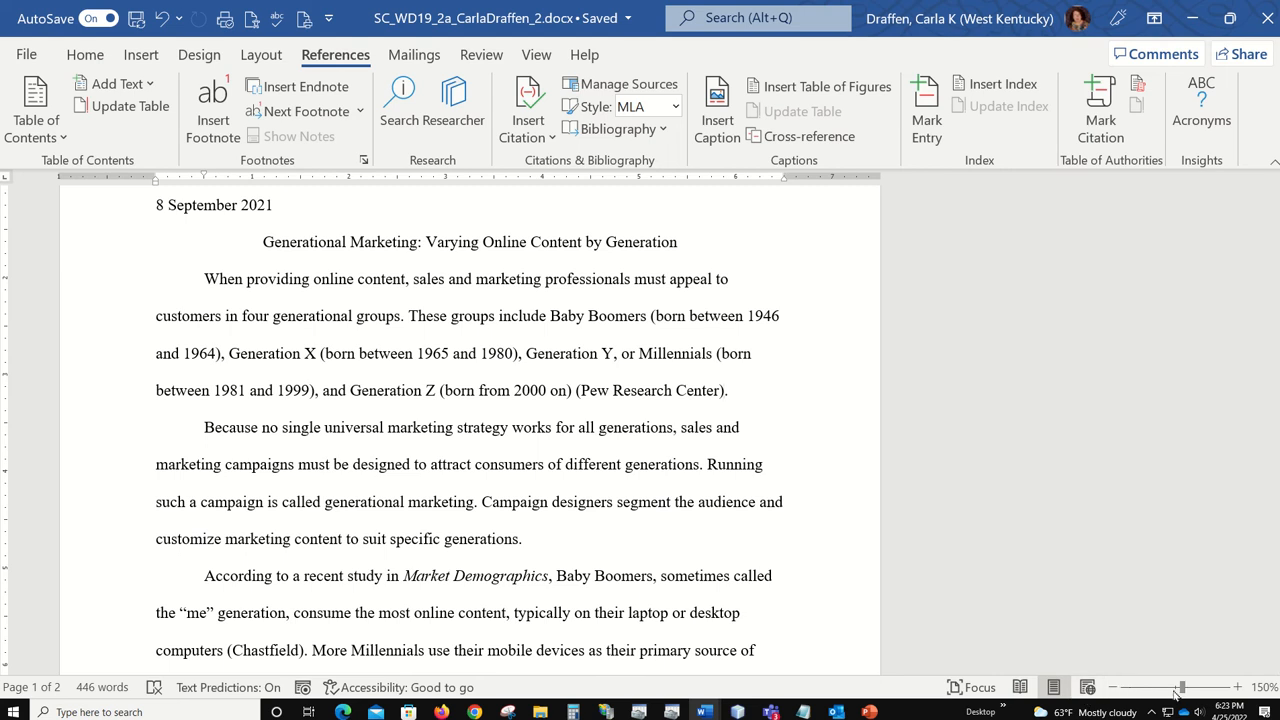
pyautogui.scroll(-1, 907, 509)
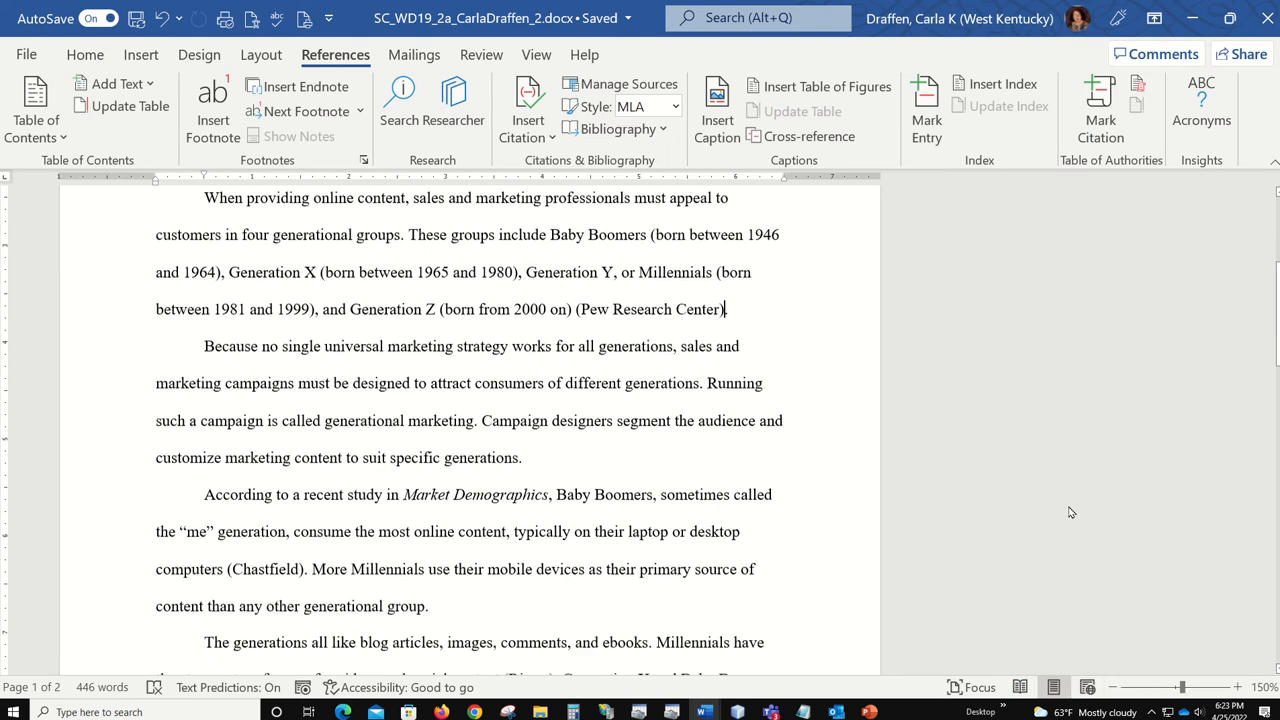
pyautogui.scroll(1, 907, 509)
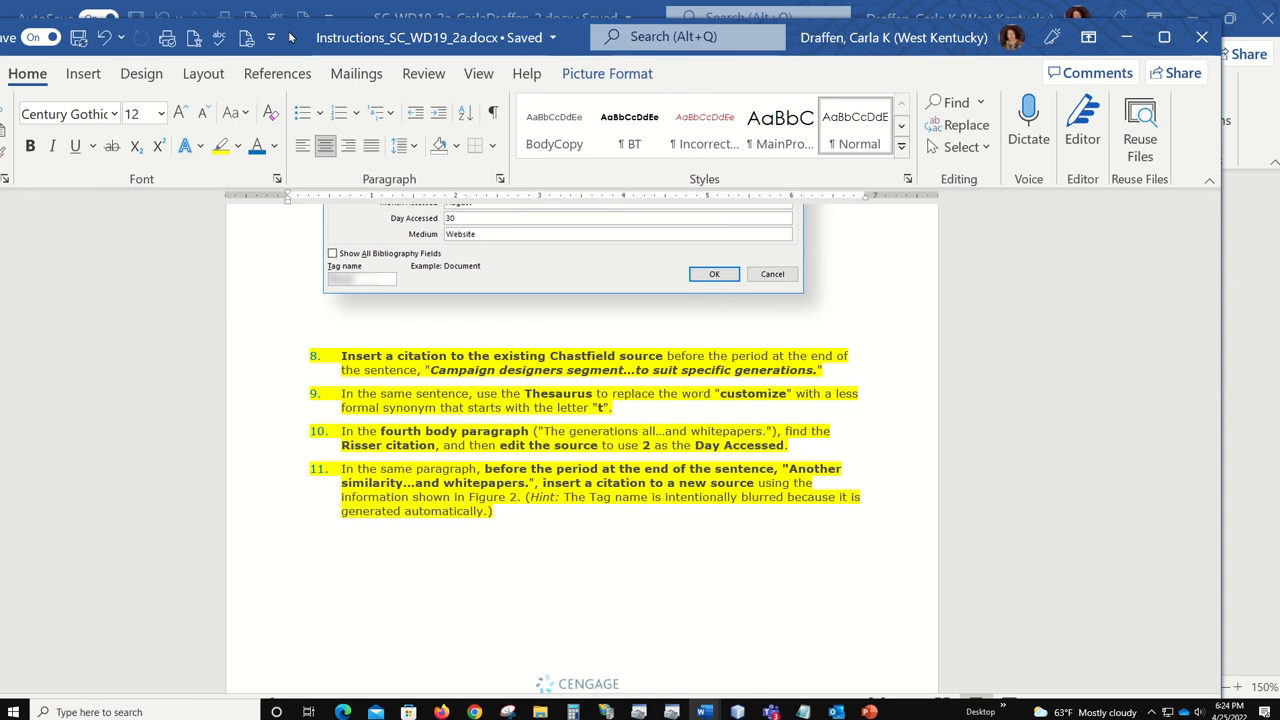
# Consult instructions 8 to 11, return to the research paper and look through it down to the Works Cited heading.
pyautogui.moveTo(359, 39); pyautogui.dragTo(1279, 88)
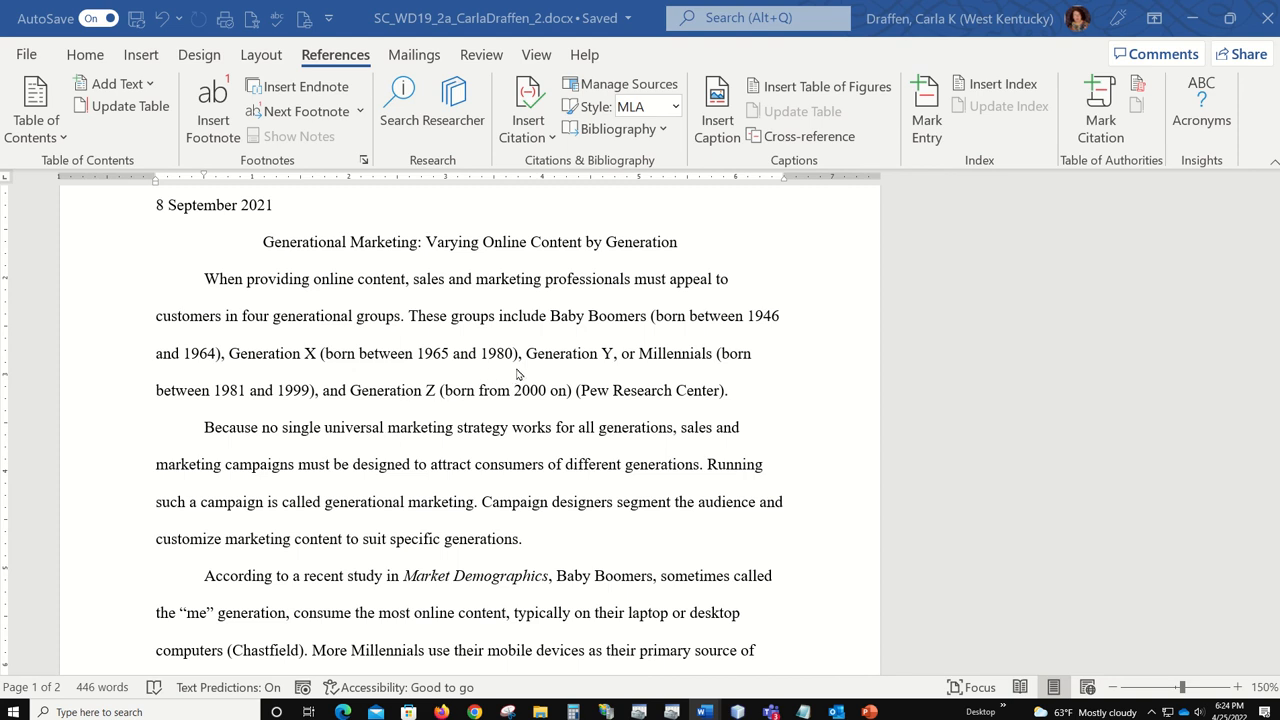
pyautogui.scroll(-1, 517, 375)
pyautogui.scroll(-4, 517, 375)
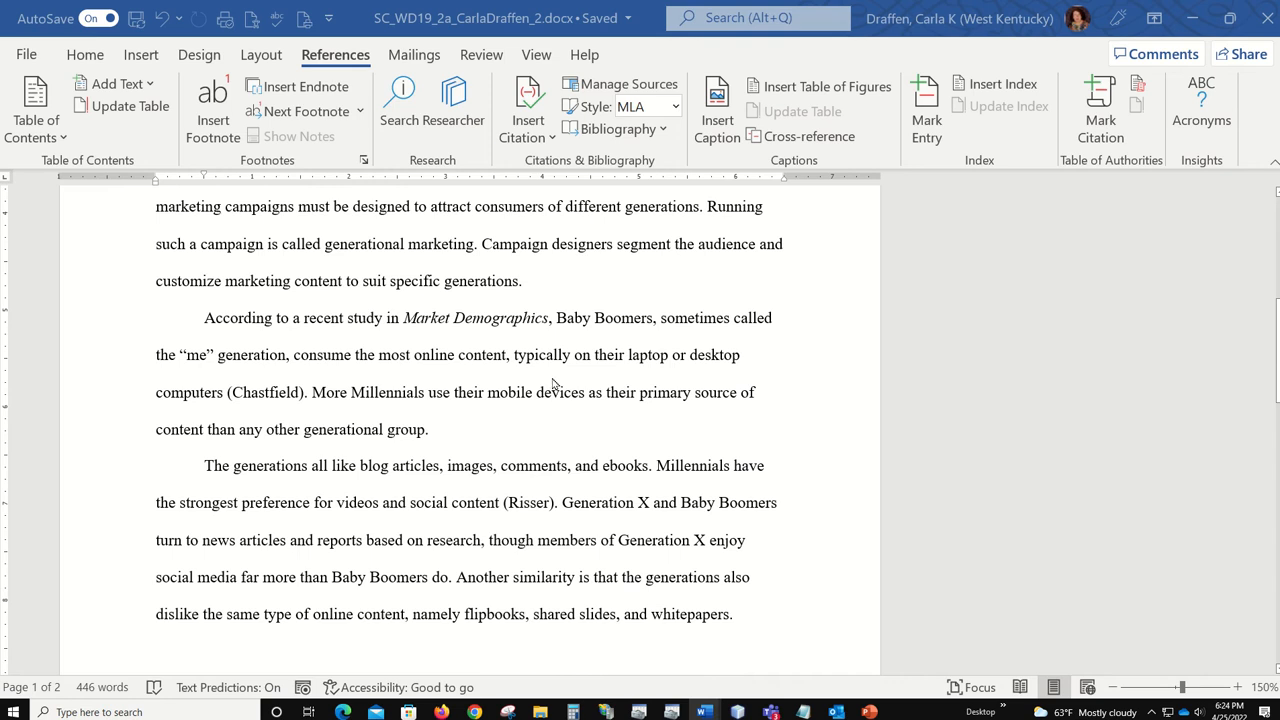
pyautogui.scroll(-5, 556, 385)
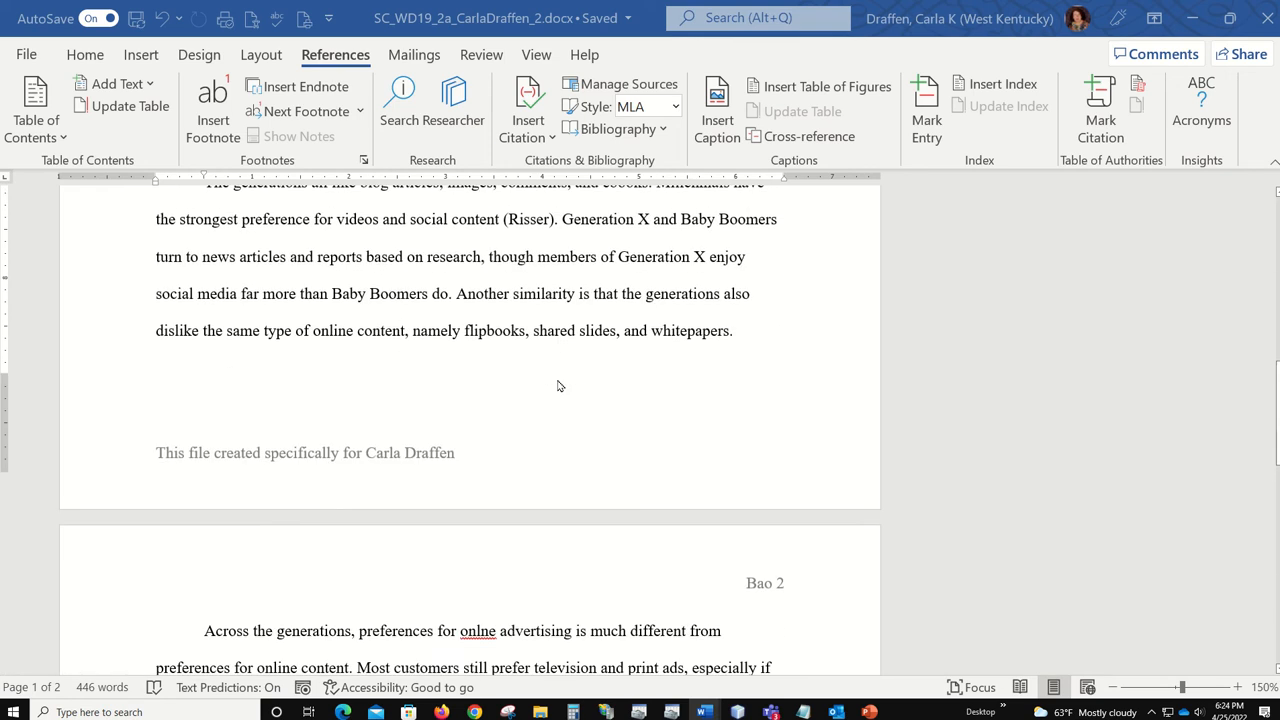
pyautogui.scroll(-5, 558, 386)
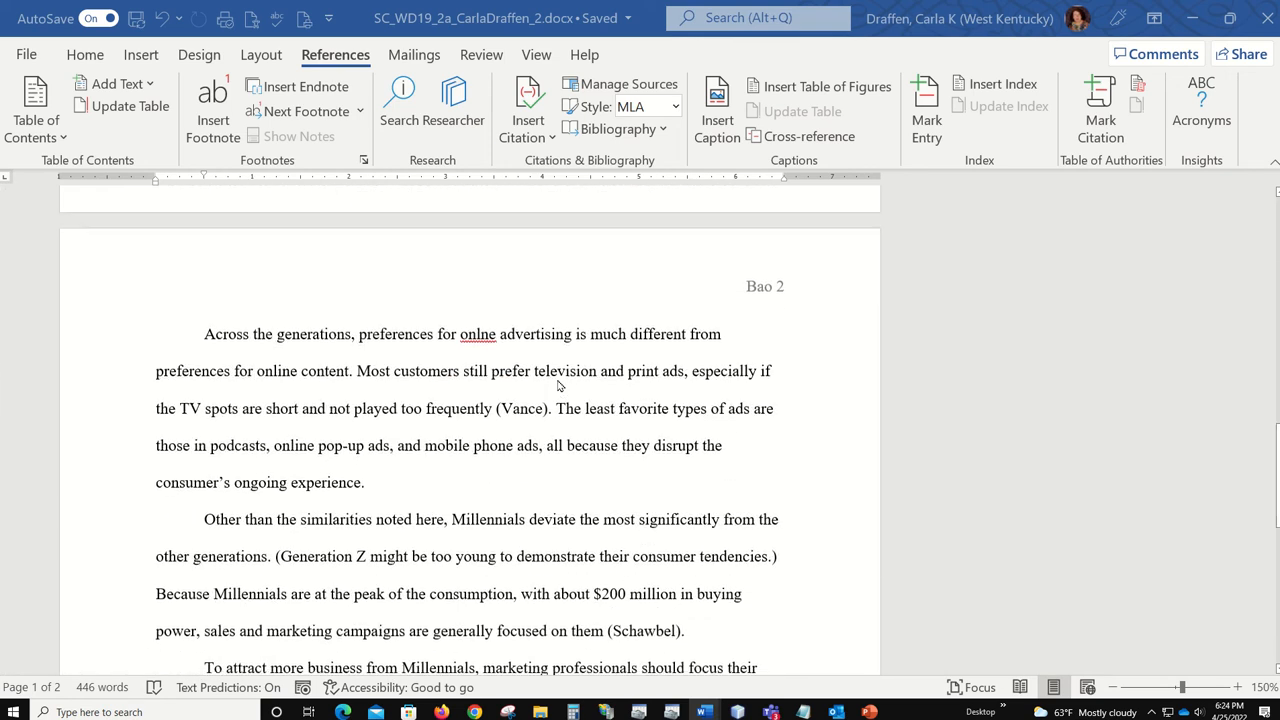
pyautogui.scroll(-1, 558, 386)
pyautogui.scroll(-2, 558, 386)
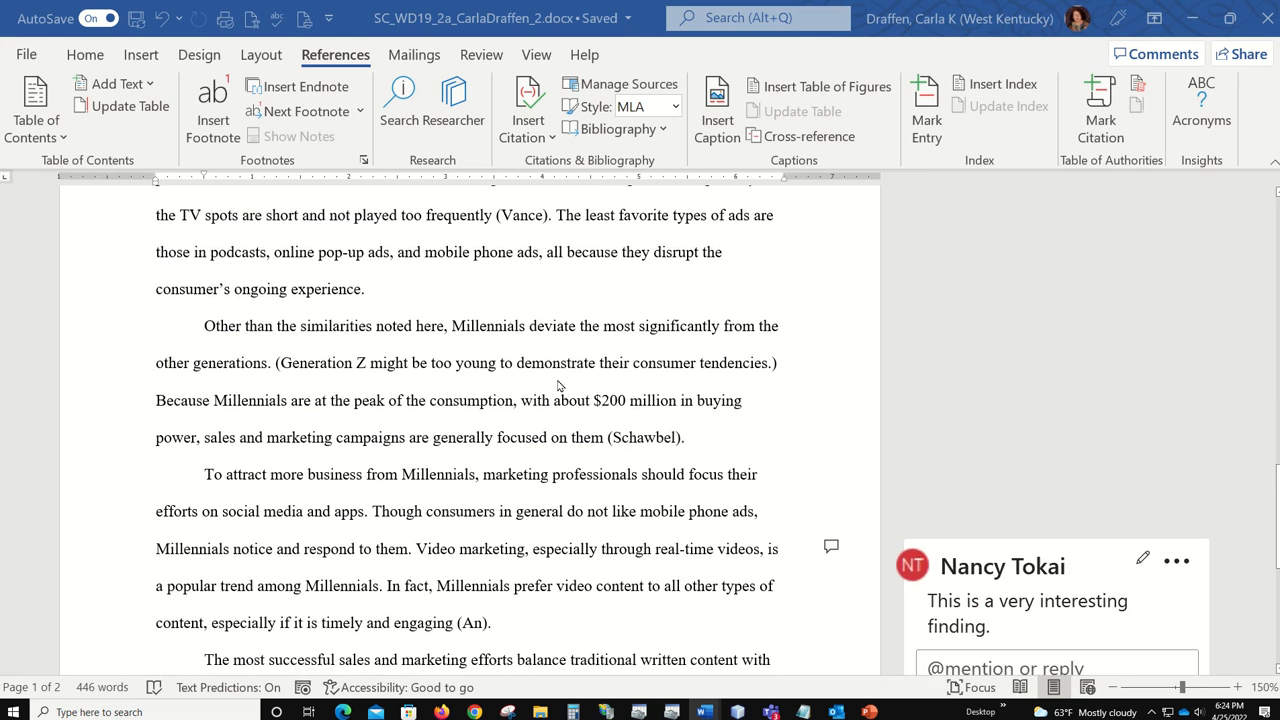
pyautogui.scroll(-6, 558, 386)
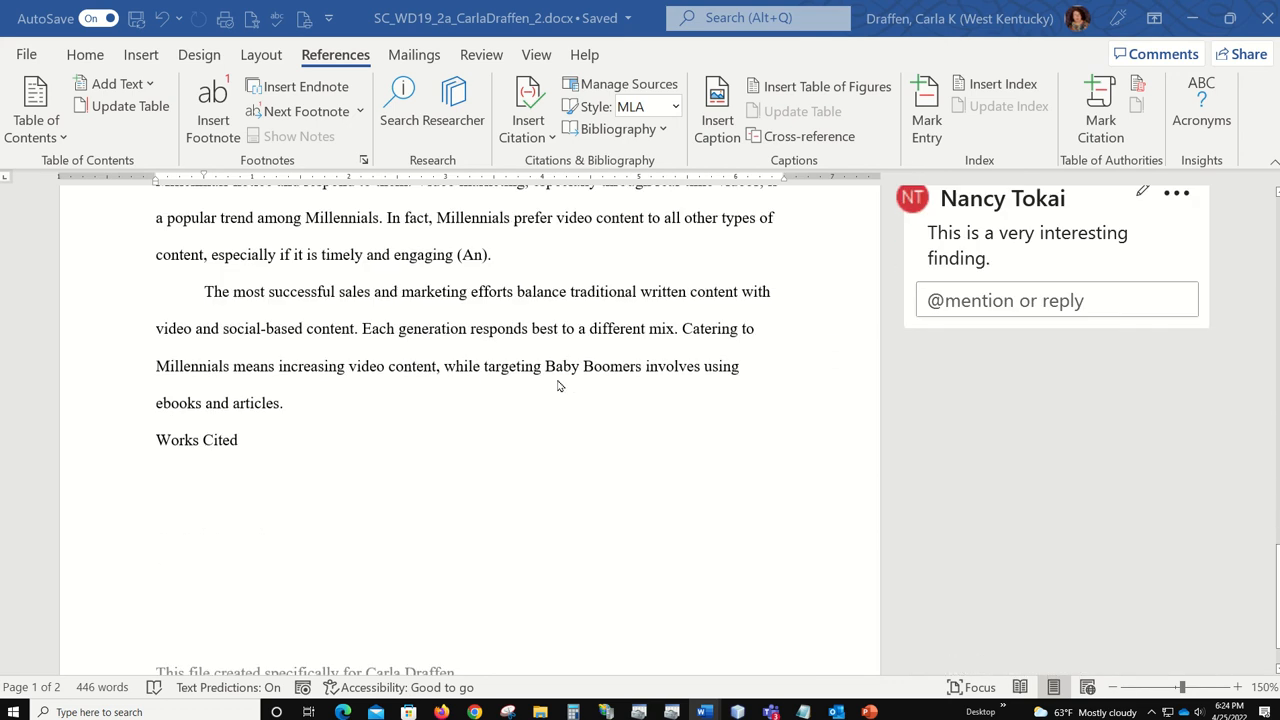
pyautogui.scroll(5, 558, 386)
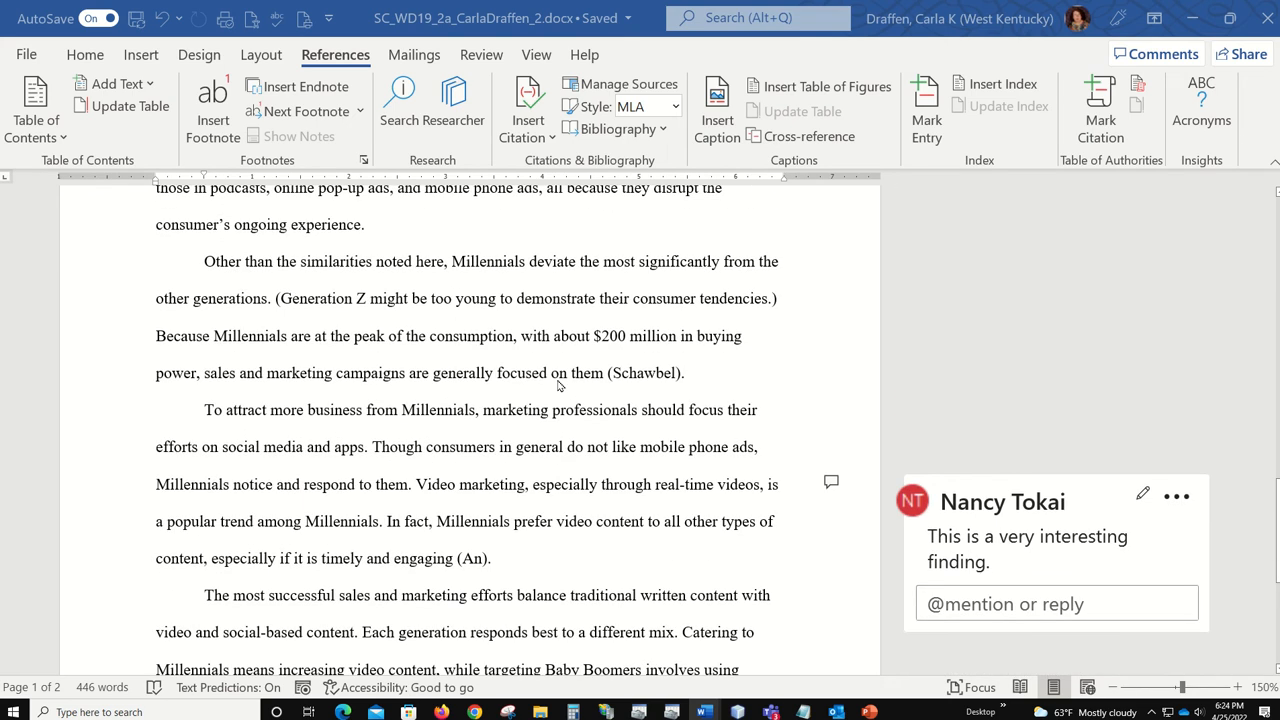
pyautogui.scroll(10, 558, 386)
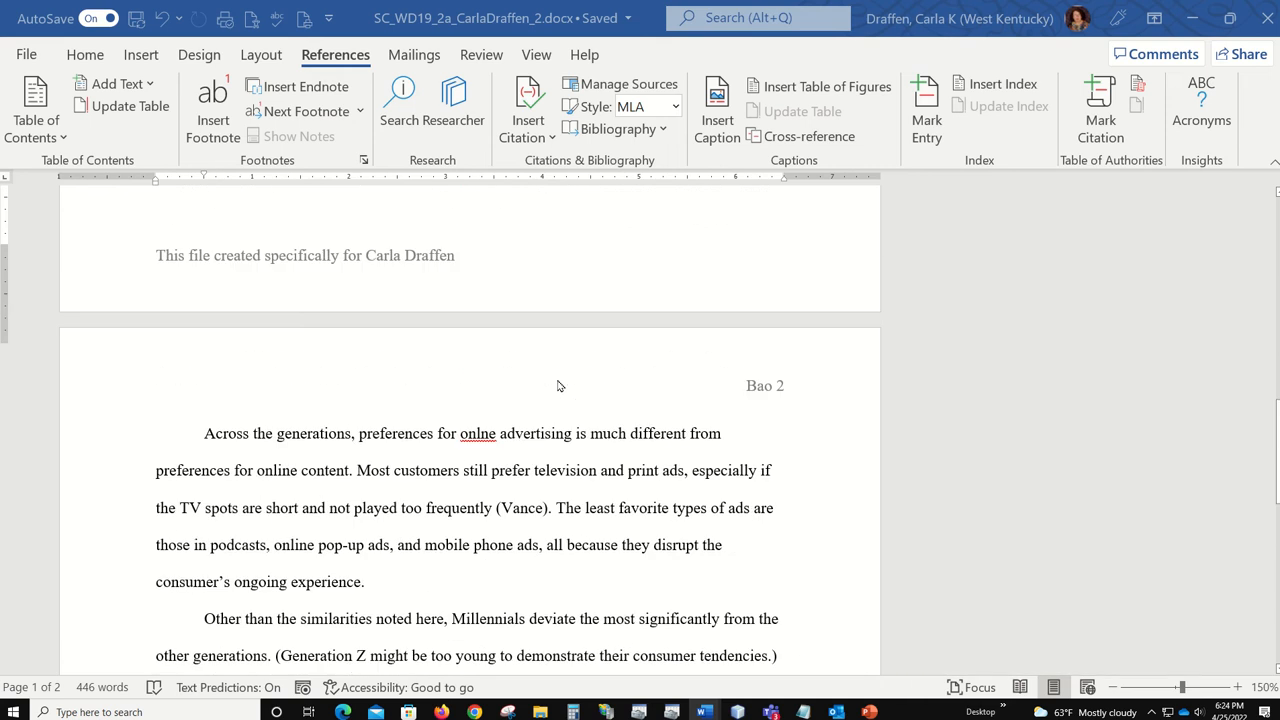
# Insert a citation to the existing "Bridging the Generational Content Gap" source before the period after "to suit specific generations".
pyautogui.scroll(5, 558, 386)
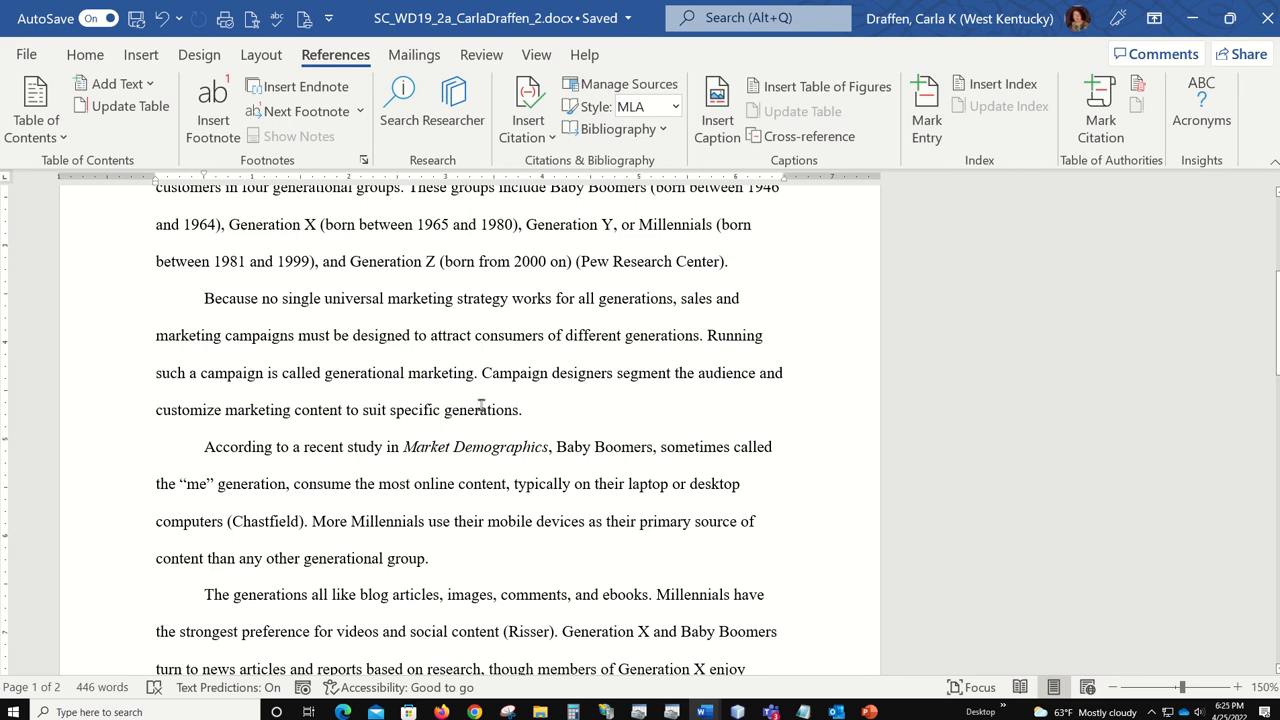
pyautogui.click(519, 411)
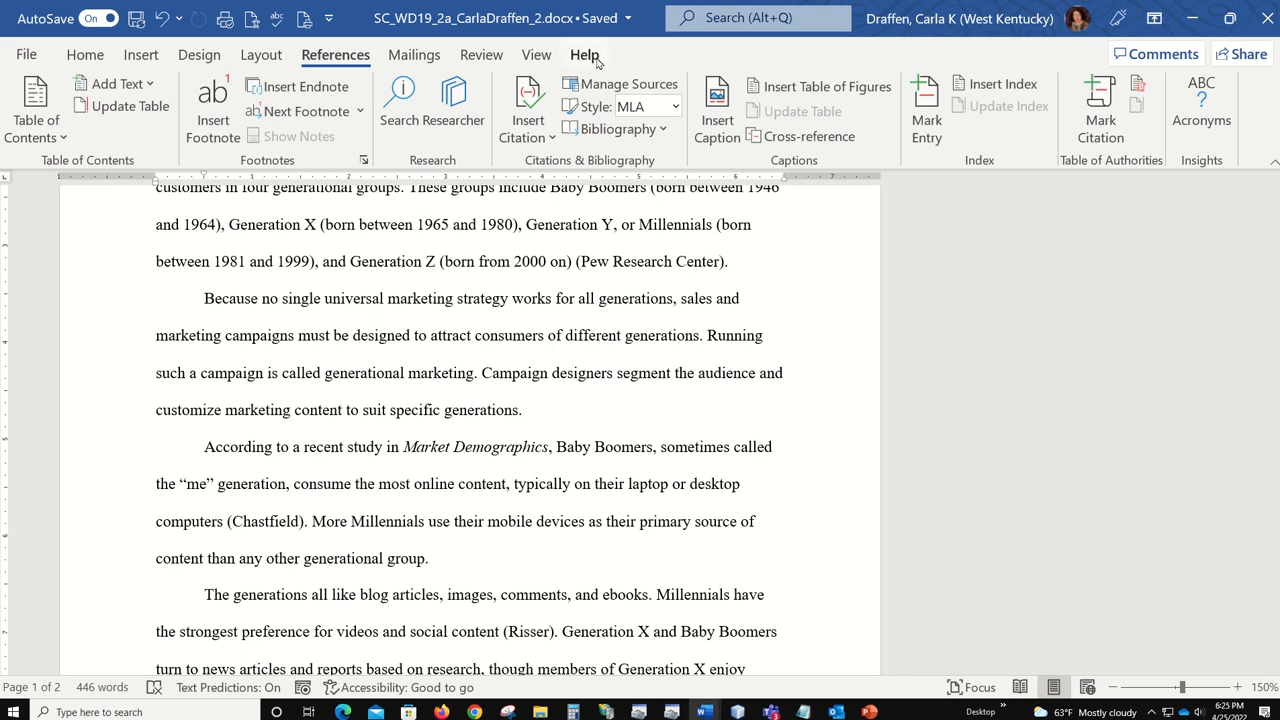
pyautogui.click(520, 134)
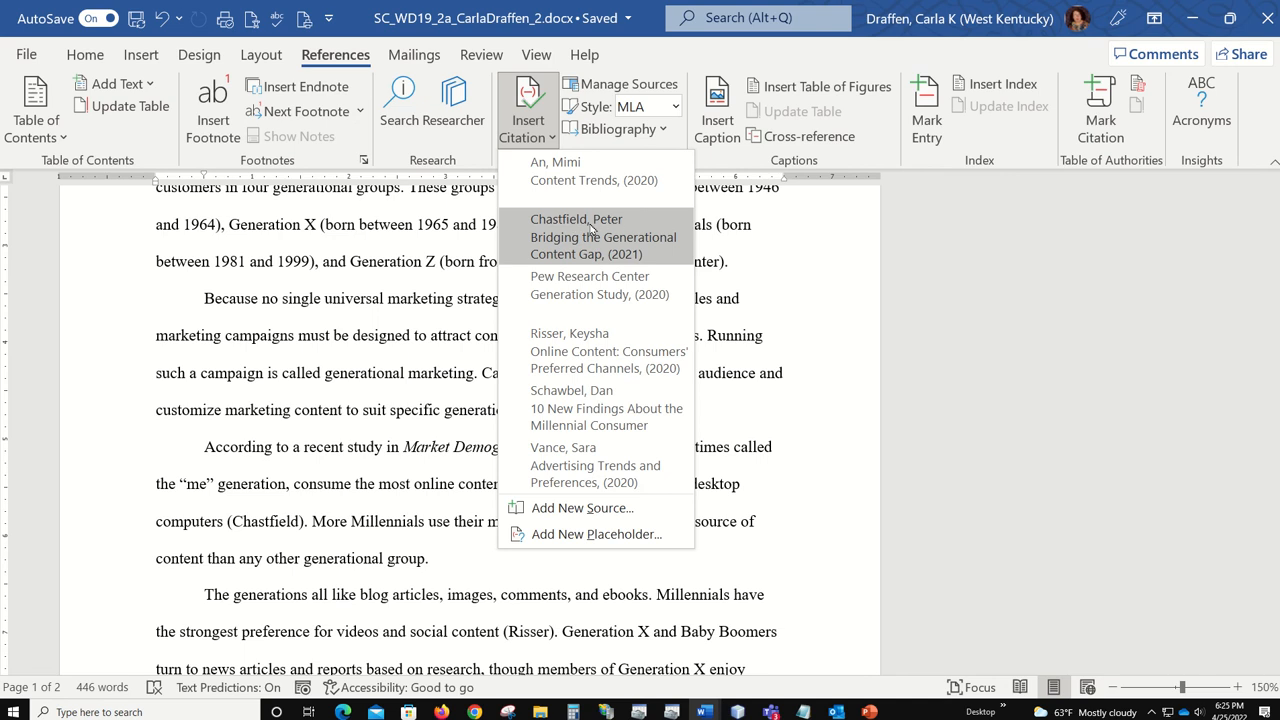
pyautogui.click(590, 230)
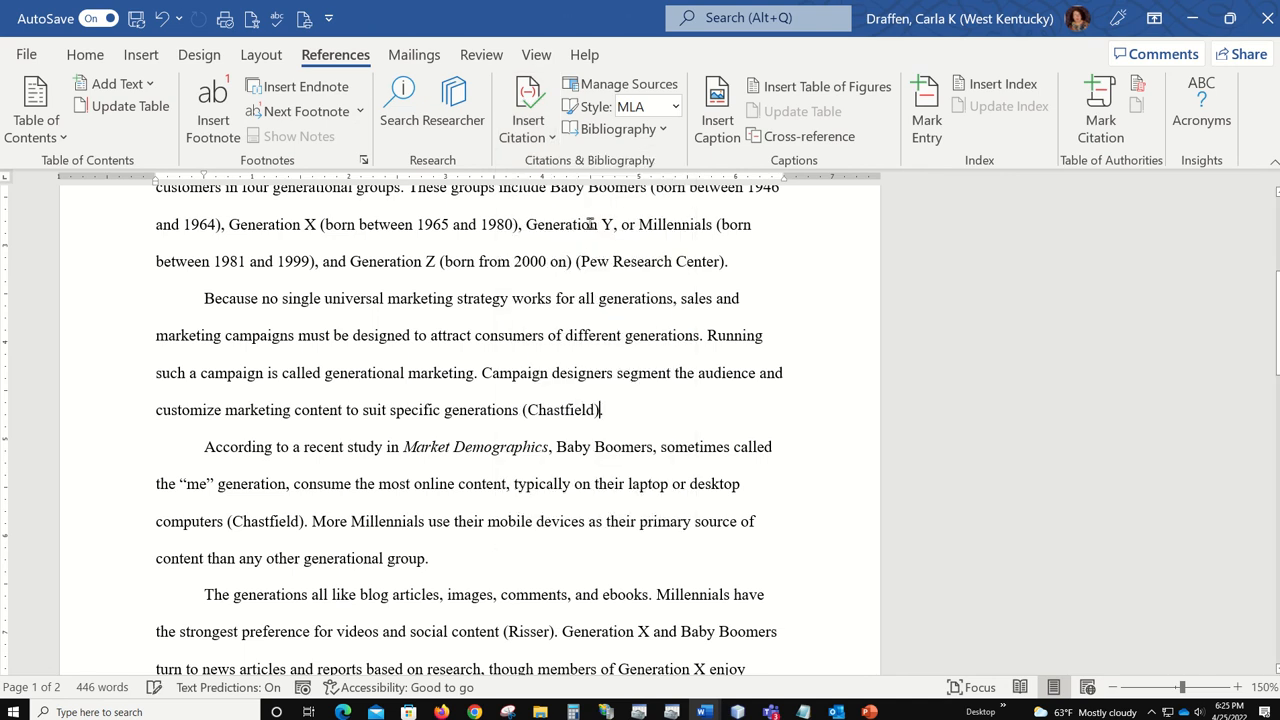
# Review the source details behind the citation after "to suit specific generations" without changing them.
pyautogui.click(583, 412)
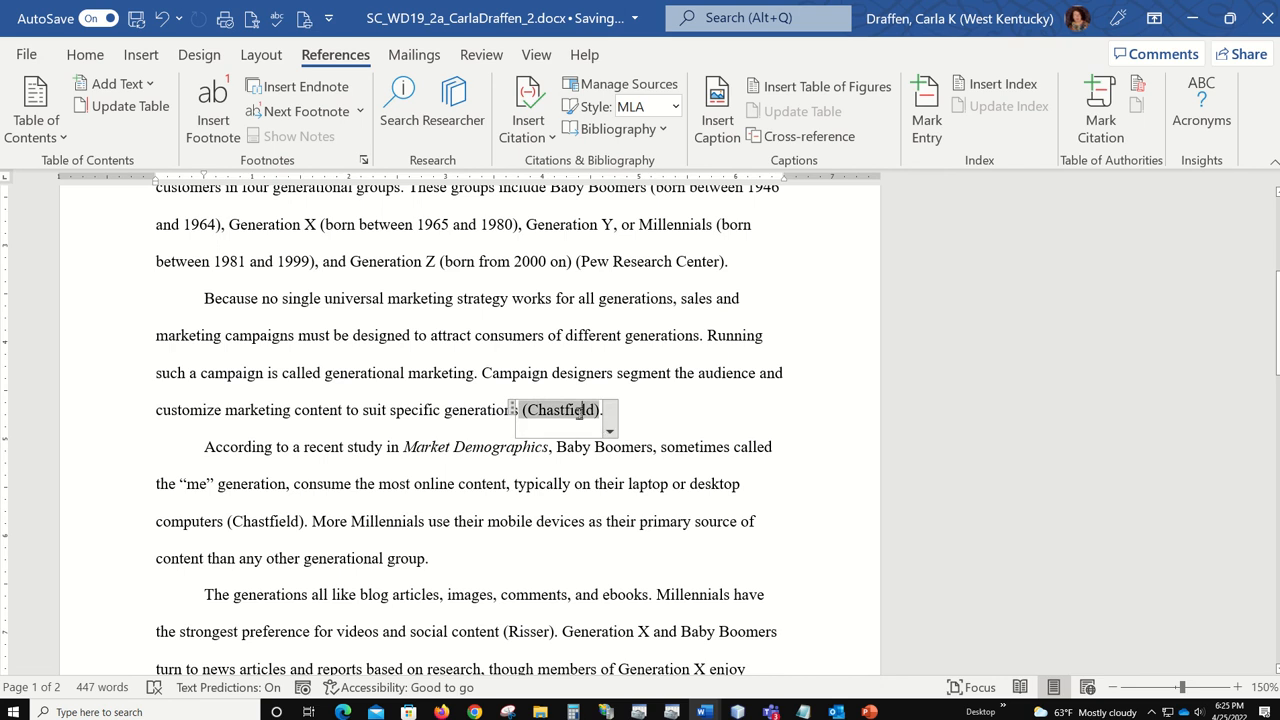
pyautogui.click(610, 432)
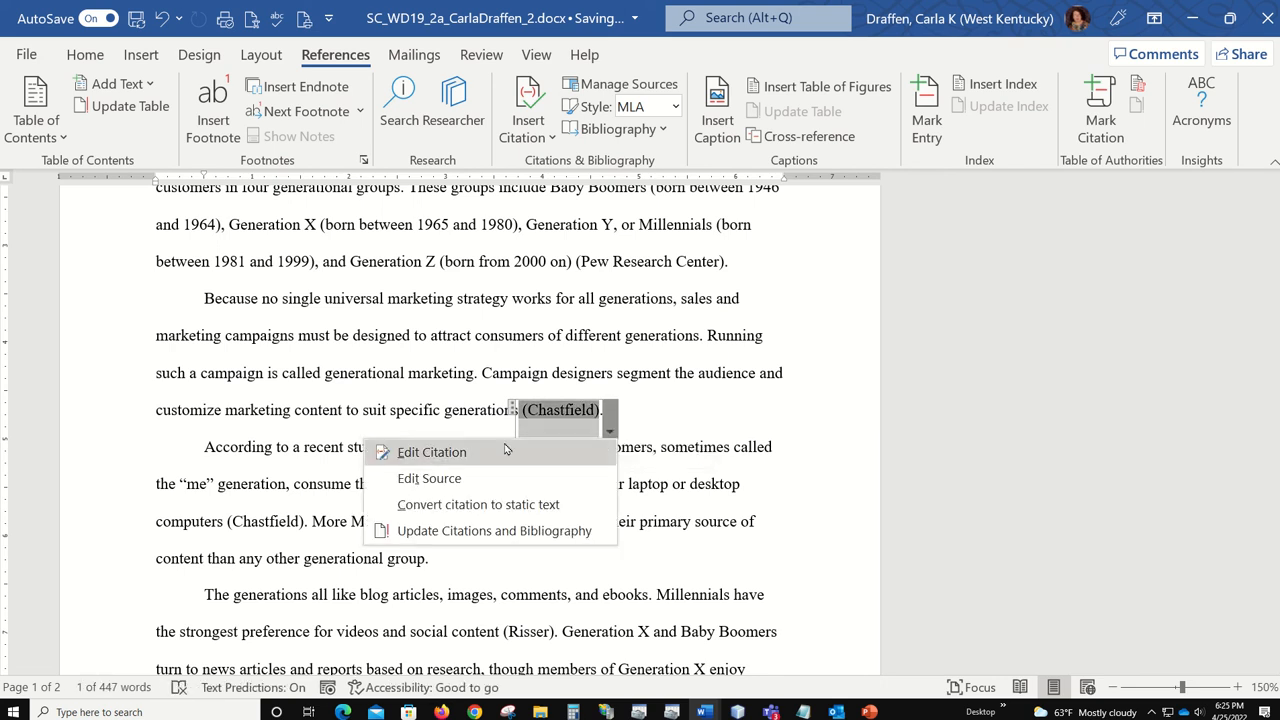
pyautogui.click(447, 482)
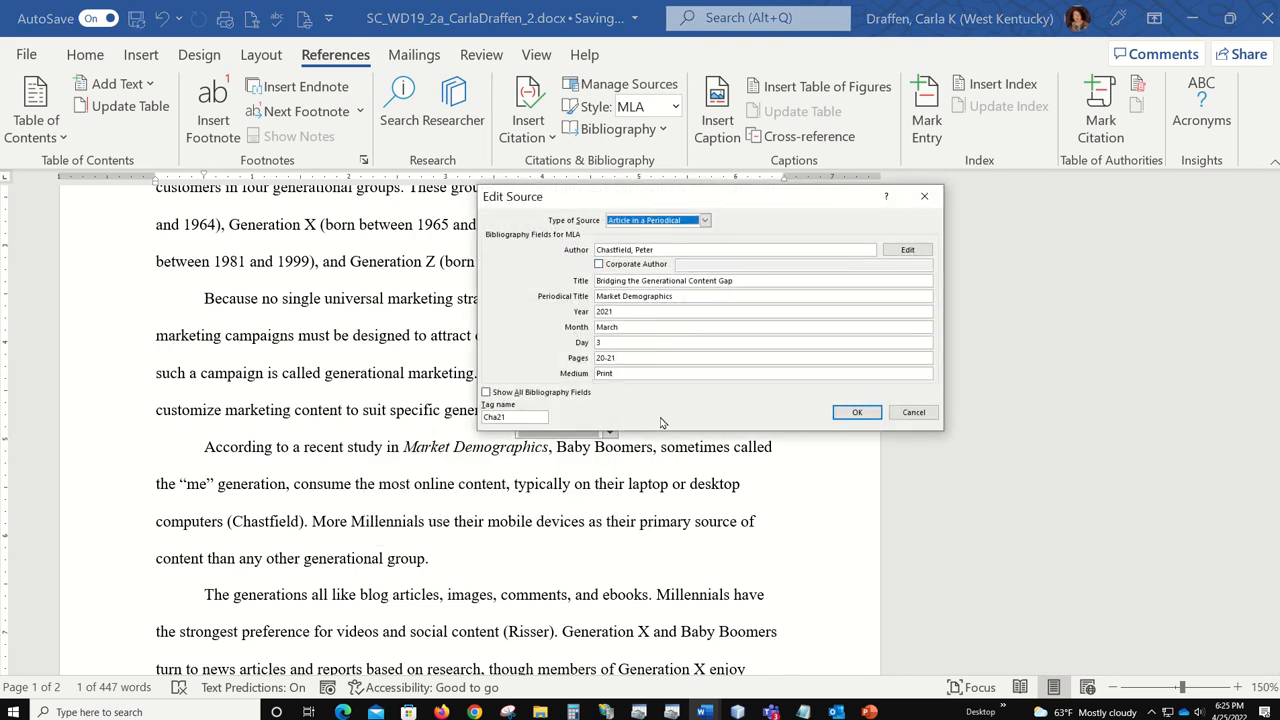
pyautogui.click(912, 413)
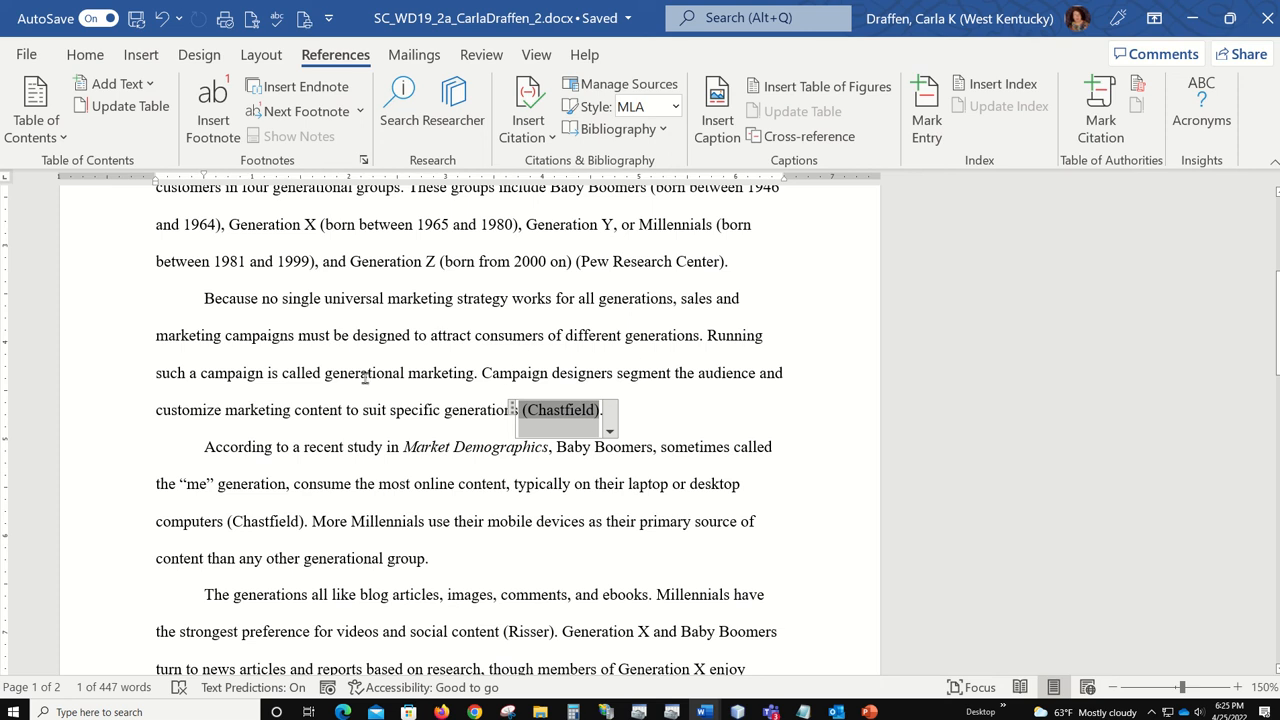
# Replace the word "customize" in the "Campaign designers segment" sentence with the synonym "tailor".
pyautogui.click(186, 407)
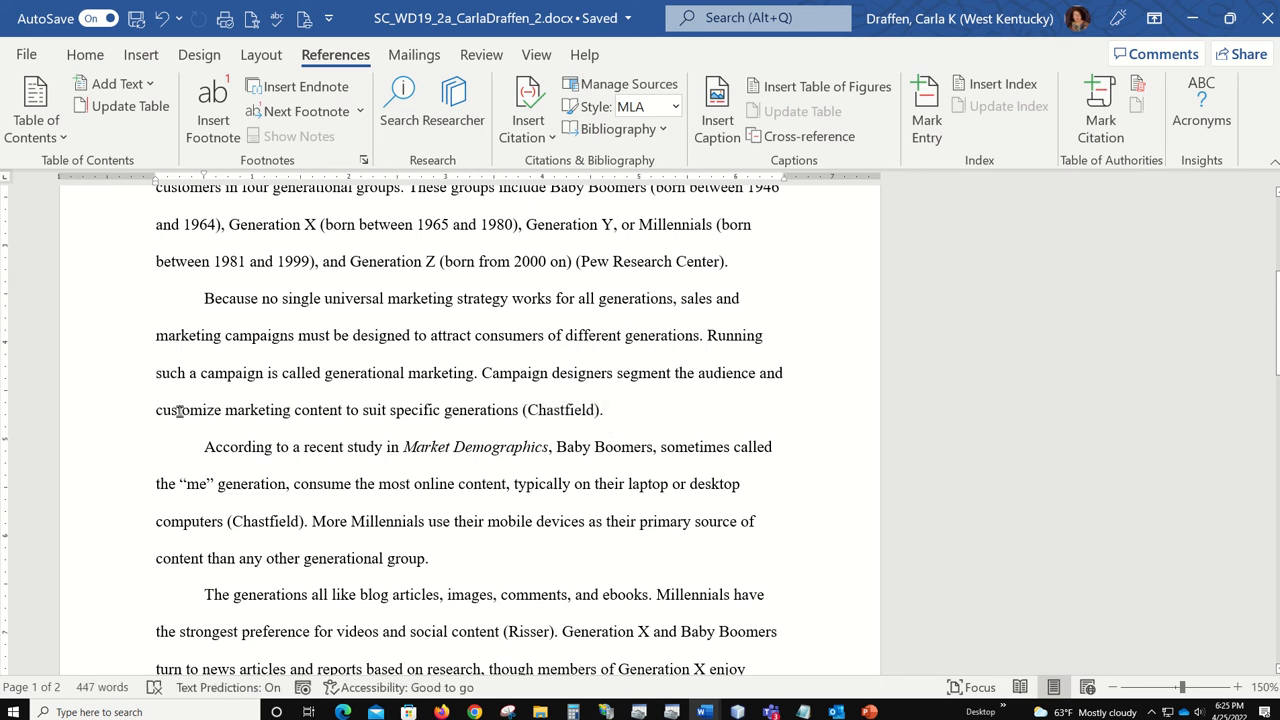
pyautogui.rightClick(180, 410)
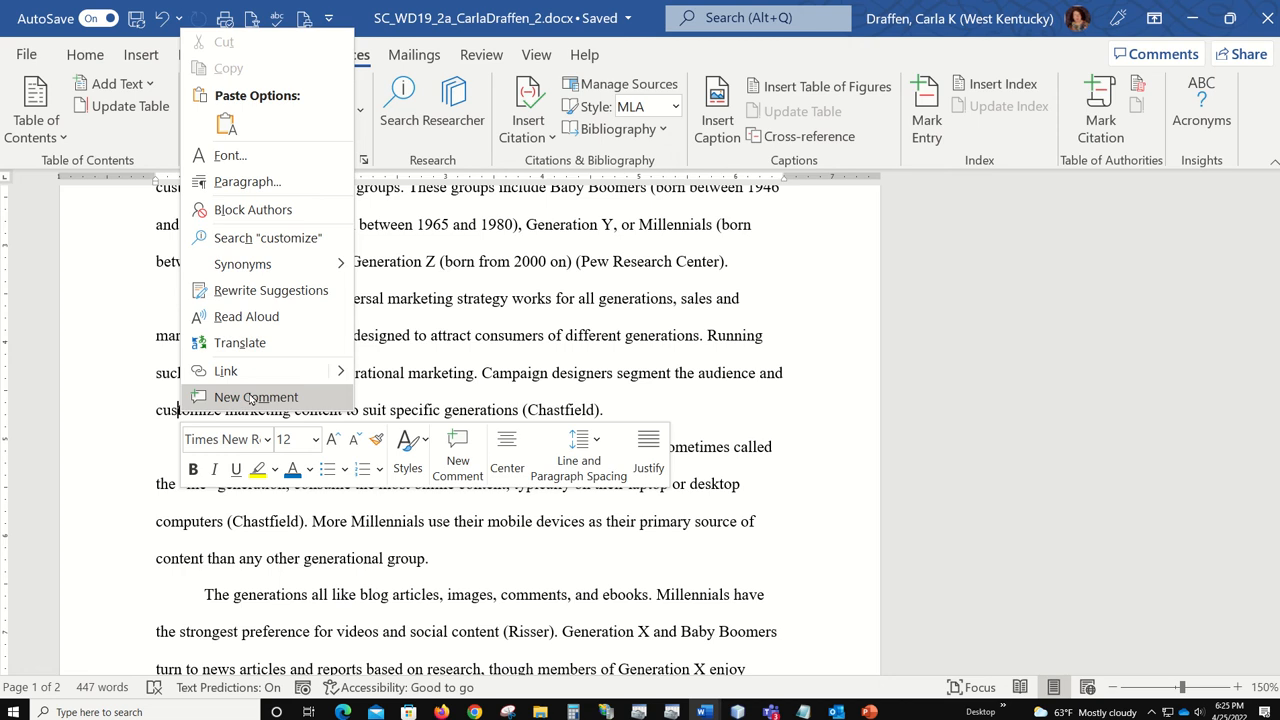
pyautogui.moveTo(240, 266)
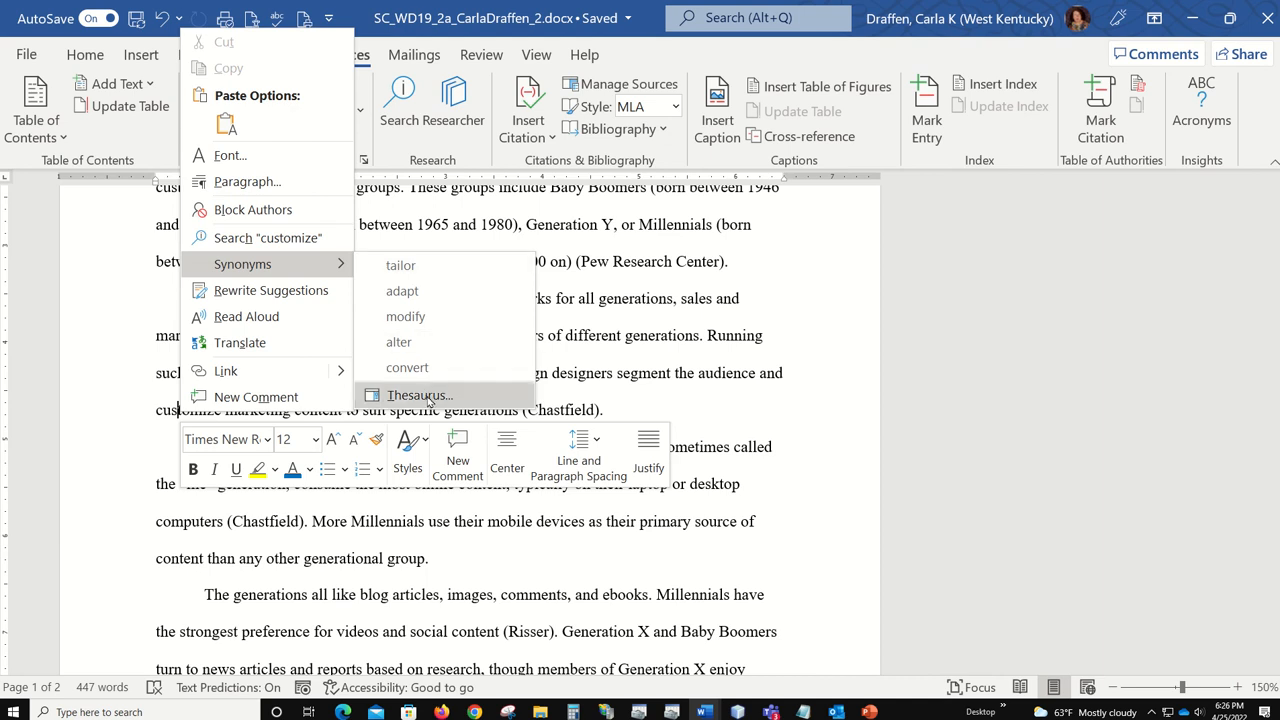
pyautogui.click(401, 266)
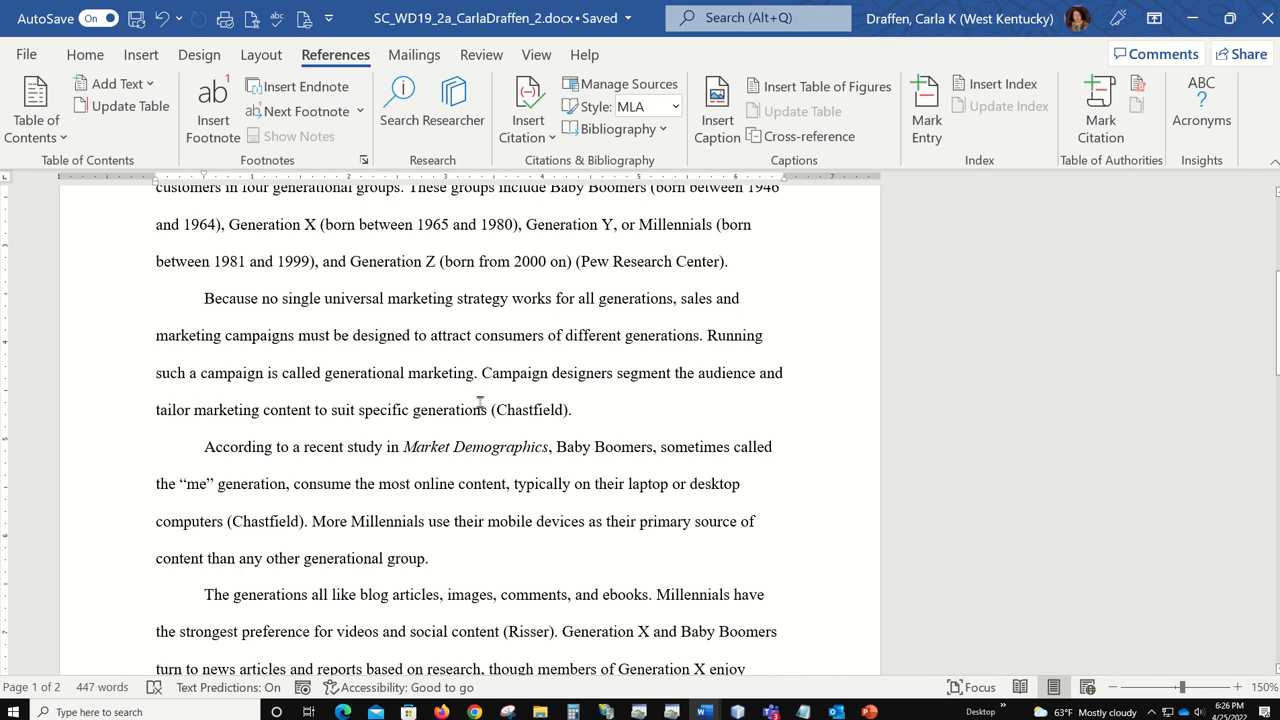
# Edit the source cited after "videos and social content" in the fourth body paragraph to use 2 as the Day Accessed.
pyautogui.scroll(-5, 479, 403)
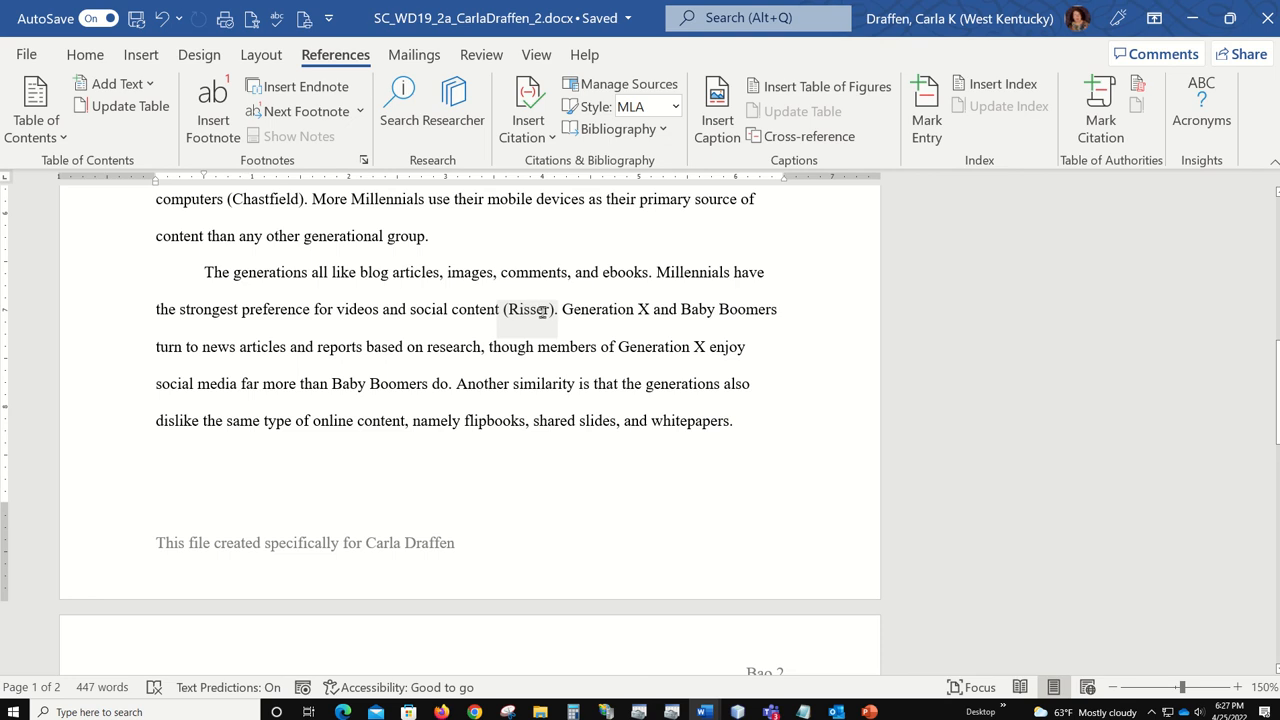
pyautogui.click(542, 311)
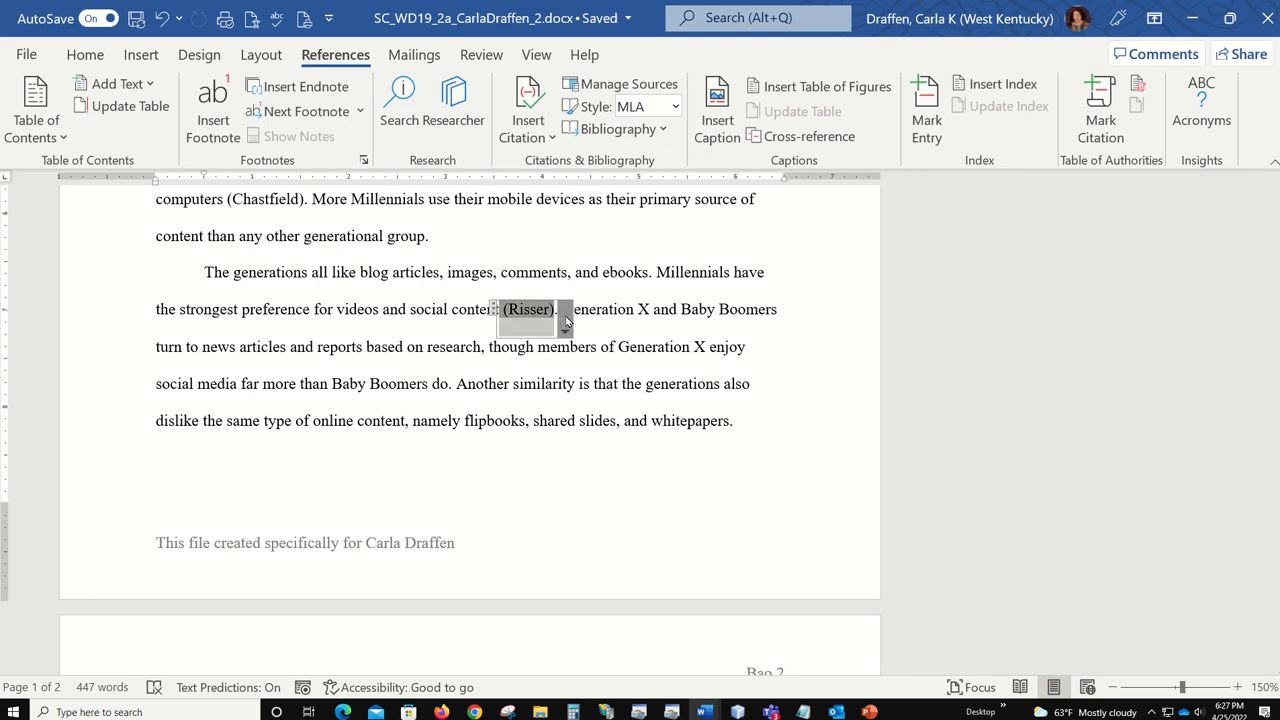
pyautogui.click(565, 320)
pyautogui.click(440, 381)
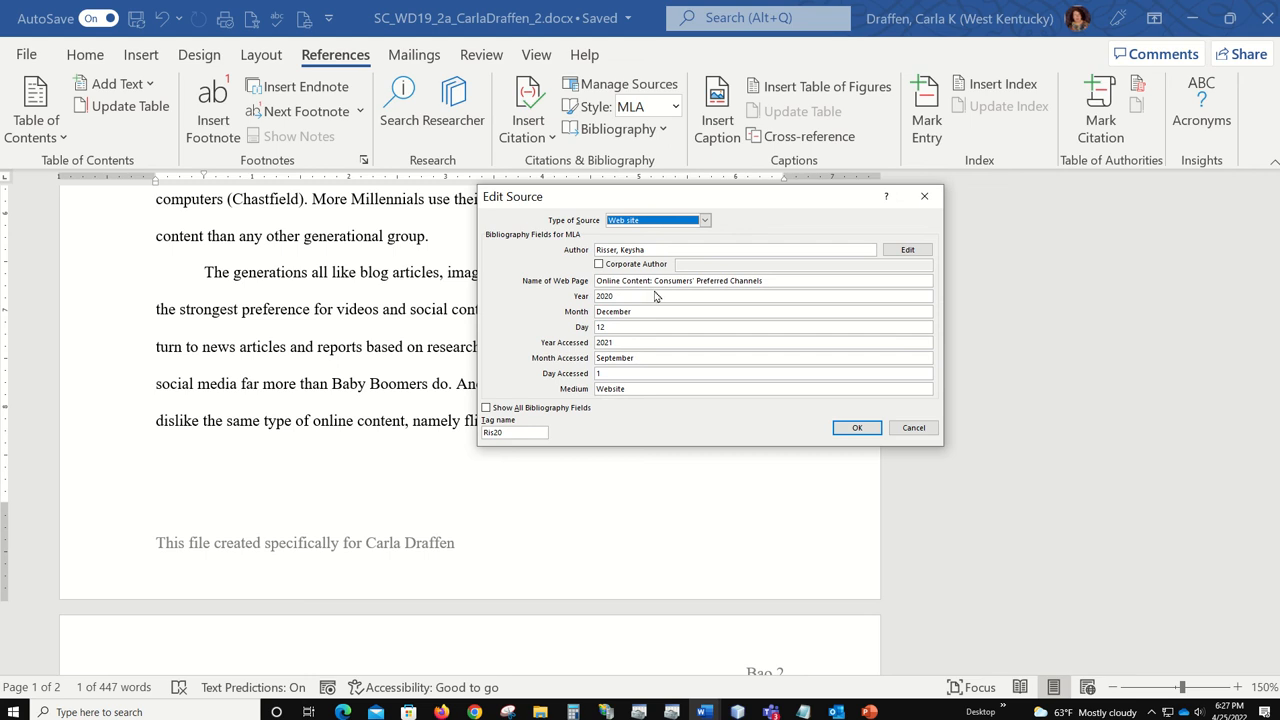
pyautogui.click(611, 374)
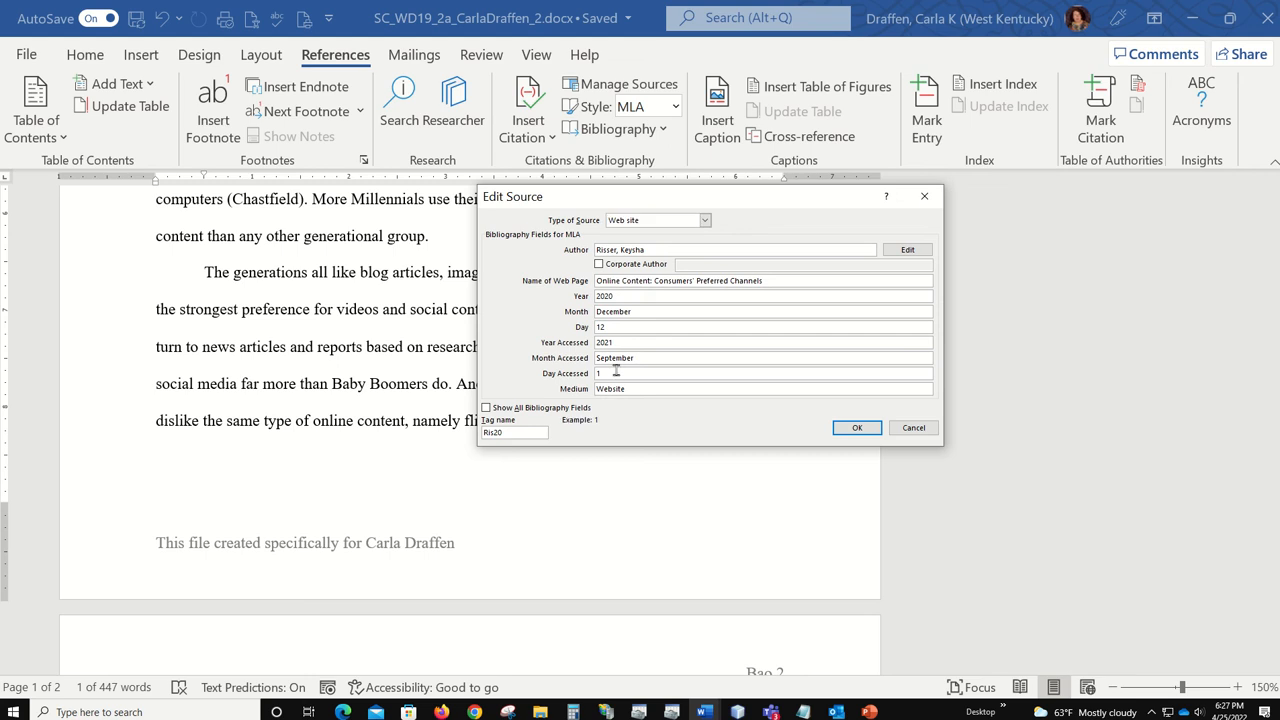
pyautogui.press('BackSpace')
pyautogui.click(840, 428)
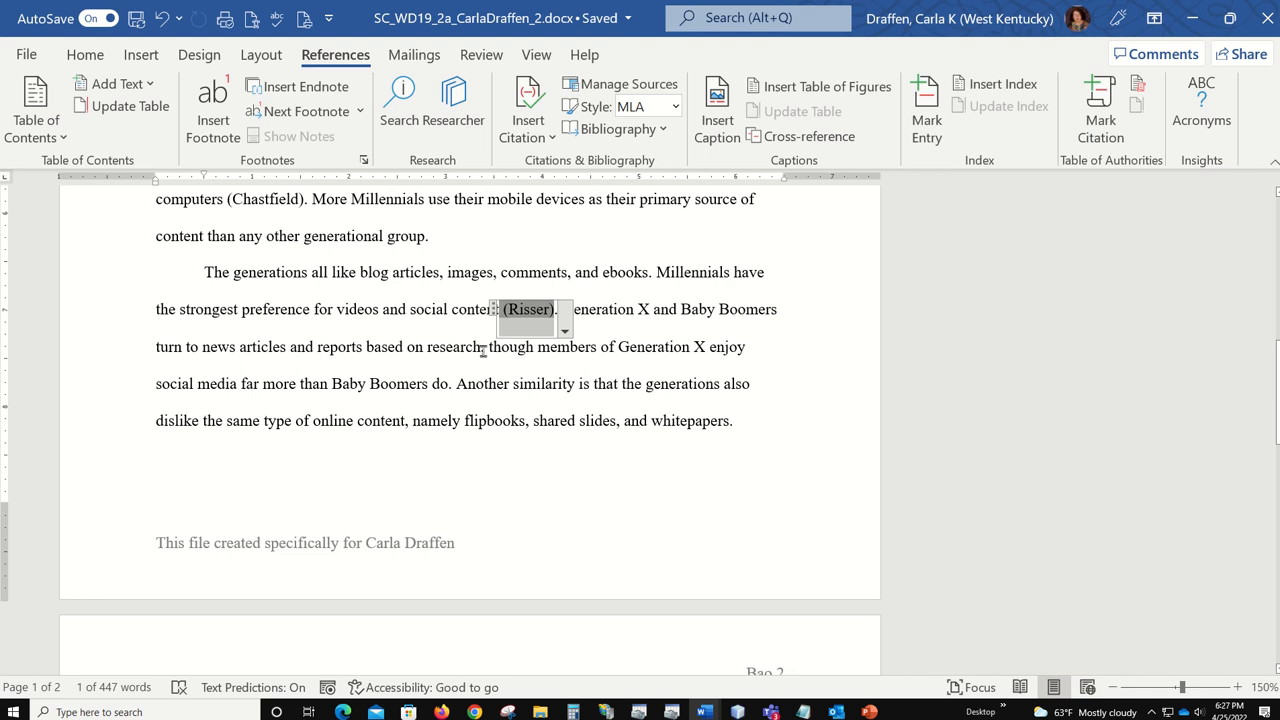
pyautogui.click(729, 423)
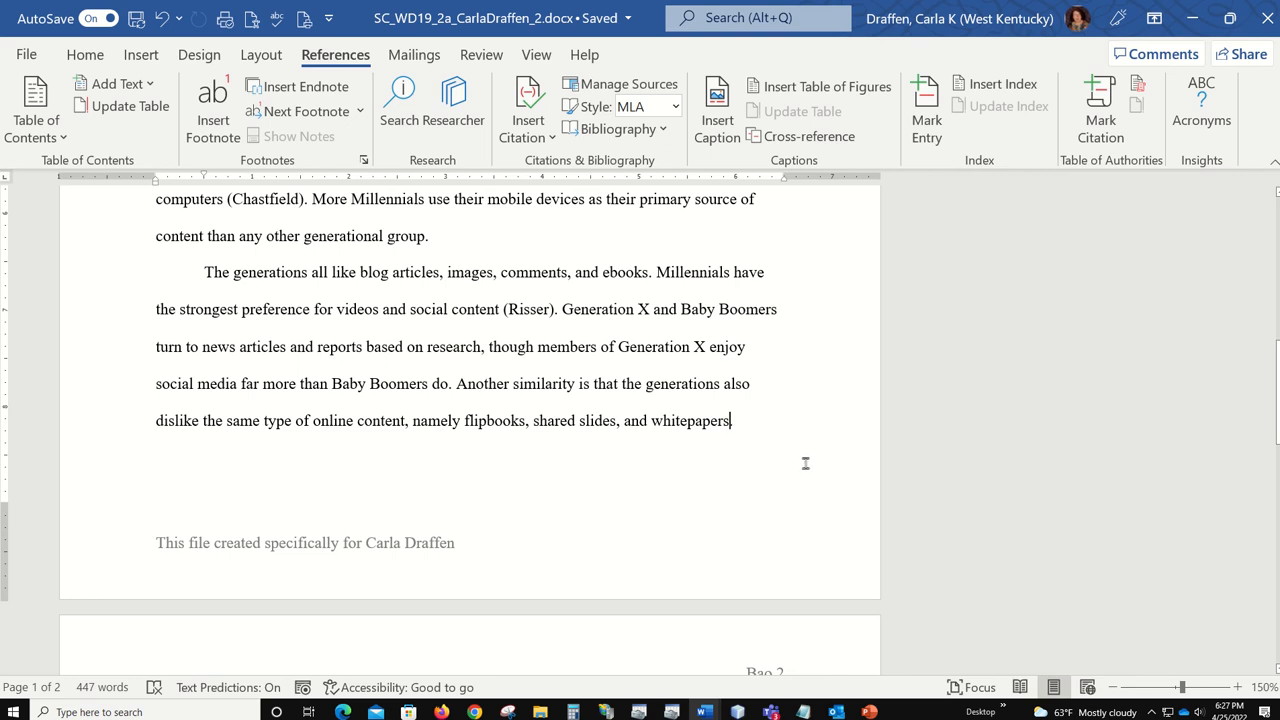
pyautogui.click(522, 122)
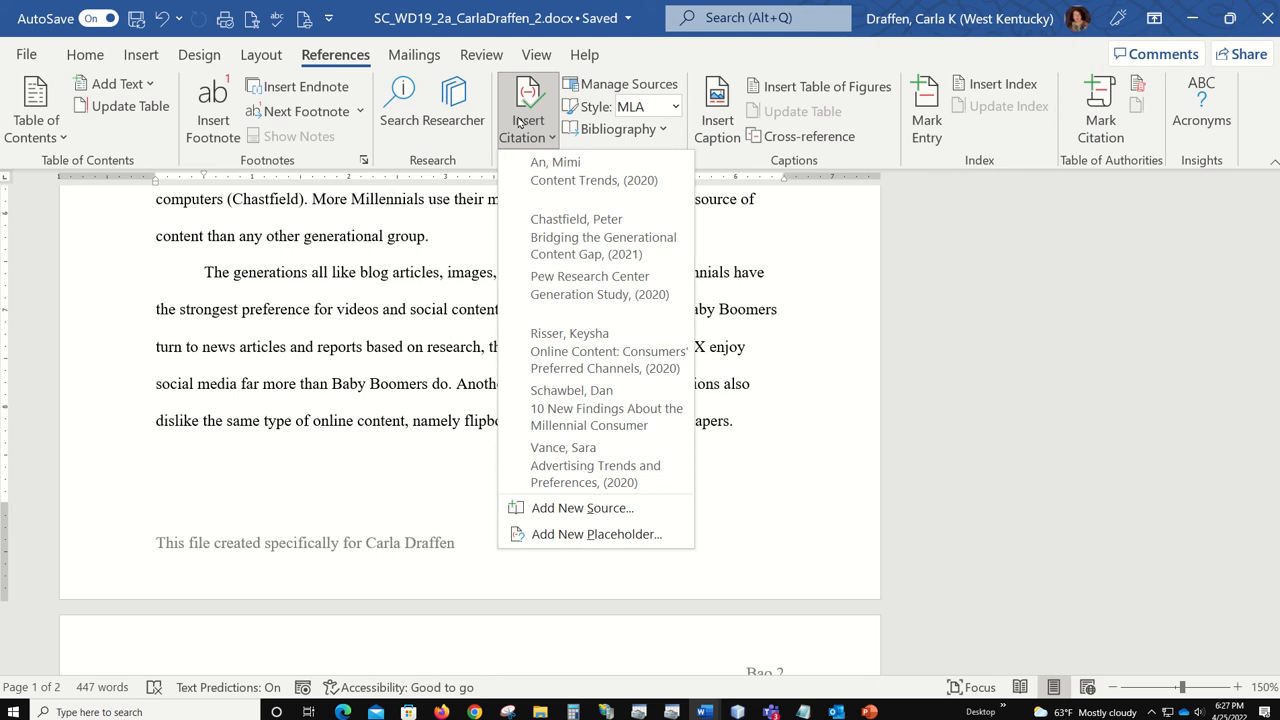
pyautogui.click(556, 512)
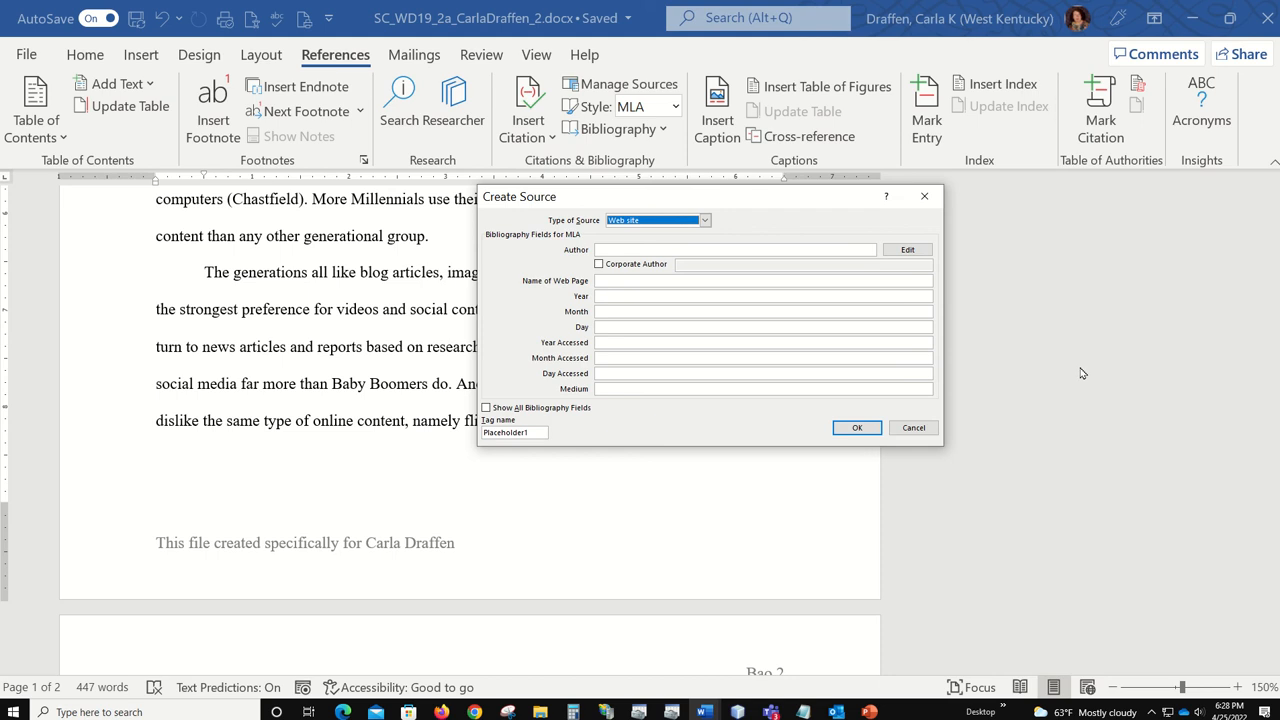
pyautogui.click(913, 428)
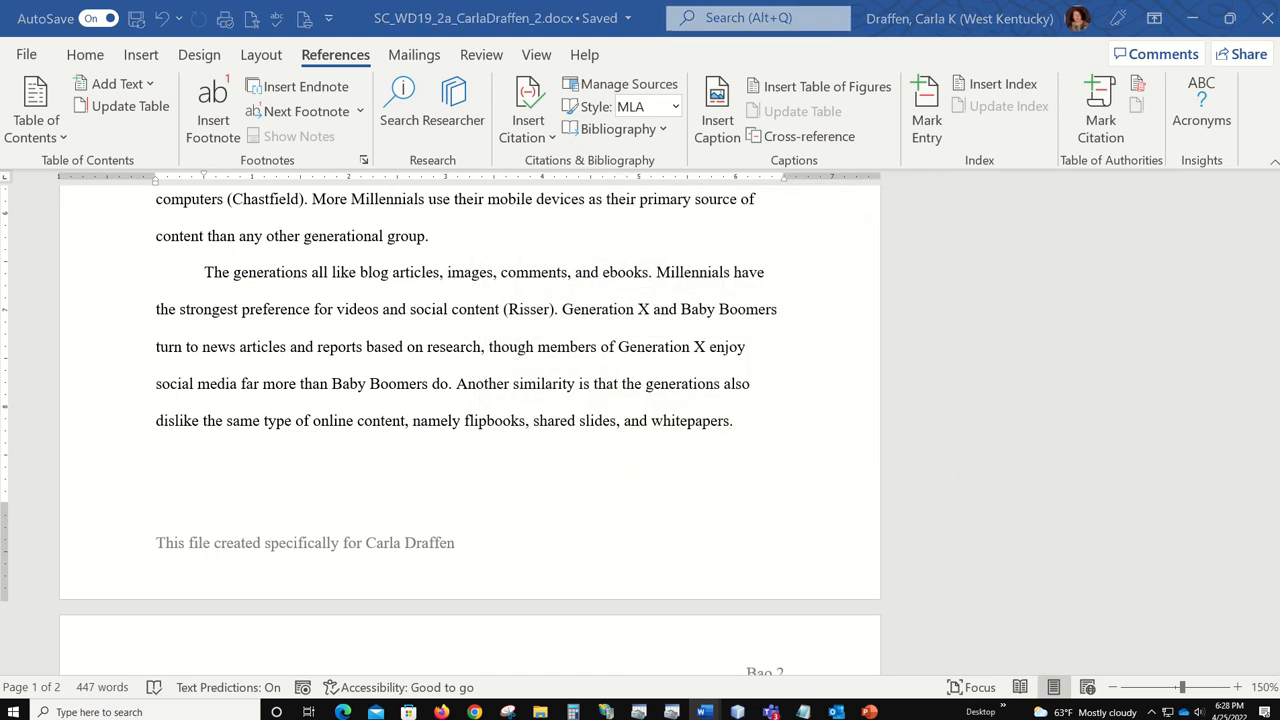
# Consult Figure 2 in the instructions document, and place the insertion point before the period after "whitepapers" in the research paper.
pyautogui.hotkey('alt', 'Tab')
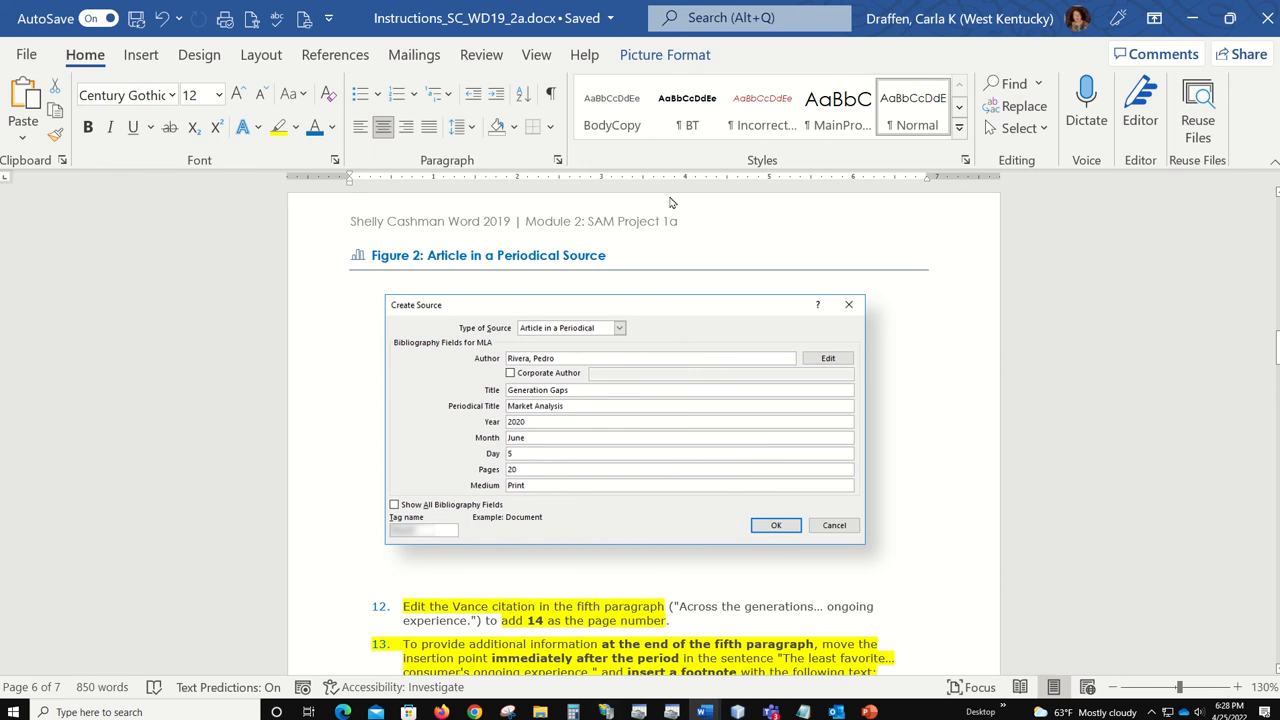
pyautogui.moveTo(470, 10)
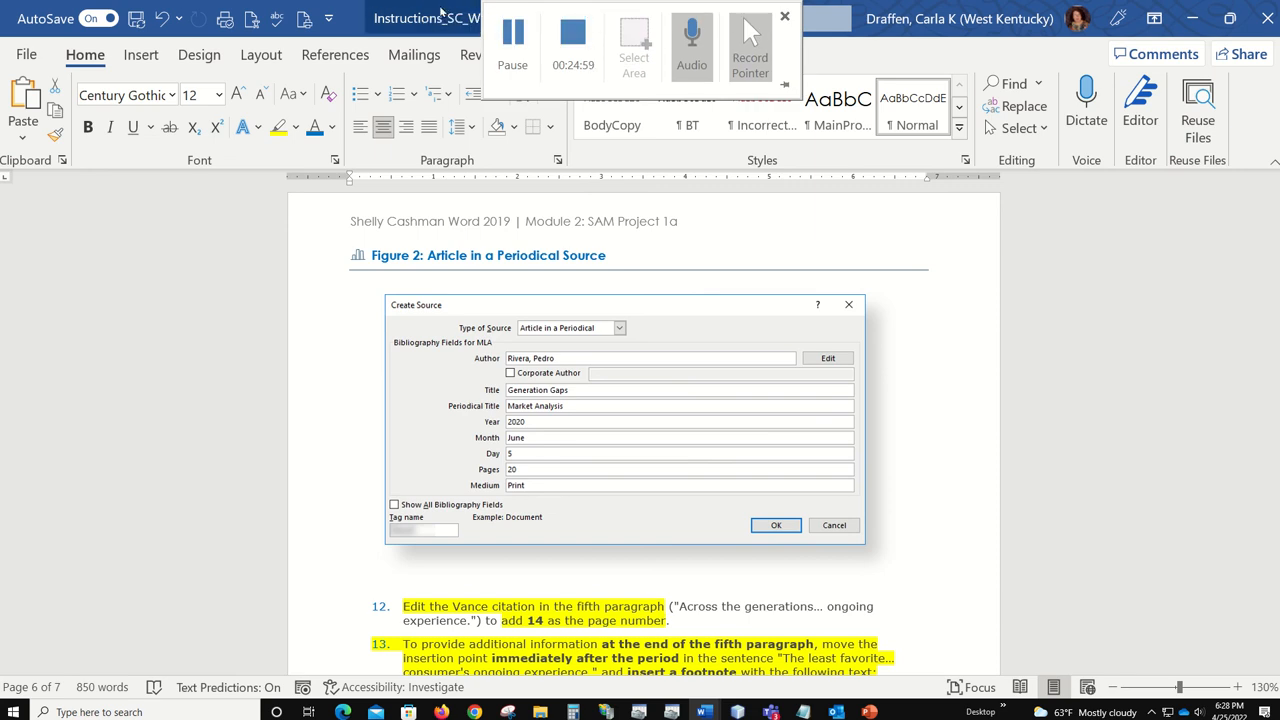
pyautogui.moveTo(375, 12); pyautogui.dragTo(1279, 17)
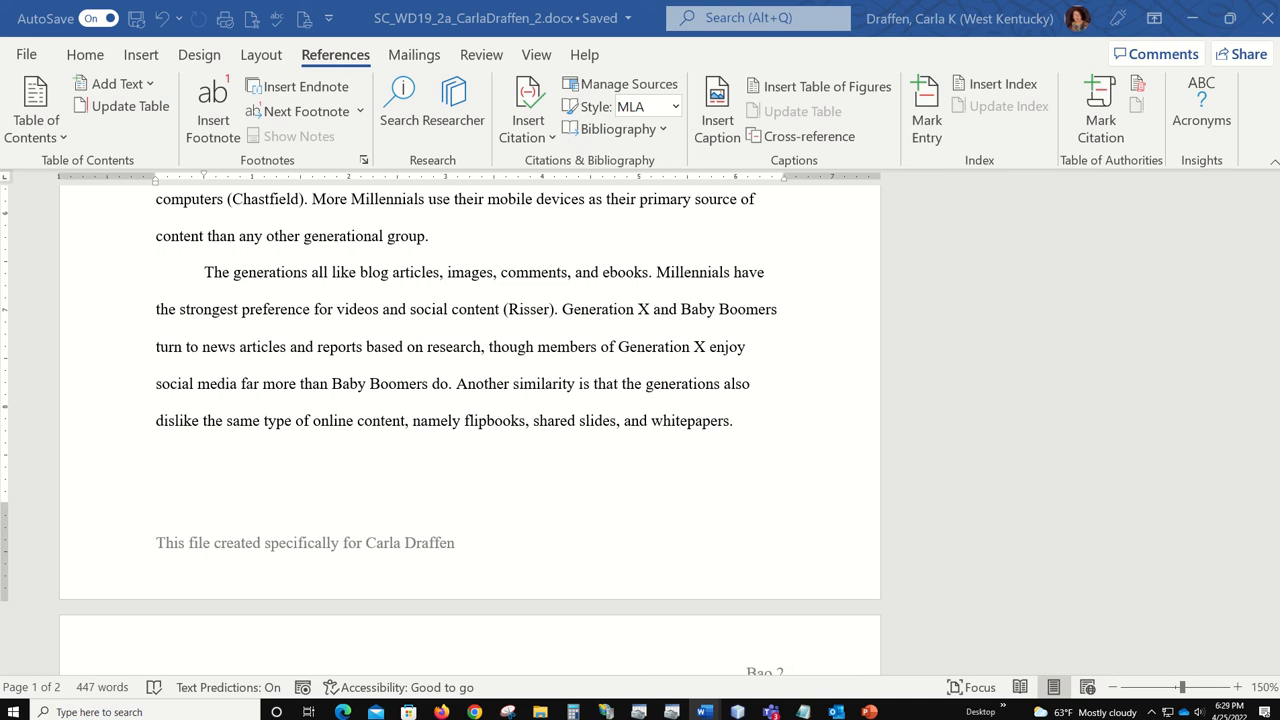
pyautogui.click(733, 425)
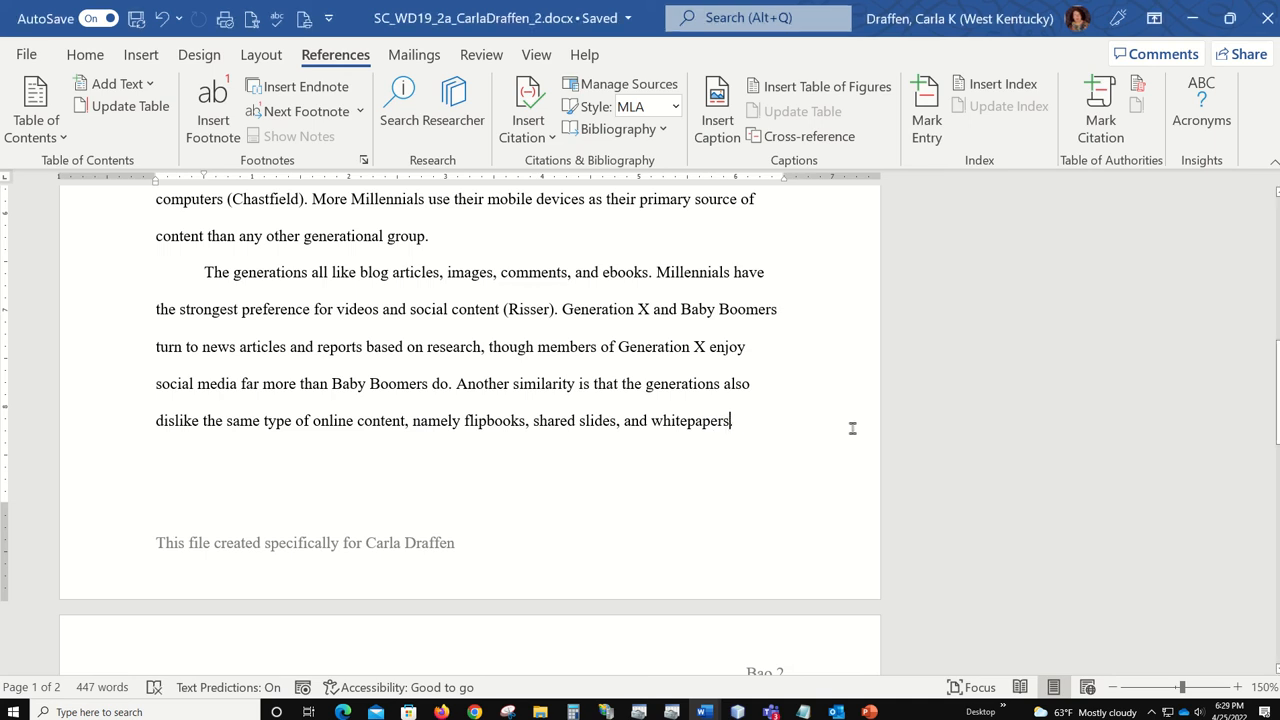
pyautogui.click(526, 132)
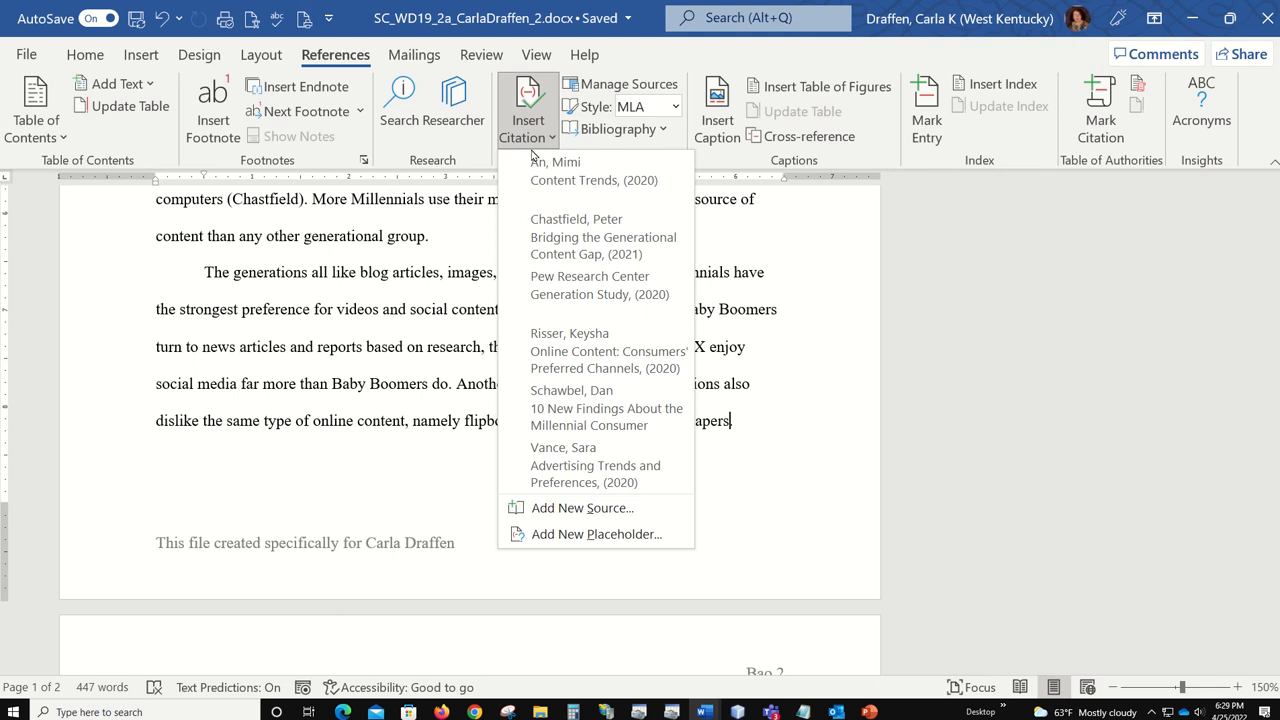
pyautogui.click(567, 509)
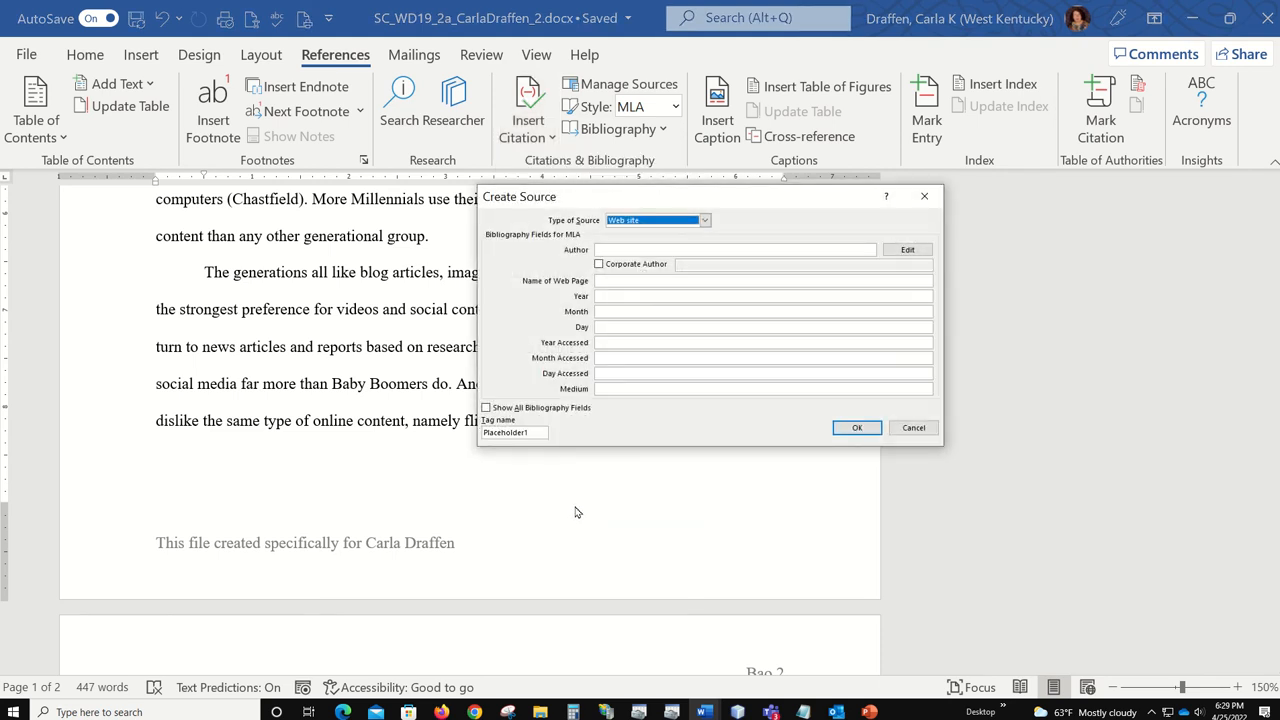
pyautogui.click(910, 428)
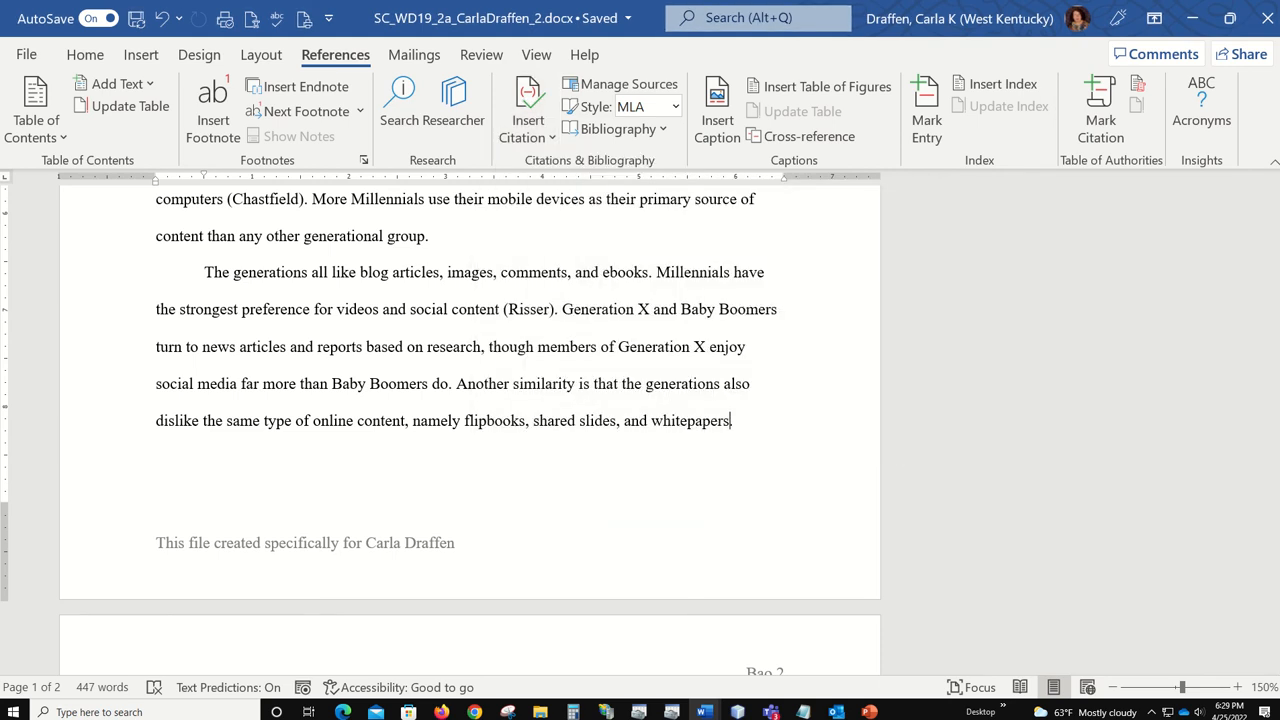
# Start a new citation source of type Article in a Periodical and enter the author's name in last name, first name order.
pyautogui.click(545, 130)
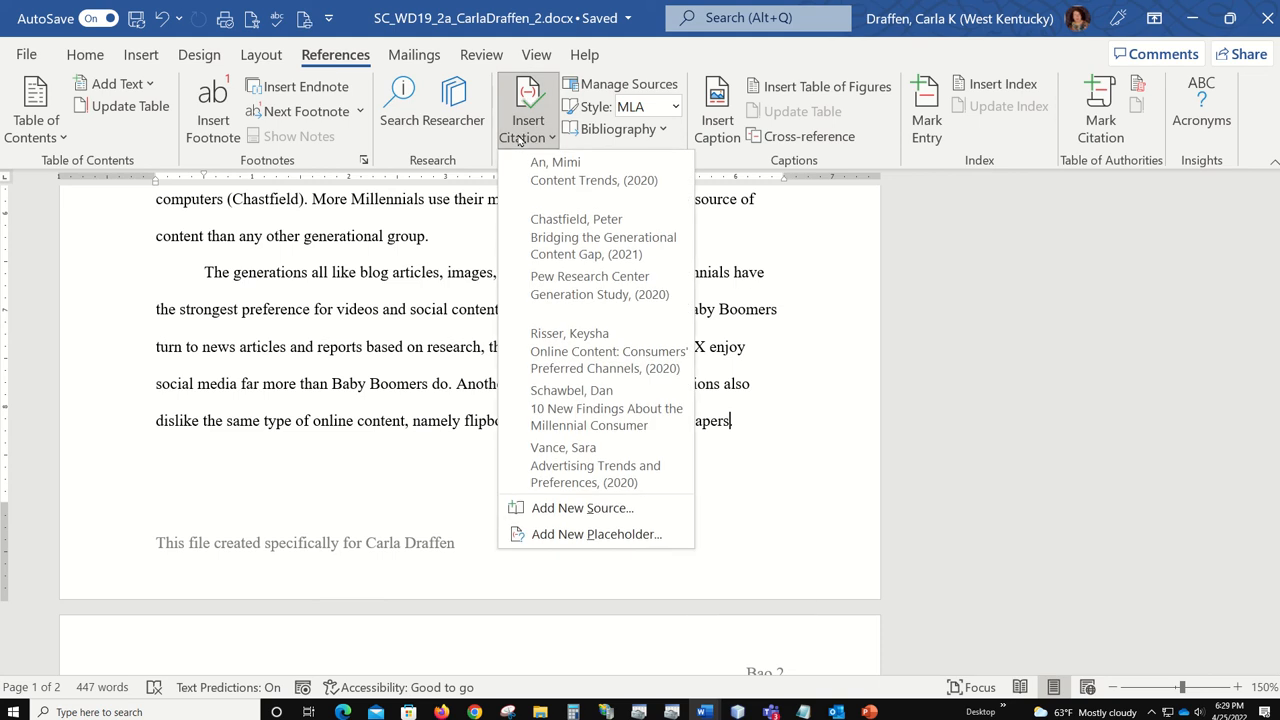
pyautogui.click(584, 510)
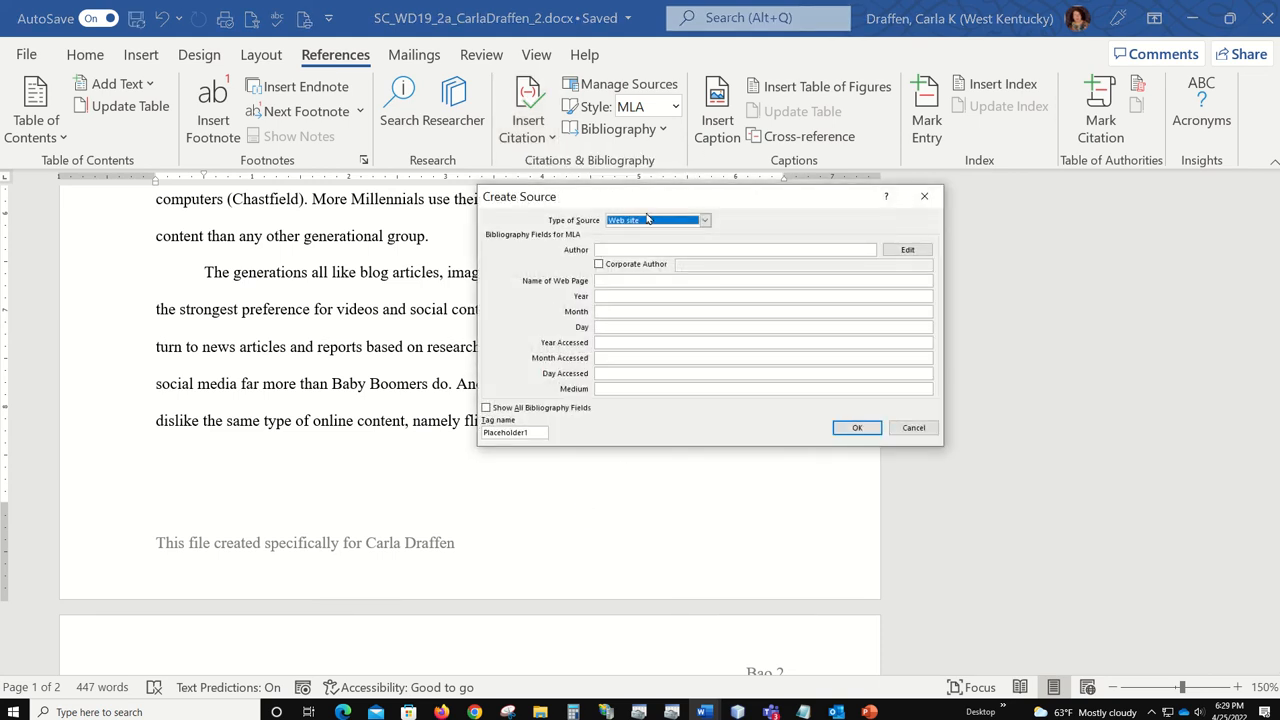
pyautogui.click(705, 220)
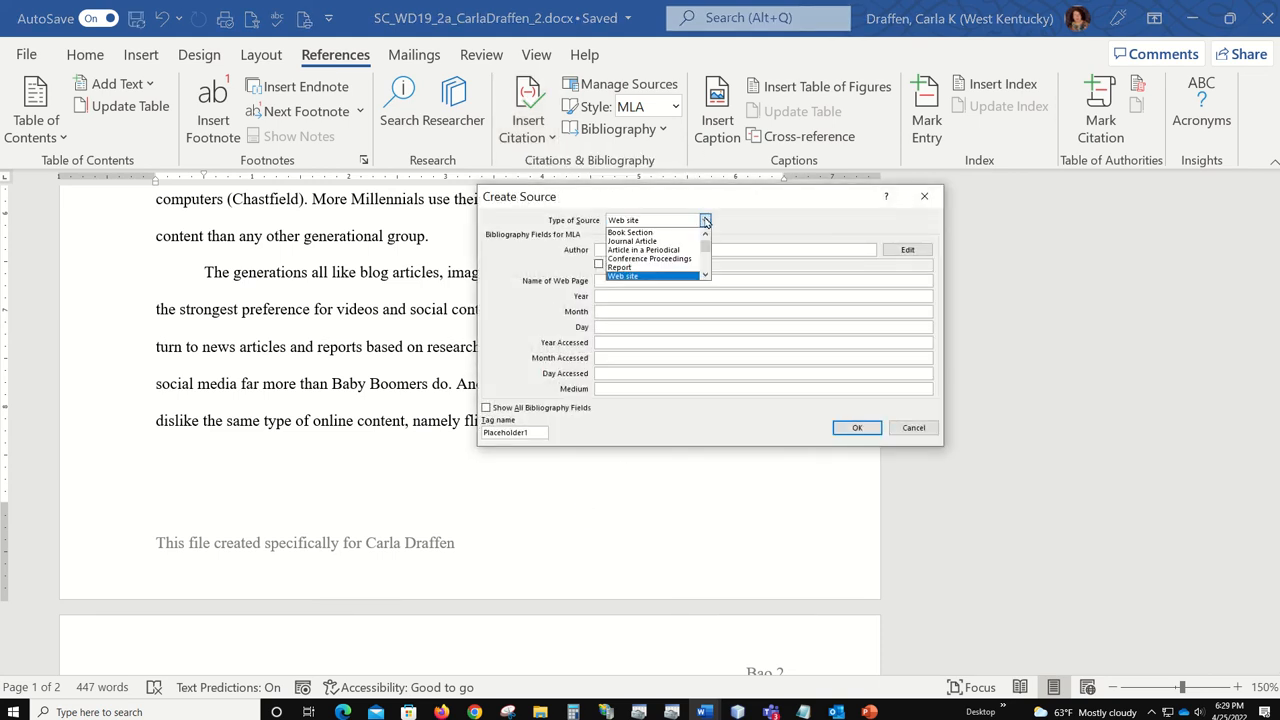
pyautogui.click(643, 250)
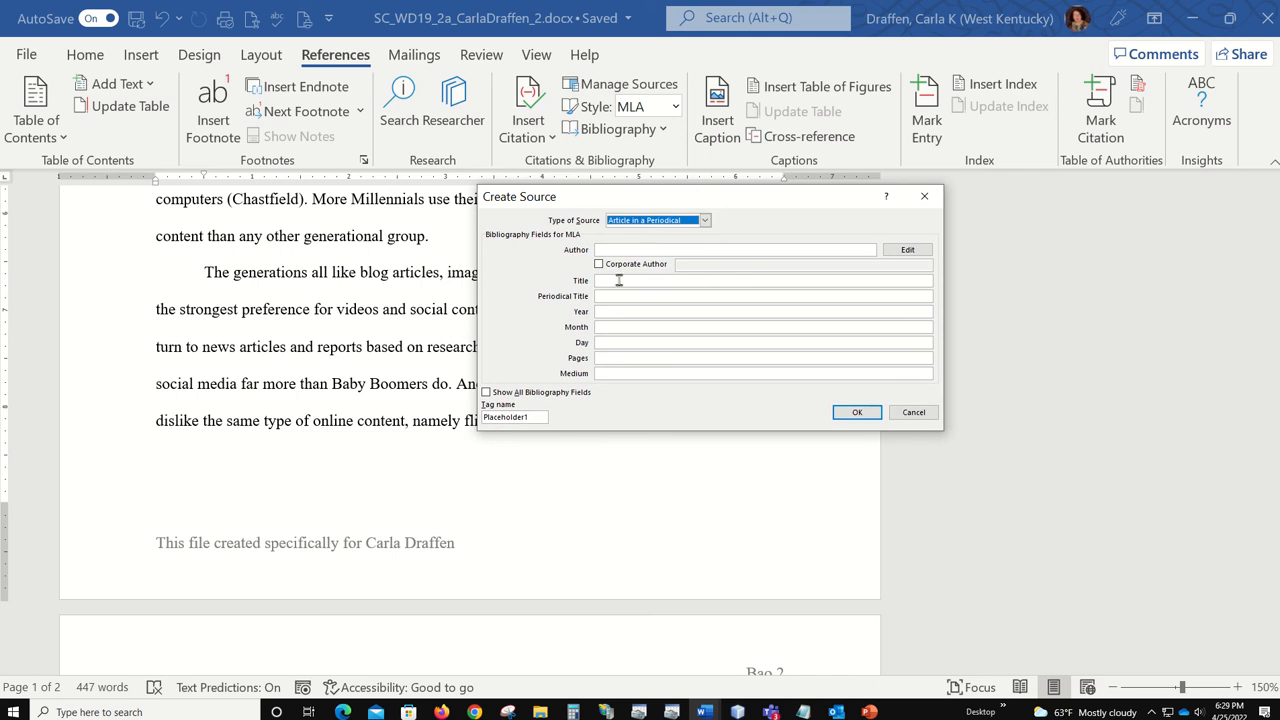
pyautogui.click(659, 249)
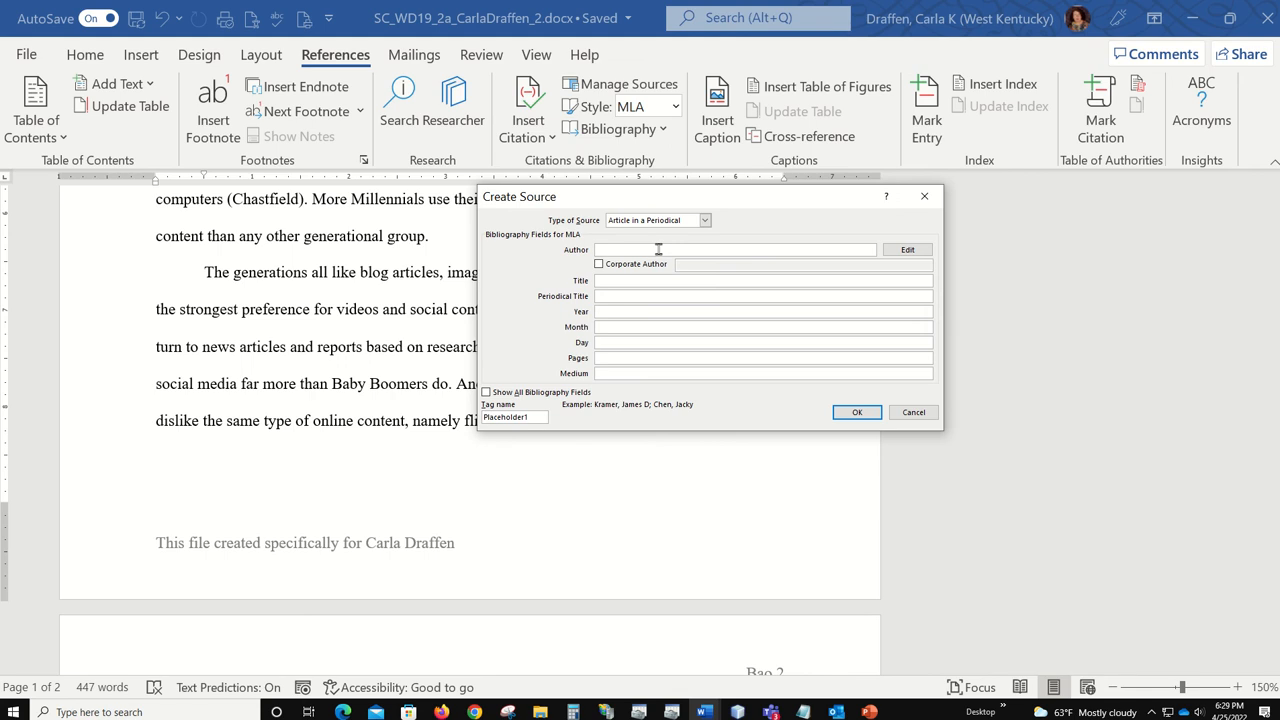
pyautogui.write('Ric')
pyautogui.write('vera, ')
pyautogui.write('Pedro')
# Enter "Genteration Gaps" as the source's title, "Market Analysis" as the periodical title and 2020 as the year.
pyautogui.click(620, 280)
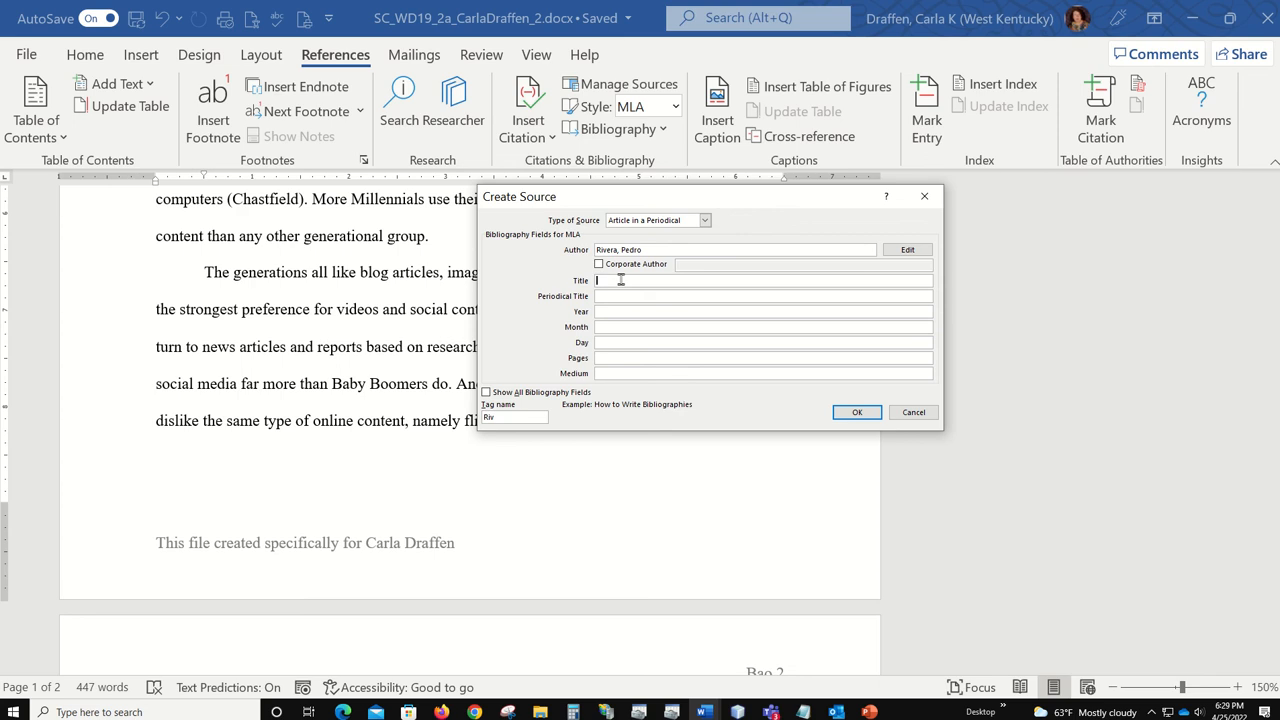
pyautogui.write('Genteration Gaps')
pyautogui.press('Tab')
pyautogui.write('Ma')
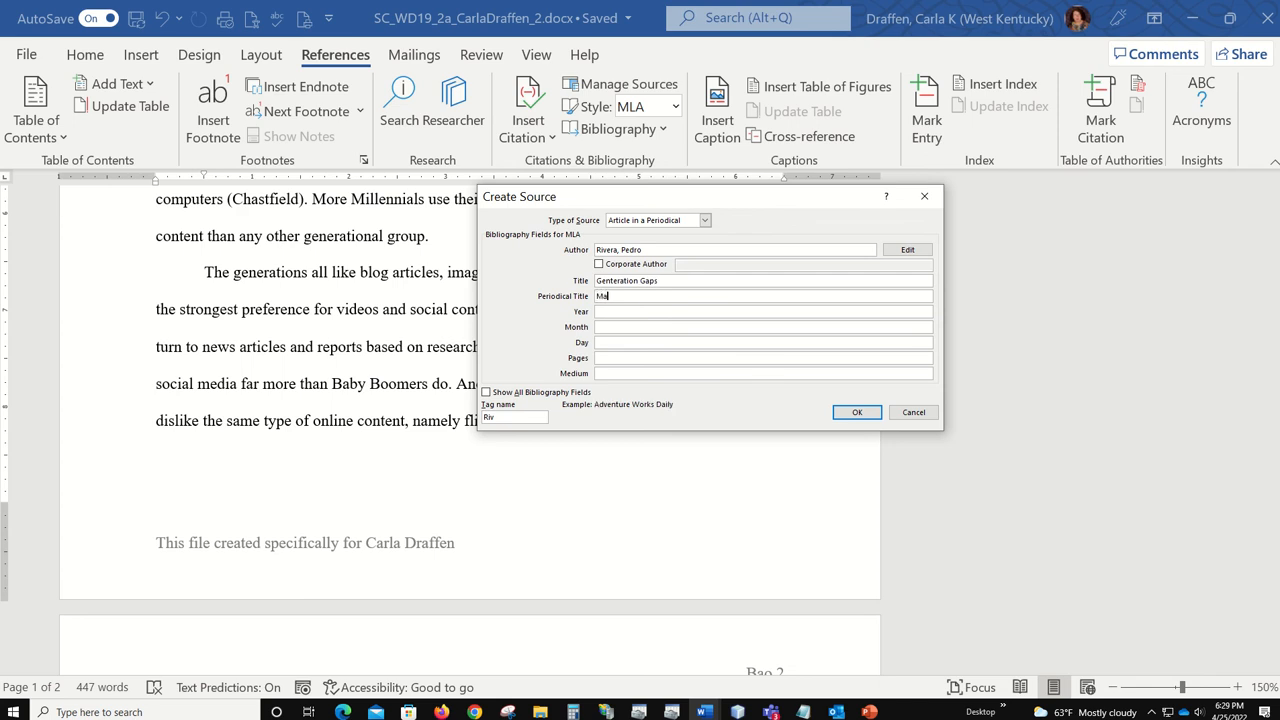
pyautogui.write('rket Anals')
pyautogui.press('BackSpace')
pyautogui.write('ysis')
pyautogui.press('Tab')
pyautogui.write('2020')
pyautogui.press('Tab')
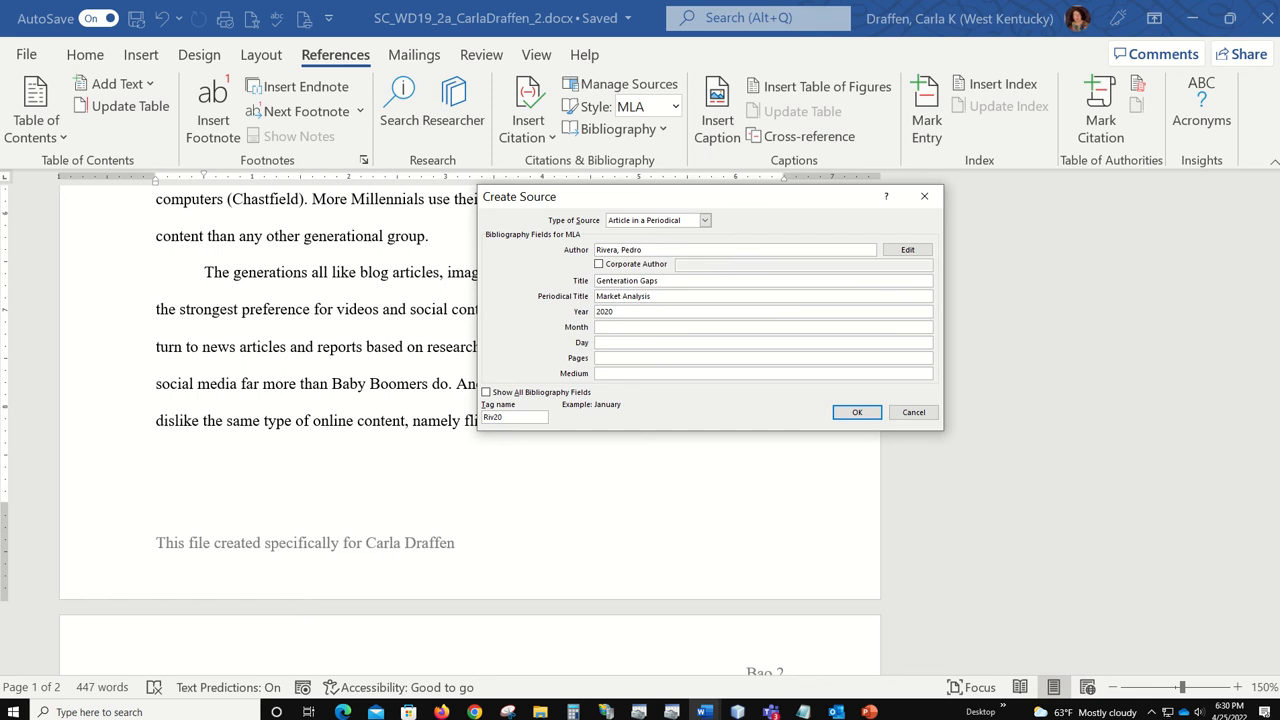
# Complete the source details with month June, day 5, pages 20 and medium Print.
pyautogui.write('June')
pyautogui.press('Tab')
pyautogui.press('Tab')
pyautogui.press('Tab')
pyautogui.write('Print')
# Correct the source's title to "Generation Gaps" and insert its citation after "whitepapers".
pyautogui.click(611, 281)
pyautogui.press('BackSpace')
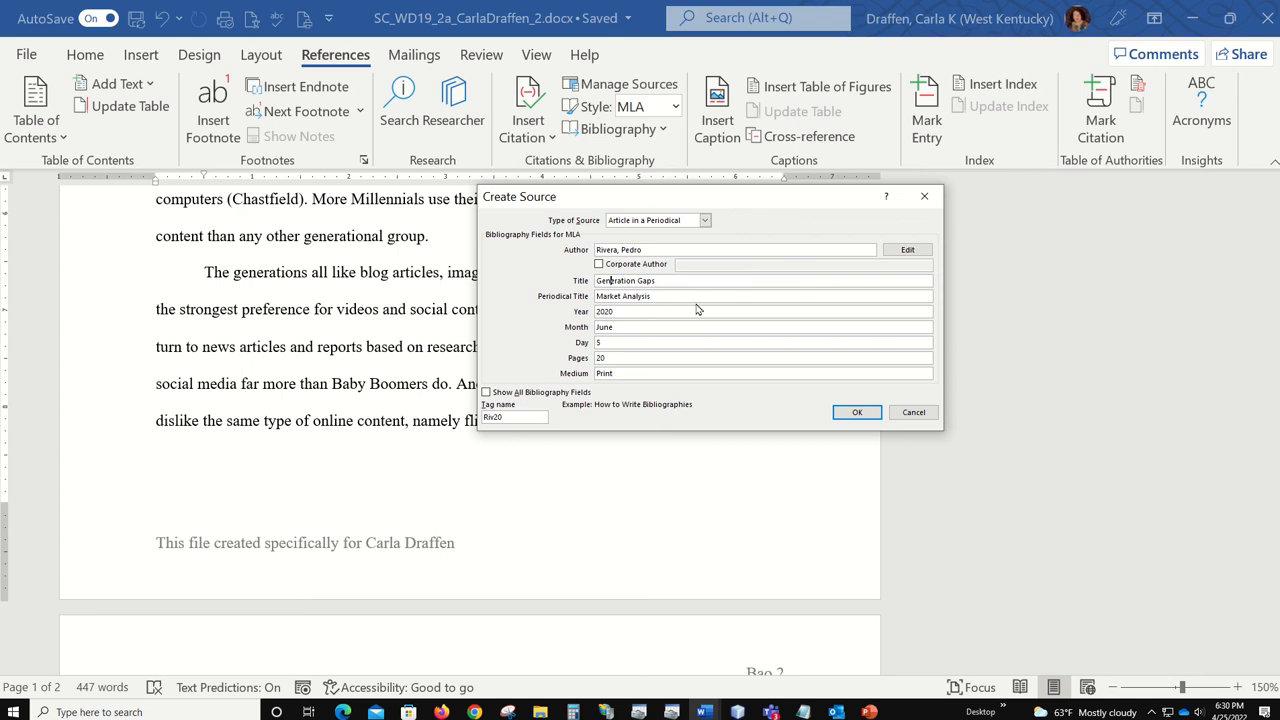
pyautogui.click(855, 413)
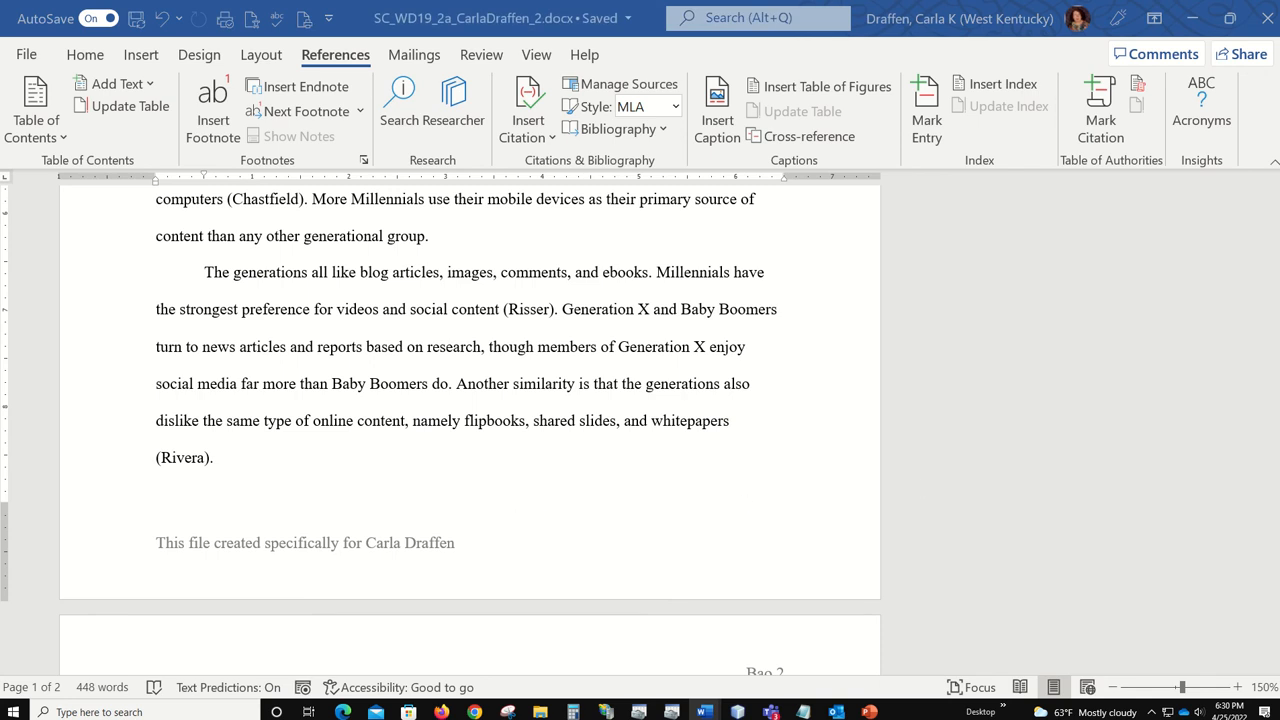
# Consult the remaining instructions, and add page number 14 to the citation after "not played too frequently" in the fifth paragraph.
pyautogui.moveTo(1279, 86); pyautogui.dragTo(289, 6)
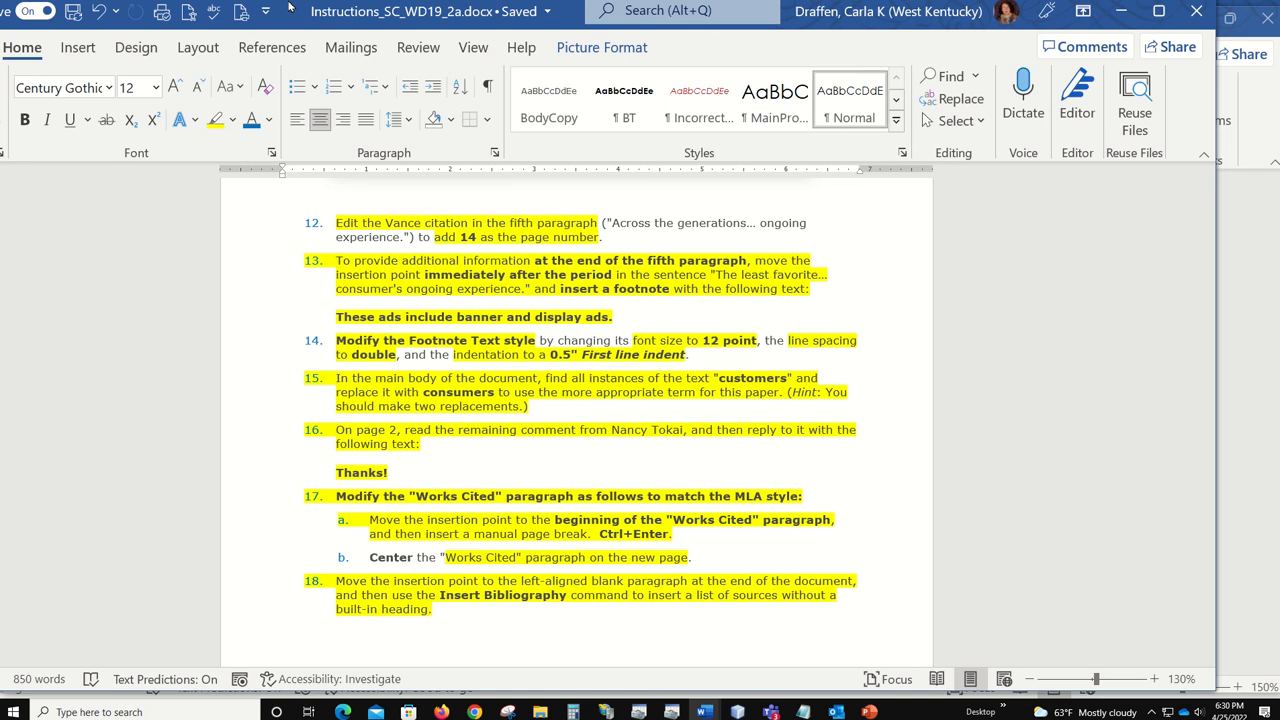
pyautogui.moveTo(297, 6); pyautogui.dragTo(1279, 60)
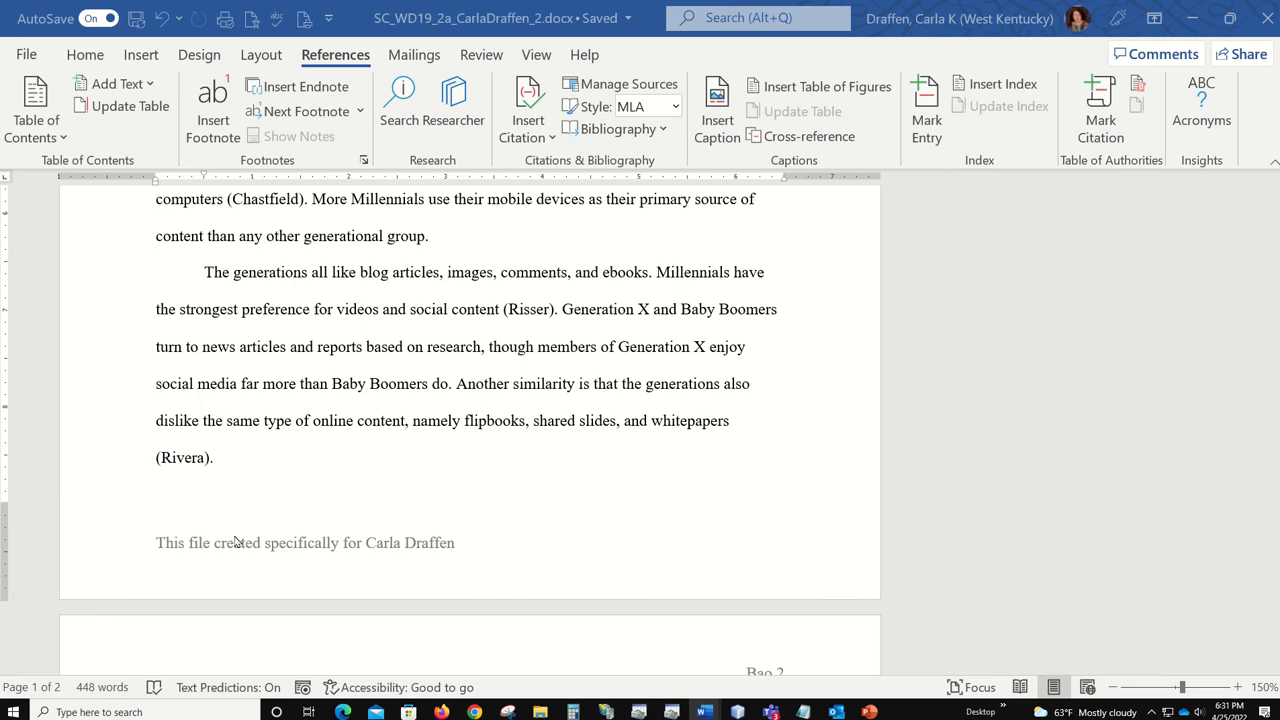
pyautogui.scroll(6, 237, 542)
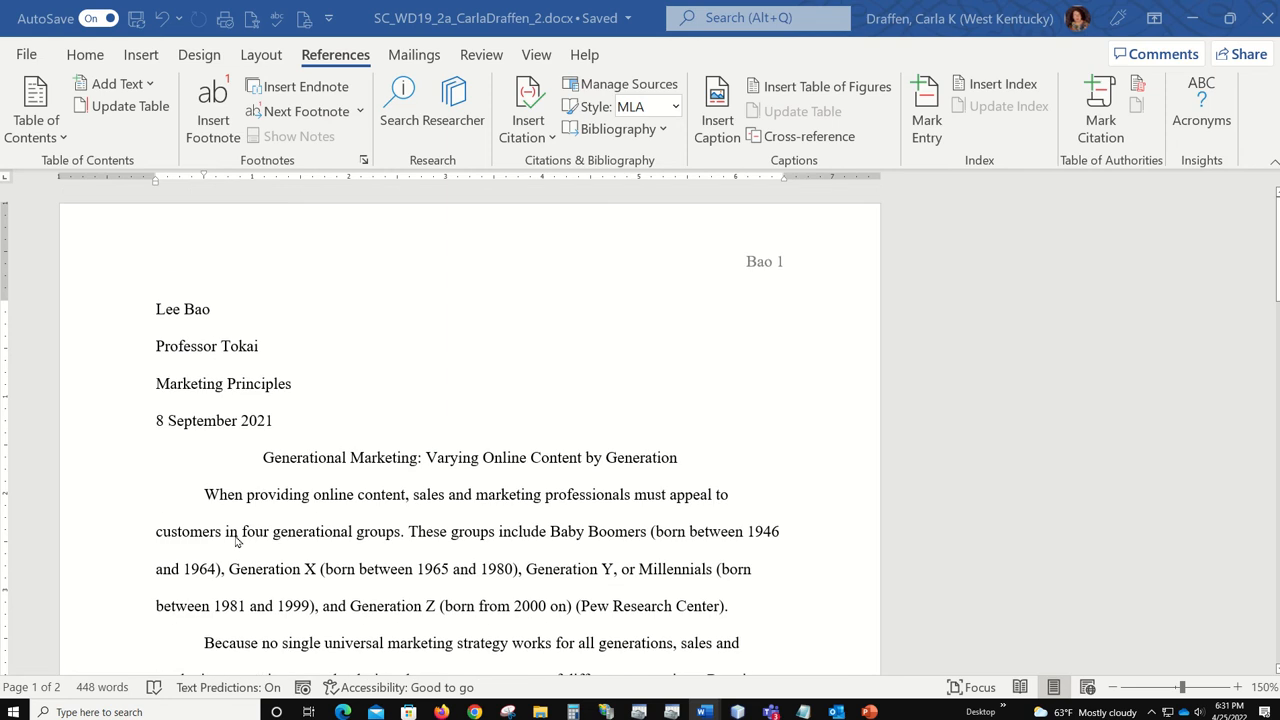
pyautogui.scroll(-3, 270, 532)
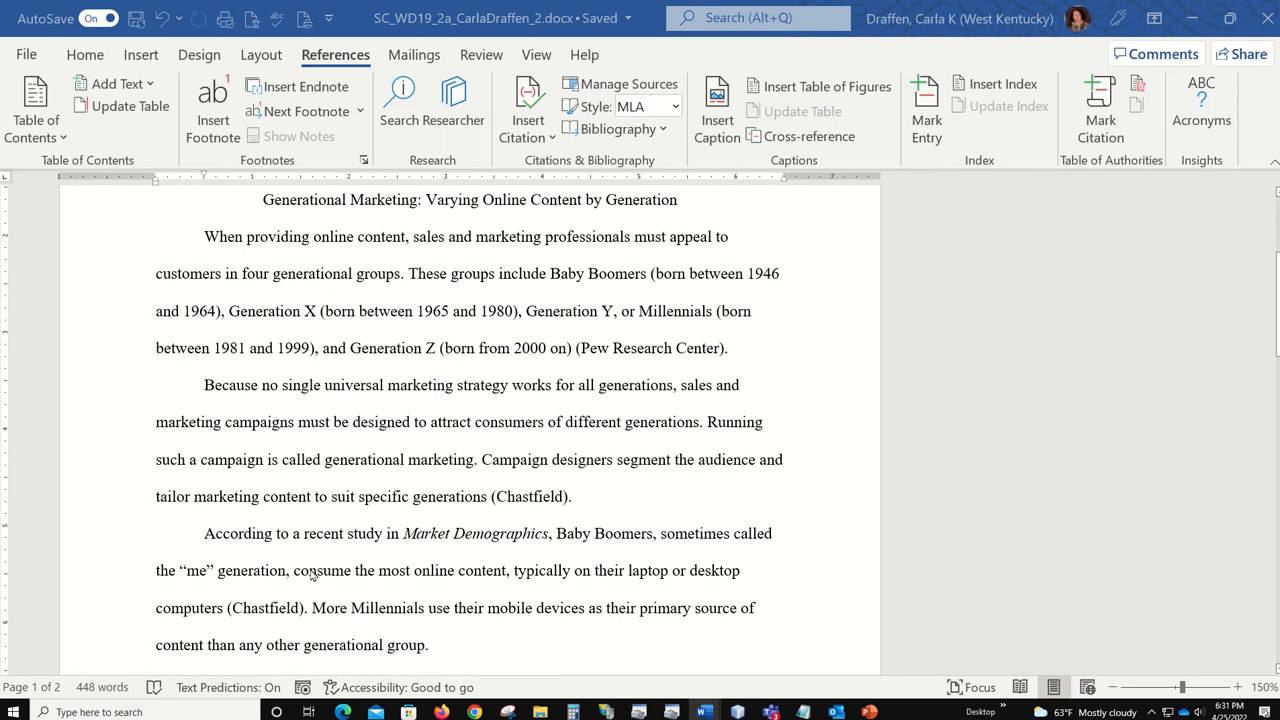
pyautogui.scroll(-4, 316, 573)
pyautogui.scroll(-6, 305, 570)
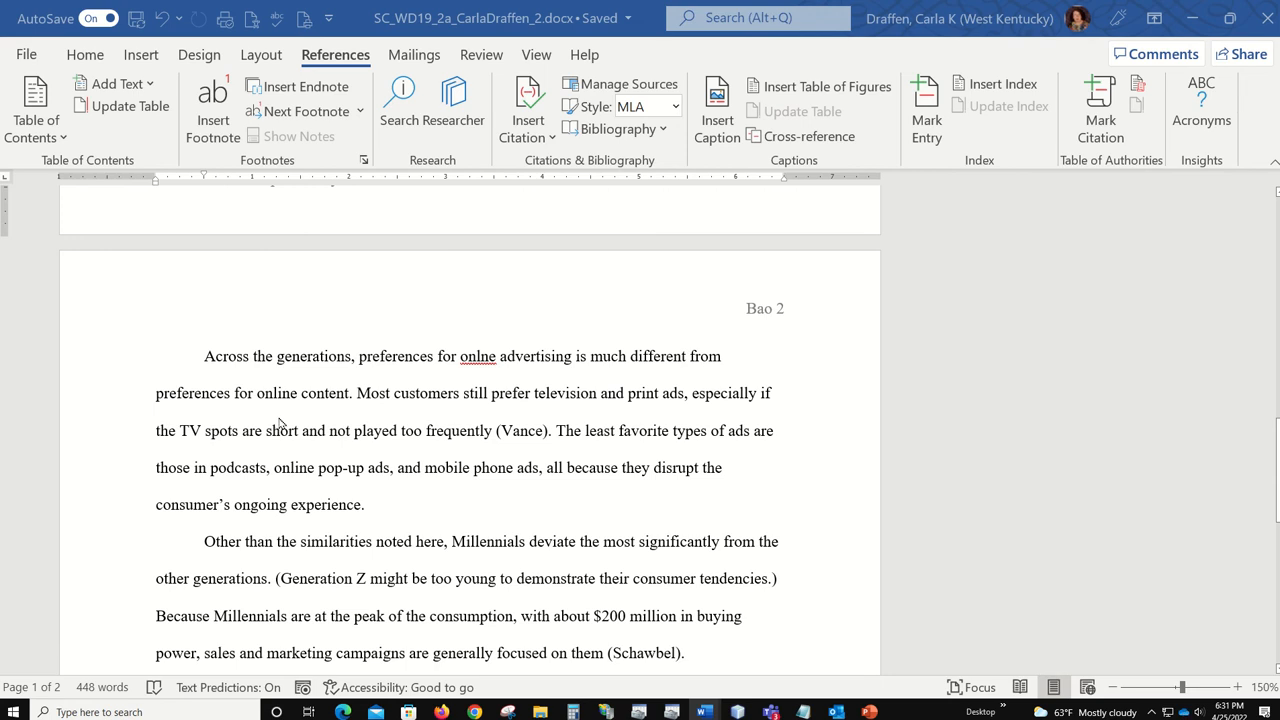
pyautogui.click(541, 429)
pyautogui.click(558, 455)
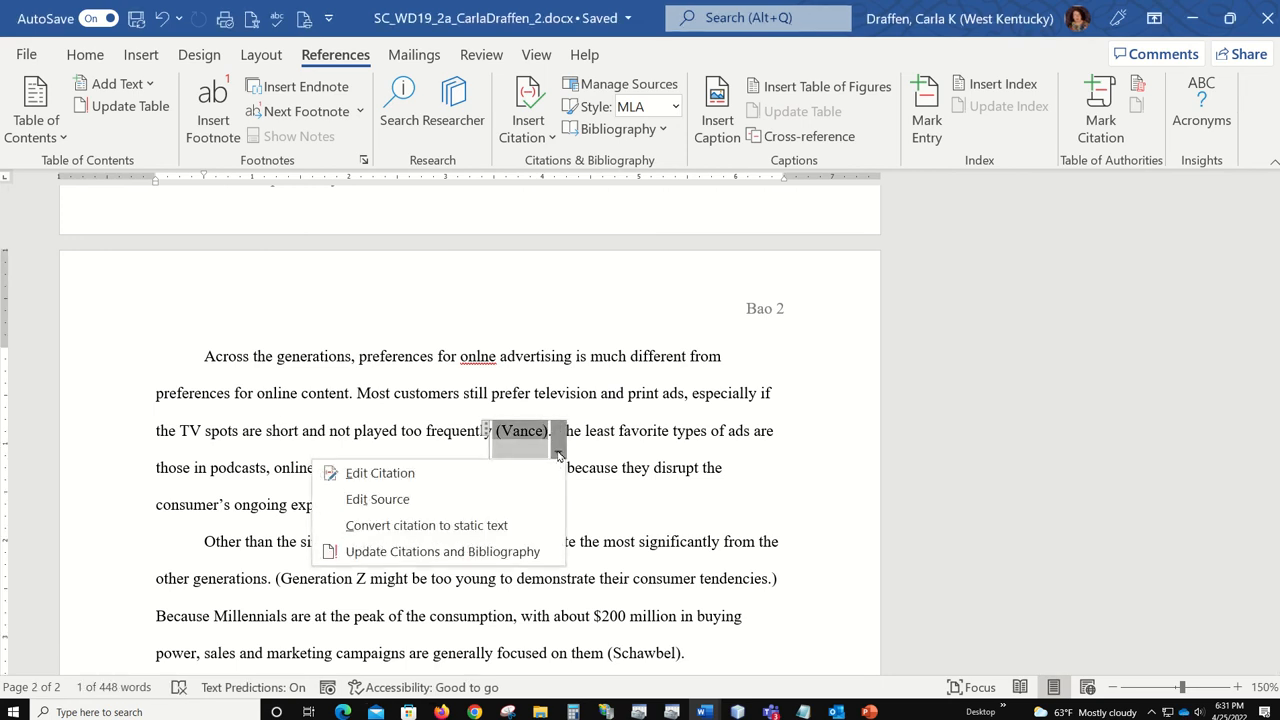
pyautogui.click(413, 480)
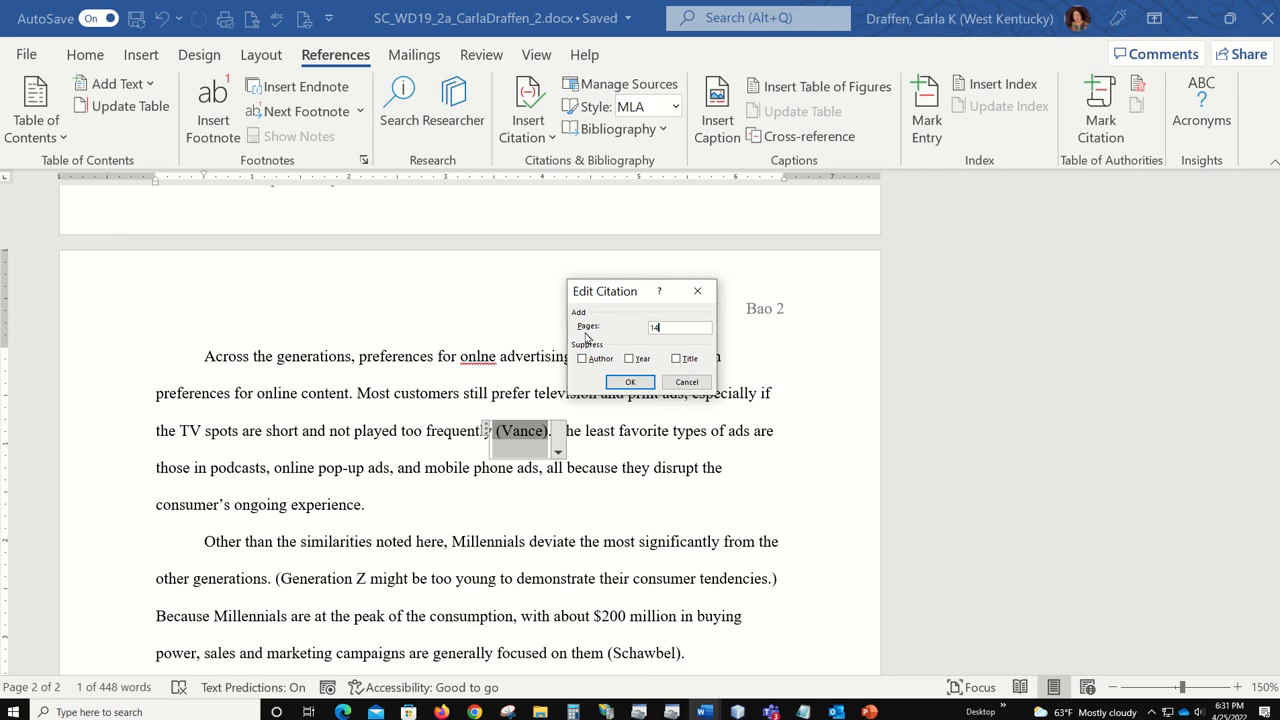
pyautogui.write('14')
pyautogui.click(630, 382)
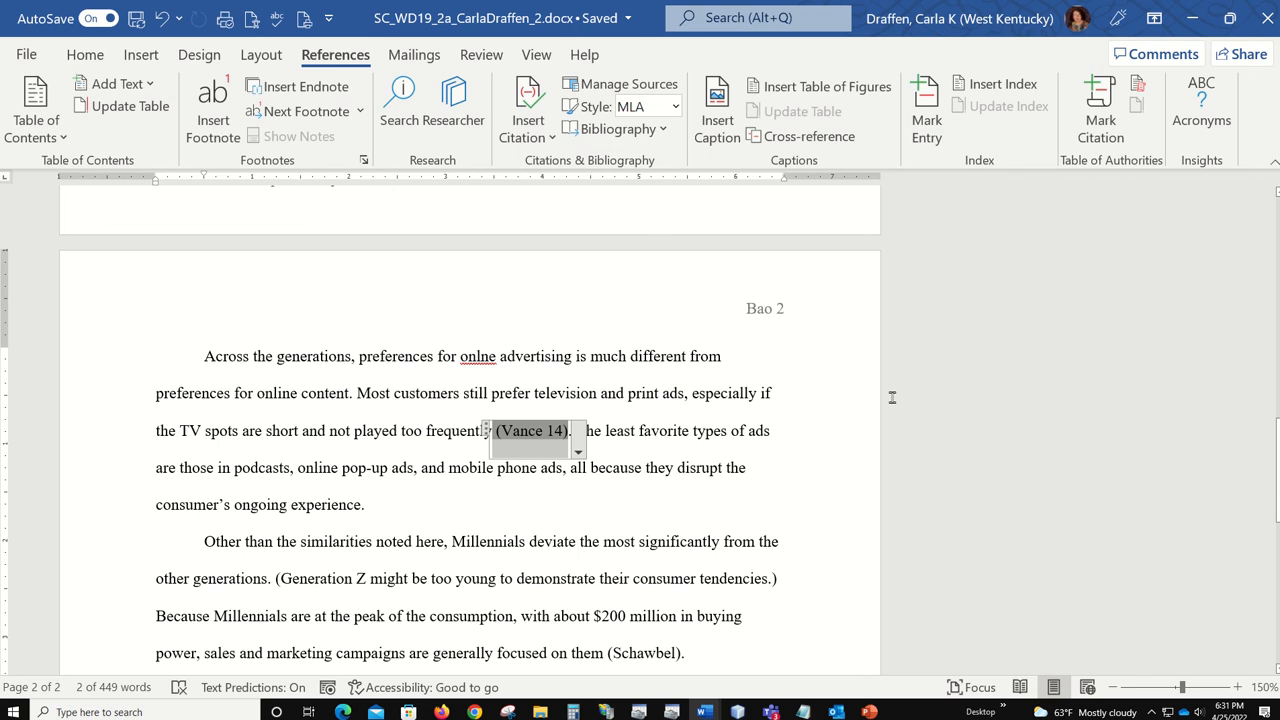
# Insert a footnote after "consumer's ongoing experience." in the fifth paragraph with the text "These ads include banner and display ads.".
pyautogui.click(368, 504)
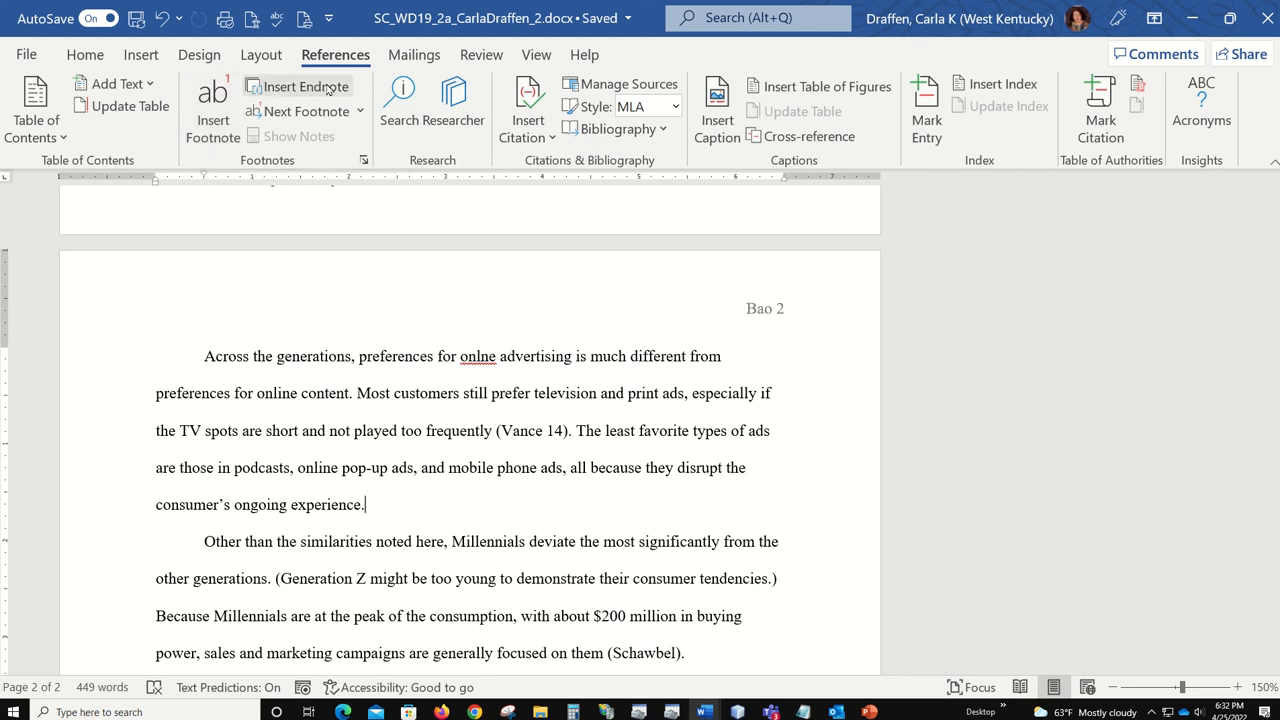
pyautogui.click(195, 140)
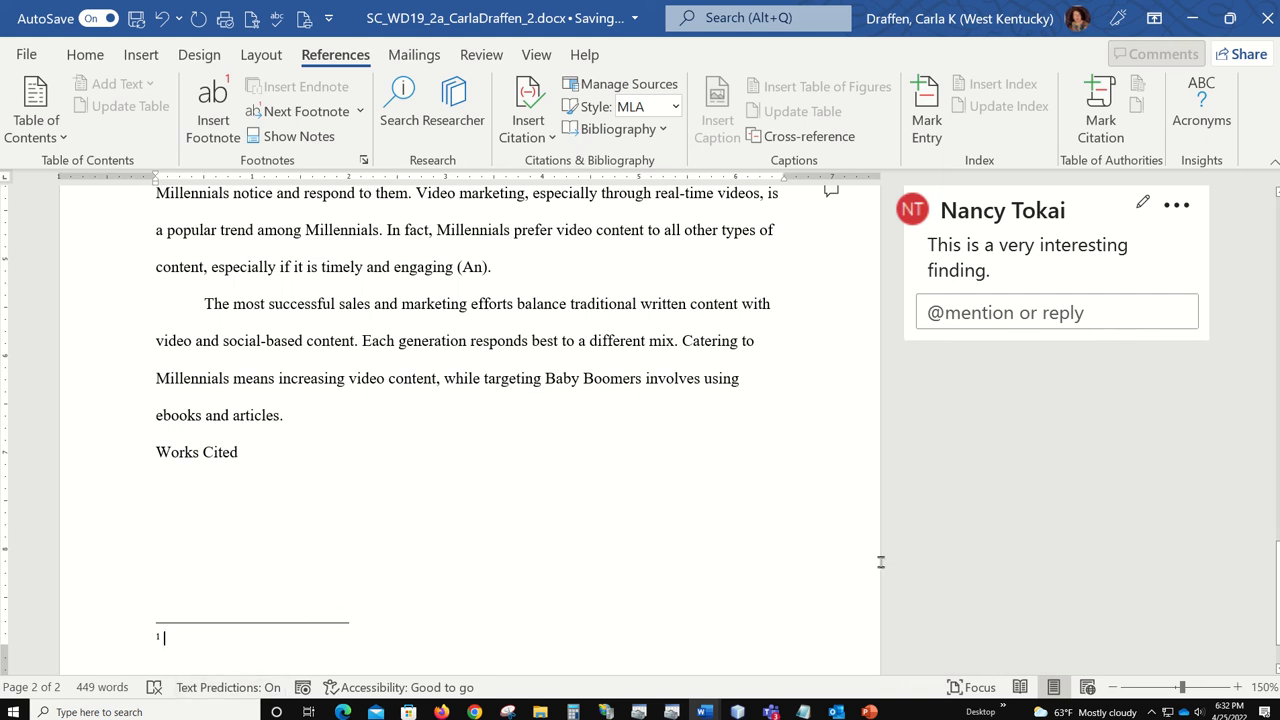
pyautogui.scroll(8, 537, 461)
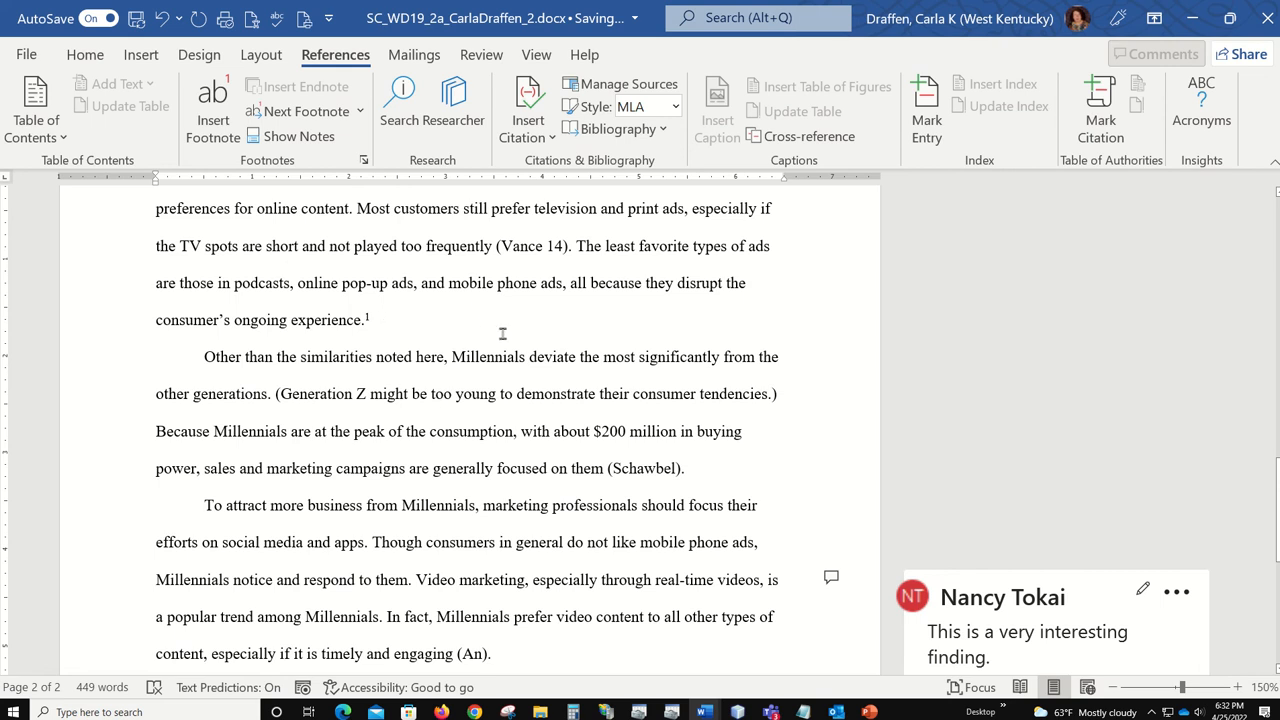
pyautogui.scroll(-6, 531, 345)
pyautogui.scroll(-4, 531, 345)
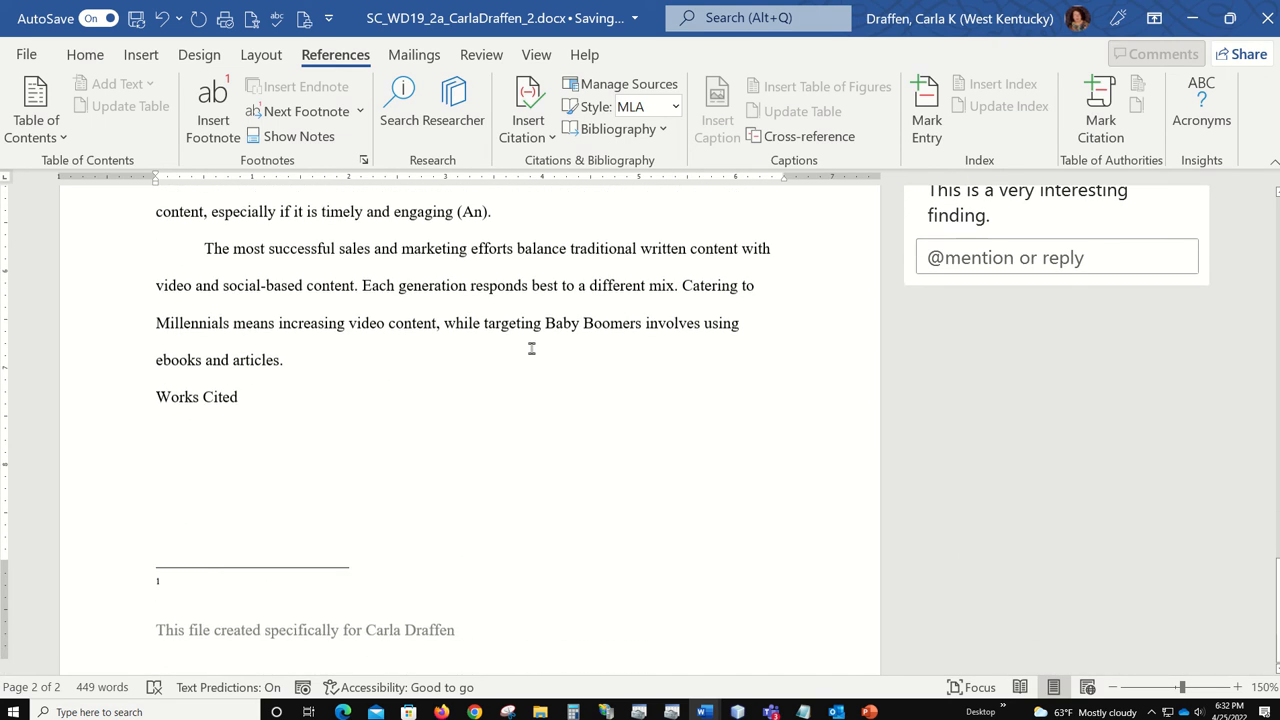
pyautogui.click(183, 559)
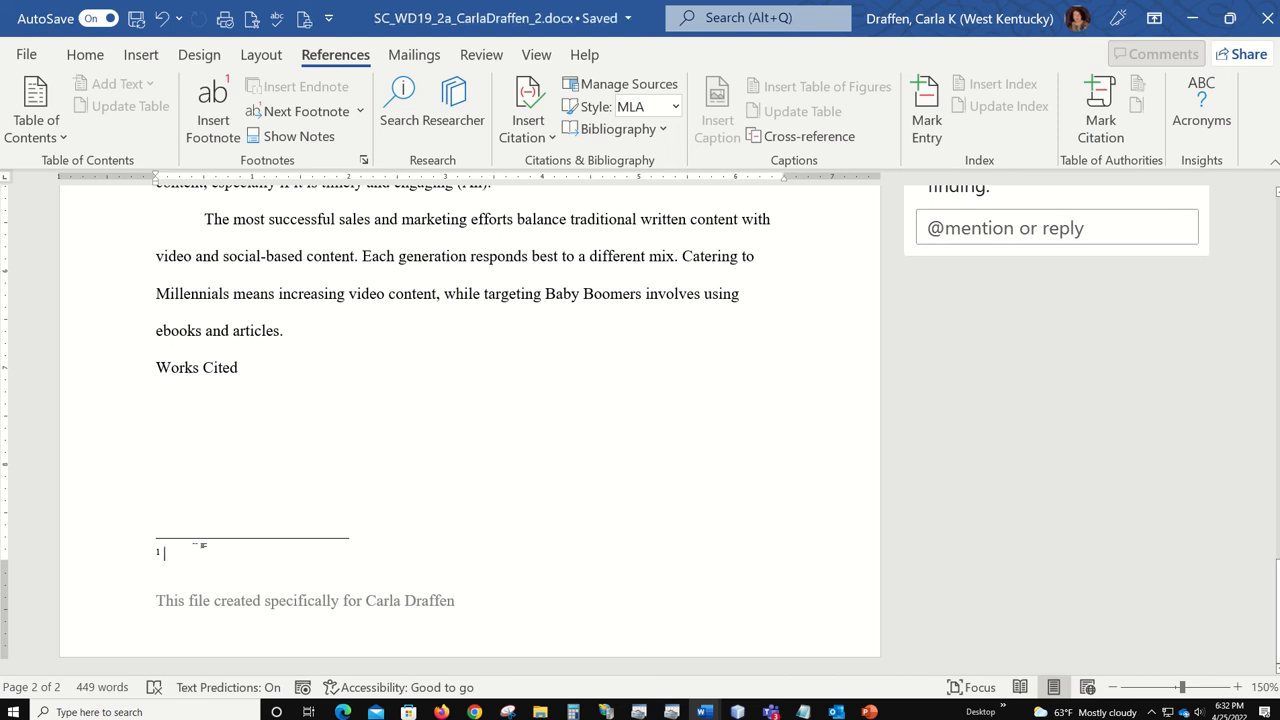
pyautogui.write('These')
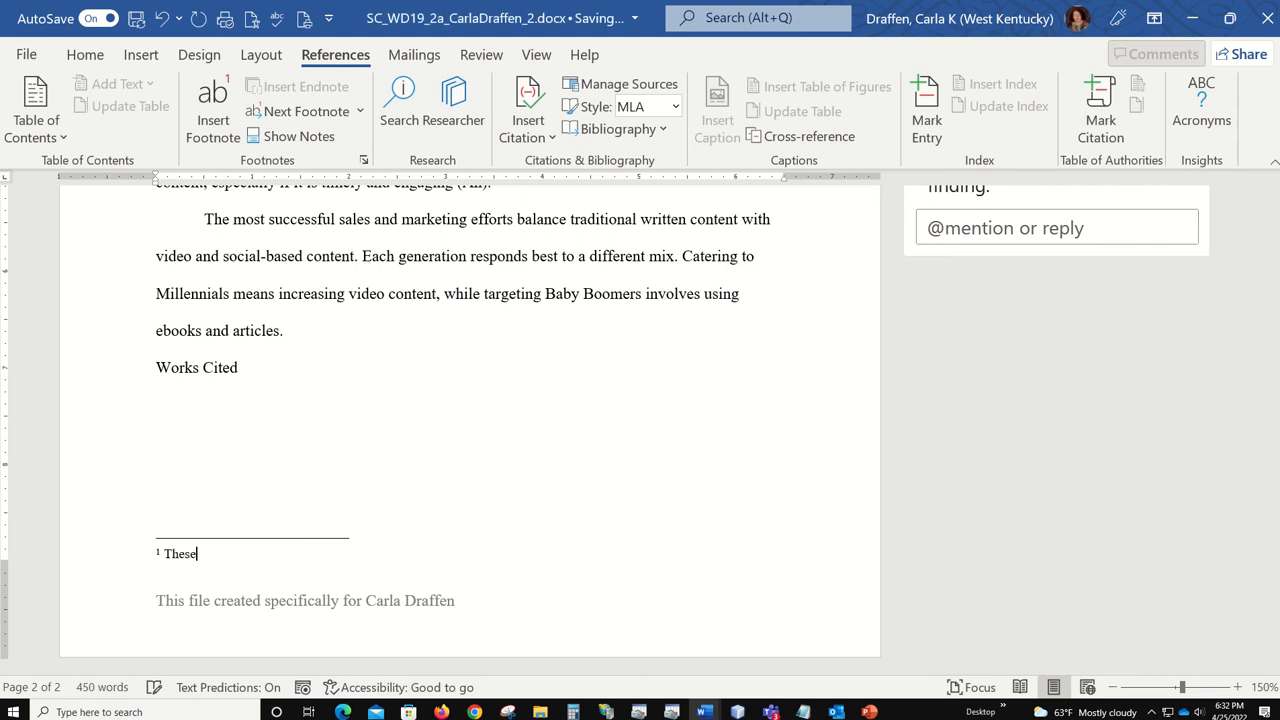
pyautogui.write(' ads include banner and disp')
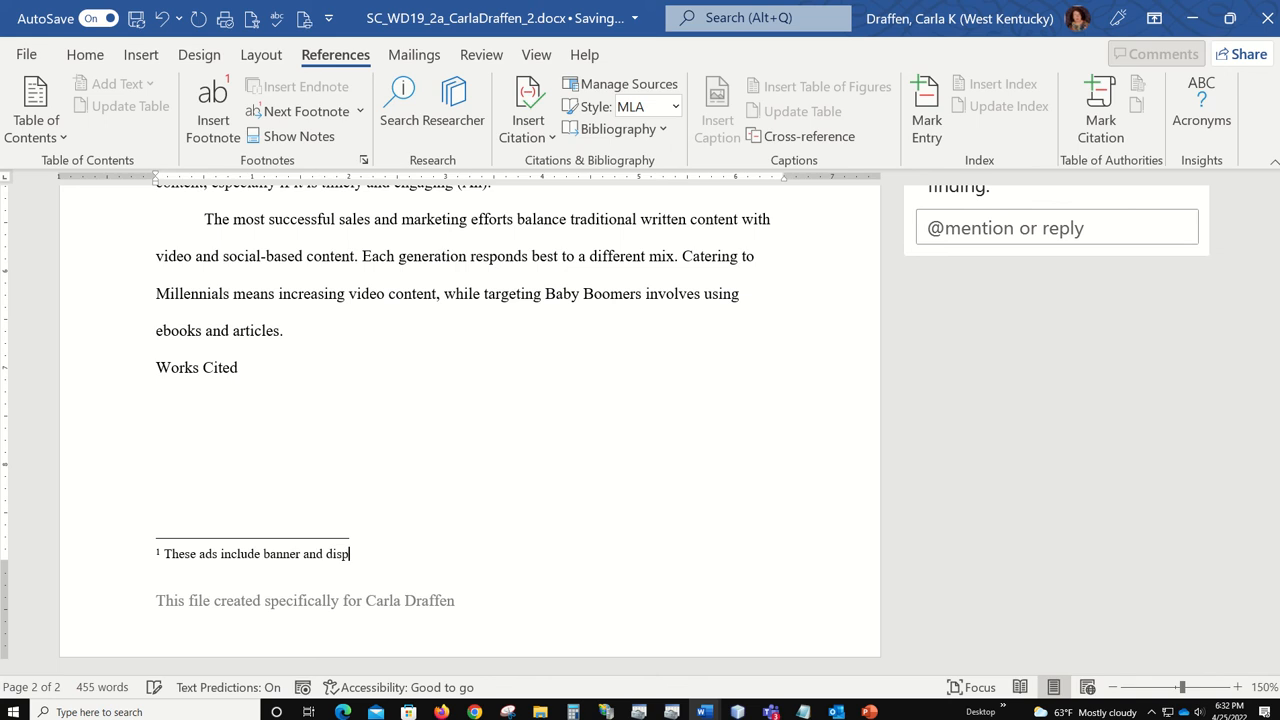
pyautogui.write('lay ads.')
# Consult the instructions, and set the Footnote Text style of the new footnote to font size 12 and double line spacing.
pyautogui.hotkey('alt', 'Tab')
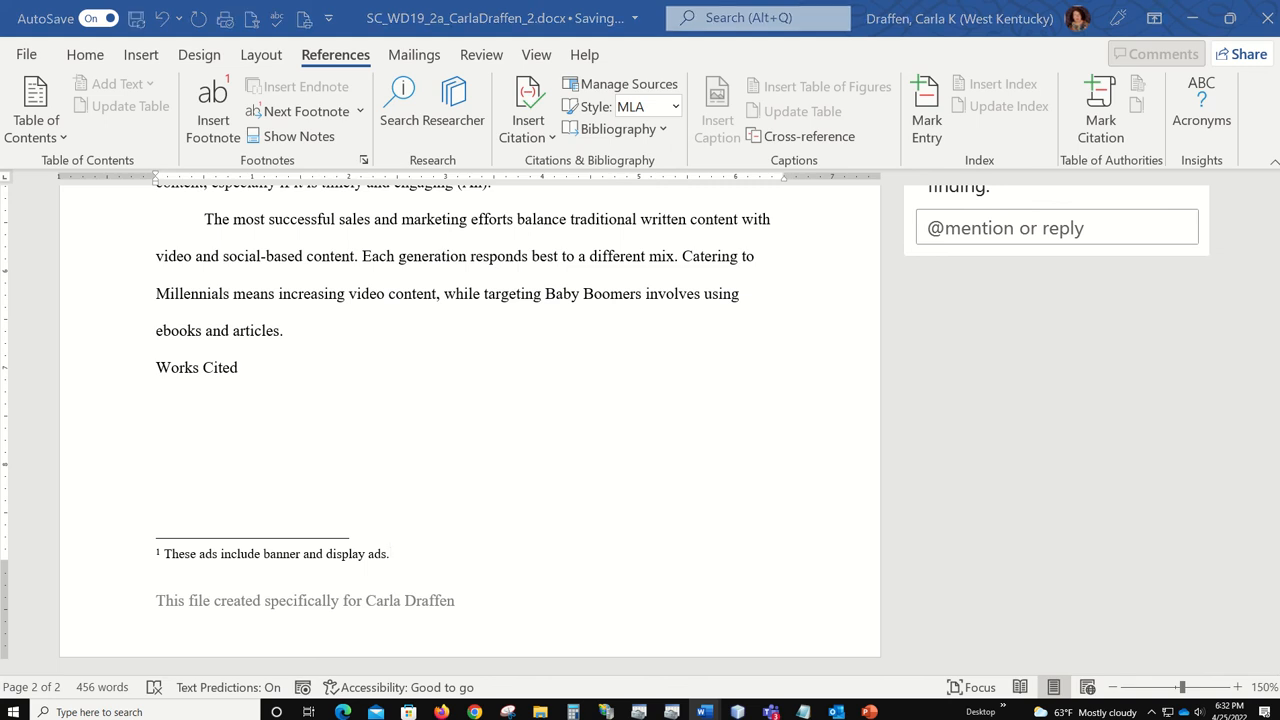
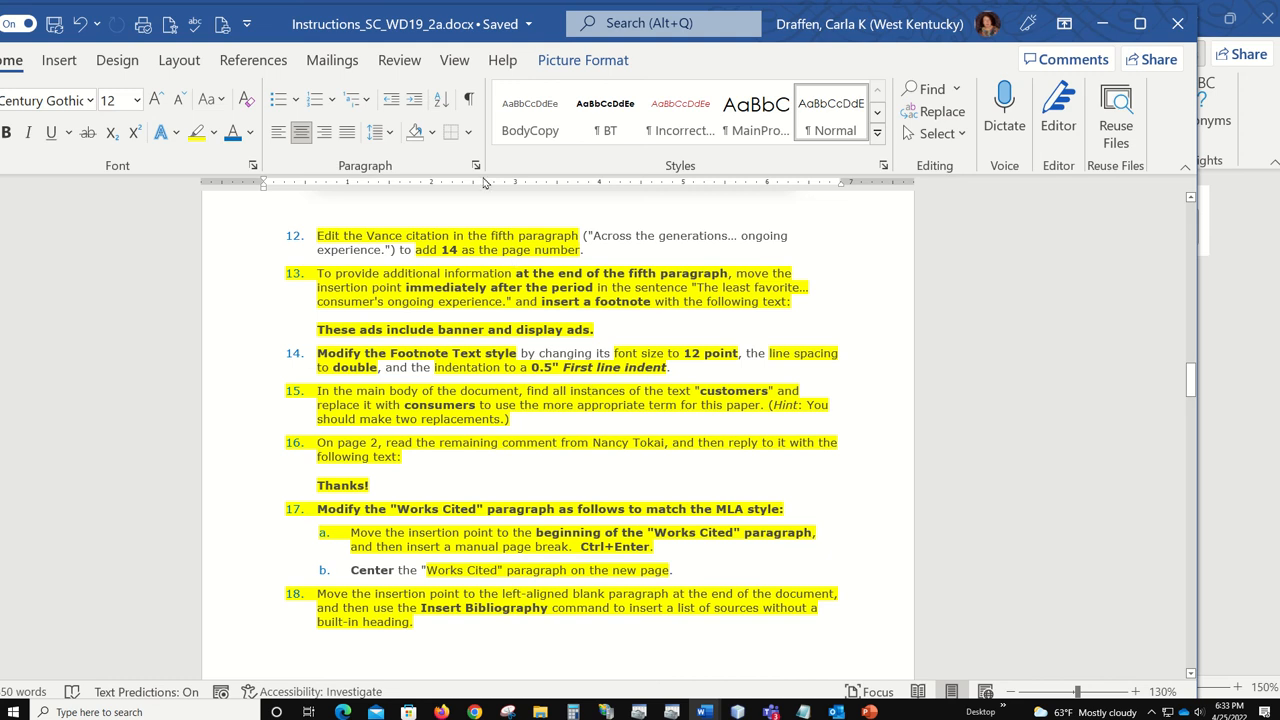
pyautogui.moveTo(555, 13); pyautogui.dragTo(1279, 26)
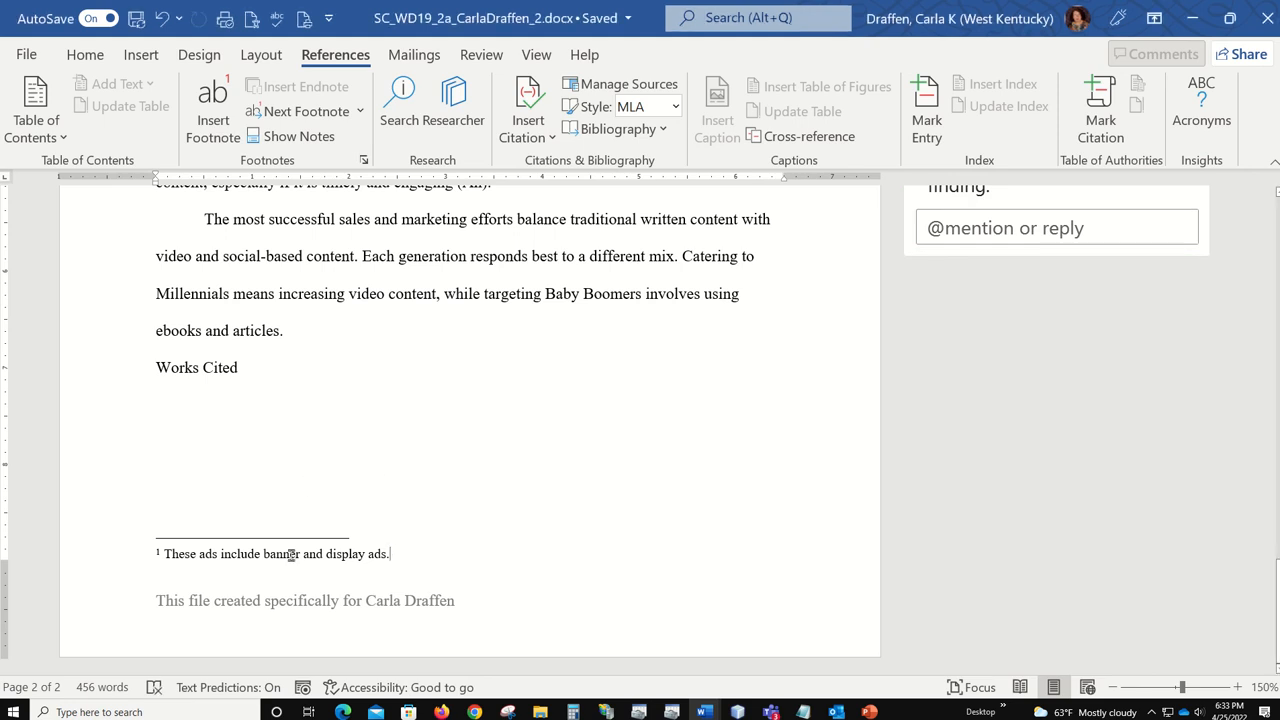
pyautogui.moveTo(167, 556); pyautogui.dragTo(420, 557)
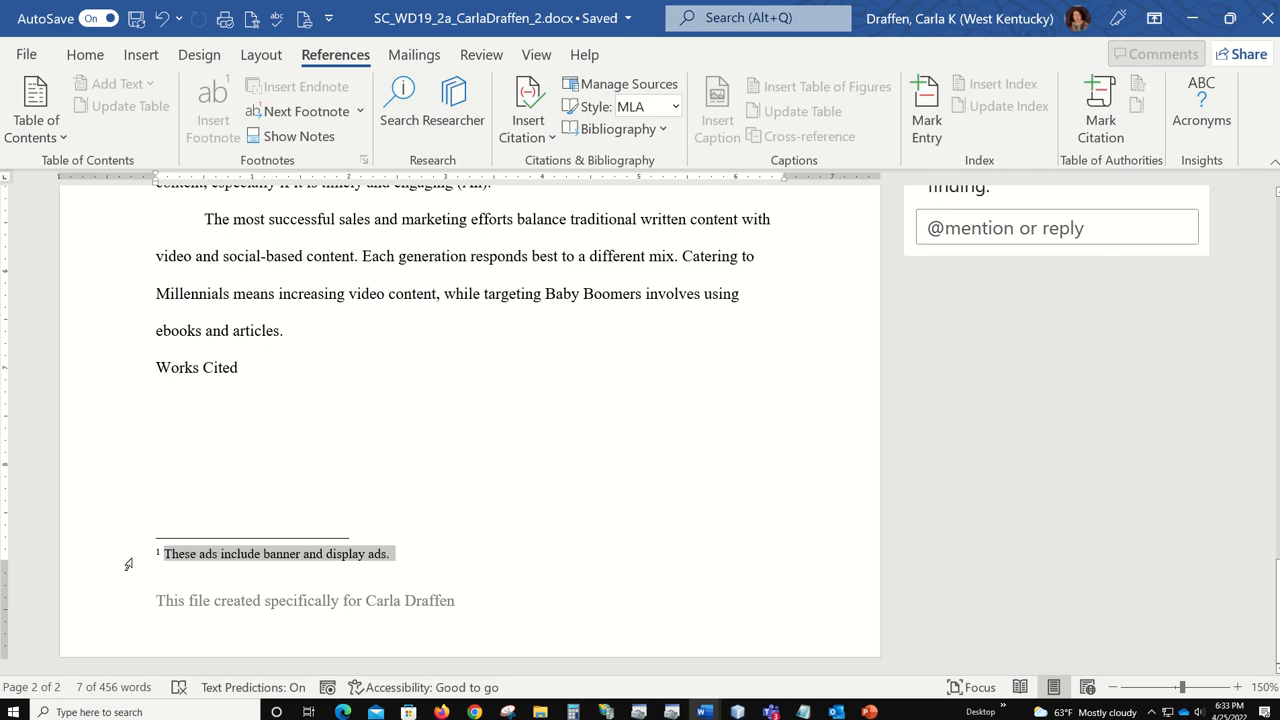
pyautogui.moveTo(154, 548); pyautogui.dragTo(421, 546)
pyautogui.click(88, 56)
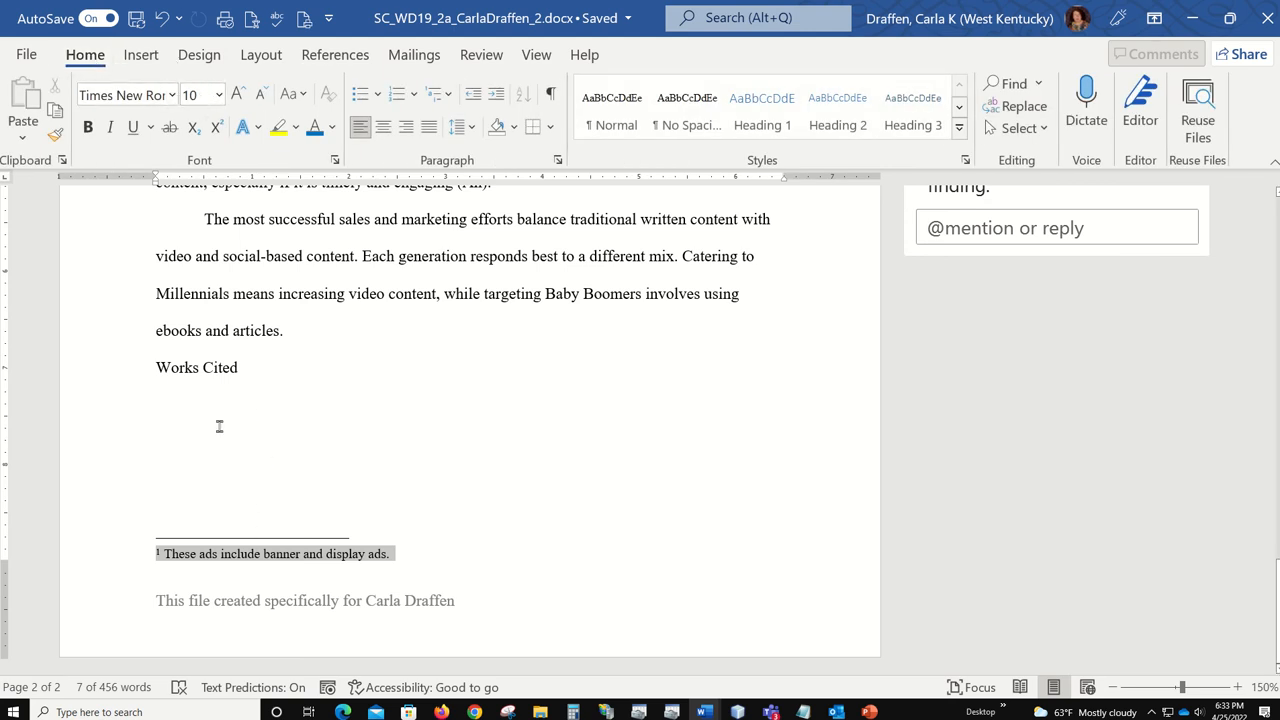
pyautogui.rightClick(268, 557)
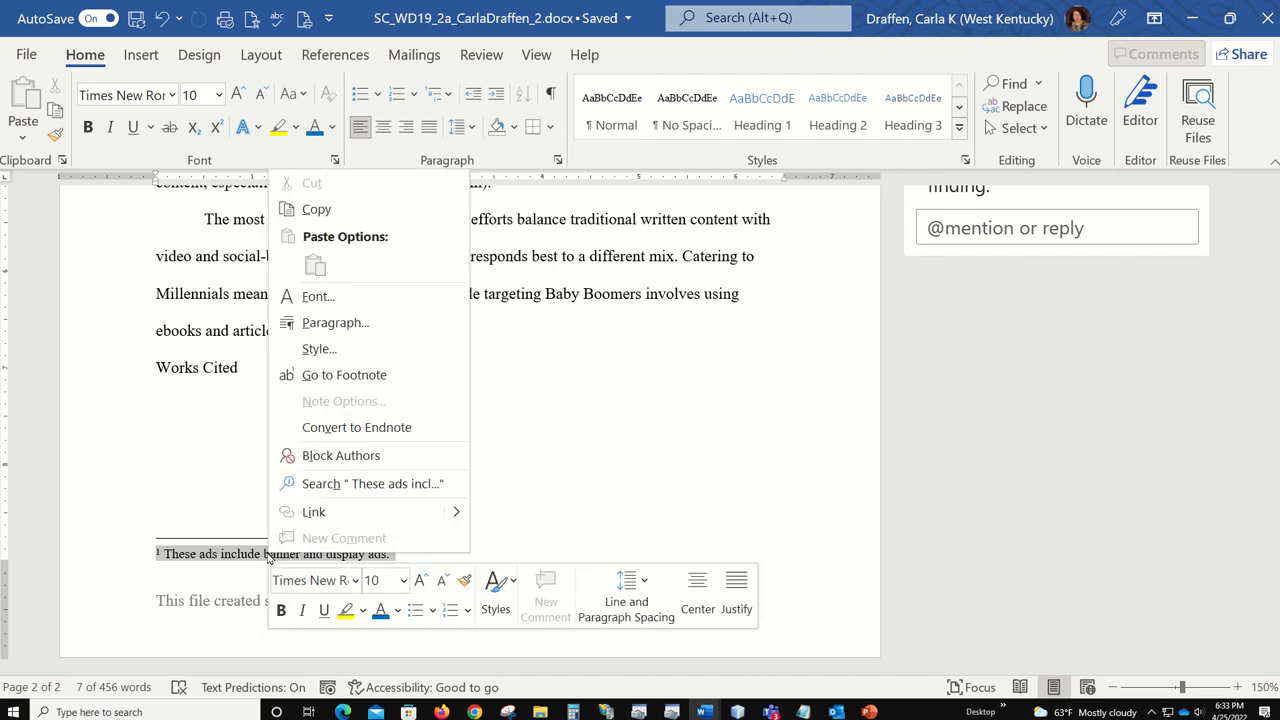
pyautogui.click(319, 349)
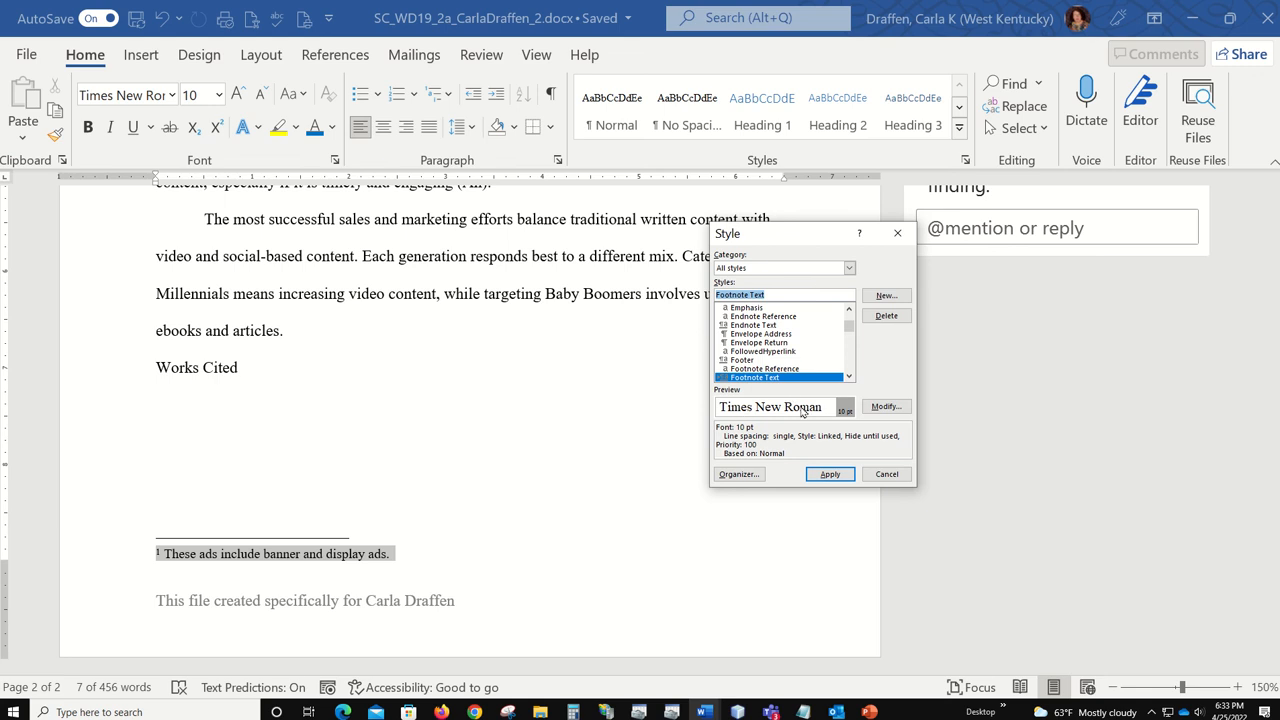
pyautogui.click(885, 408)
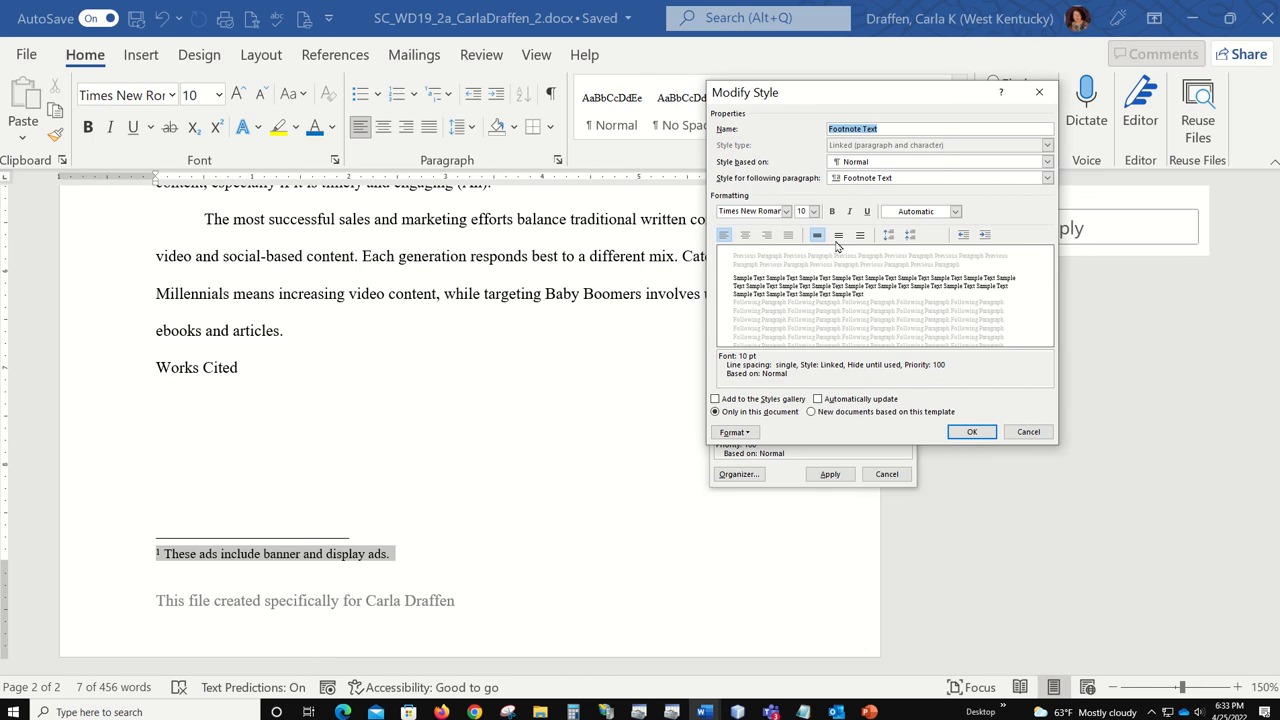
pyautogui.click(815, 212)
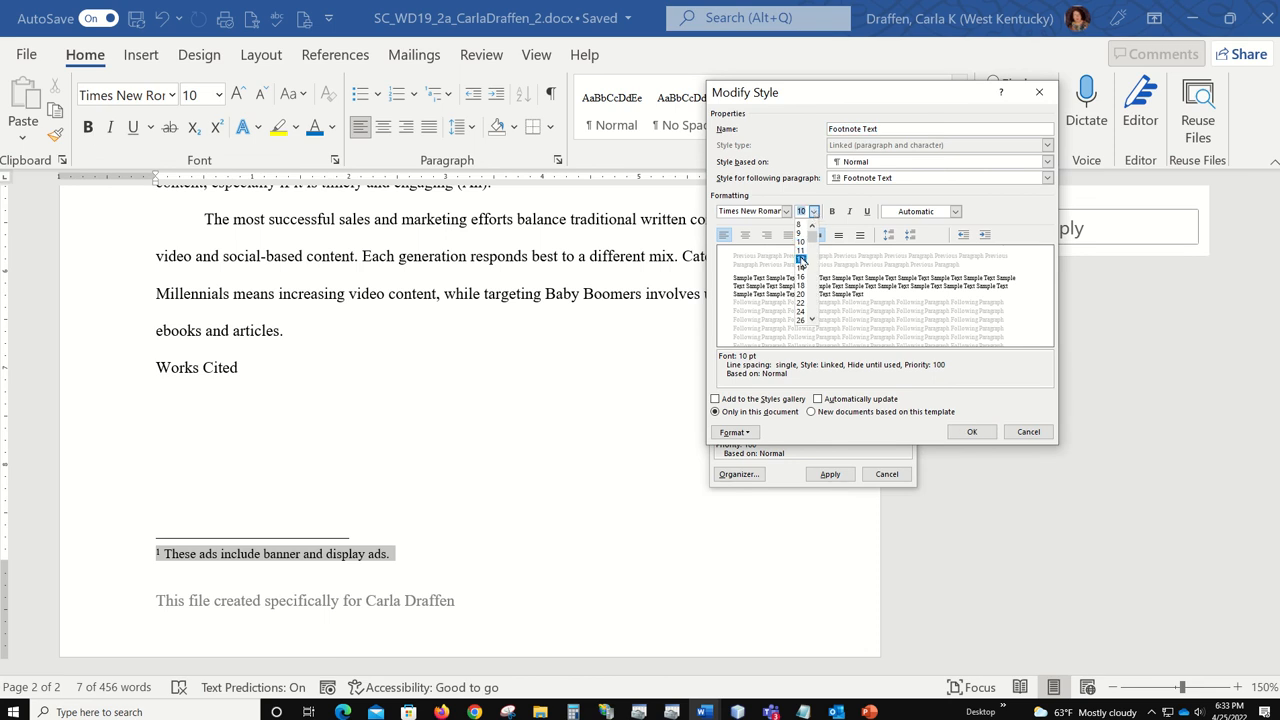
pyautogui.click(800, 259)
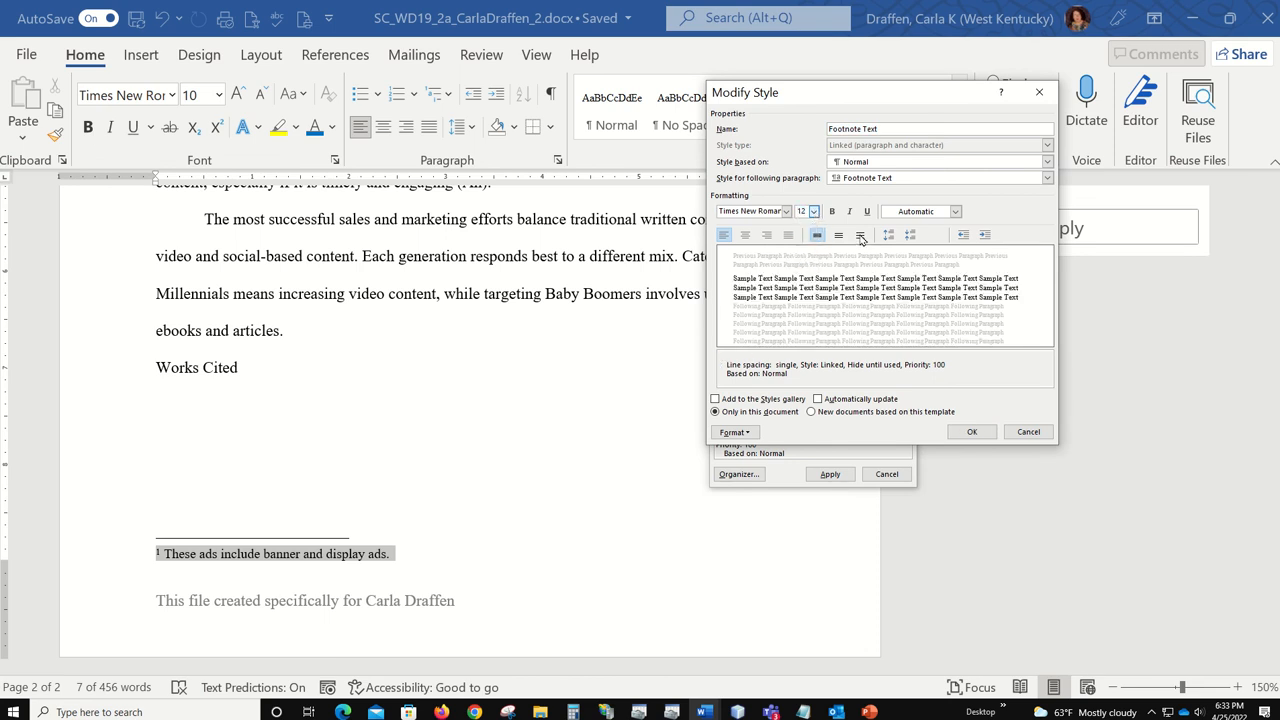
pyautogui.click(860, 236)
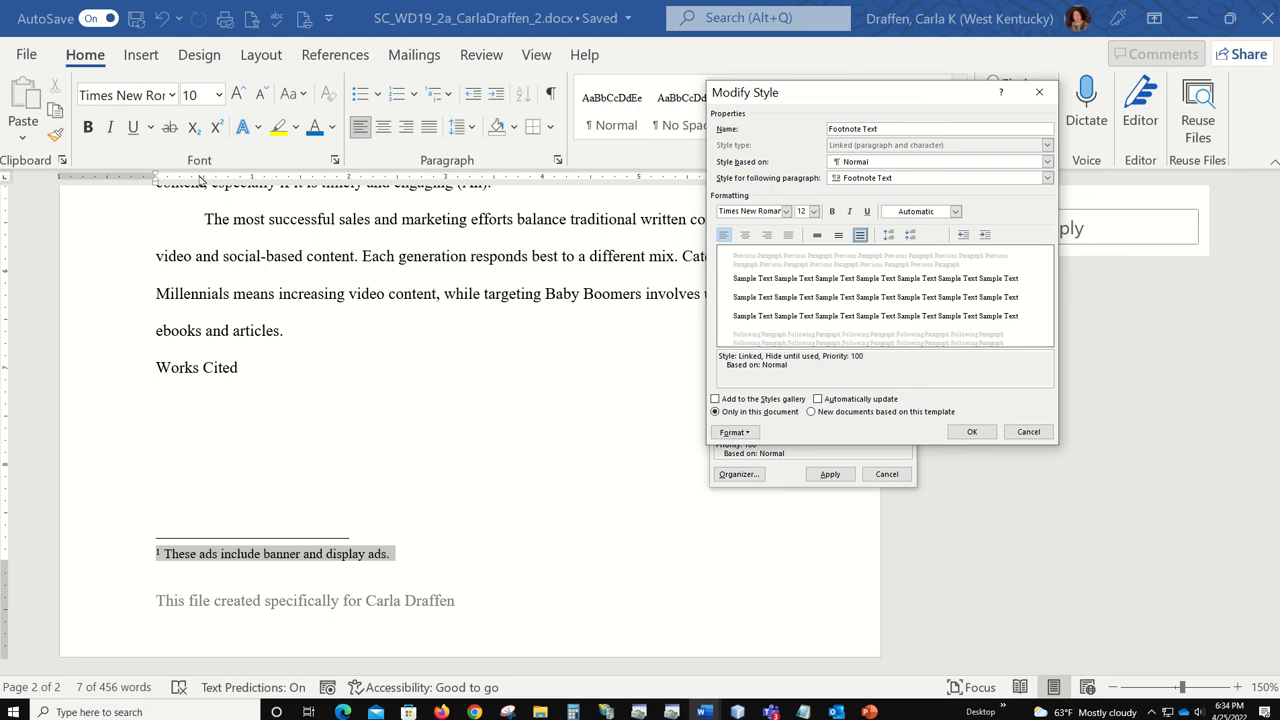
# Give the Footnote Text style a 0.5" first line indent and apply the modified style to the footnote.
pyautogui.click(752, 433)
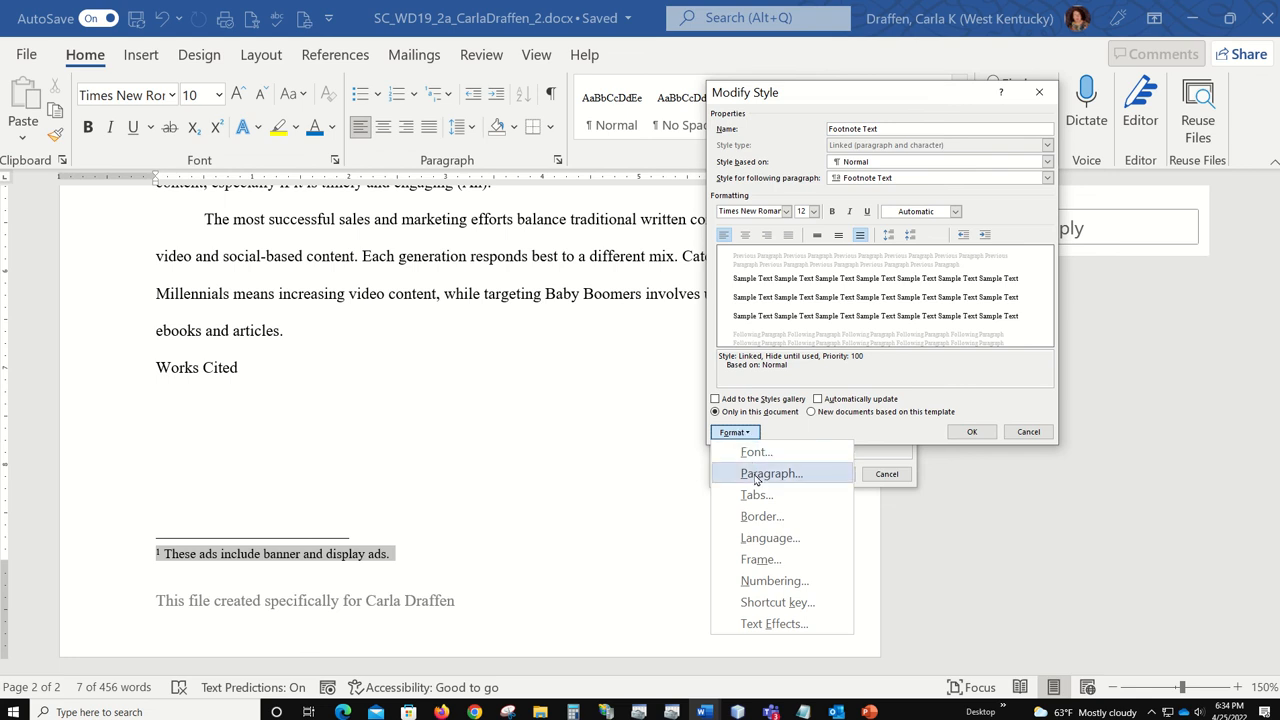
pyautogui.click(755, 474)
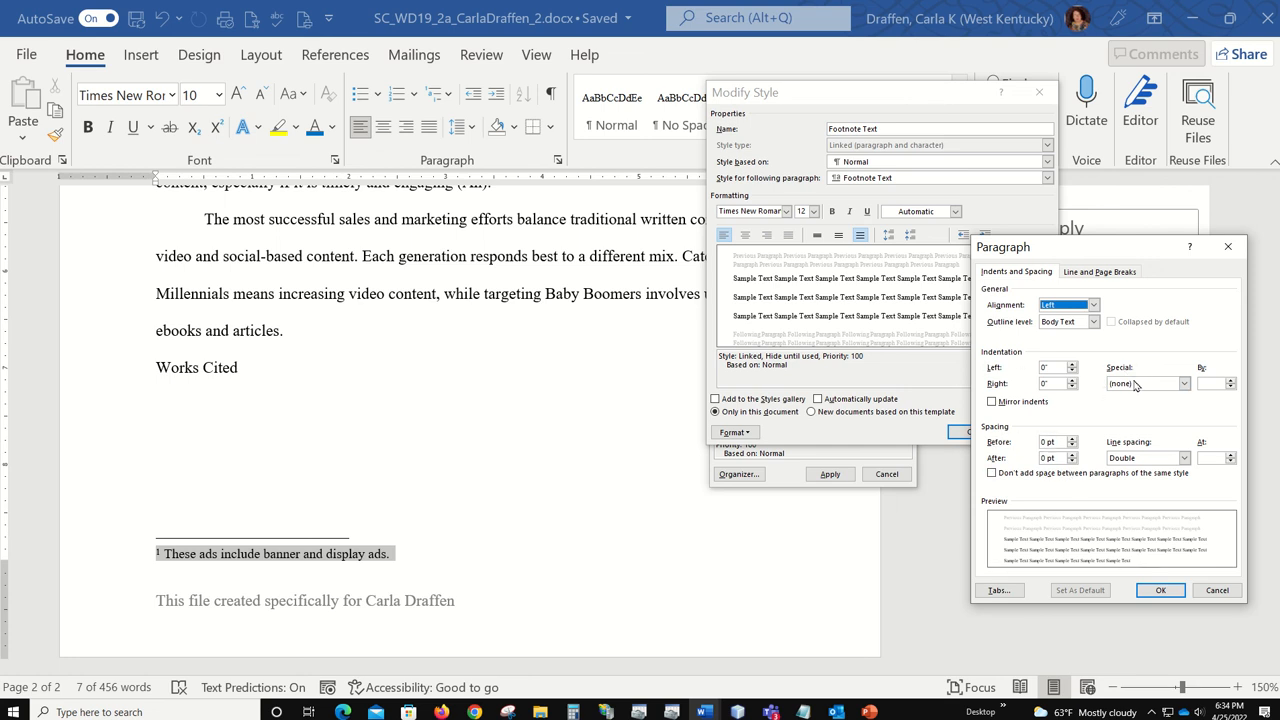
pyautogui.click(1184, 386)
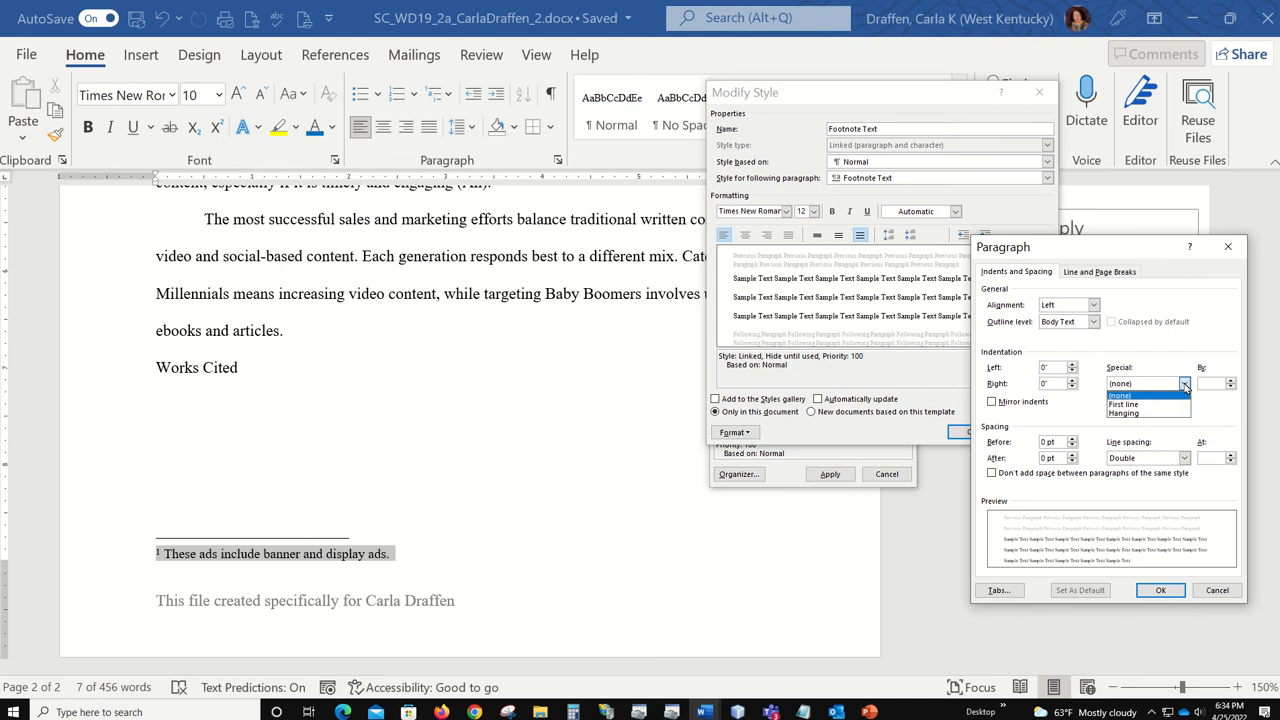
pyautogui.click(1163, 404)
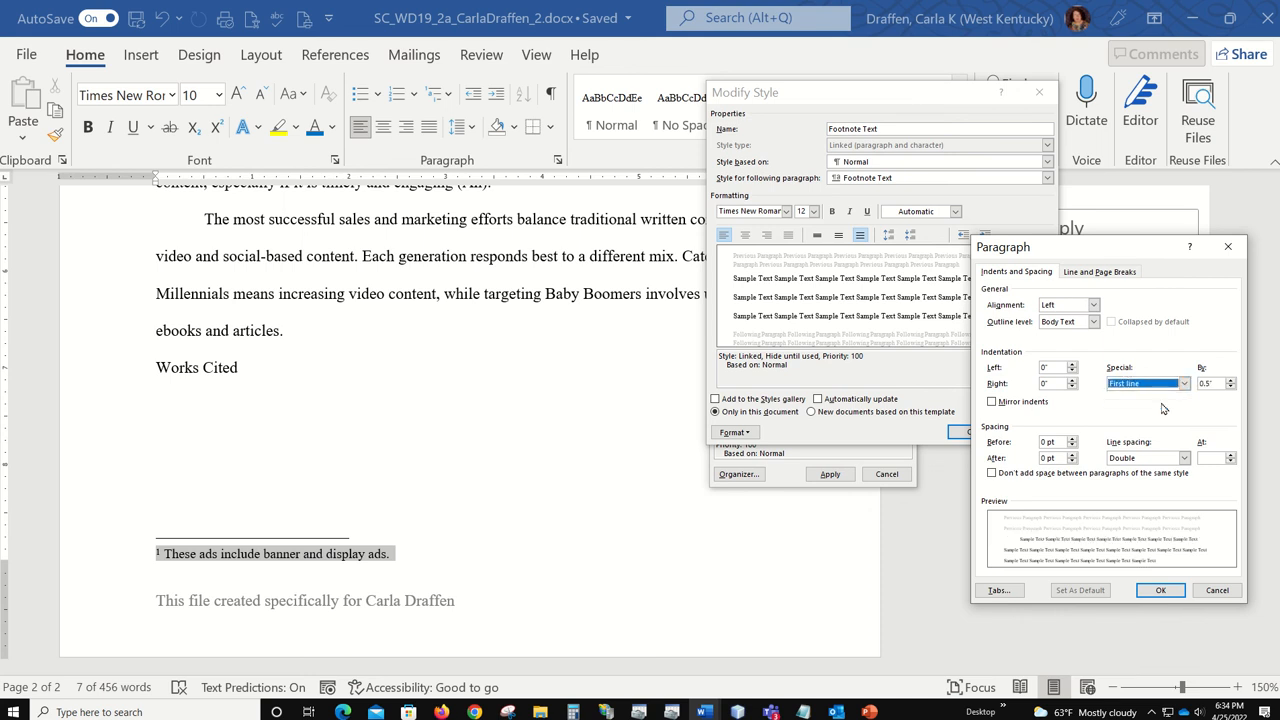
pyautogui.click(1159, 591)
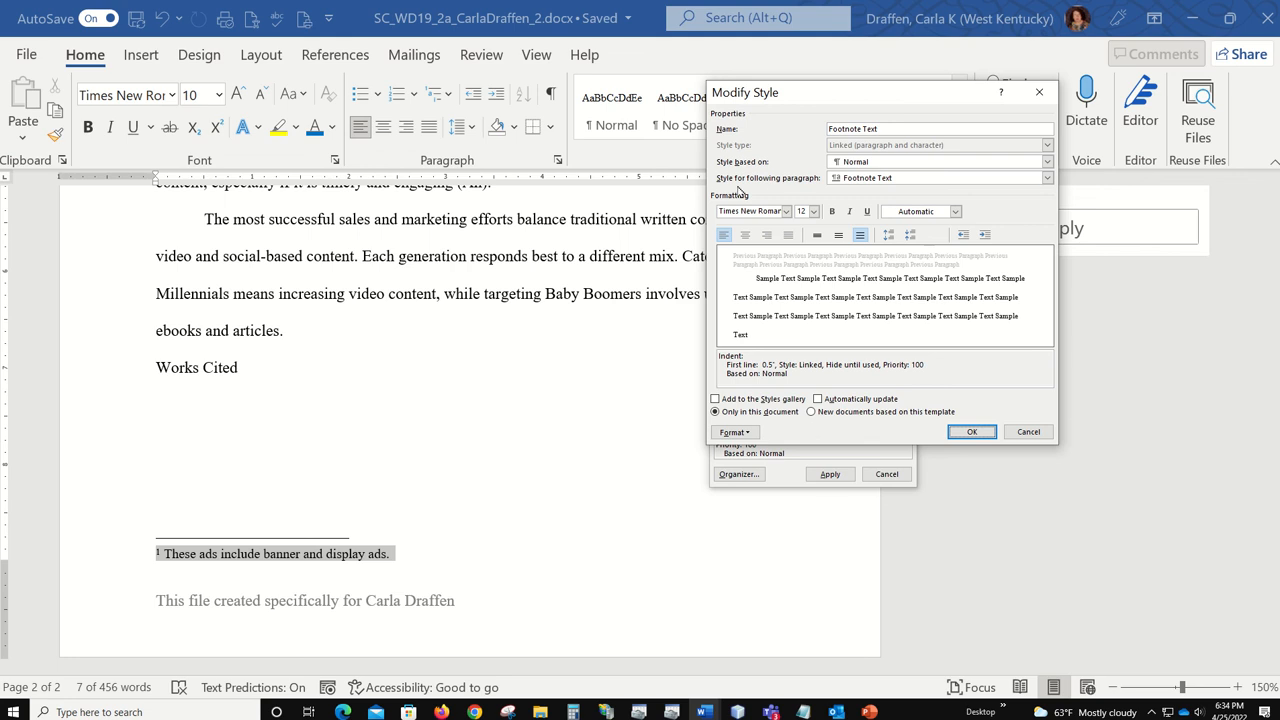
pyautogui.click(972, 431)
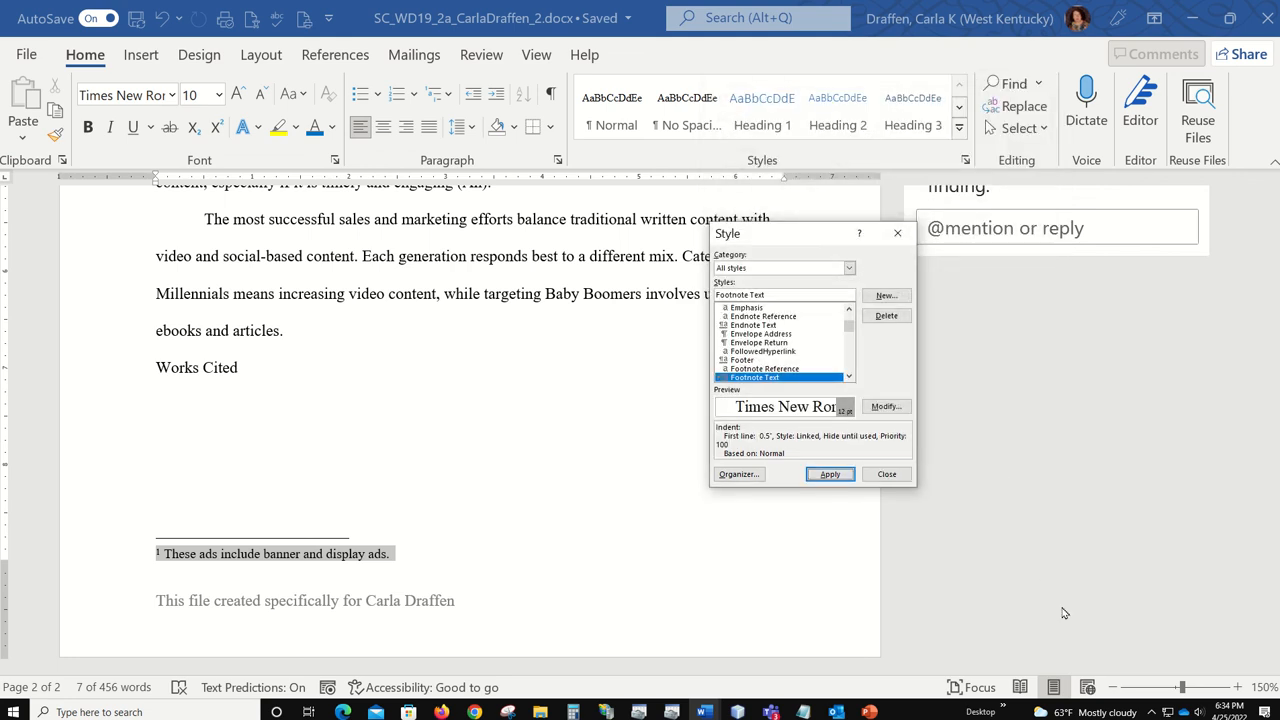
pyautogui.click(830, 475)
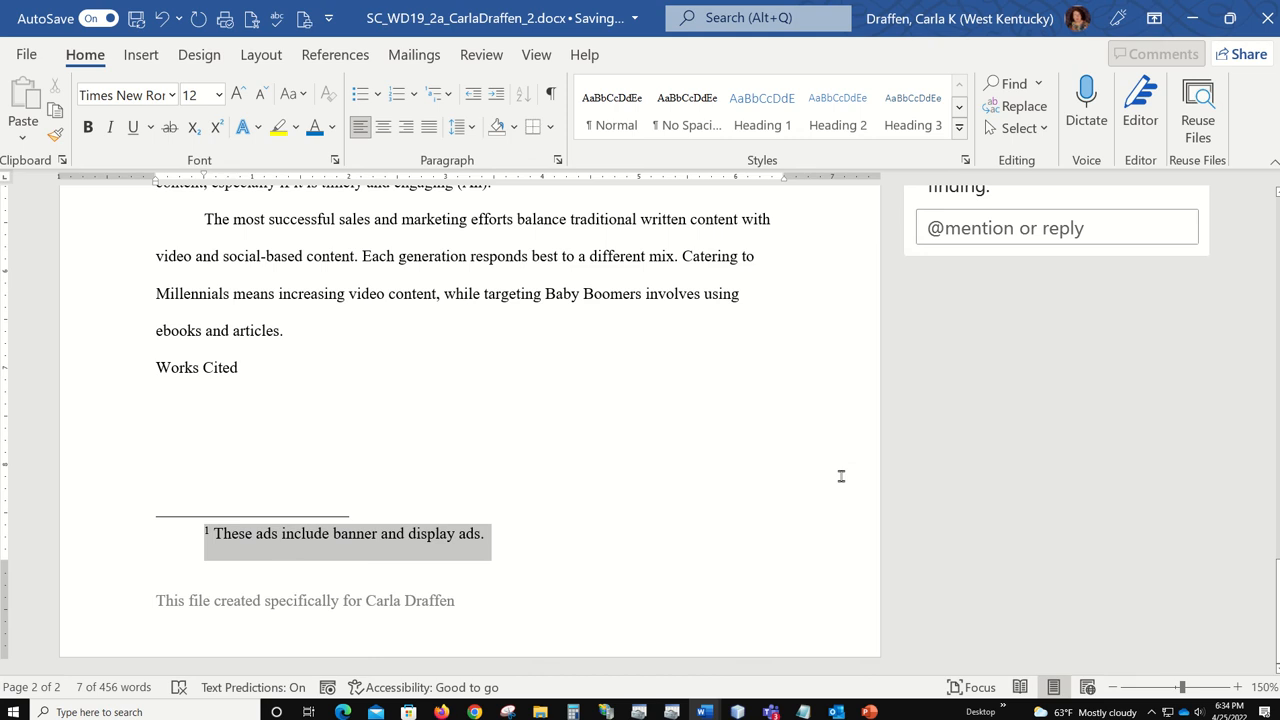
pyautogui.click(998, 490)
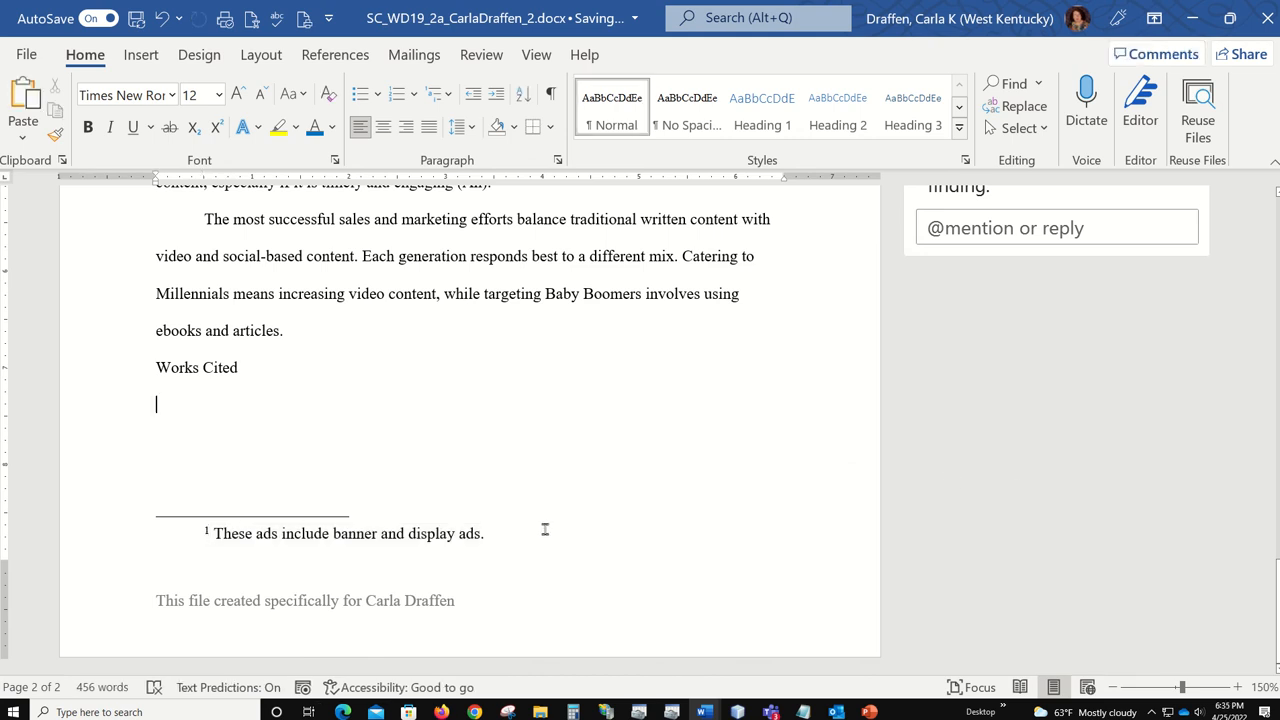
pyautogui.click(395, 535)
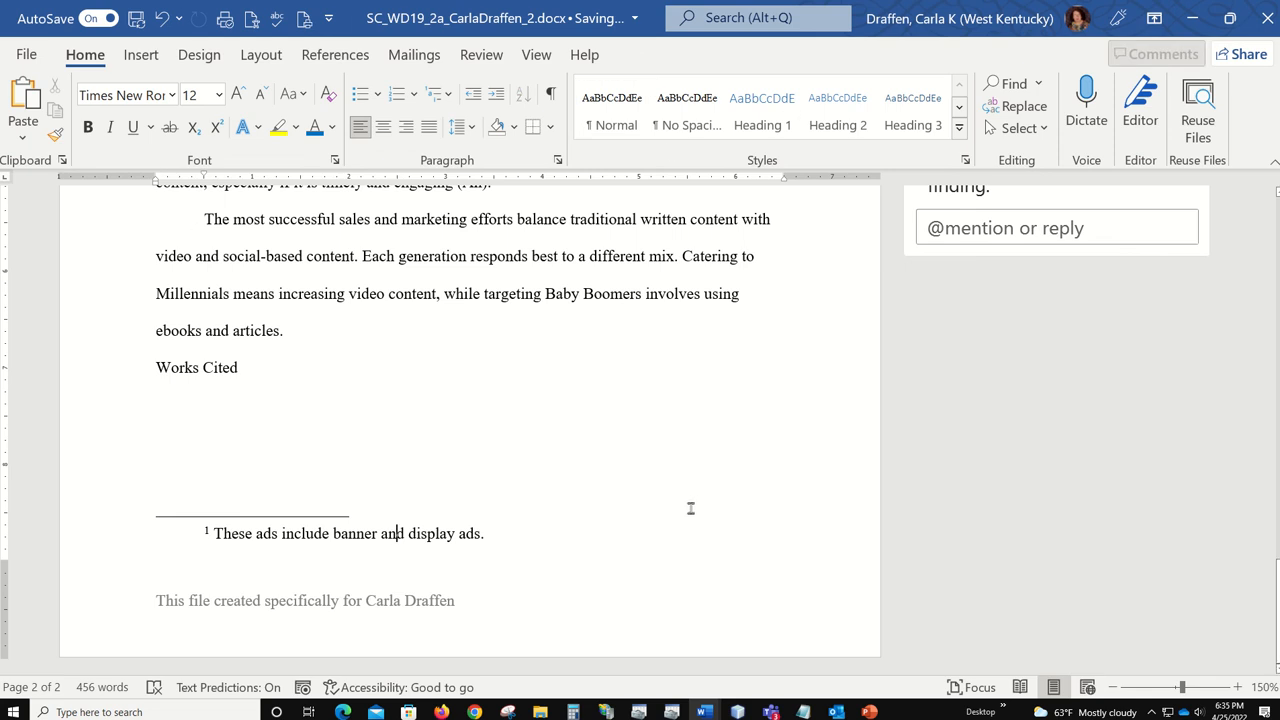
pyautogui.moveTo(232, 535); pyautogui.dragTo(480, 535)
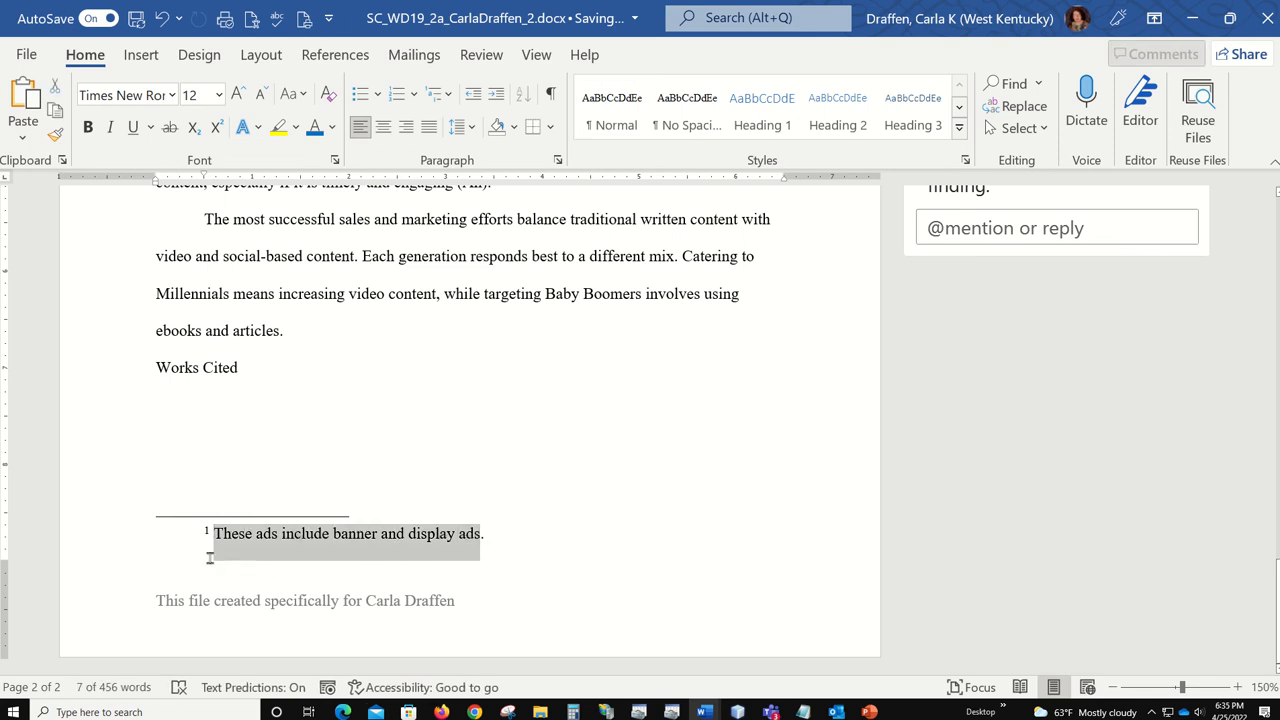
pyautogui.click(155, 336)
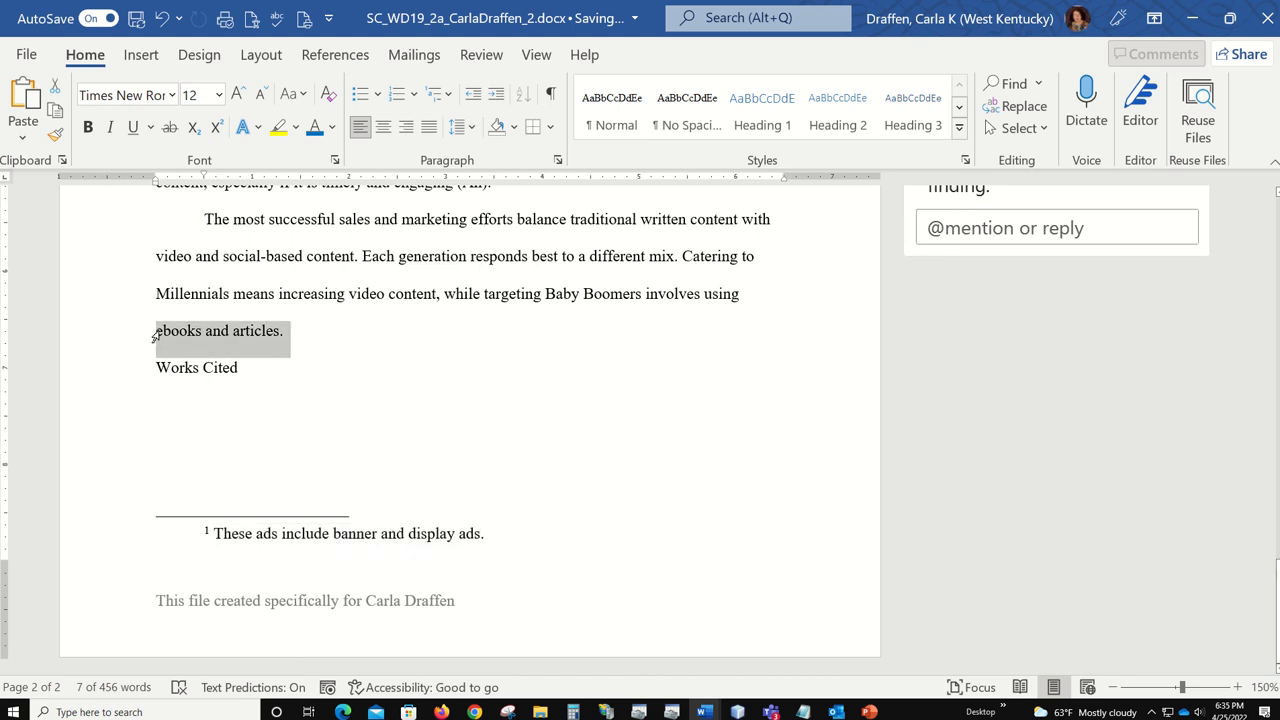
pyautogui.doubleClick(170, 295)
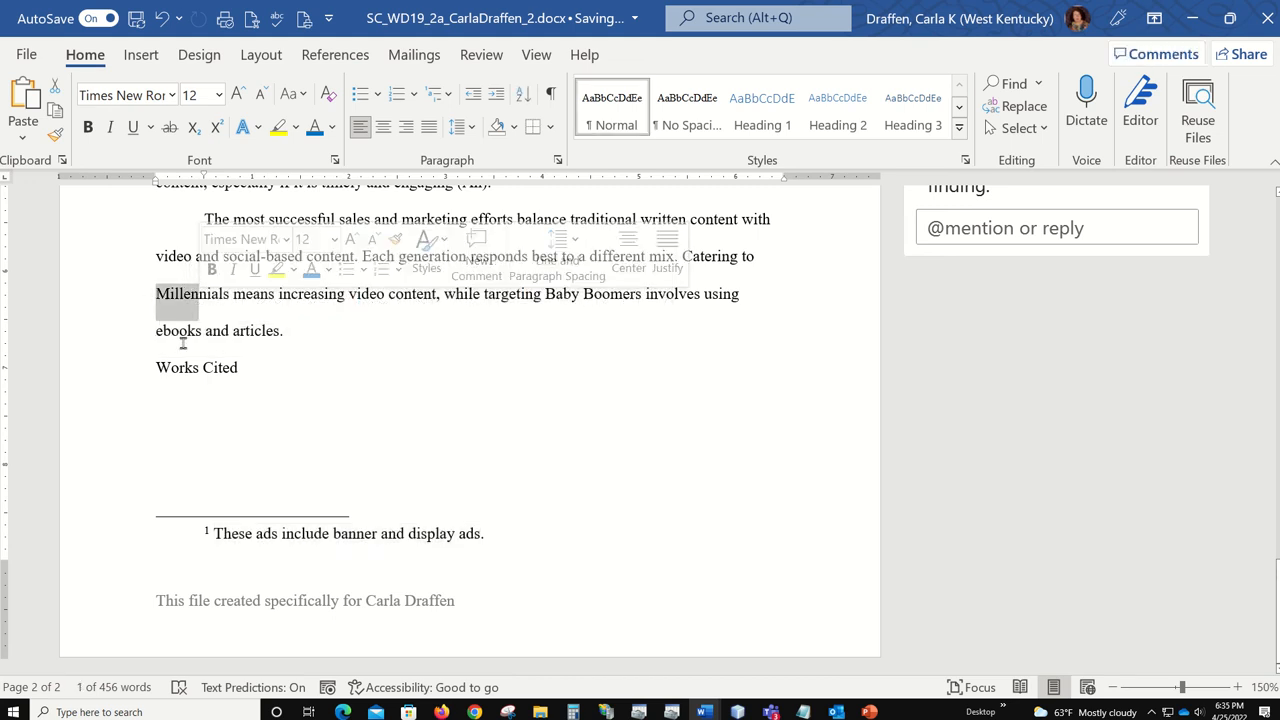
pyautogui.click(645, 555)
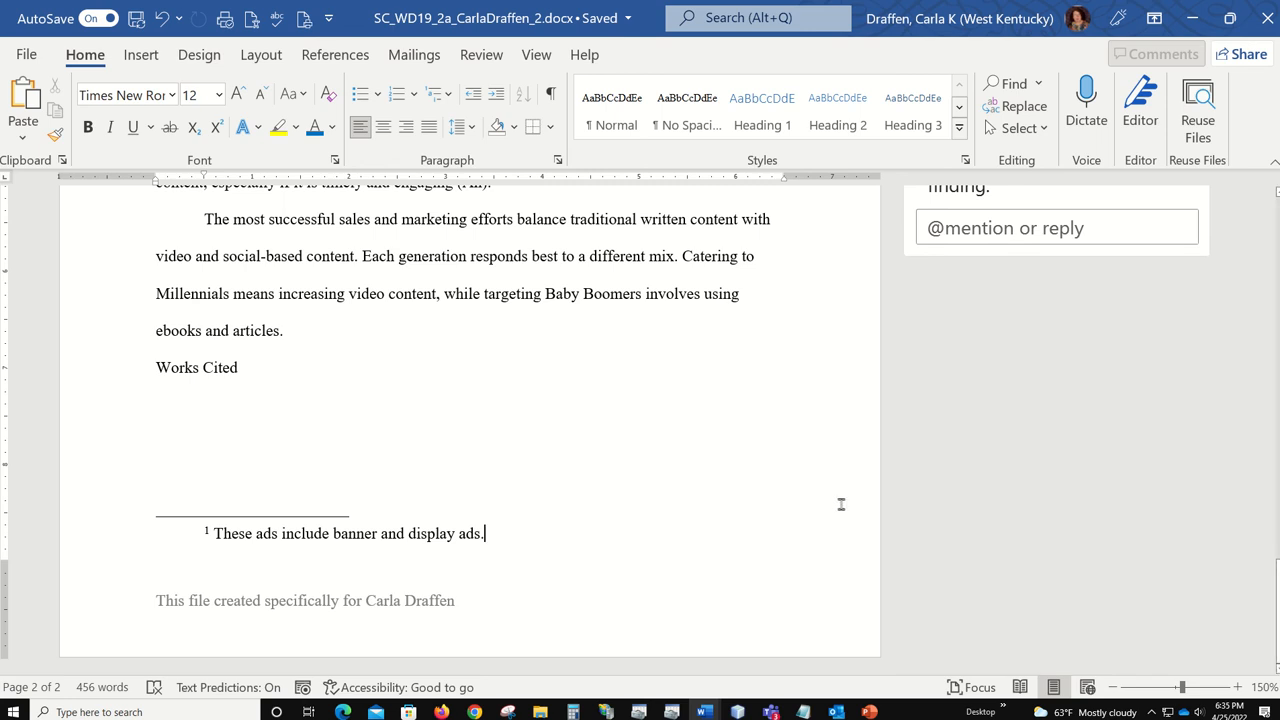
# Replace every occurrence of "customers" with "consumers" throughout the research paper.
pyautogui.hotkey('ctrl', 'Home')
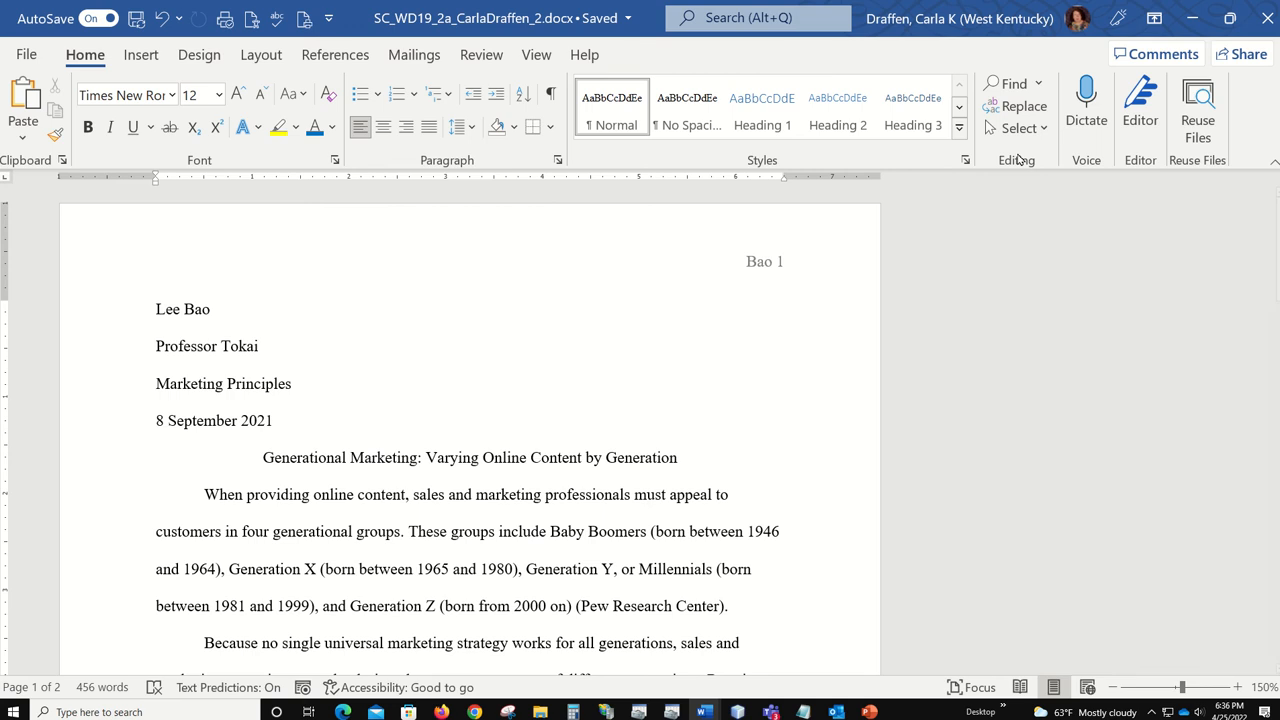
pyautogui.click(1045, 108)
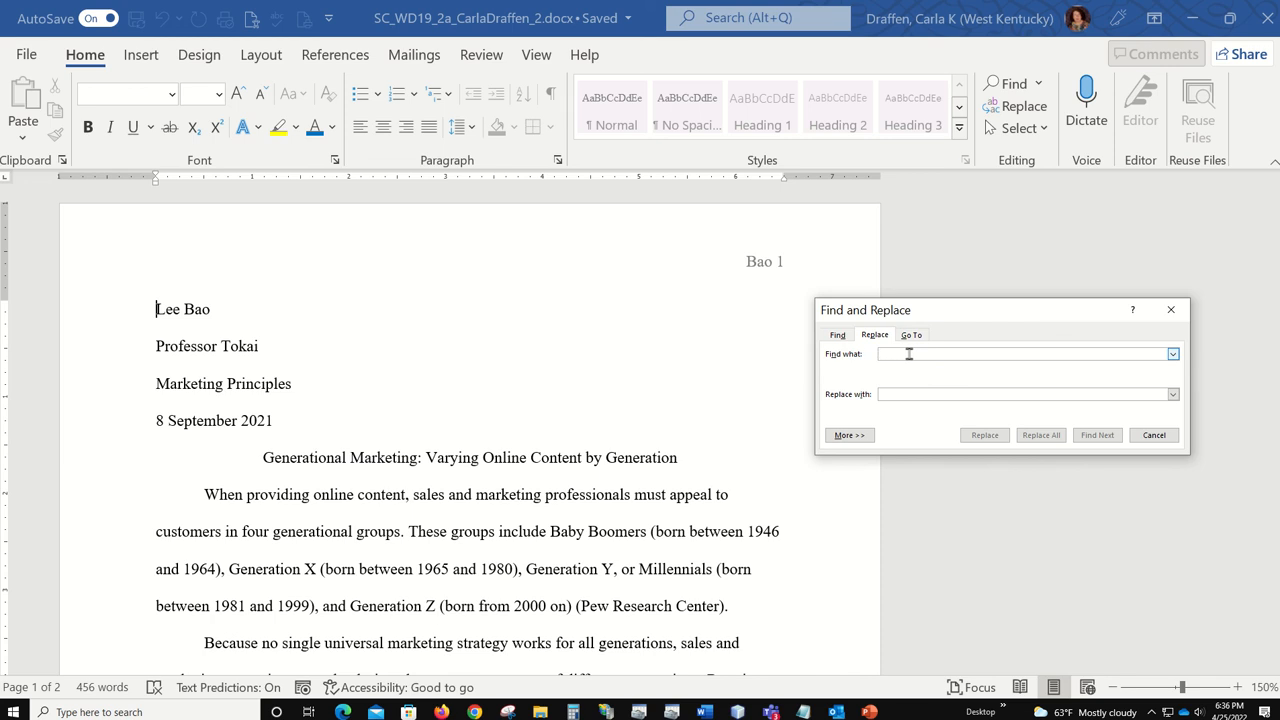
pyautogui.write('customers')
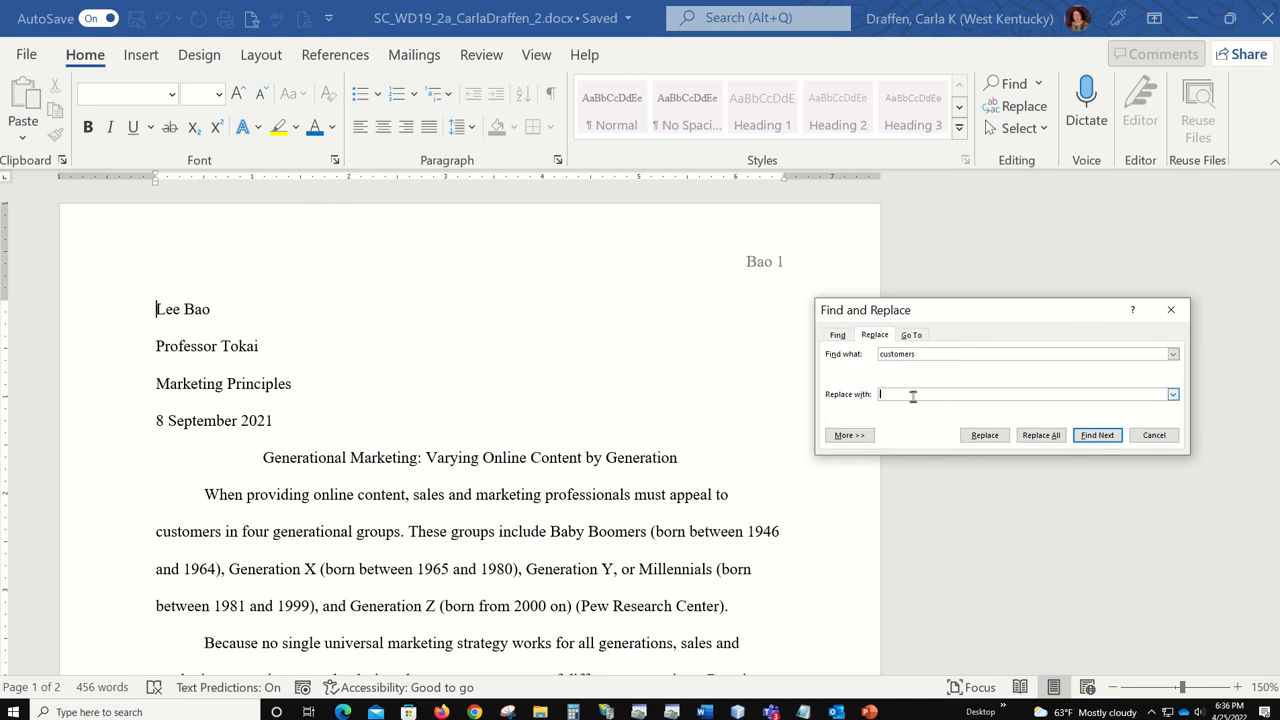
pyautogui.write('consumers')
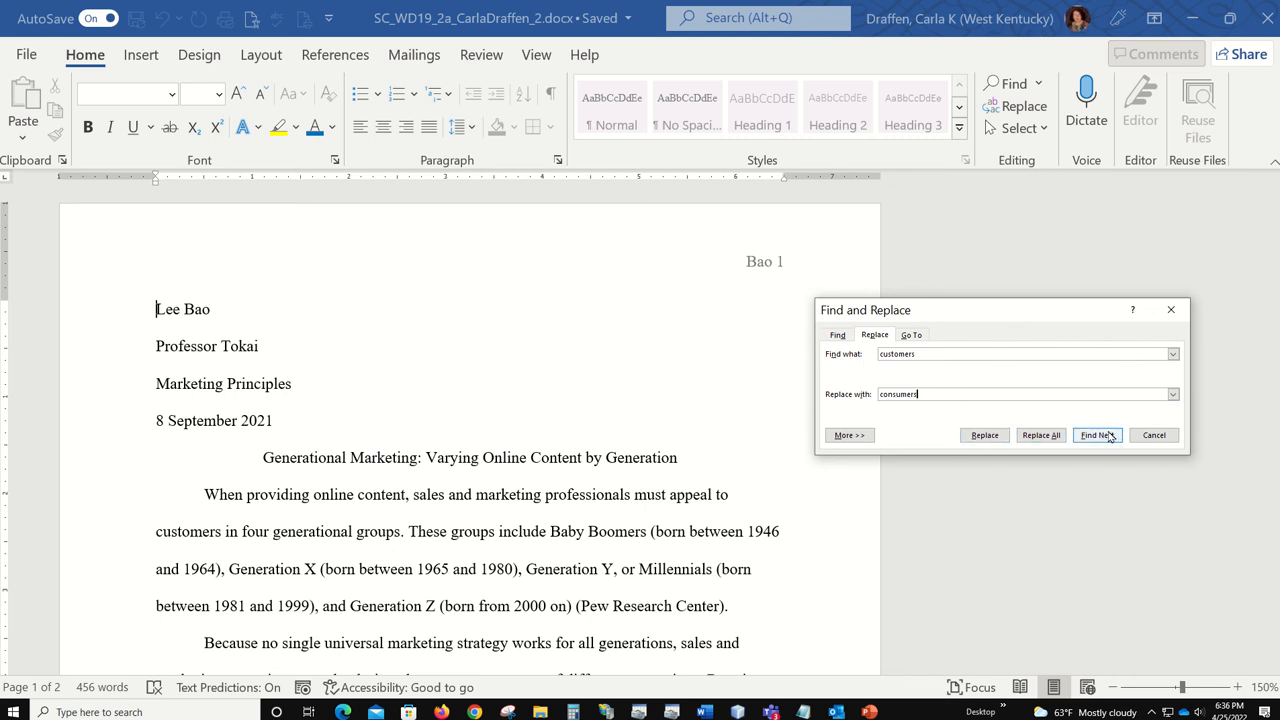
pyautogui.click(1041, 436)
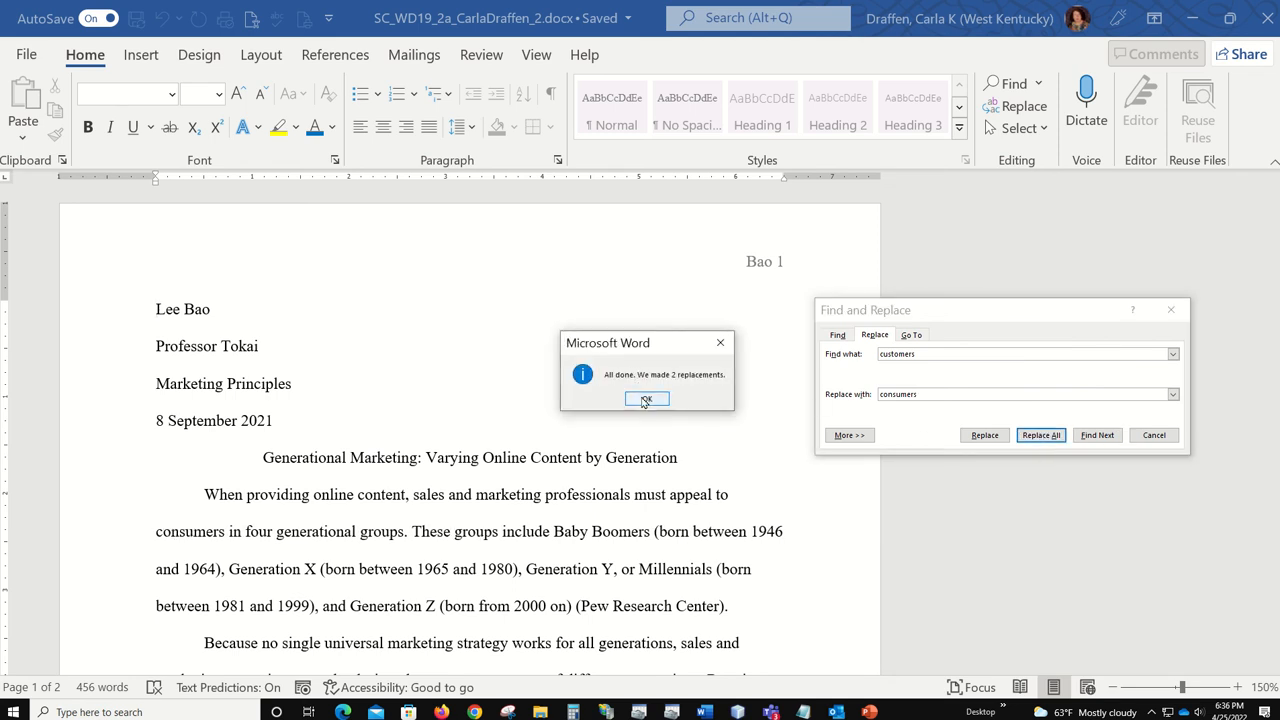
pyautogui.click(646, 399)
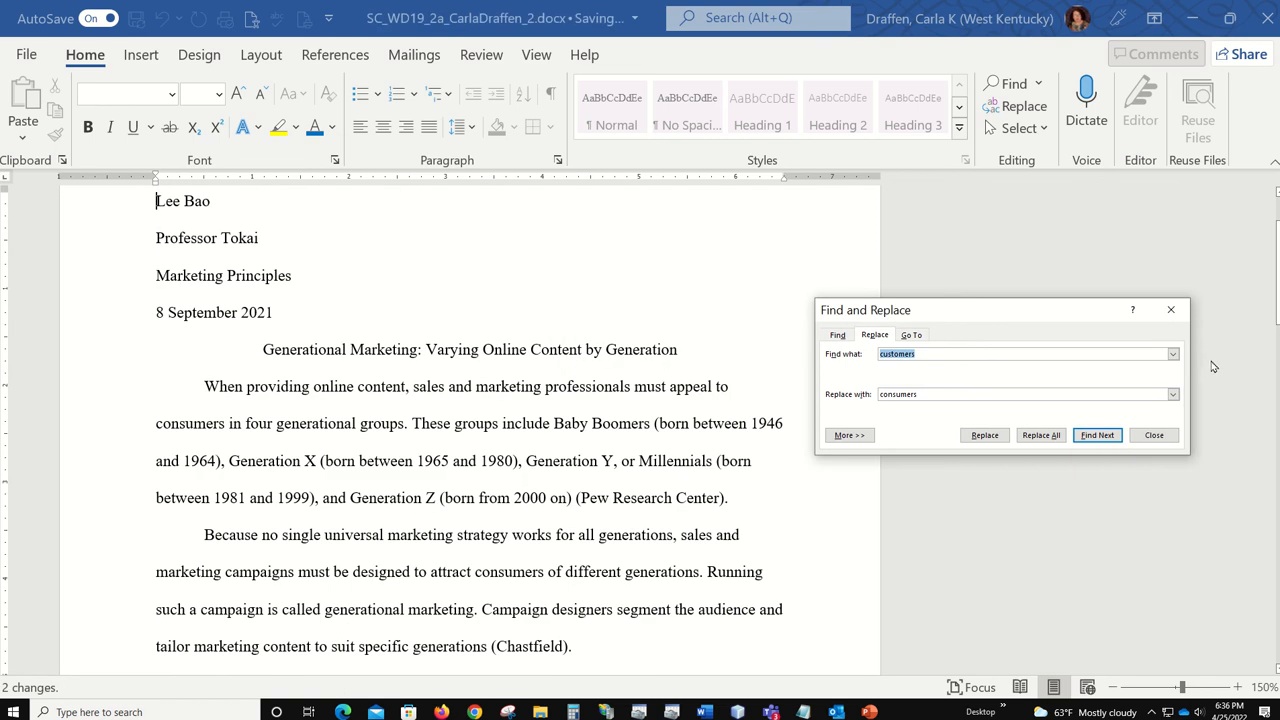
pyautogui.click(1172, 310)
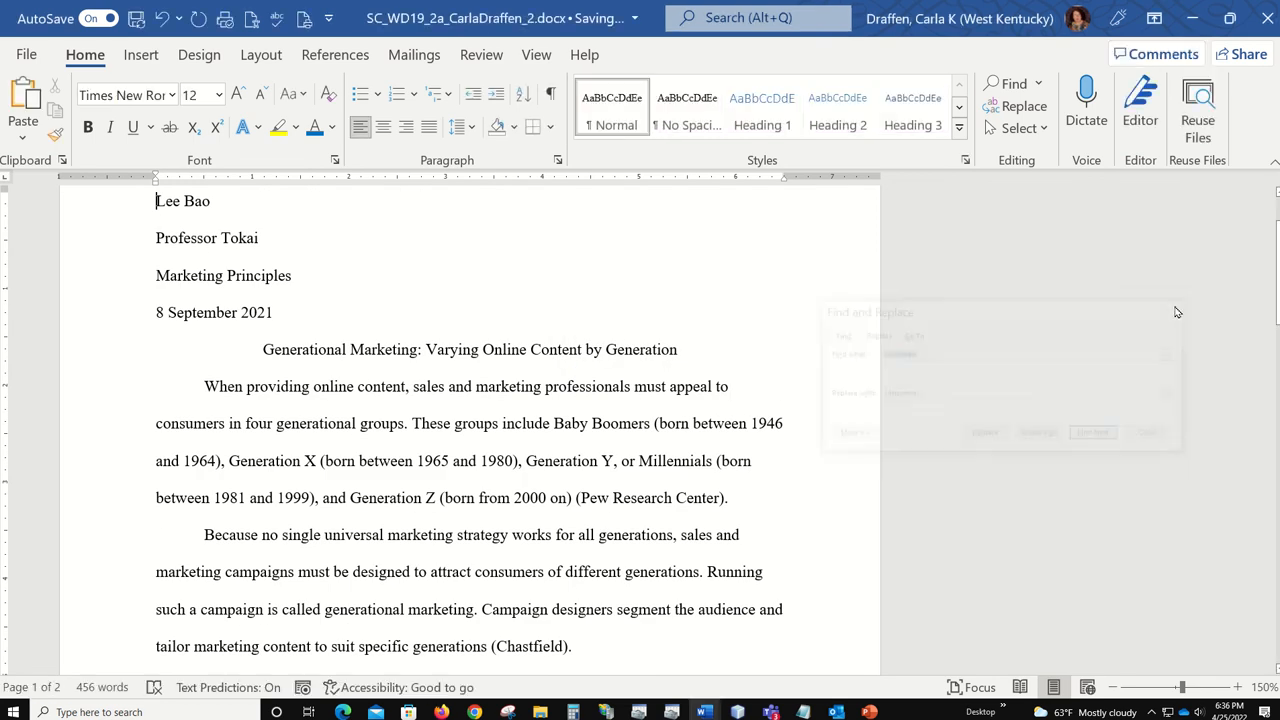
# Search the paper for "consumers" and go through each match to check the replacements.
pyautogui.click(1013, 85)
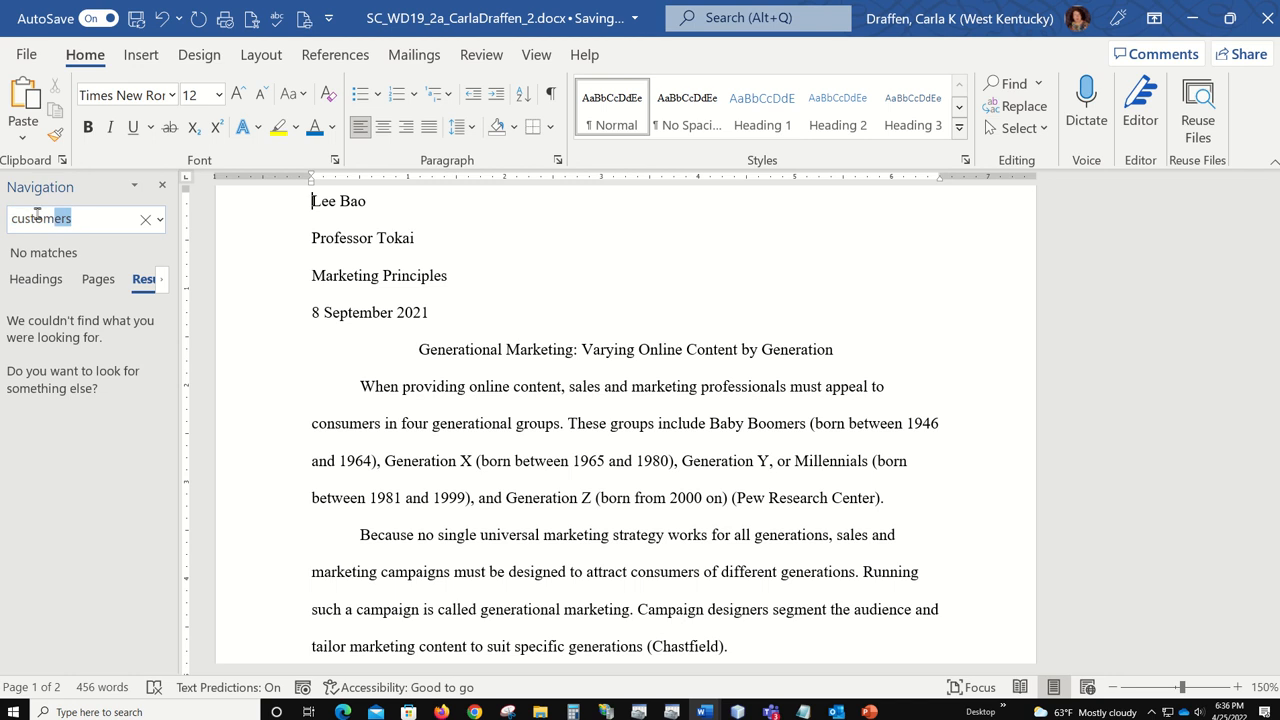
pyautogui.write('Consumers')
pyautogui.click(14, 218)
pyautogui.press('BackSpace')
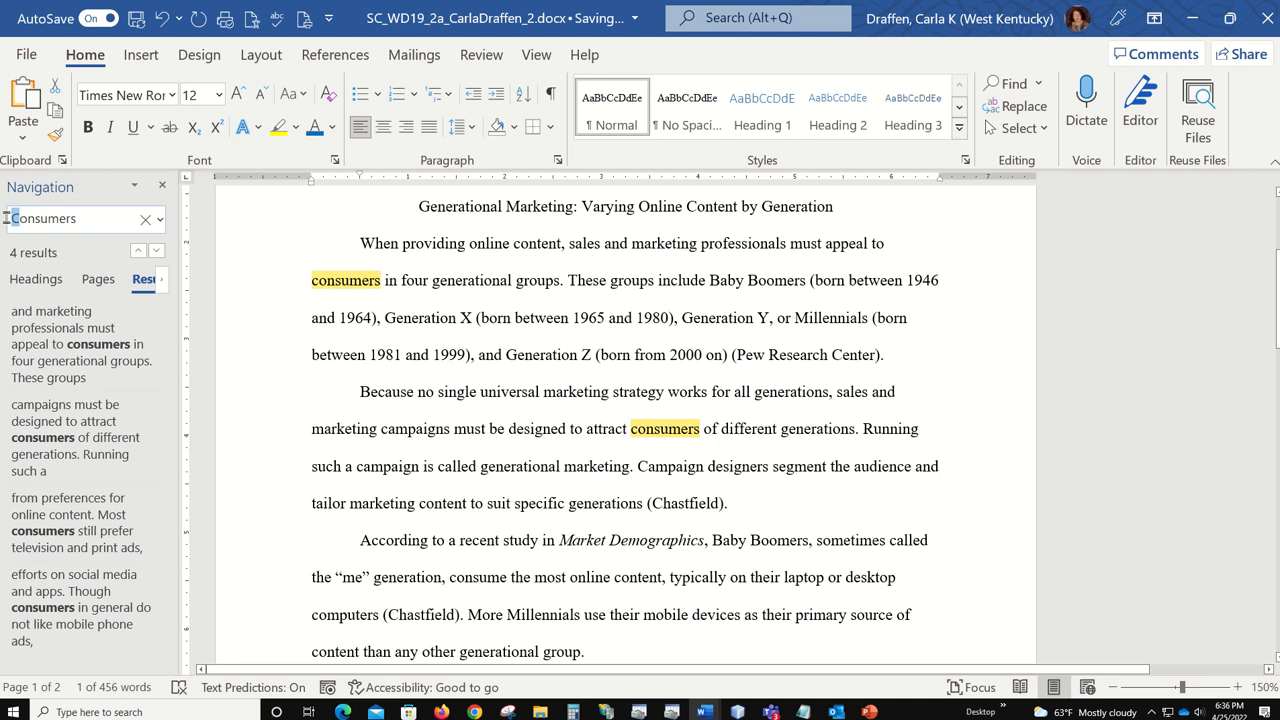
pyautogui.write('c')
pyautogui.click(60, 337)
pyautogui.click(60, 437)
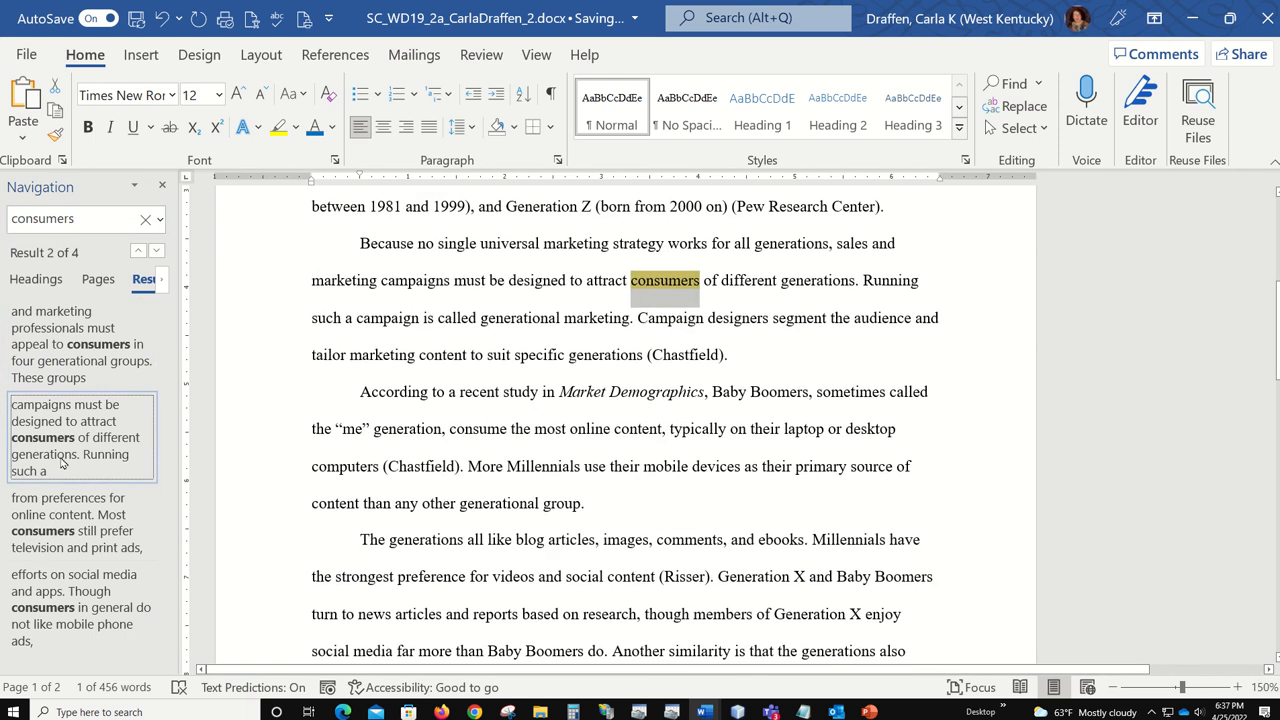
pyautogui.click(62, 531)
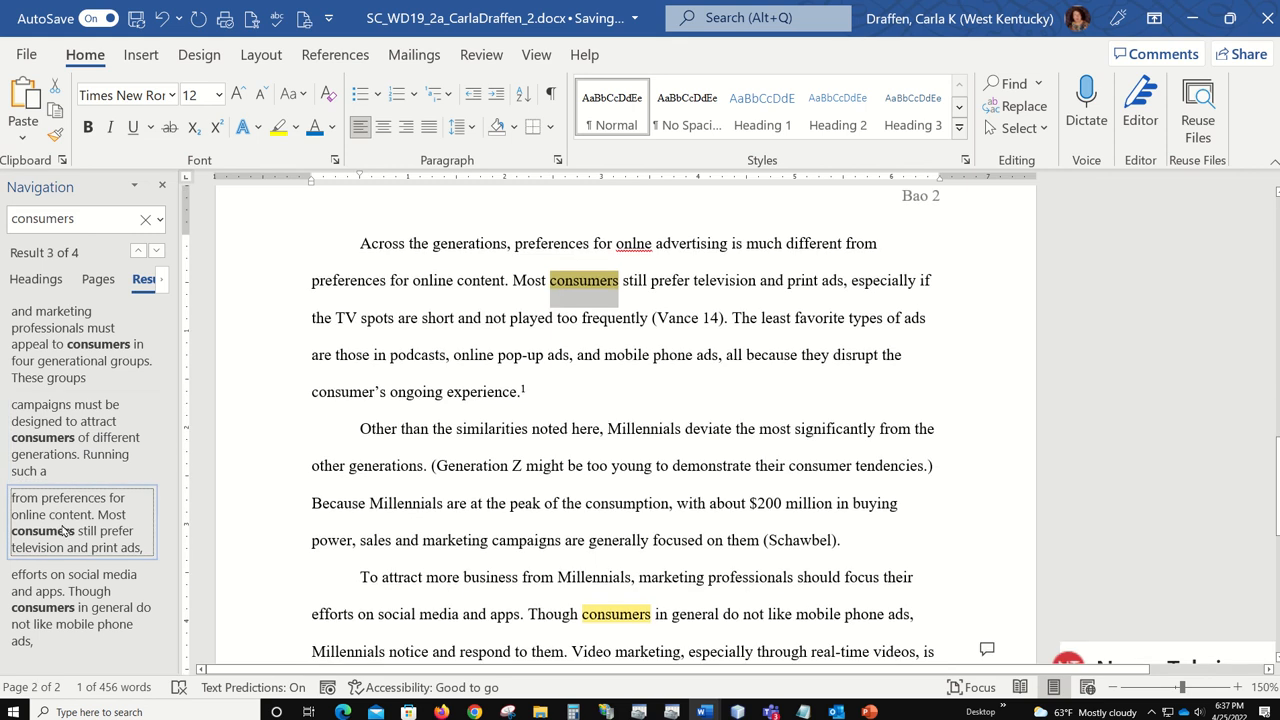
pyautogui.click(62, 608)
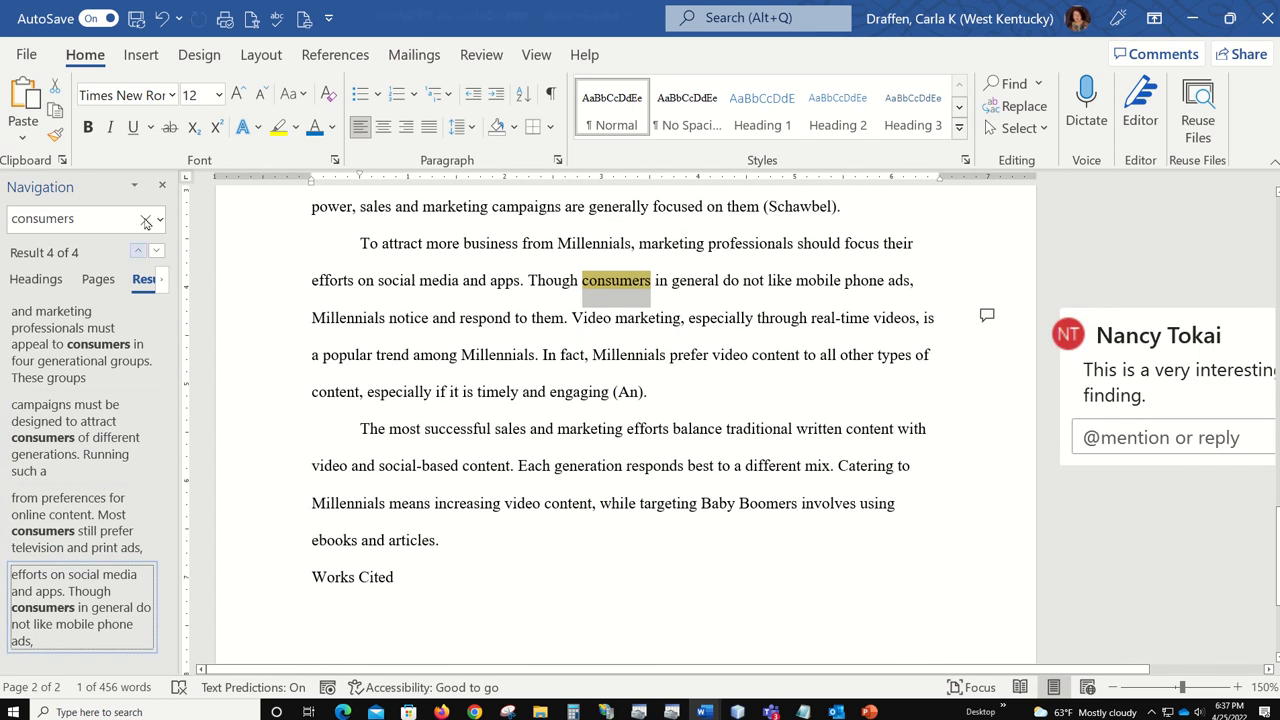
pyautogui.click(159, 188)
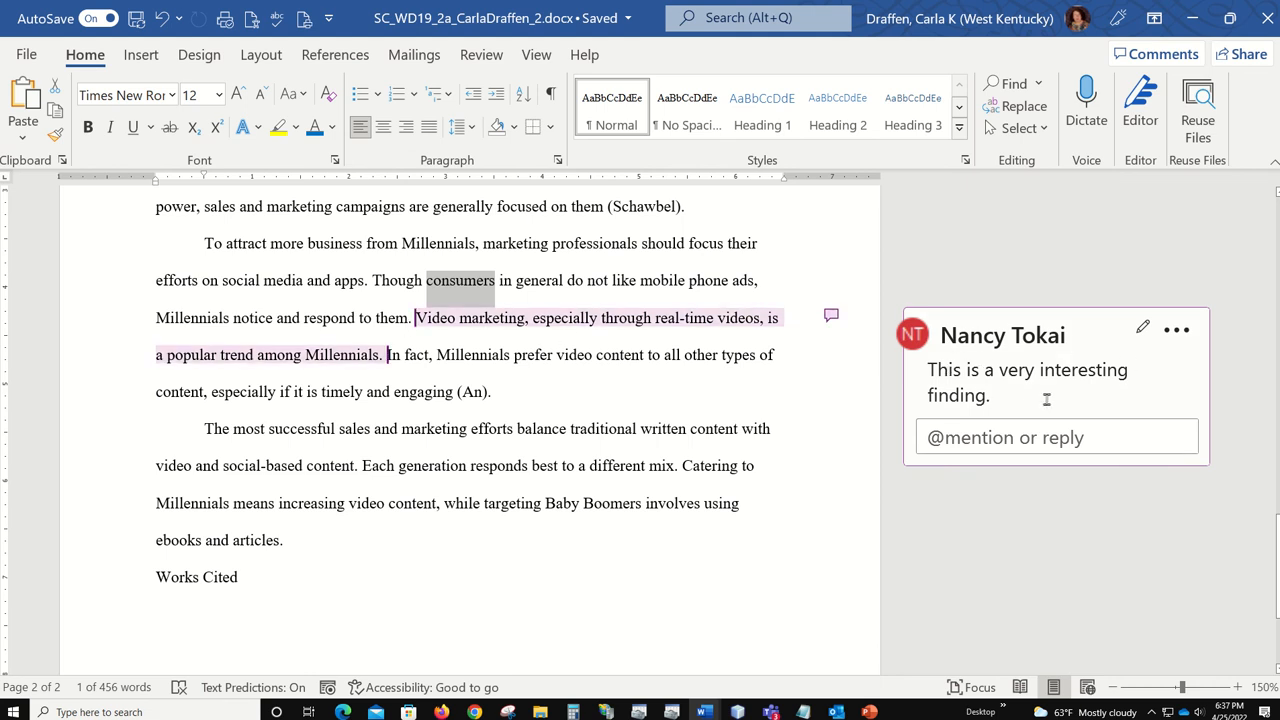
# Post the reply "Thanks!" to the comment on the sentence about video marketing.
pyautogui.click(1011, 437)
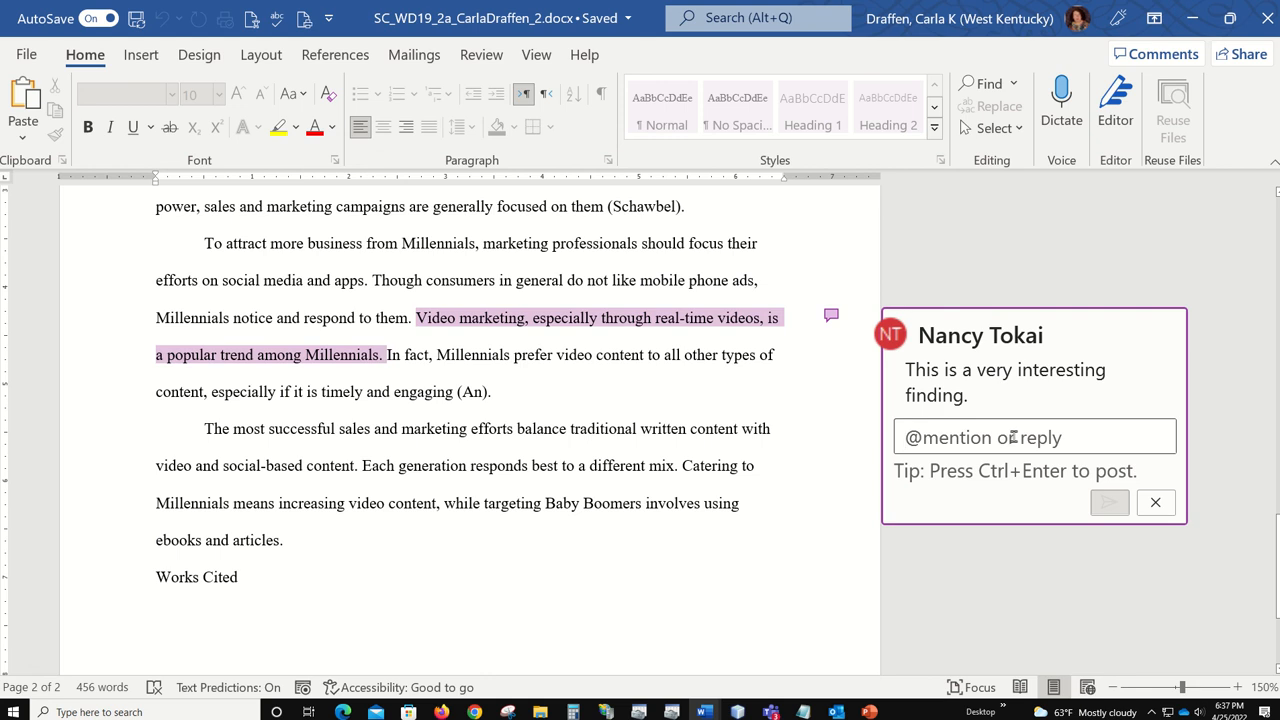
pyautogui.write('Thanks')
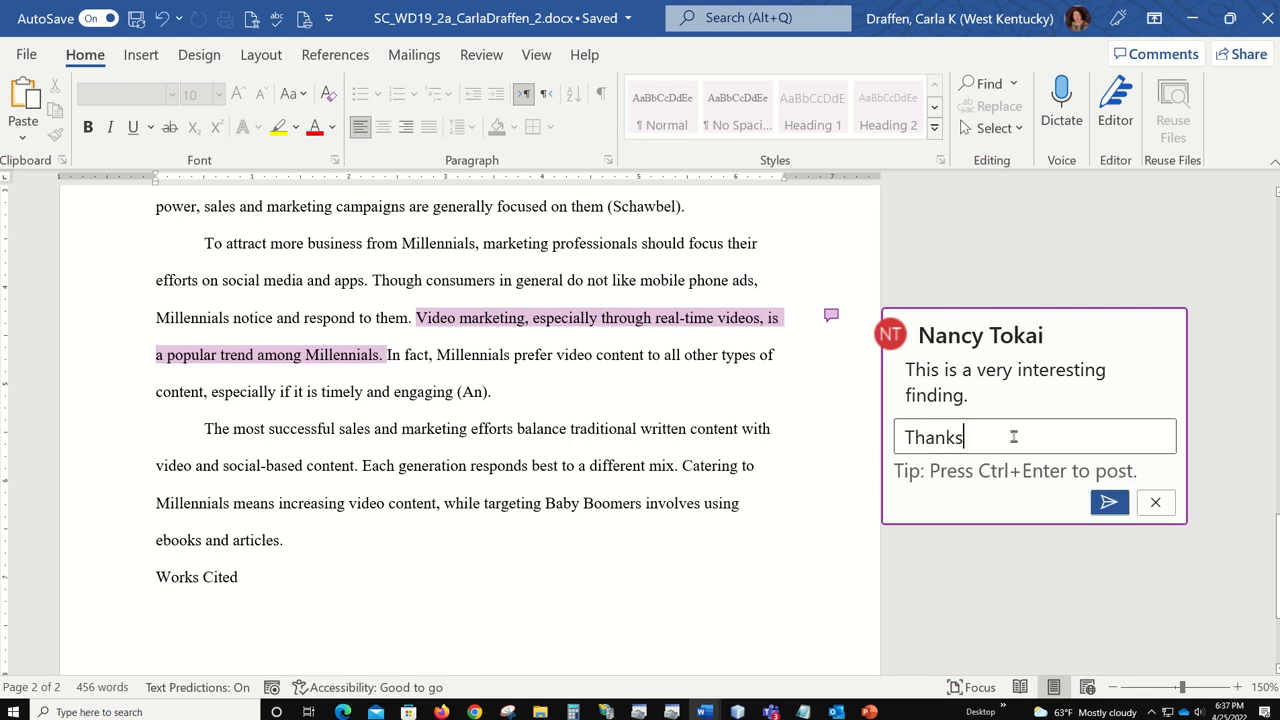
pyautogui.write('!')
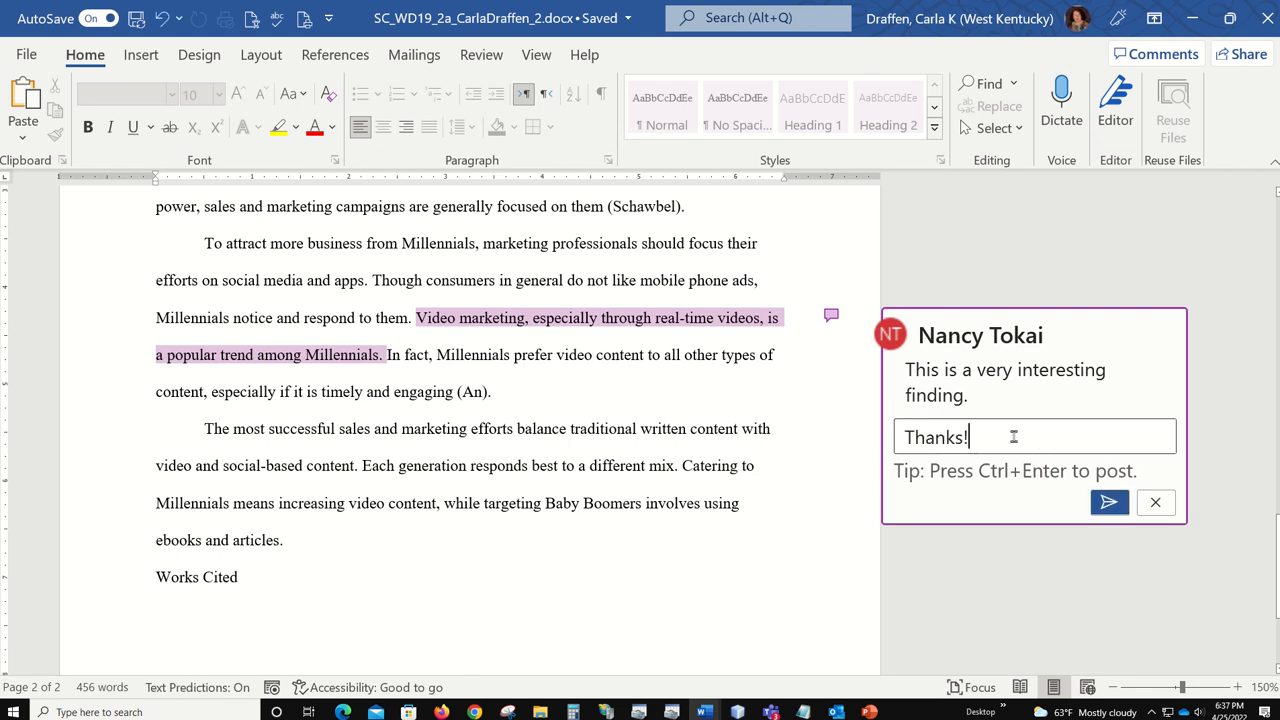
pyautogui.click(1108, 503)
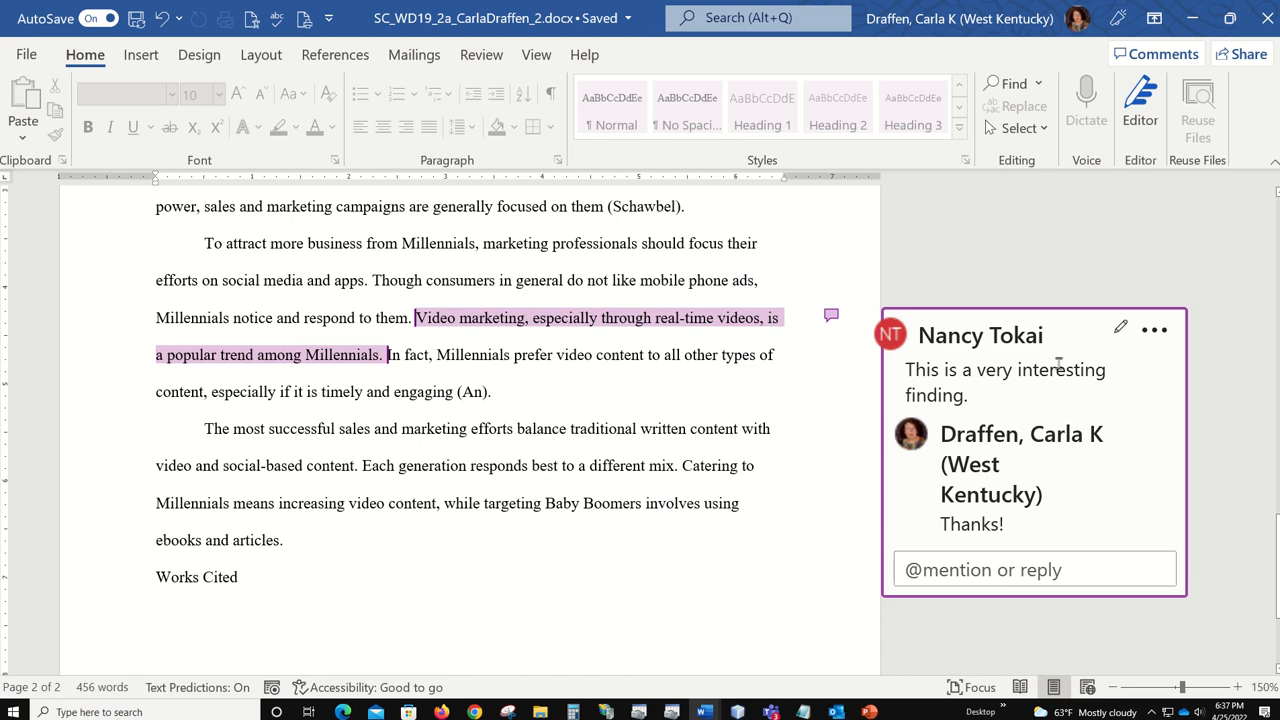
# Insert a page break before the "Works Cited" heading and center the heading on its new page.
pyautogui.click(158, 580)
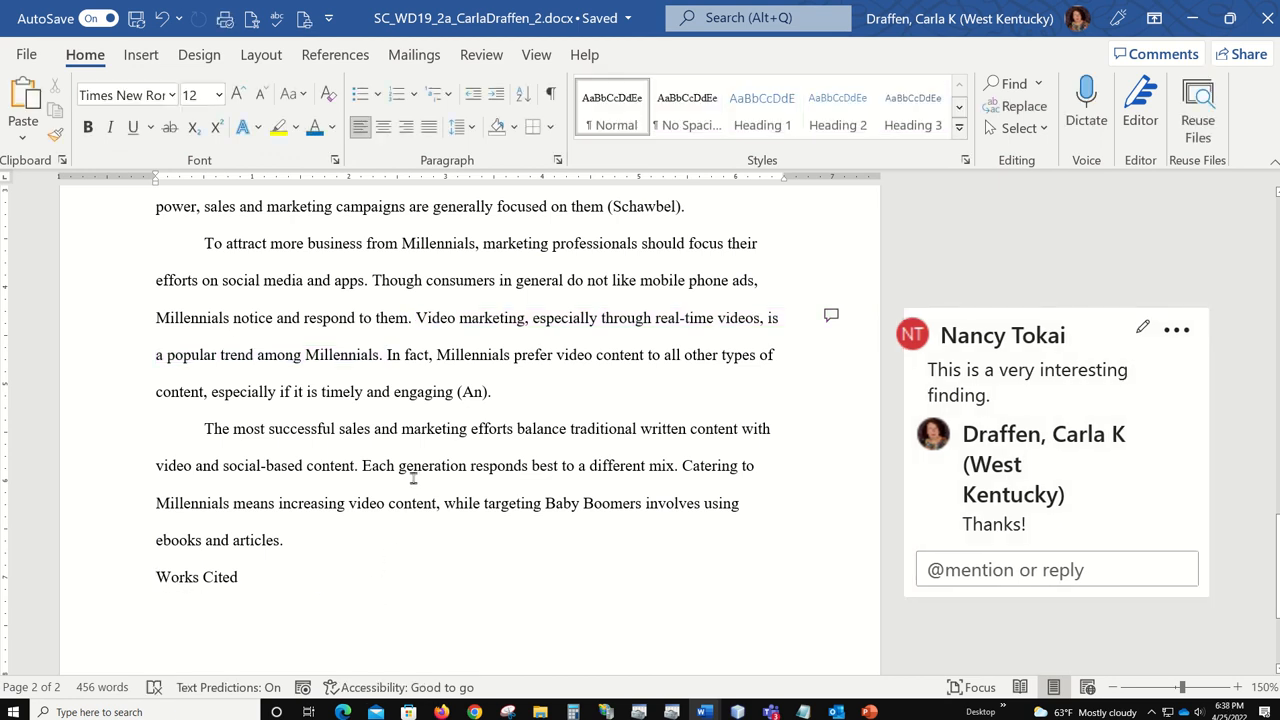
pyautogui.scroll(4, 413, 478)
pyautogui.scroll(-5, 413, 478)
pyautogui.scroll(3, 413, 478)
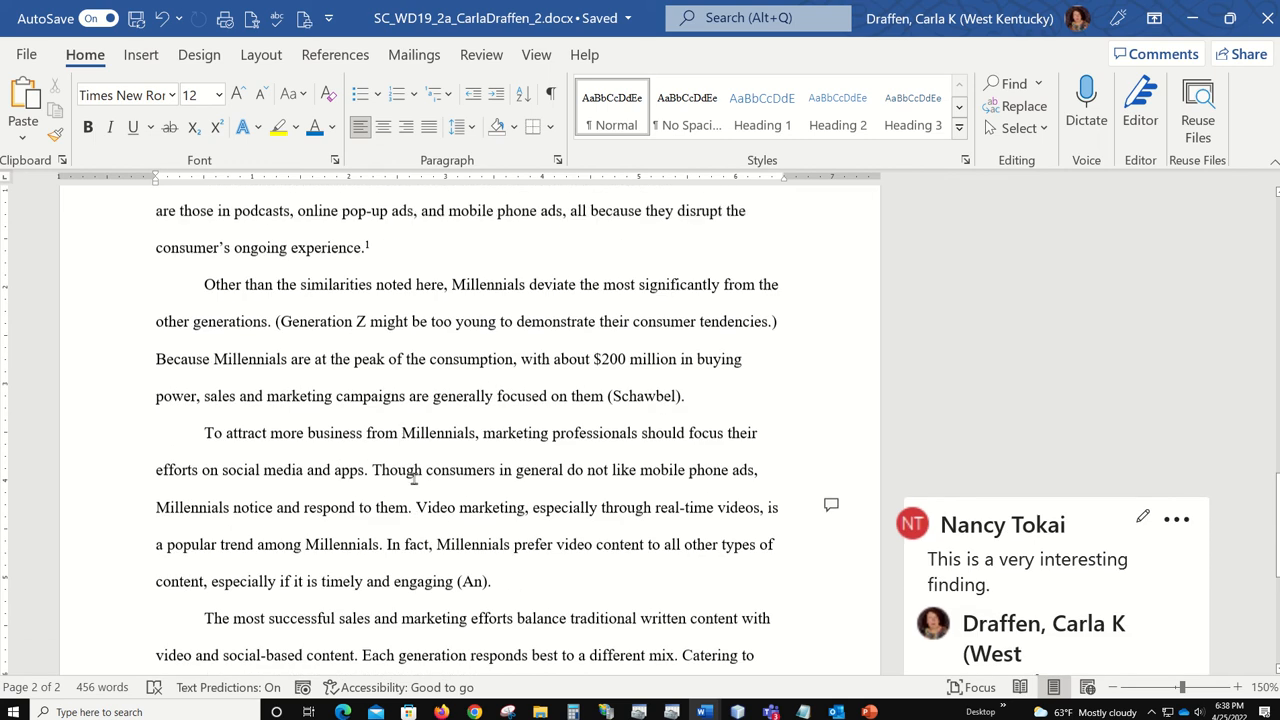
pyautogui.scroll(3, 413, 478)
pyautogui.scroll(-5, 413, 478)
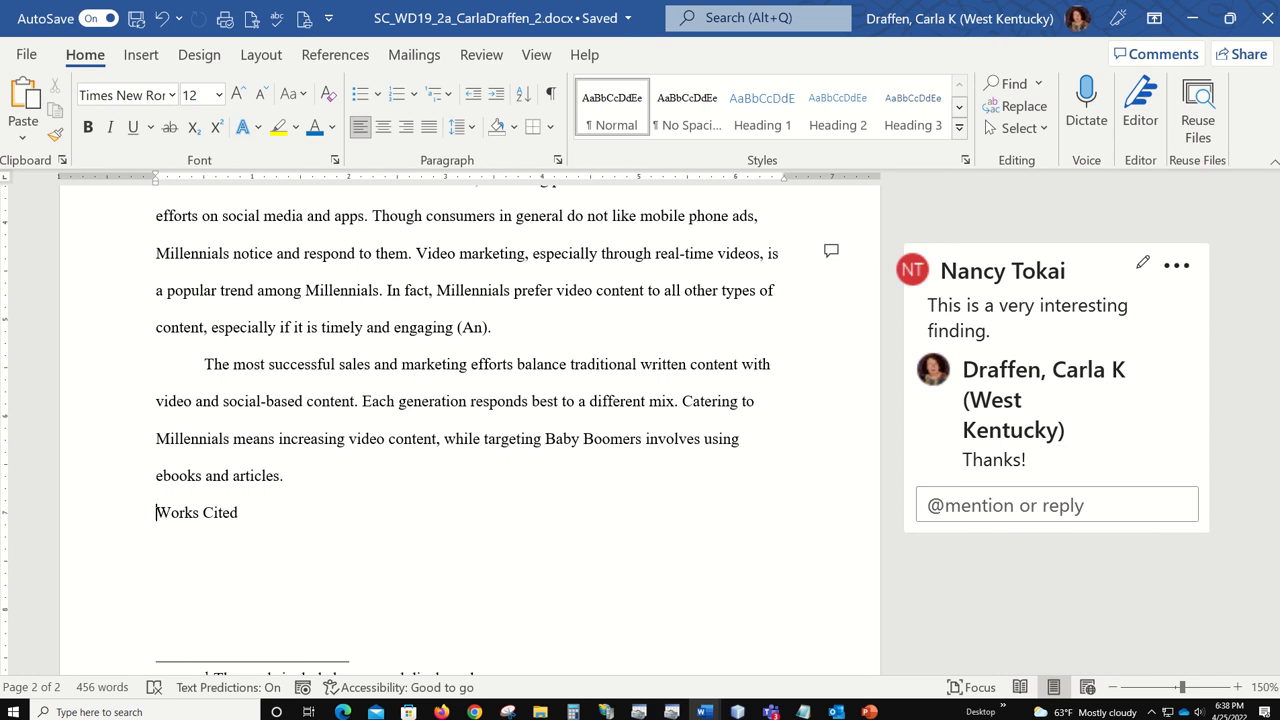
pyautogui.hotkey('ctrl', 'Return')
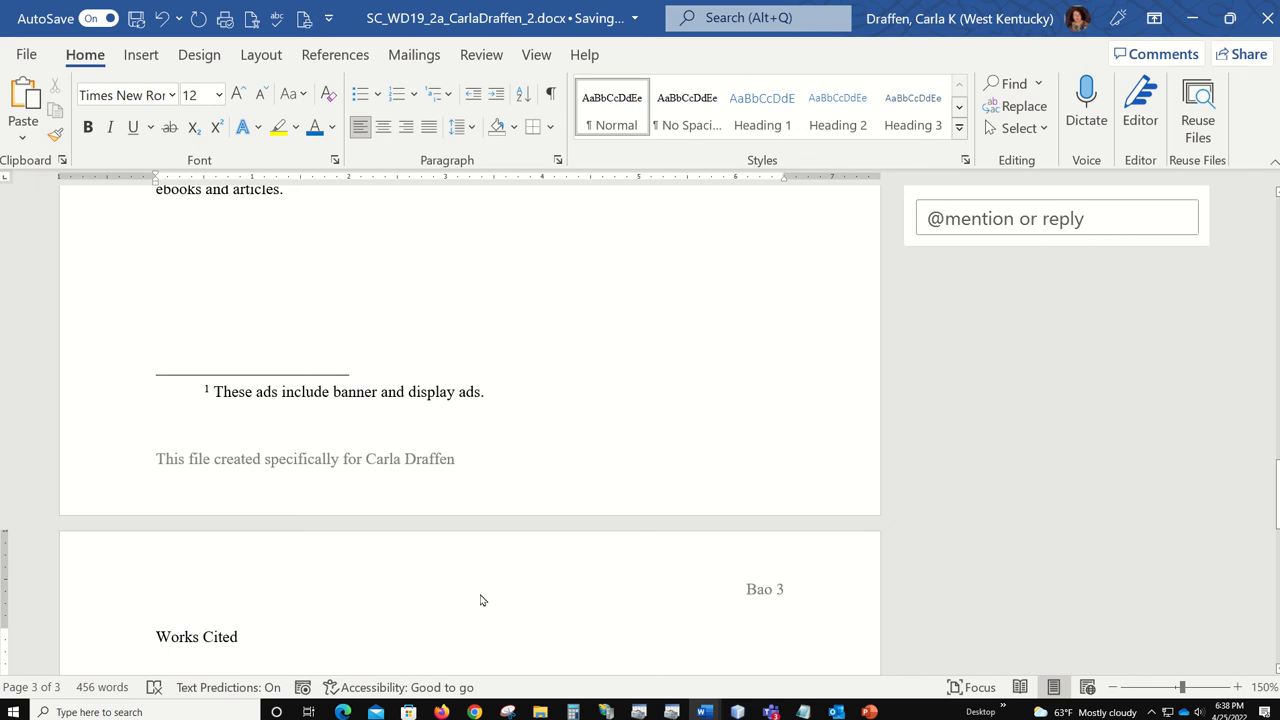
pyautogui.click(383, 126)
pyautogui.scroll(-1, 610, 519)
pyautogui.scroll(-1, 610, 519)
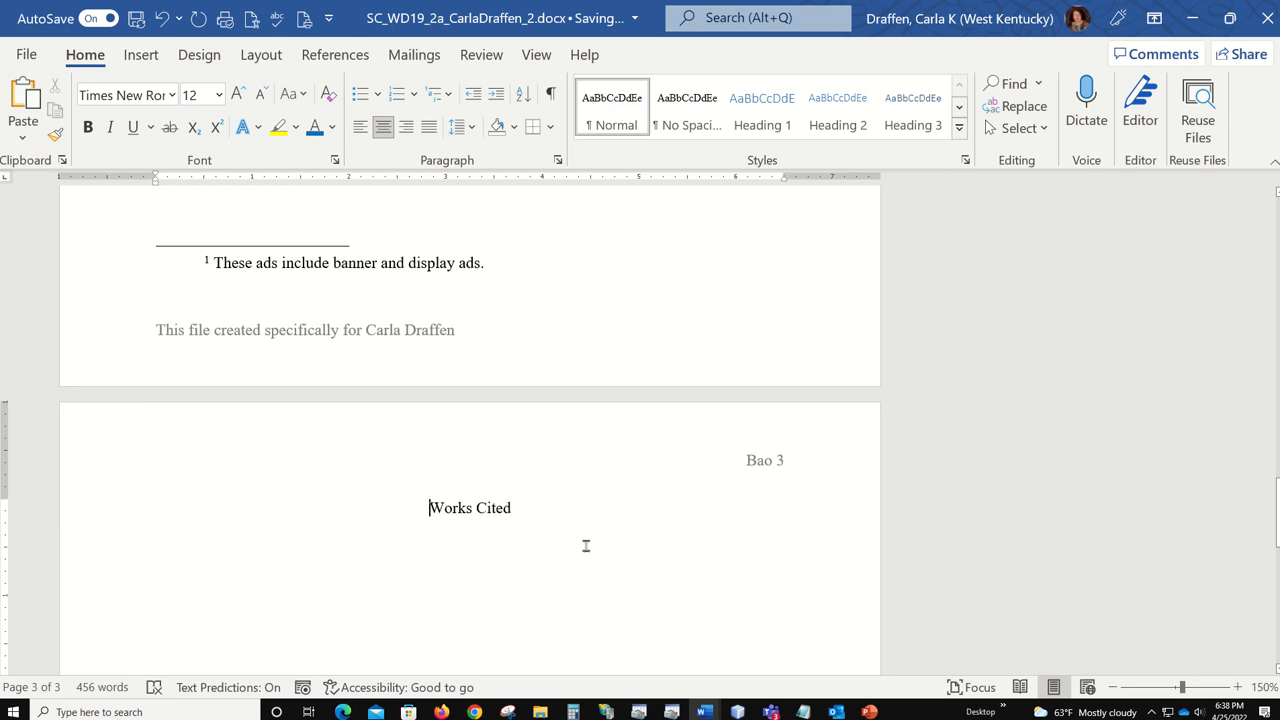
# Show the formatting marks and insert a bibliography without a built-in heading in the blank paragraph below "Works Cited".
pyautogui.click(551, 94)
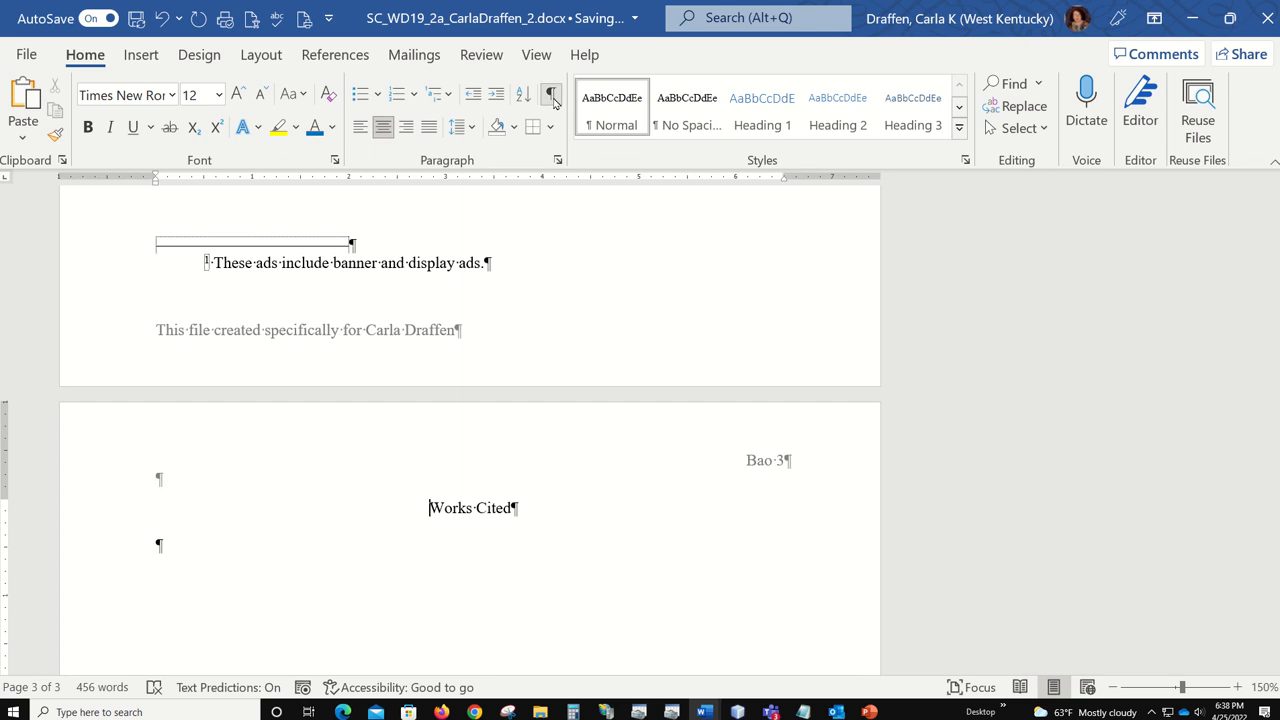
pyautogui.click(159, 545)
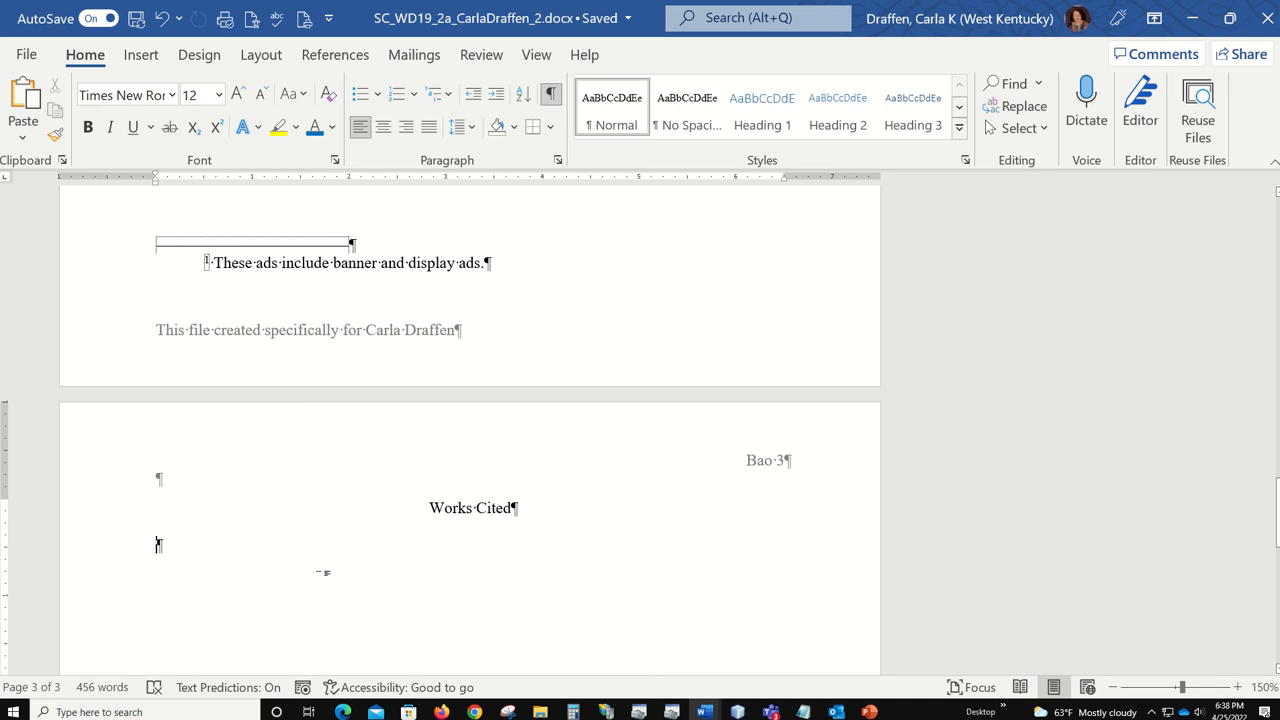
pyautogui.click(352, 57)
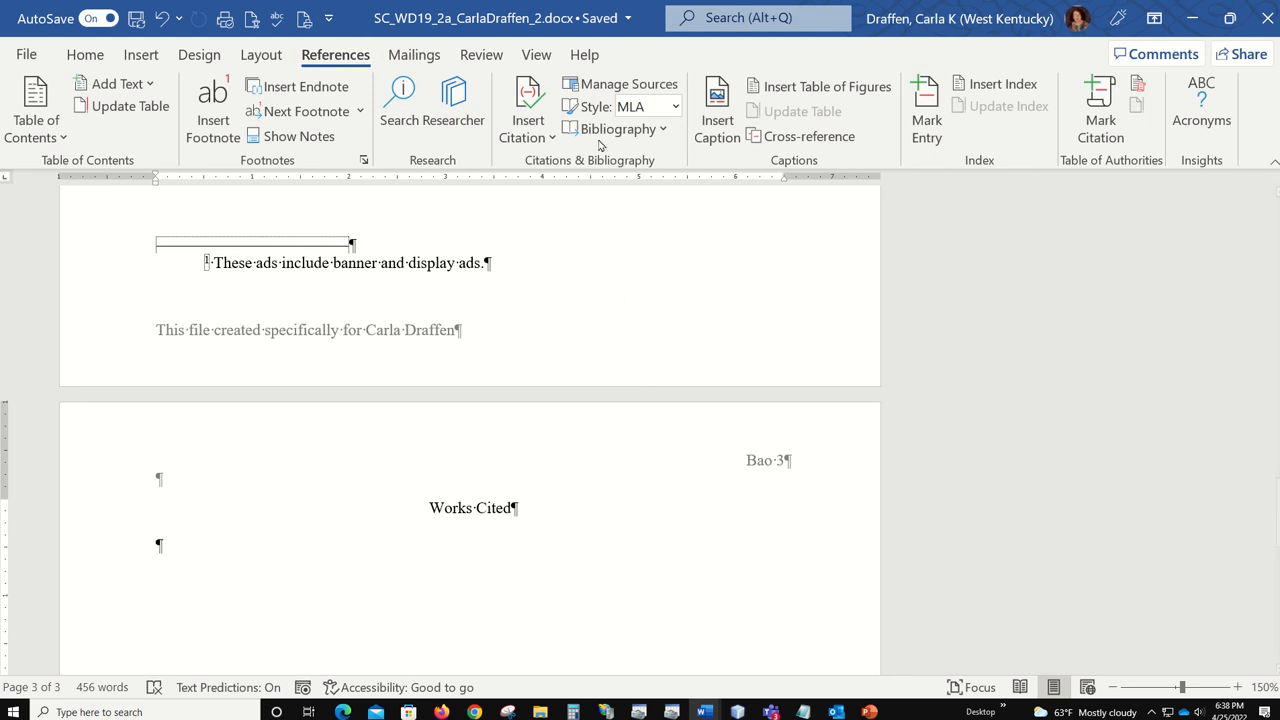
pyautogui.click(661, 131)
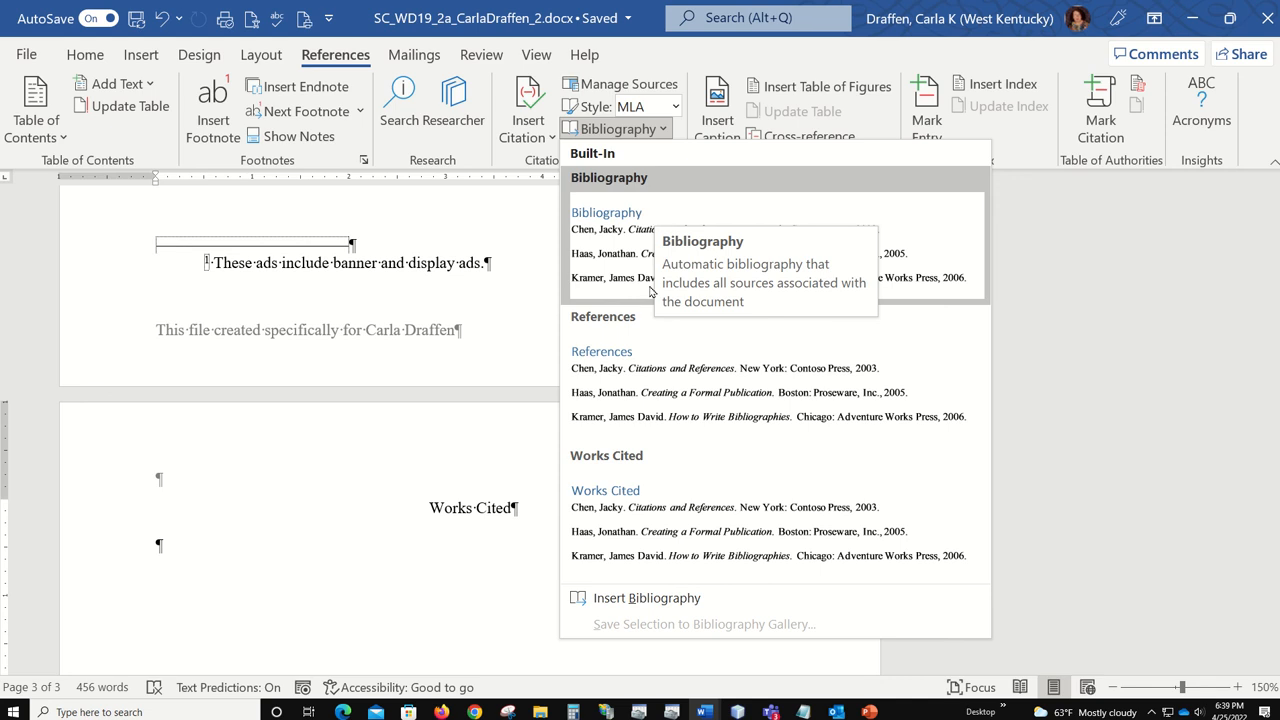
pyautogui.click(613, 598)
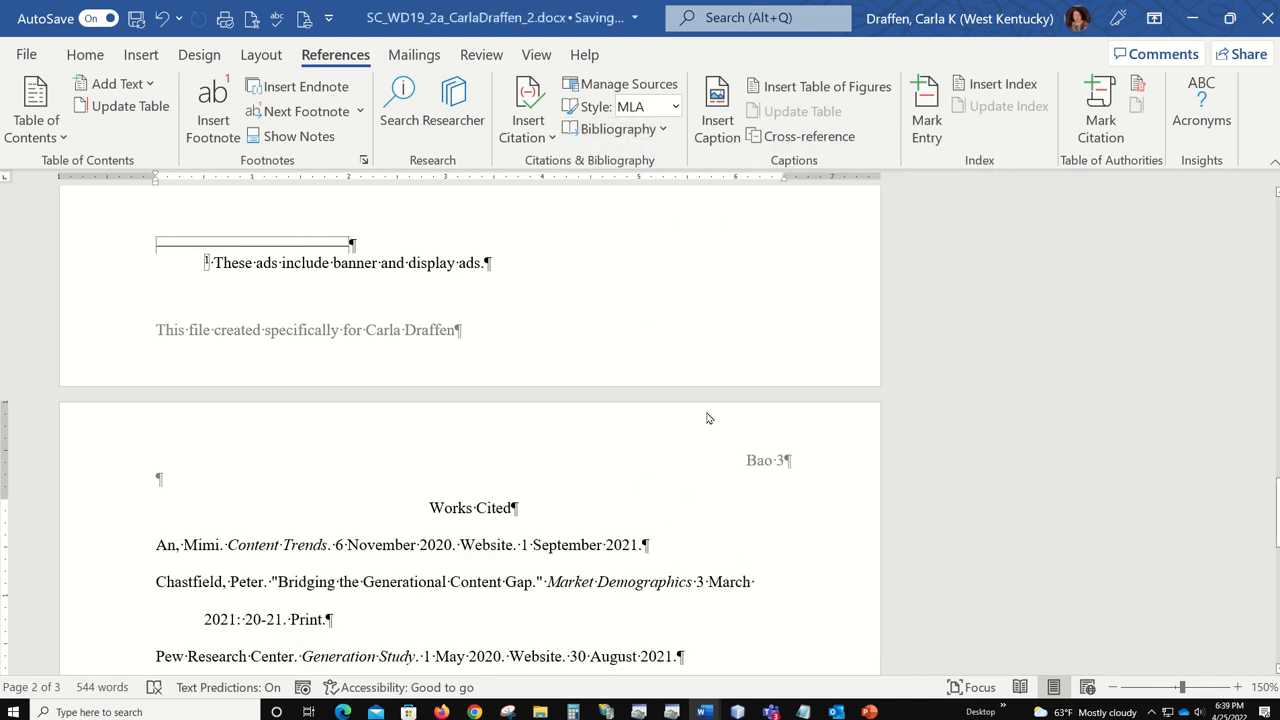
# Examine the entries of the inserted Works Cited list for completeness.
pyautogui.scroll(-3, 707, 418)
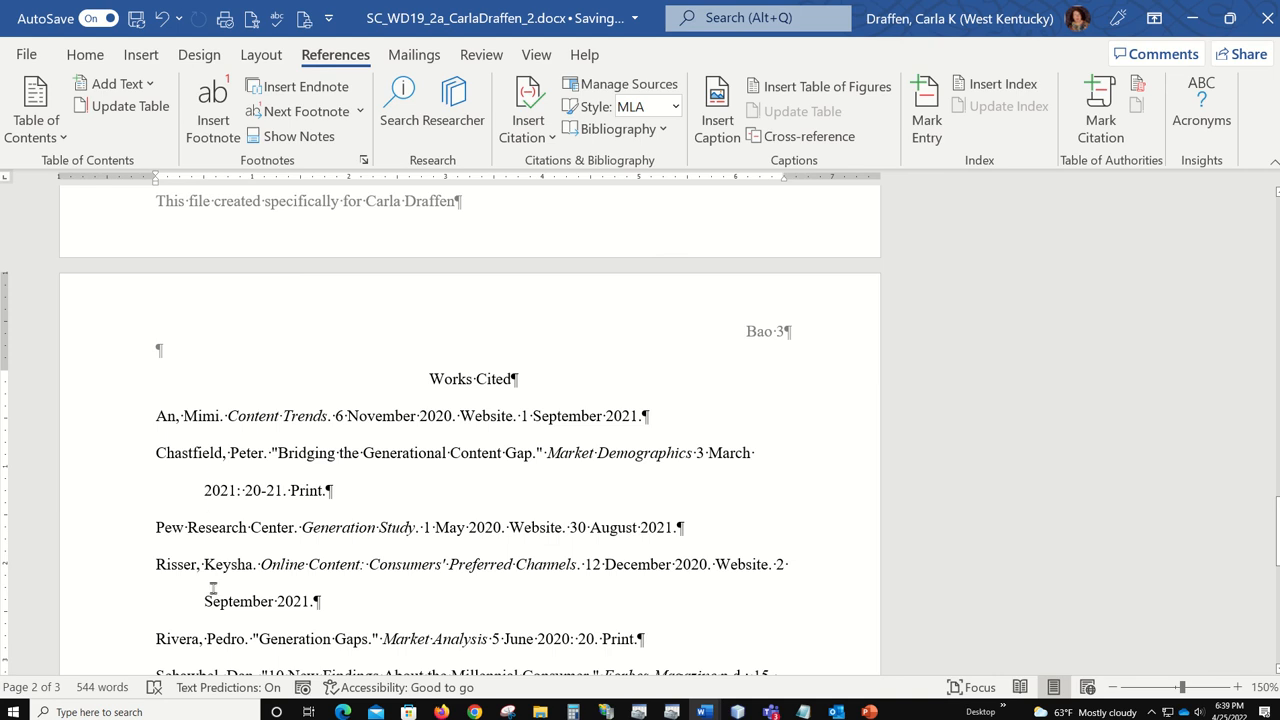
pyautogui.scroll(-6, 372, 539)
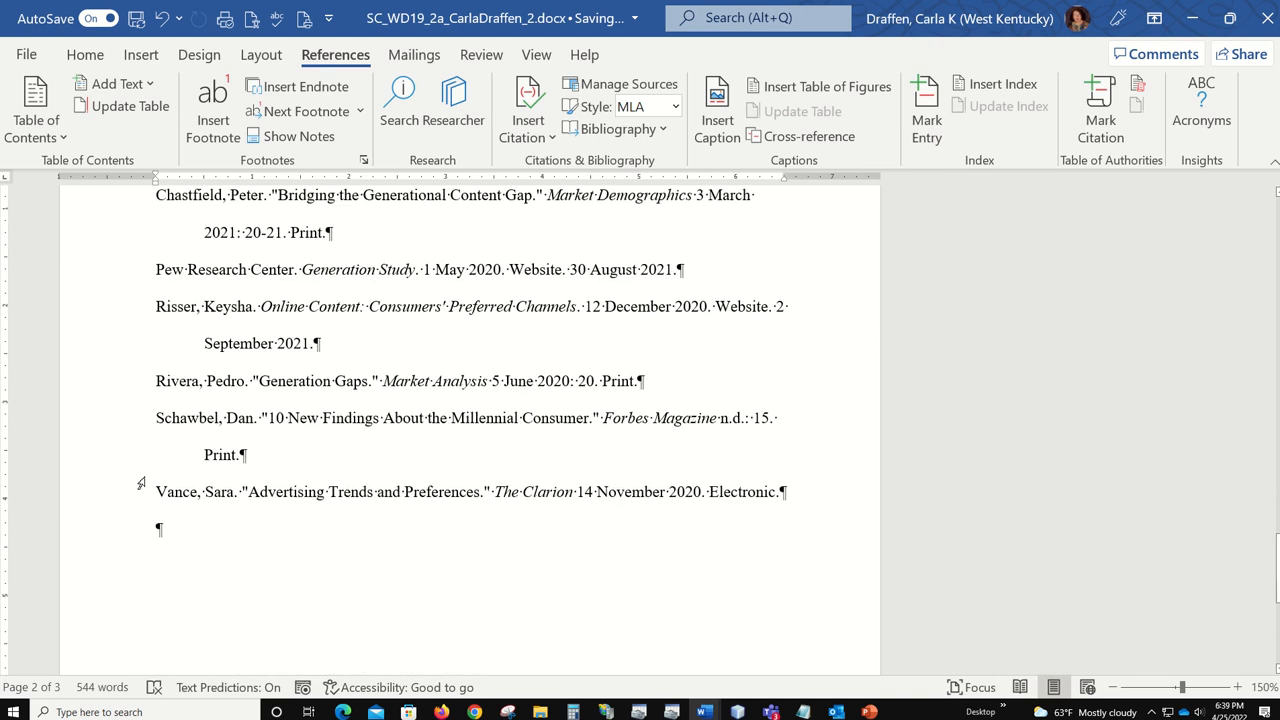
pyautogui.click(157, 528)
pyautogui.scroll(2, 654, 560)
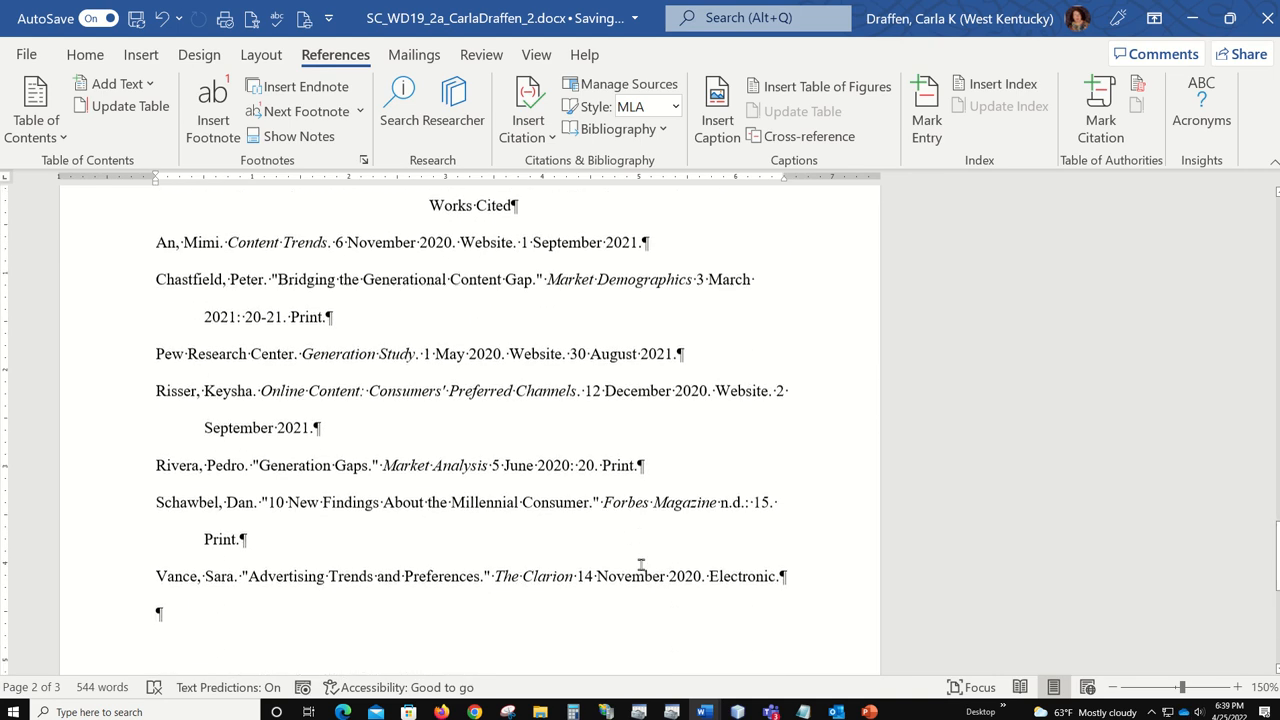
pyautogui.scroll(4, 641, 563)
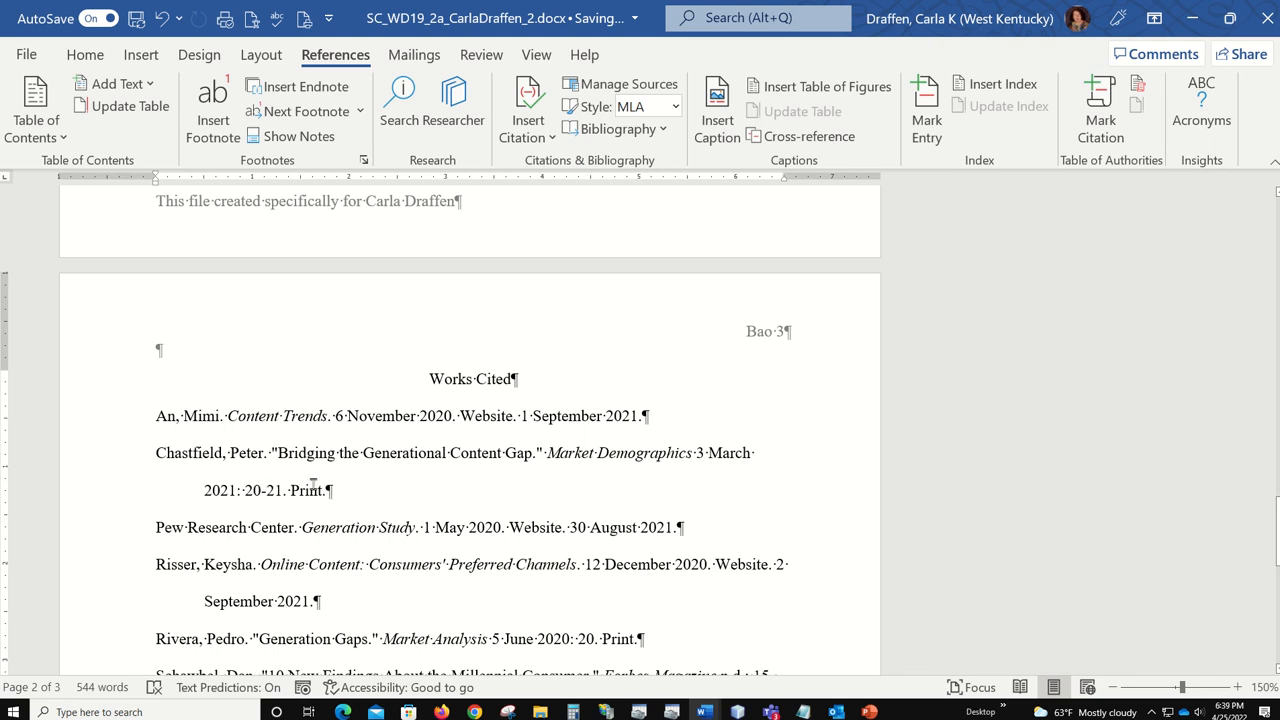
pyautogui.scroll(-1, 399, 478)
pyautogui.scroll(-3, 399, 478)
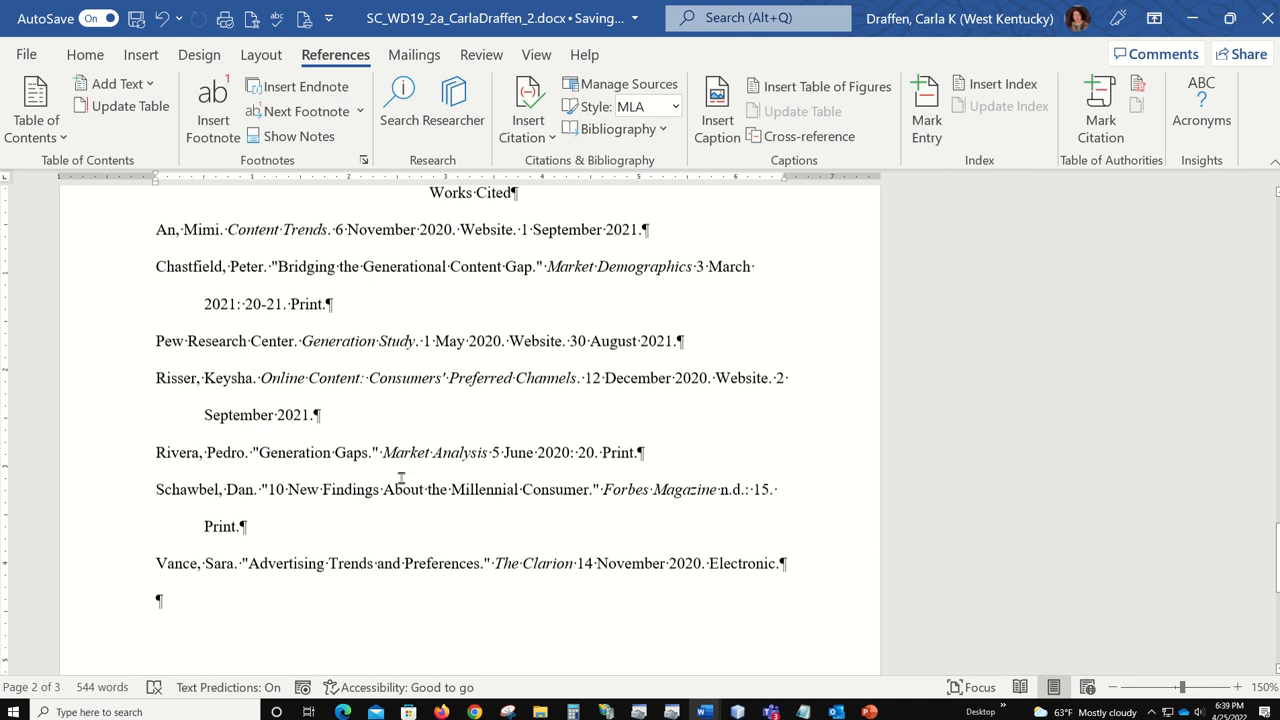
pyautogui.scroll(1, 401, 478)
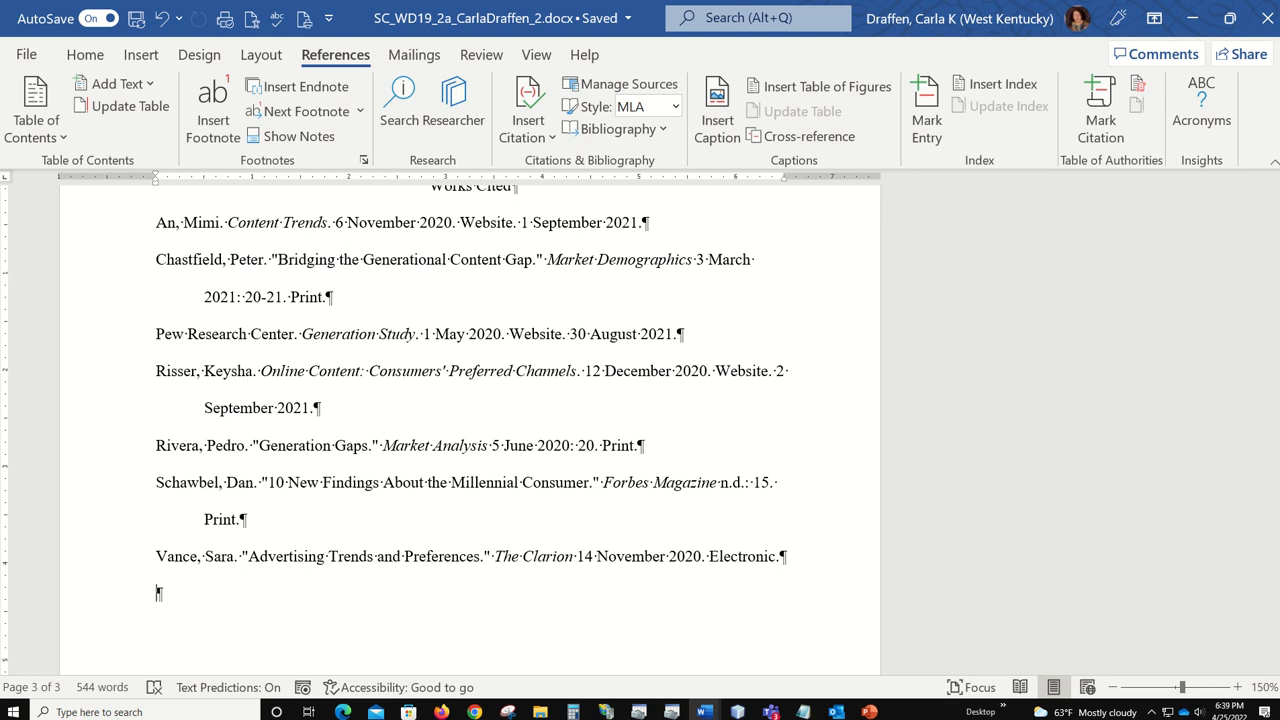
# Review instructions 19 to 21 and the Final Figure pages in the instructions document, and return to the research paper.
pyautogui.moveTo(1279, 210); pyautogui.dragTo(587, 63)
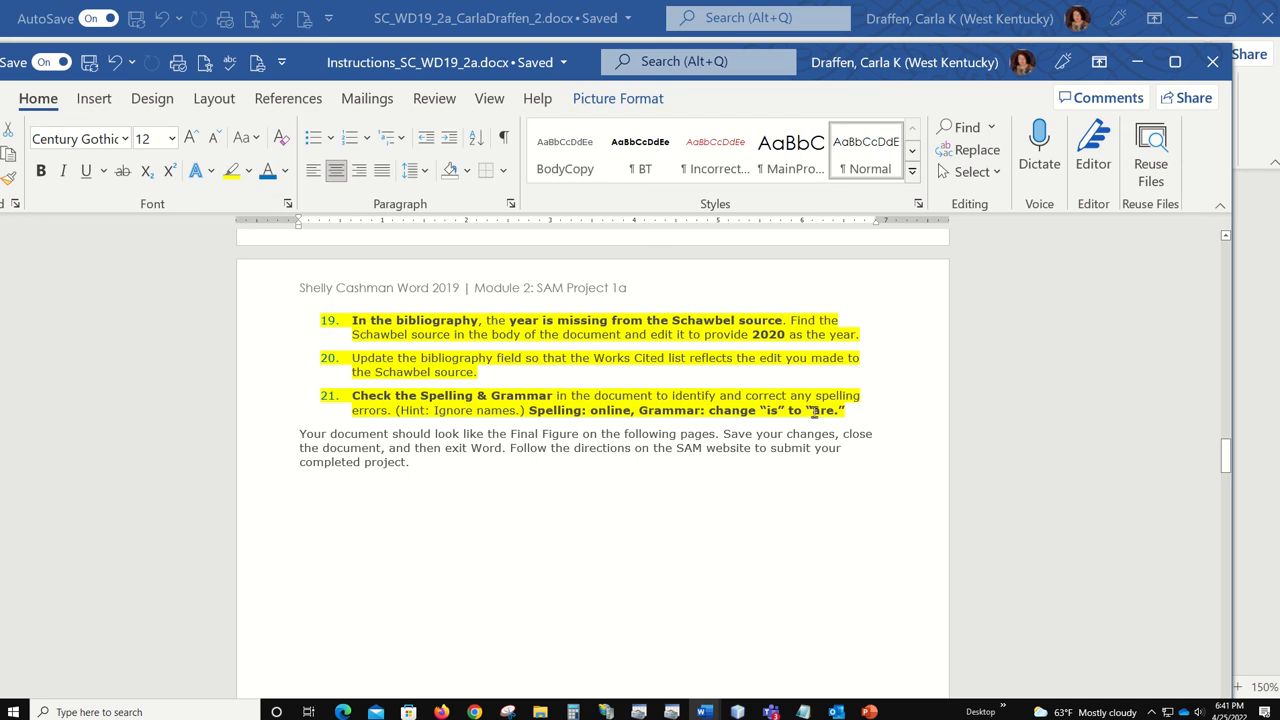
pyautogui.scroll(-5, 705, 468)
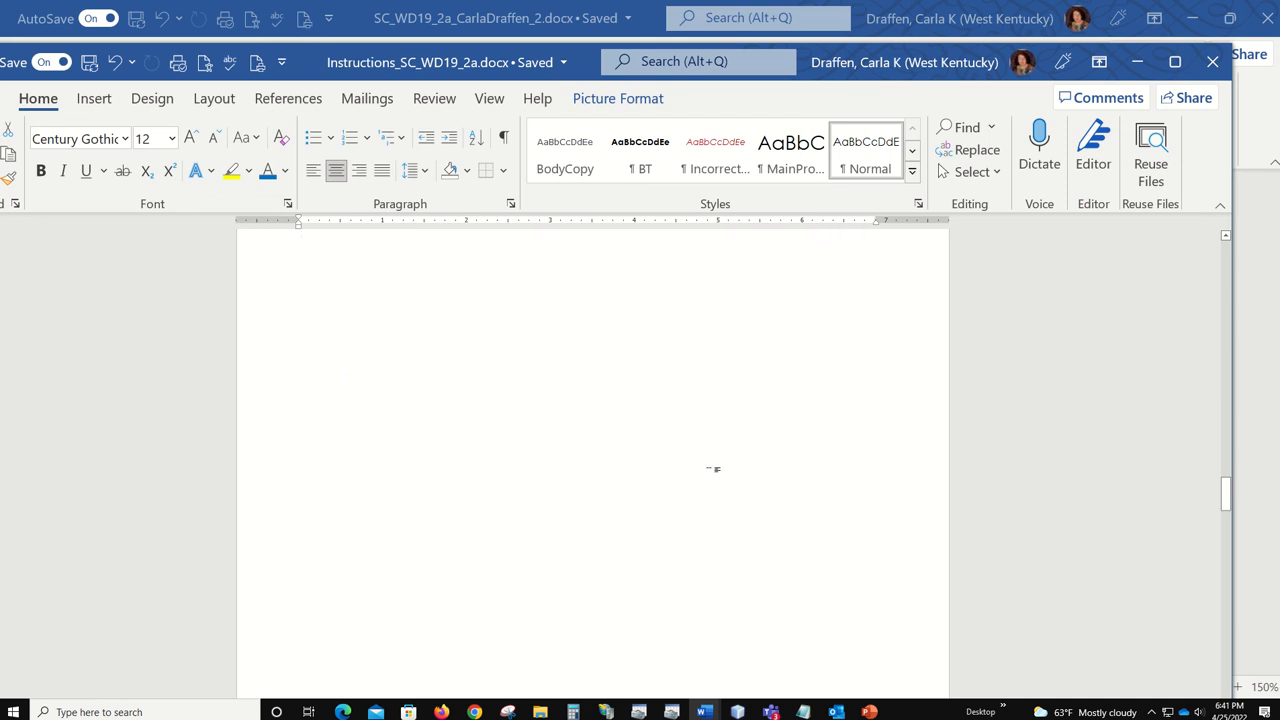
pyautogui.scroll(-6, 712, 468)
pyautogui.scroll(2, 710, 472)
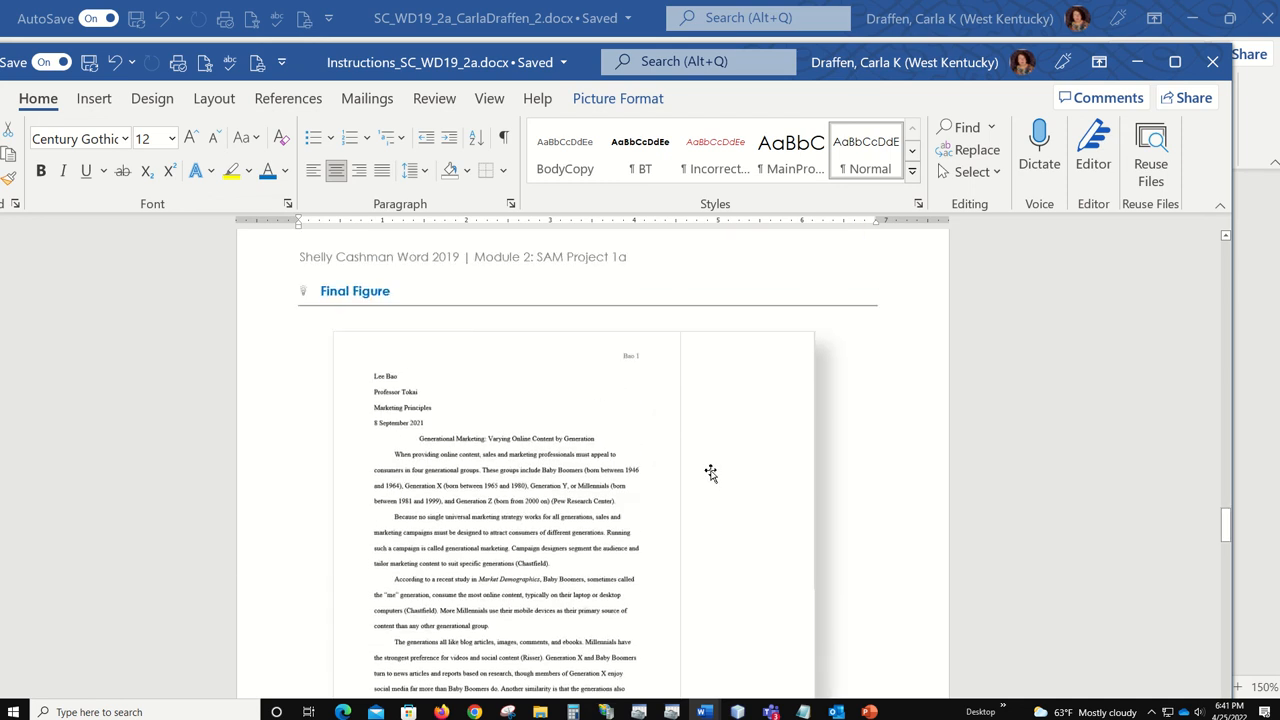
pyautogui.scroll(-8, 710, 473)
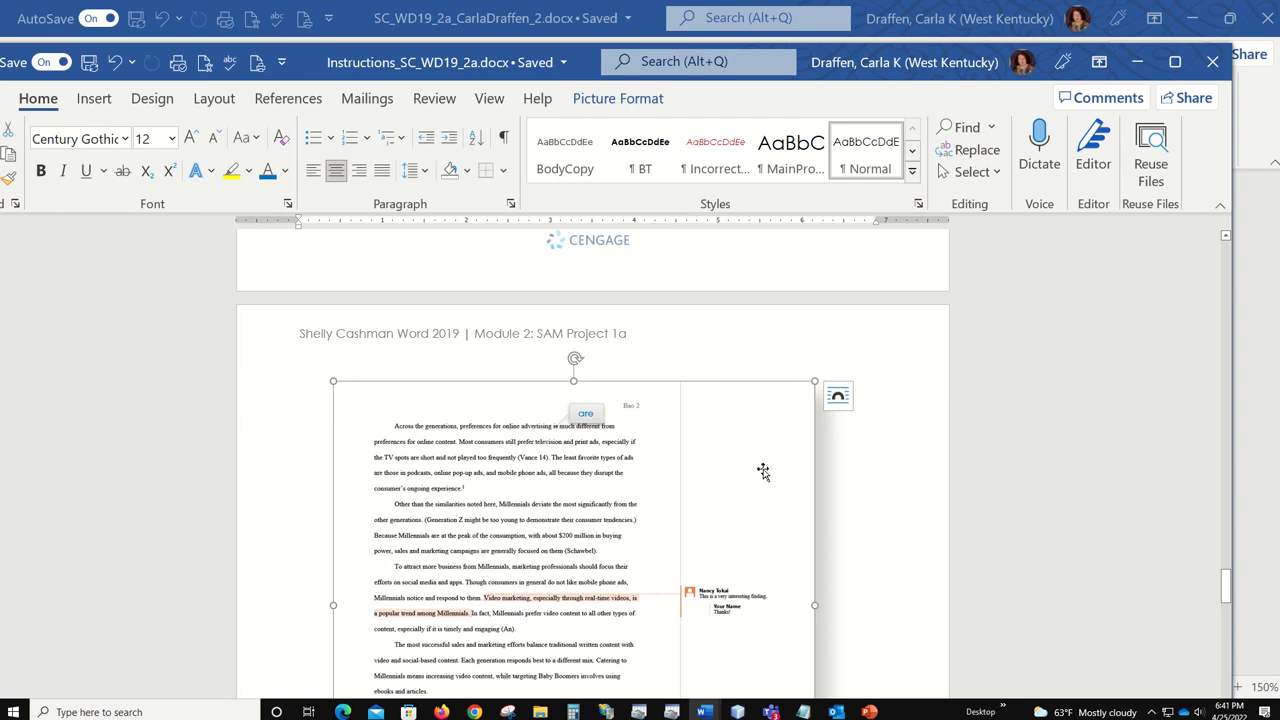
pyautogui.scroll(10, 763, 471)
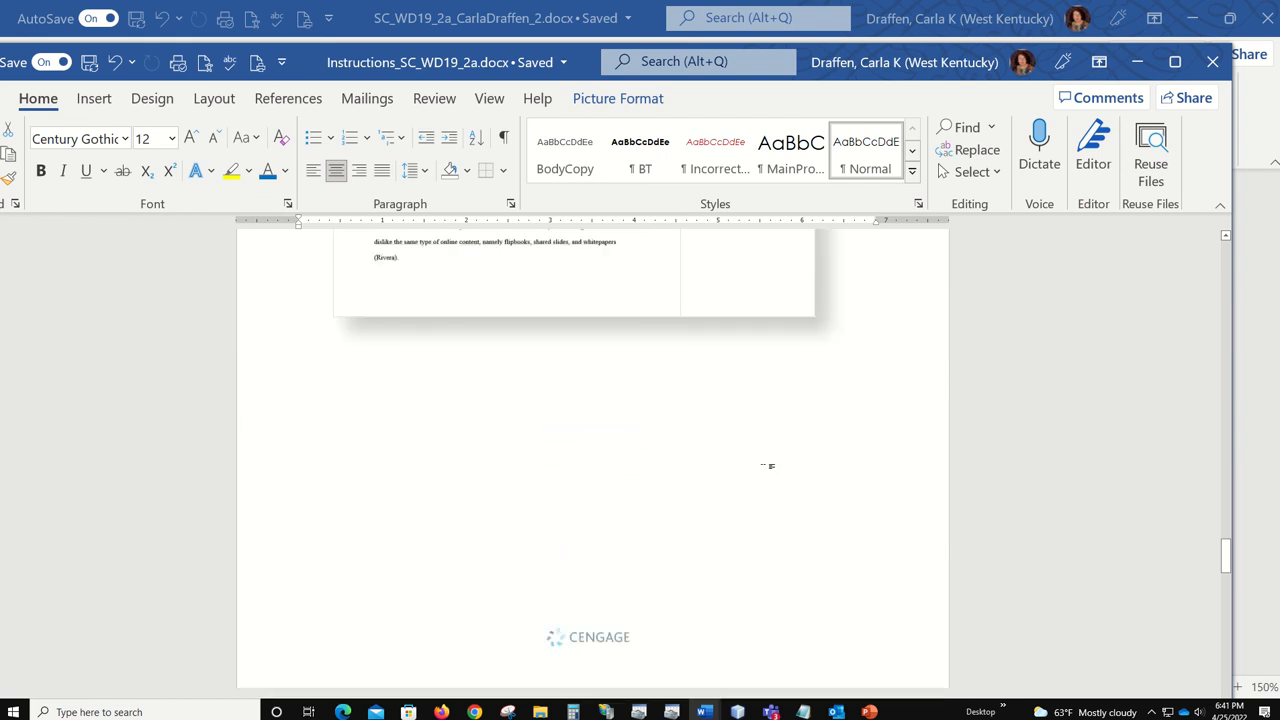
pyautogui.scroll(10, 763, 471)
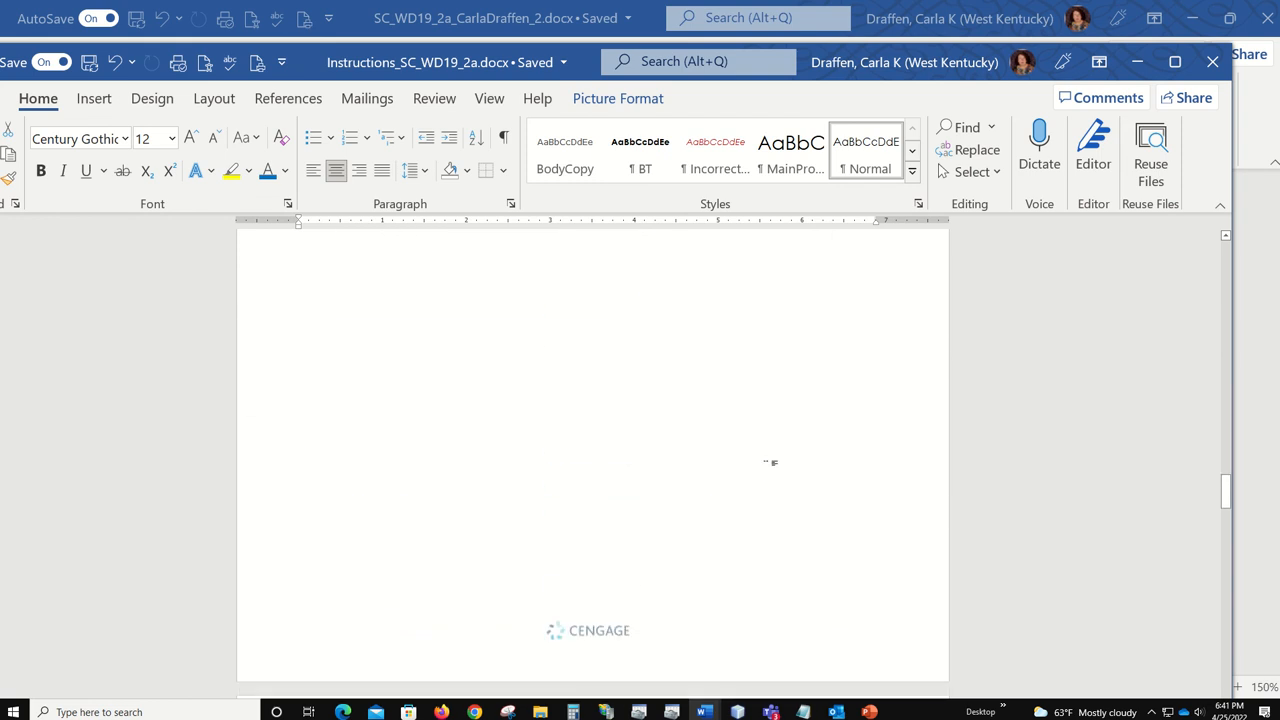
pyautogui.scroll(3, 766, 466)
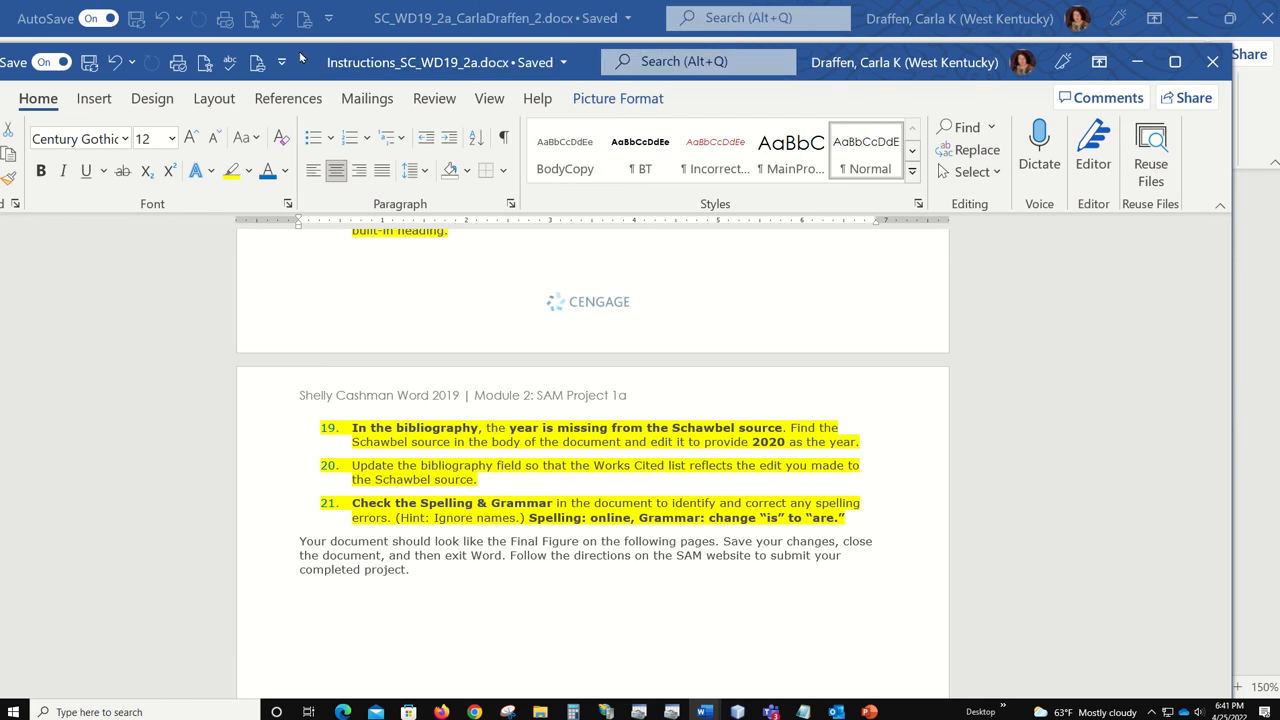
pyautogui.moveTo(305, 57); pyautogui.dragTo(1279, 58)
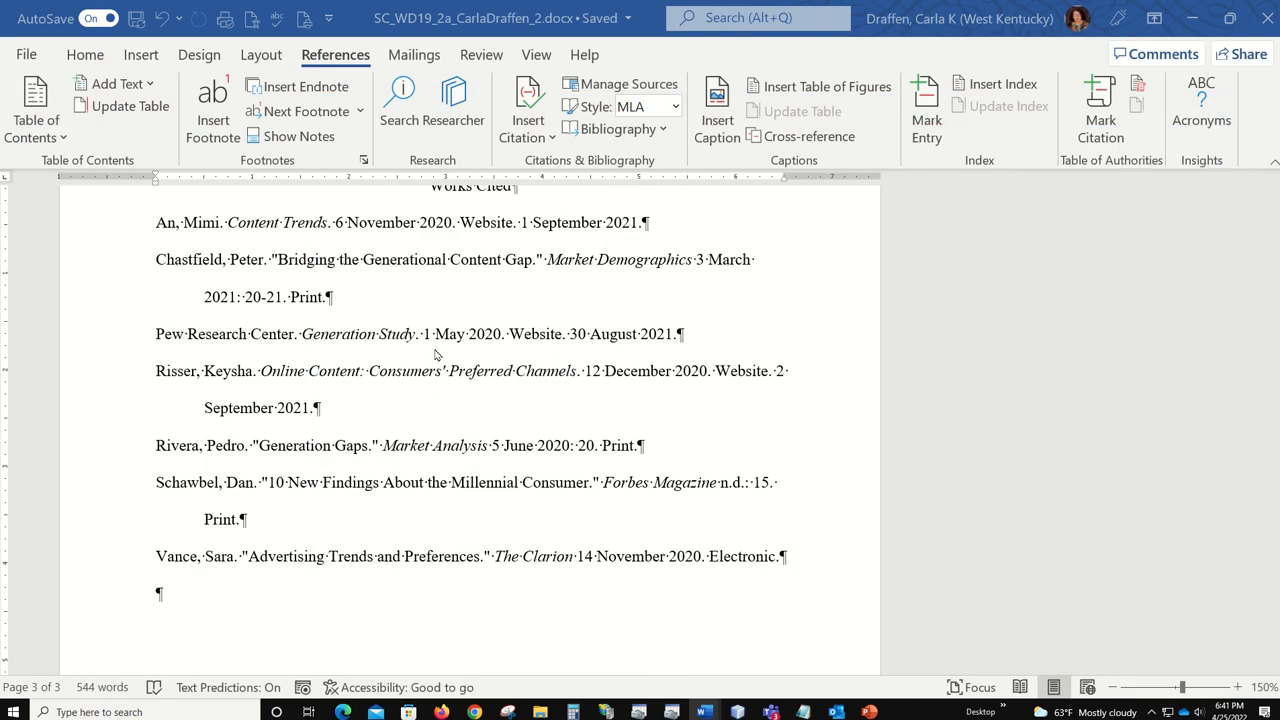
# Edit the source of the citation ending the paragraph on Millennials' $200 million buying power, setting its year to 2020.
pyautogui.scroll(5, 437, 352)
pyautogui.scroll(3, 437, 354)
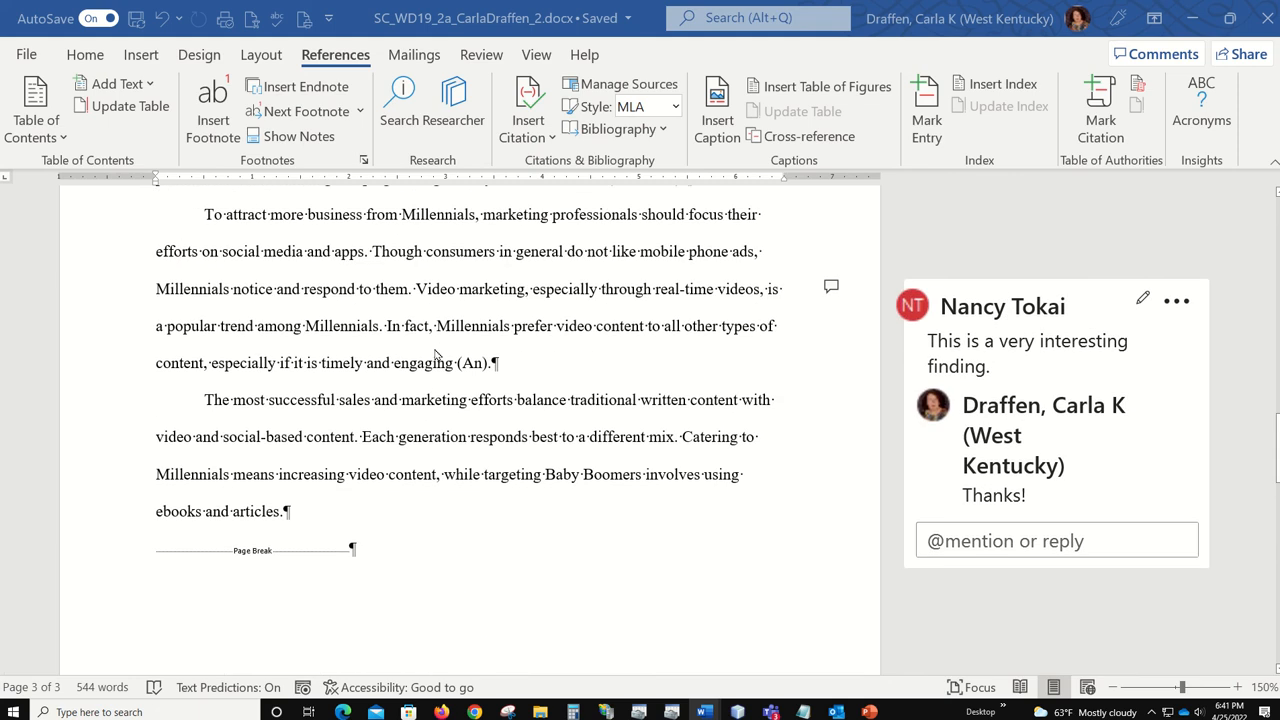
pyautogui.scroll(6, 437, 354)
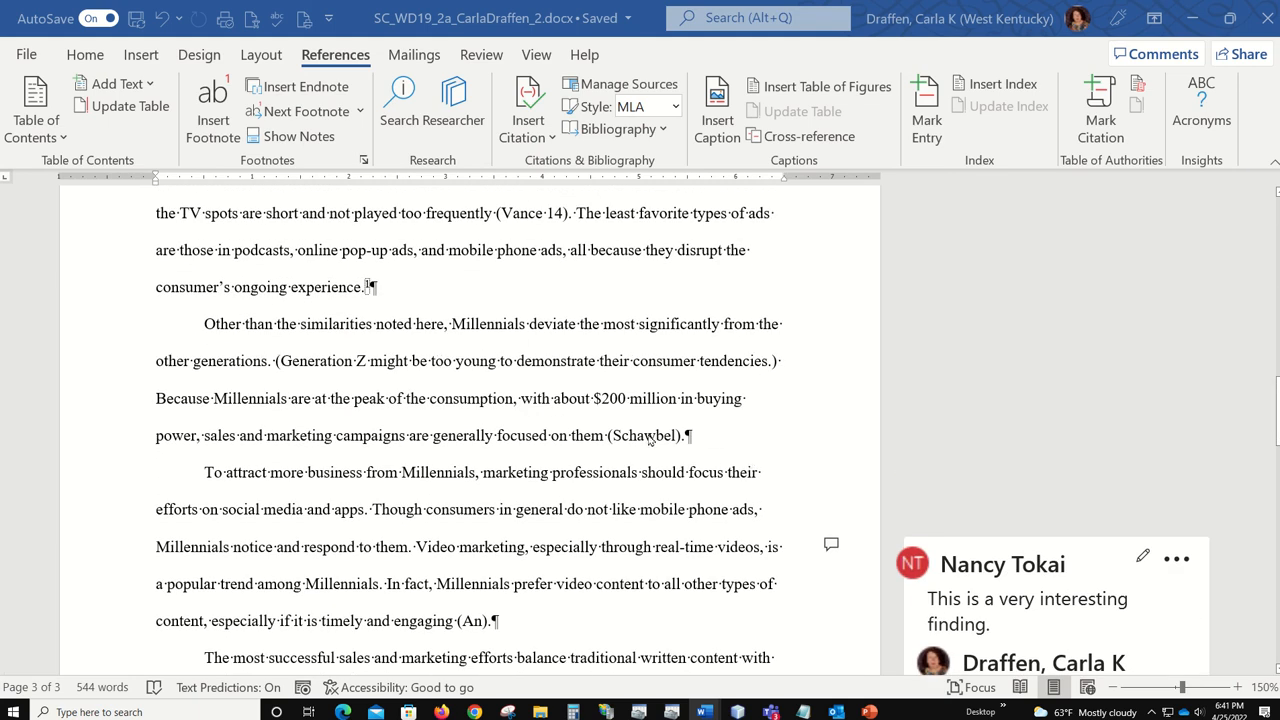
pyautogui.scroll(-2, 651, 440)
pyautogui.scroll(2, 651, 440)
pyautogui.click(650, 436)
pyautogui.click(679, 438)
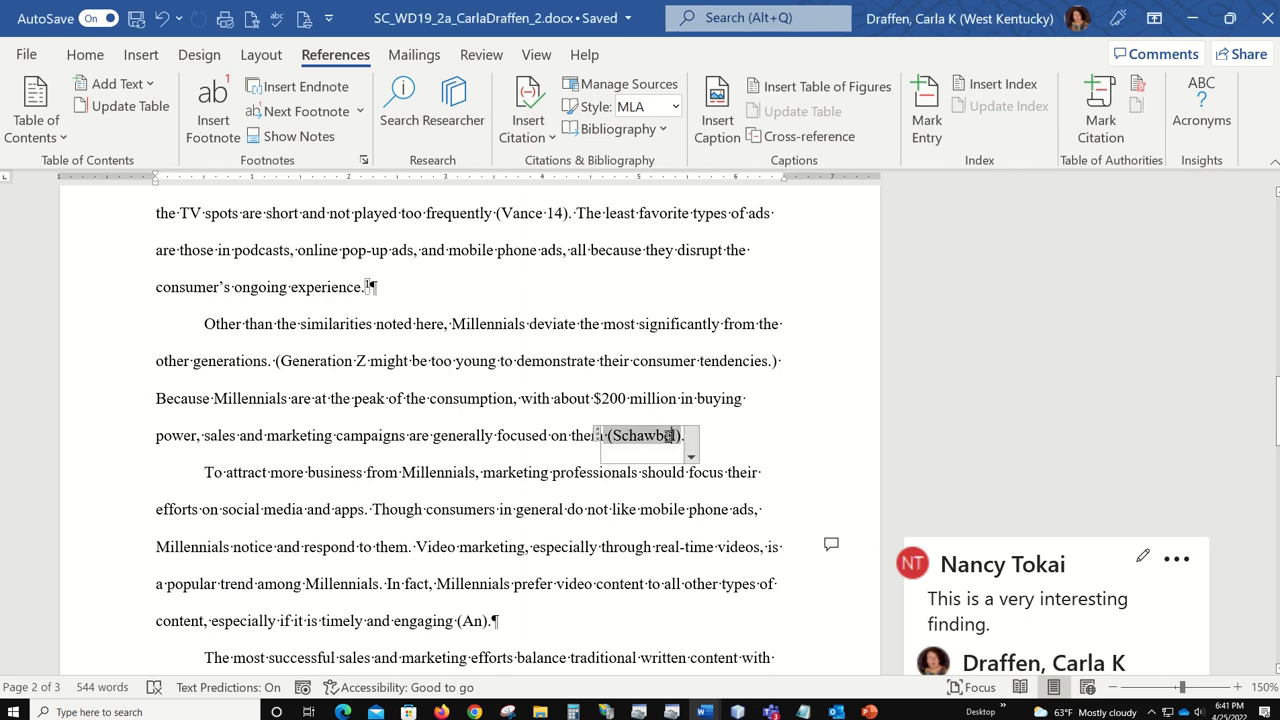
pyautogui.click(693, 441)
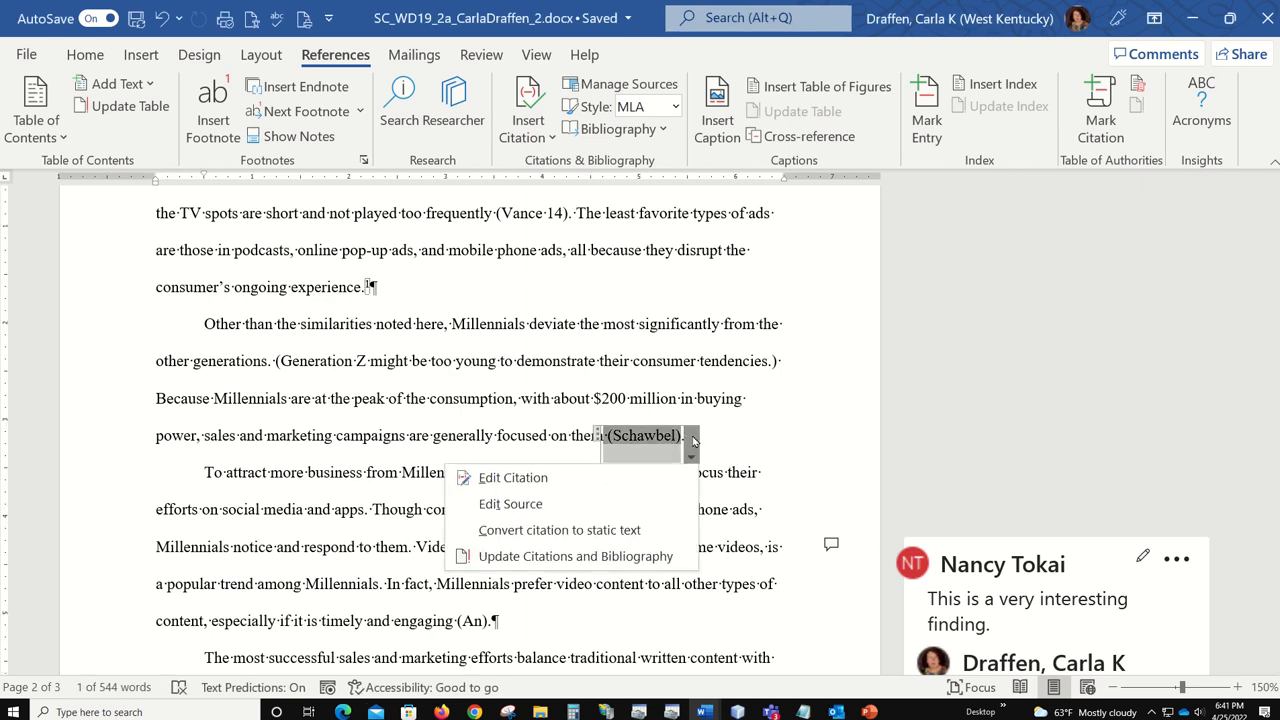
pyautogui.click(561, 506)
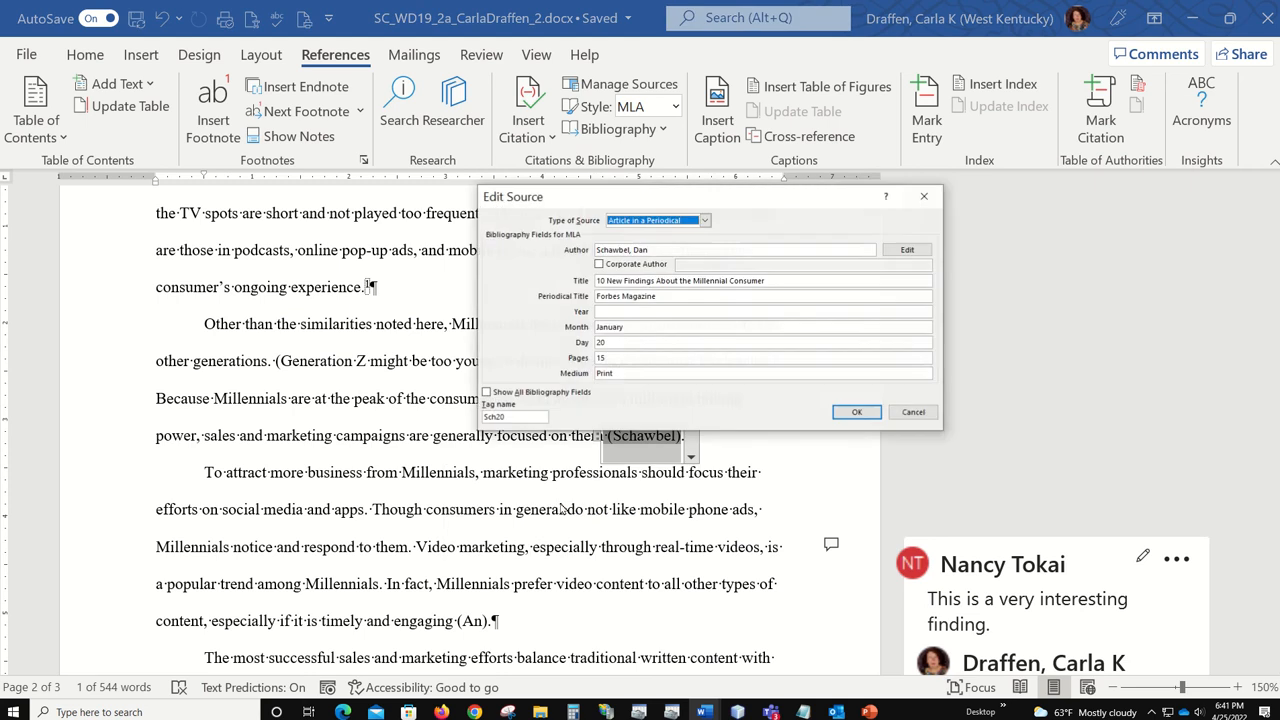
pyautogui.click(608, 311)
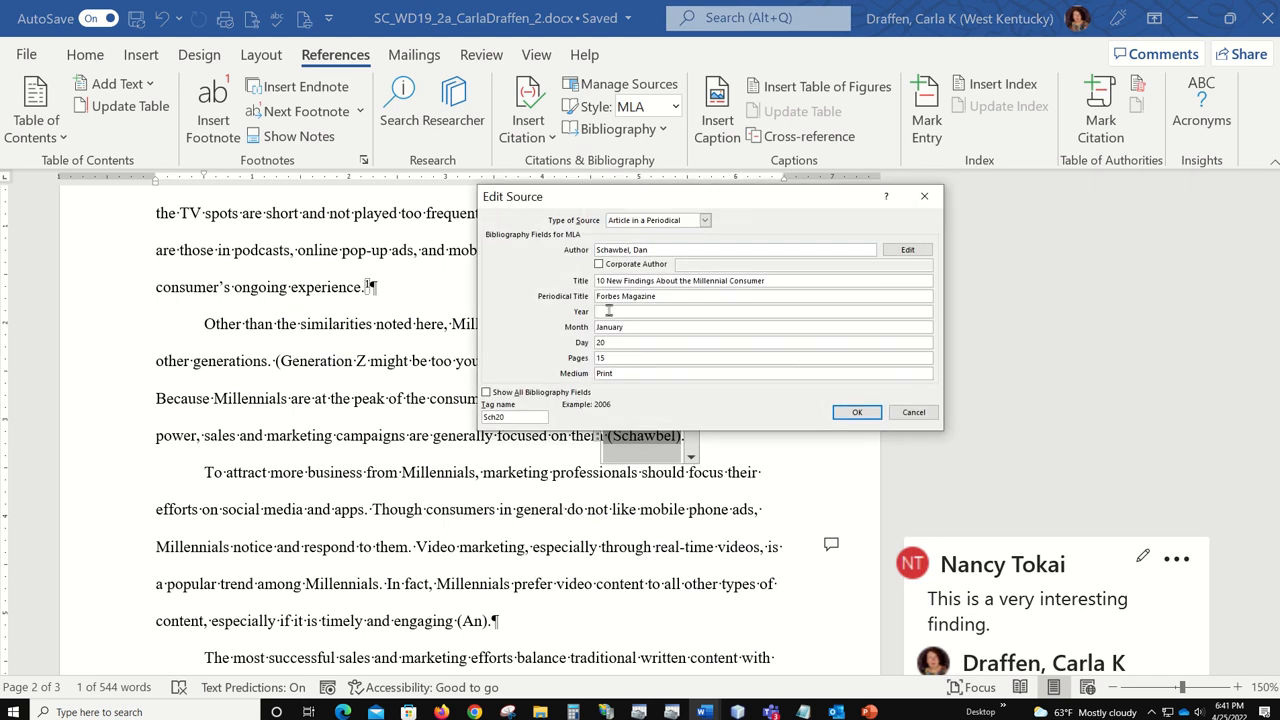
pyautogui.write('2020')
pyautogui.click(853, 413)
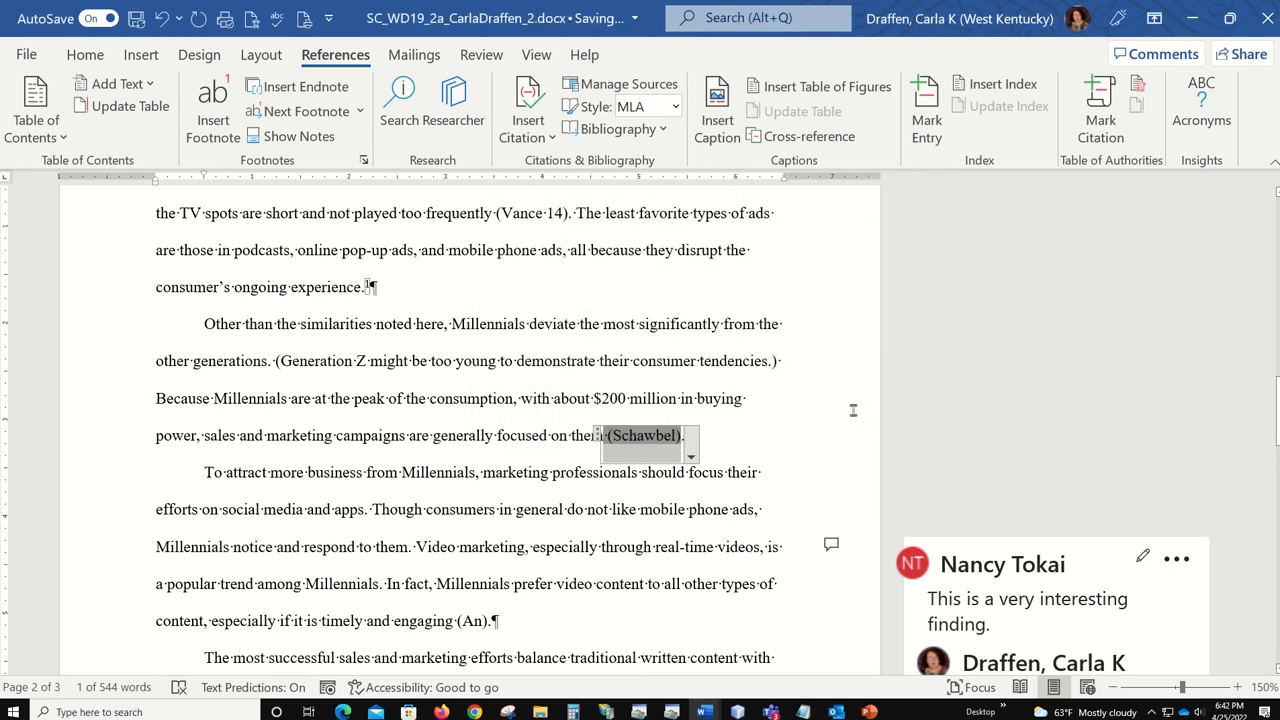
# Update the bibliography field under "Works Cited" so it reflects the edited source.
pyautogui.scroll(-10, 798, 410)
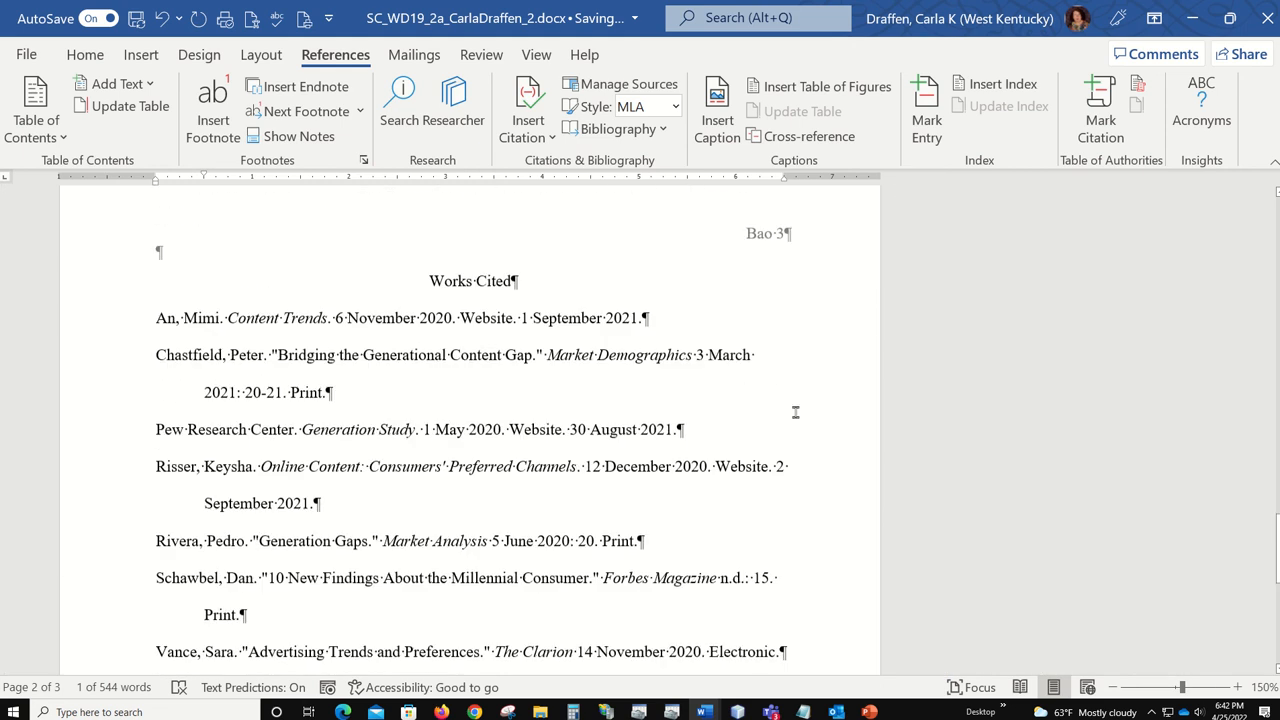
pyautogui.scroll(-5, 796, 412)
pyautogui.scroll(4, 796, 412)
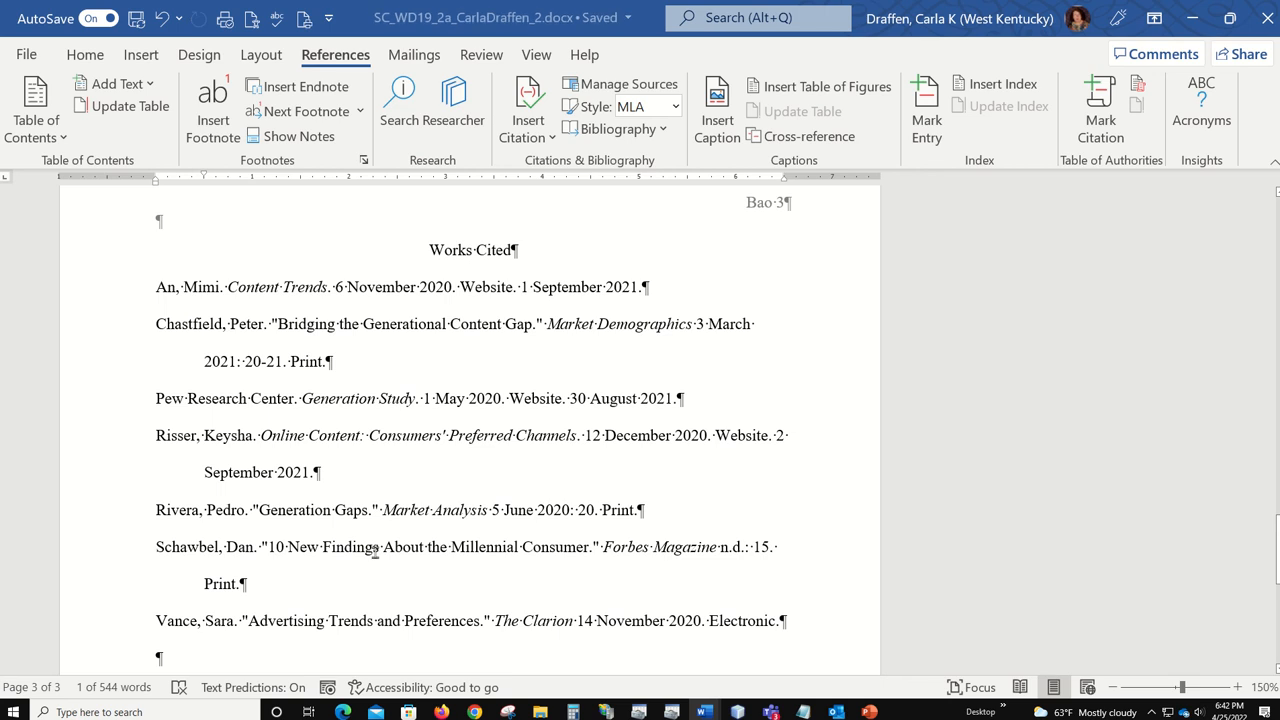
pyautogui.rightClick(381, 547)
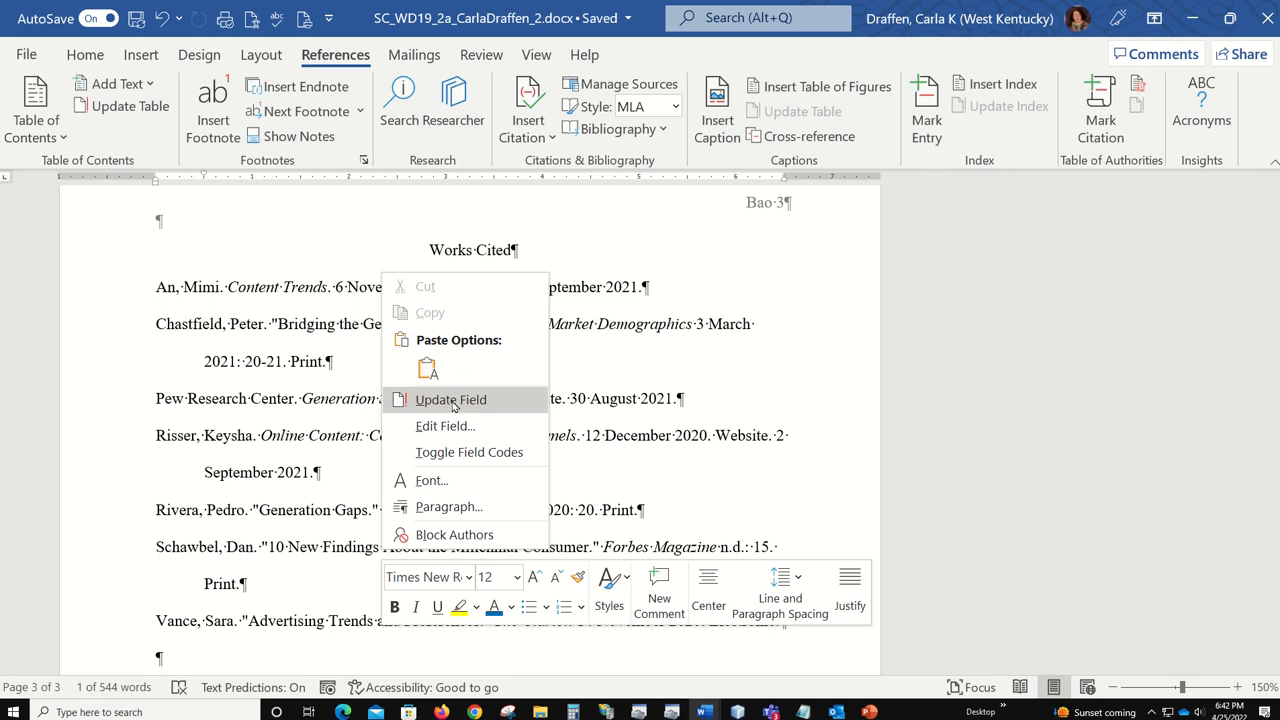
pyautogui.click(451, 400)
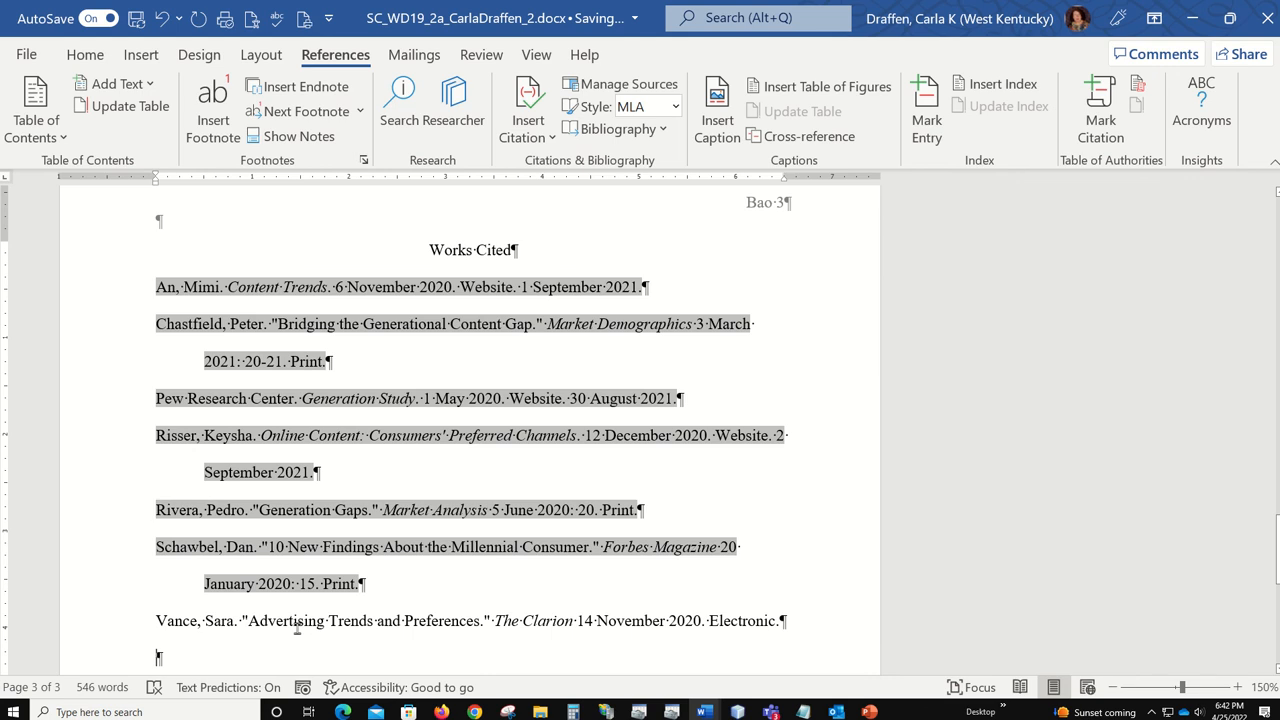
# Examine the date in the Forbes Magazine entry and the rest of the updated Works Cited list.
pyautogui.click(205, 584)
pyautogui.click(642, 581)
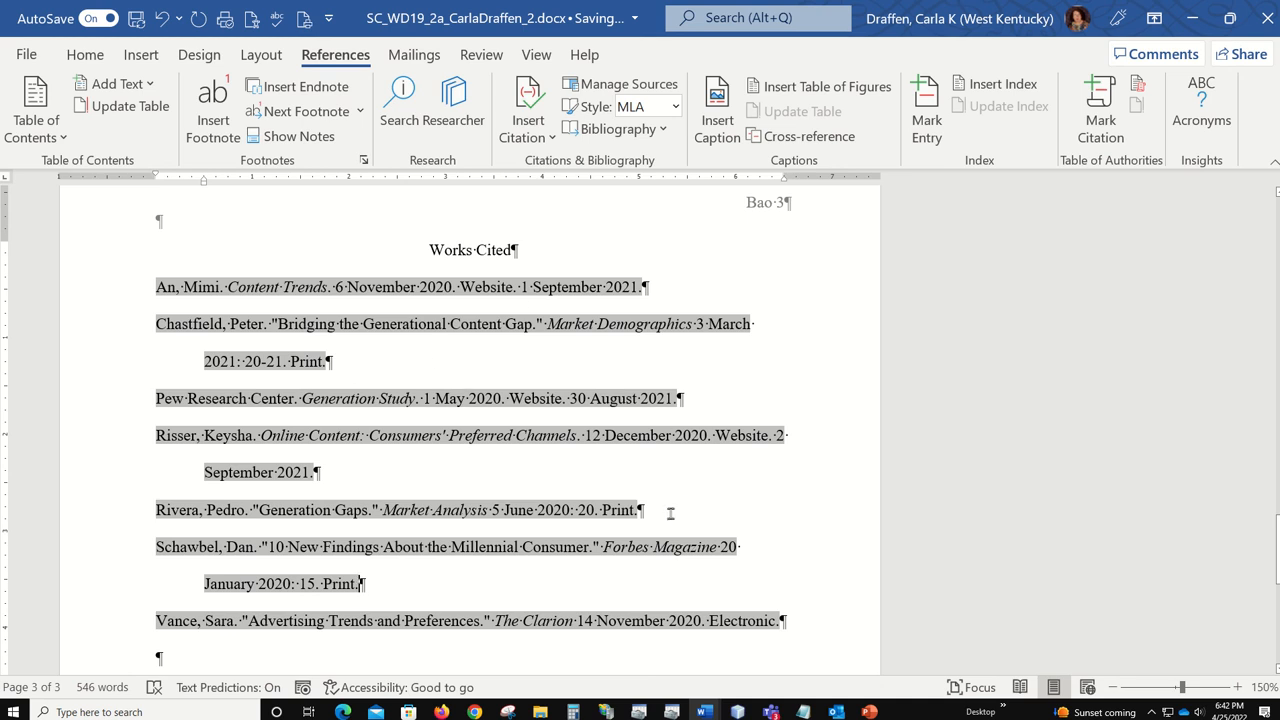
pyautogui.hotkey('shift', 'Up')
pyautogui.hotkey('shift', 'Up')
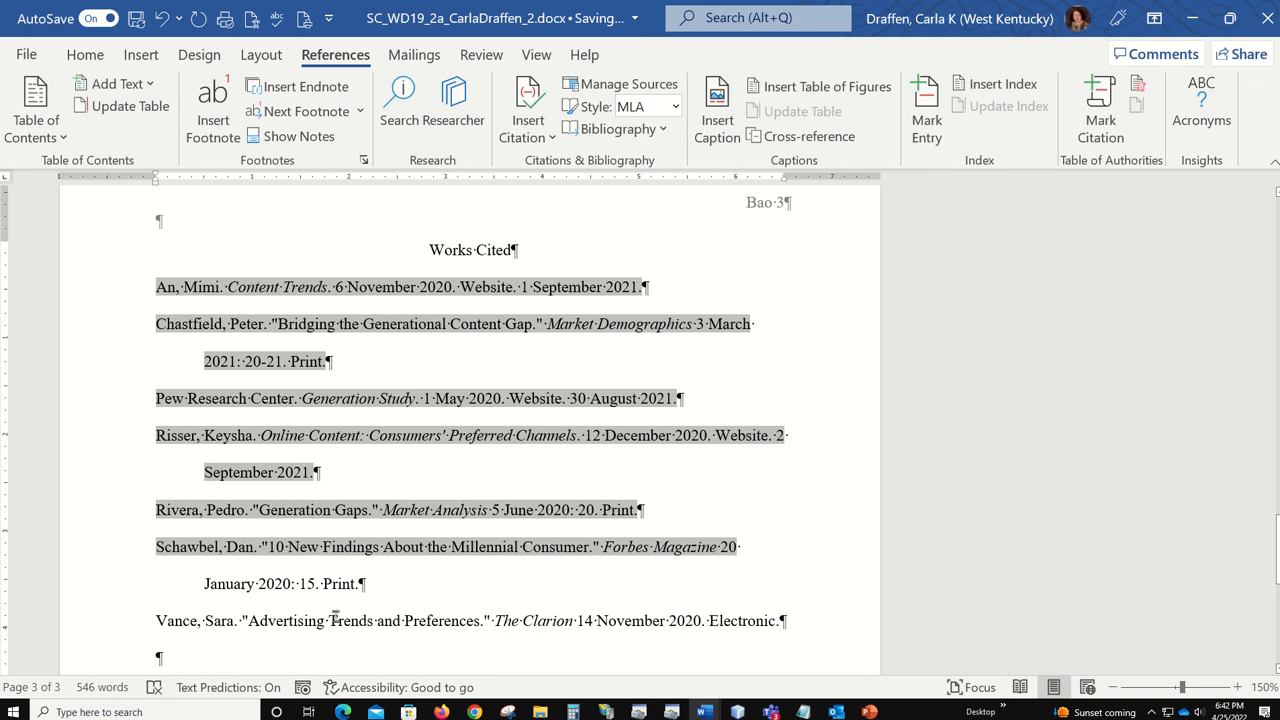
pyautogui.scroll(2, 430, 249)
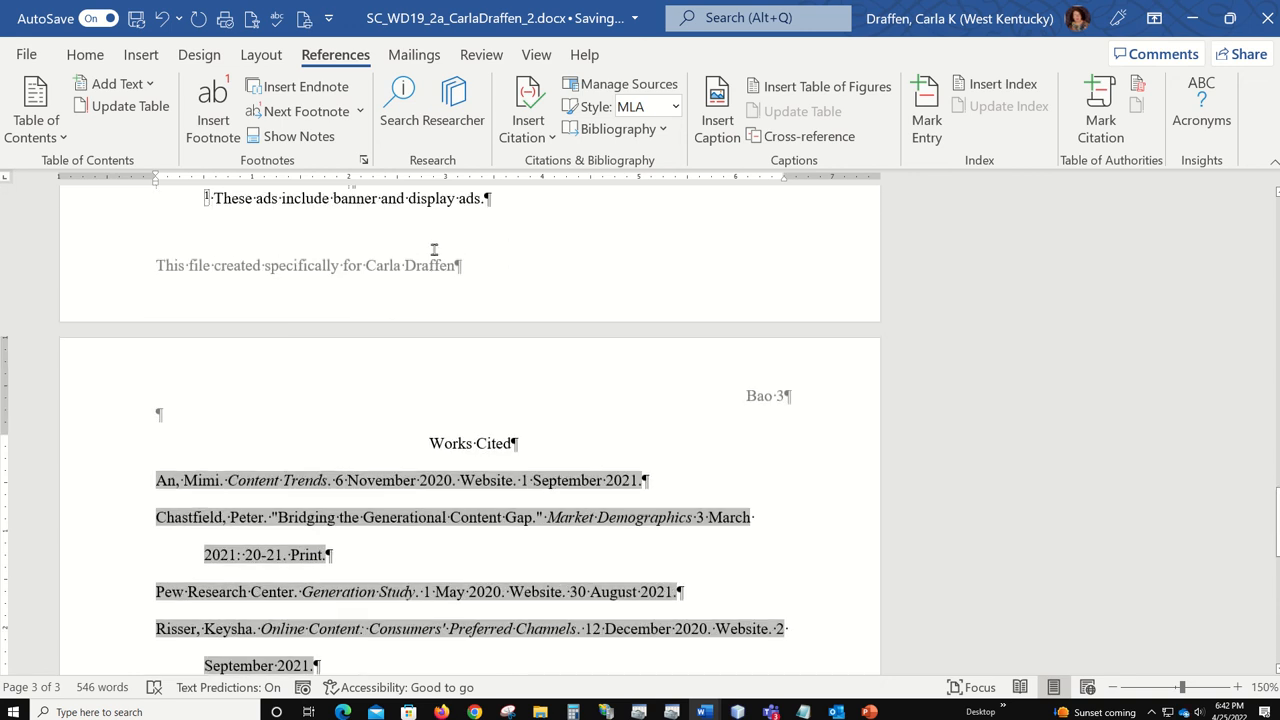
pyautogui.click(563, 207)
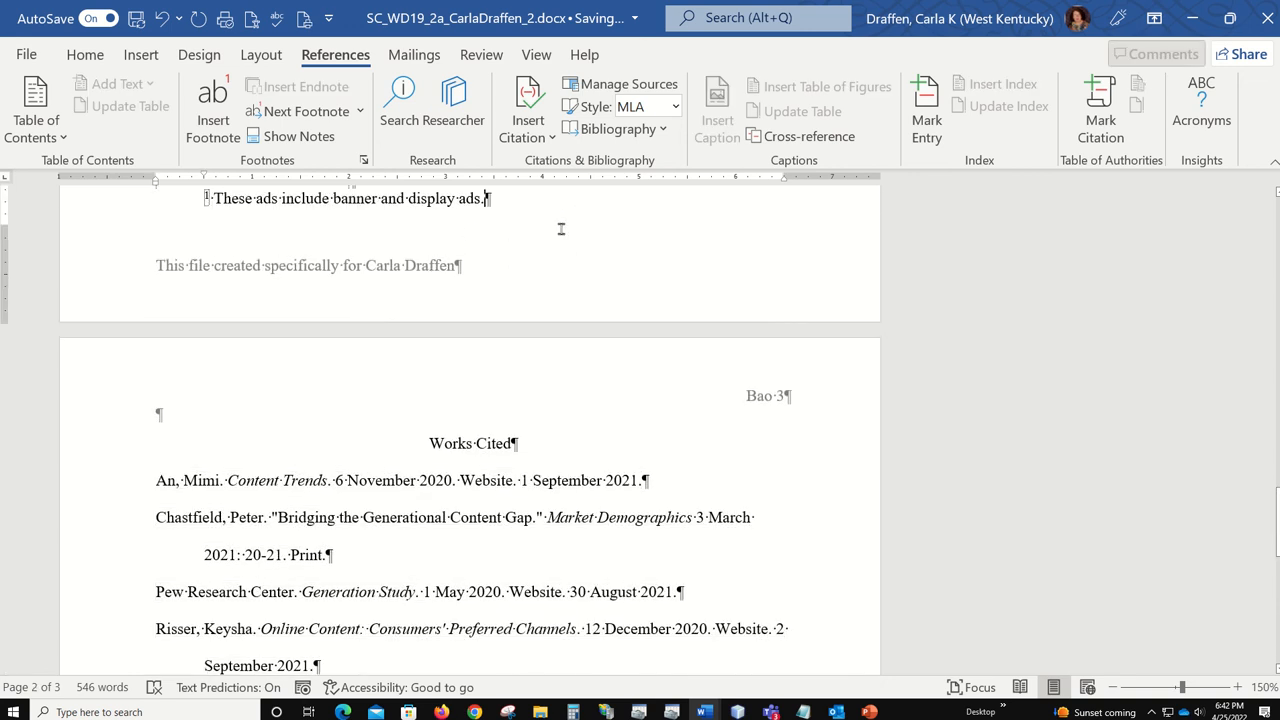
pyautogui.scroll(-5, 561, 231)
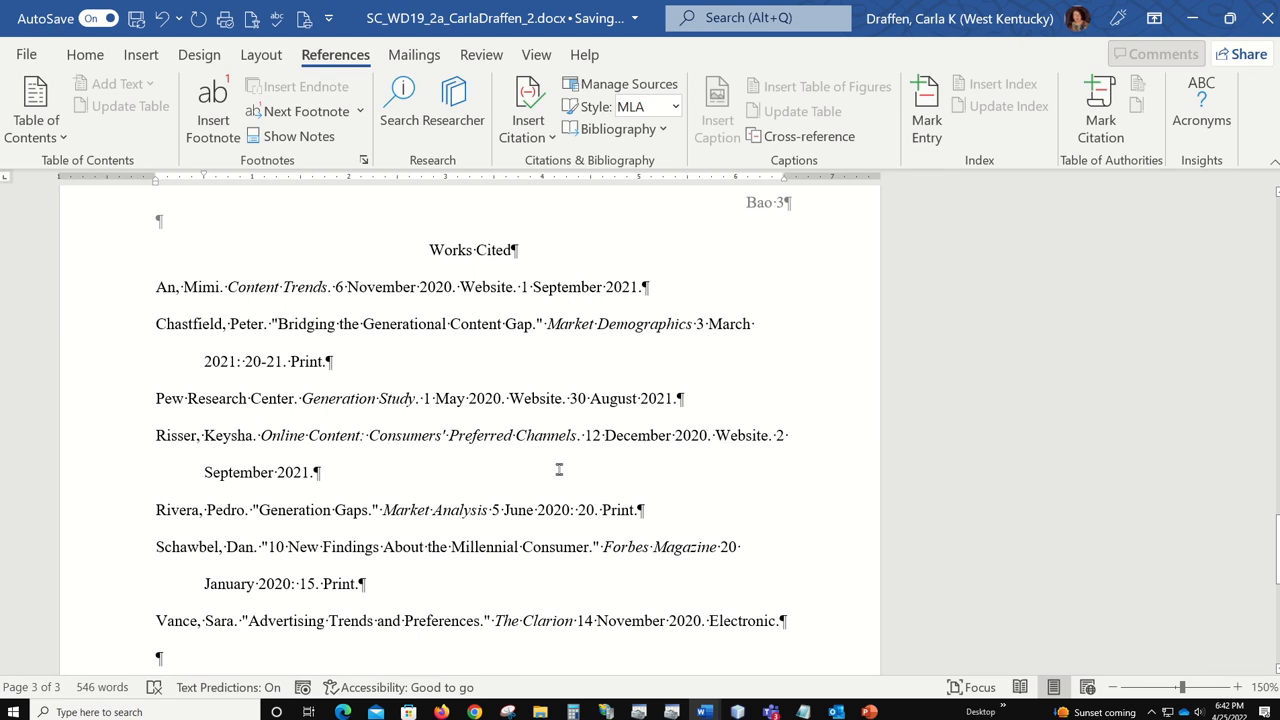
pyautogui.scroll(-1, 560, 467)
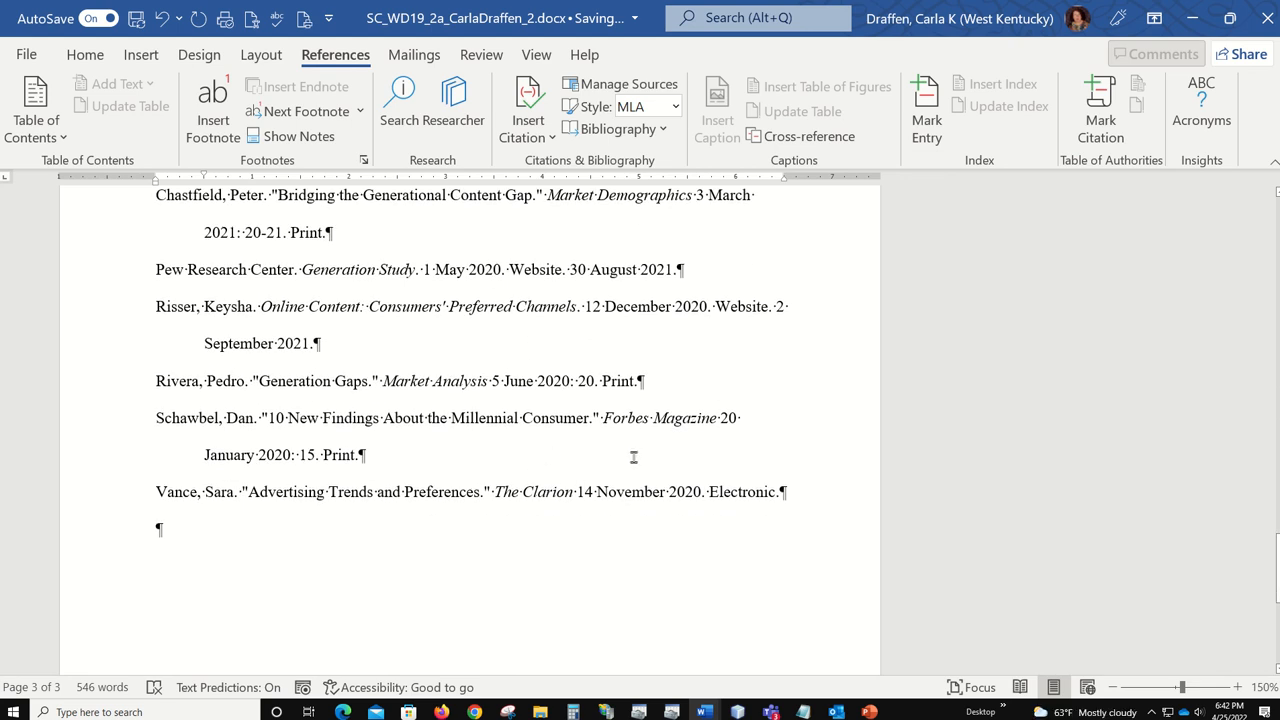
# Check the document with Editor from its start, correcting "onlne" to "online" and "is" to "are" in page 2's first sentence.
pyautogui.hotkey('ctrl', 'Home')
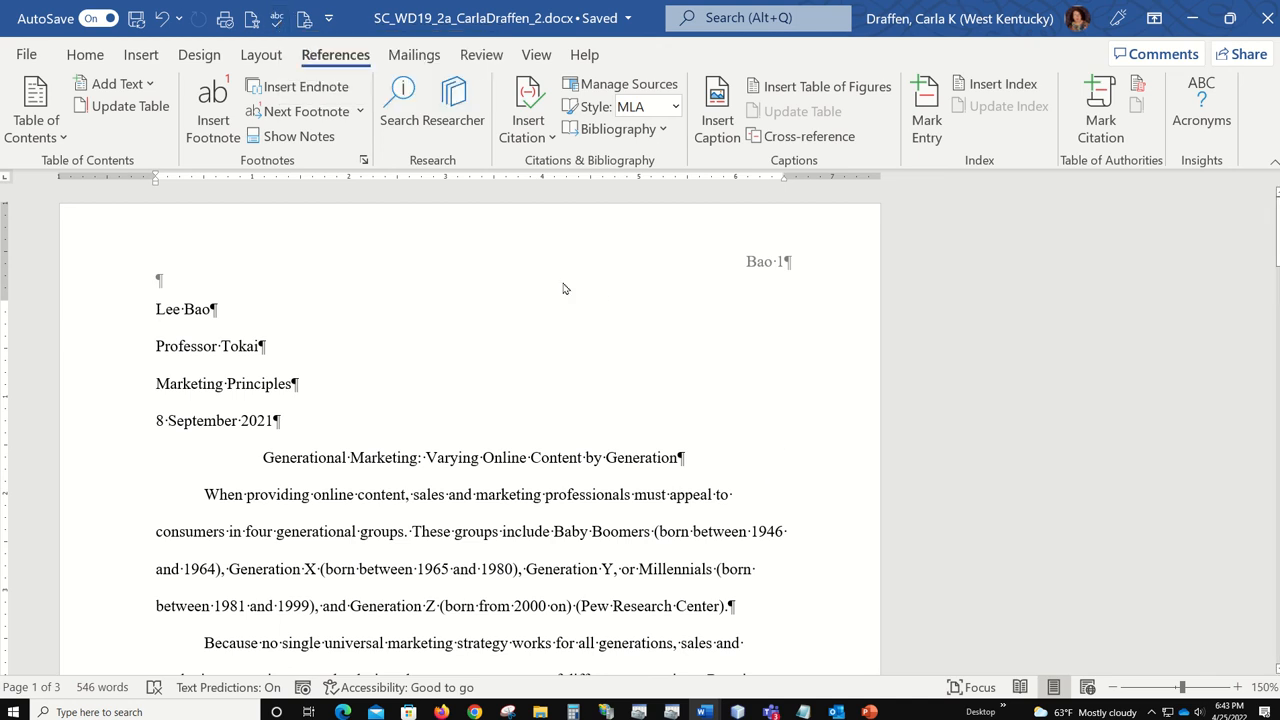
pyautogui.click(484, 57)
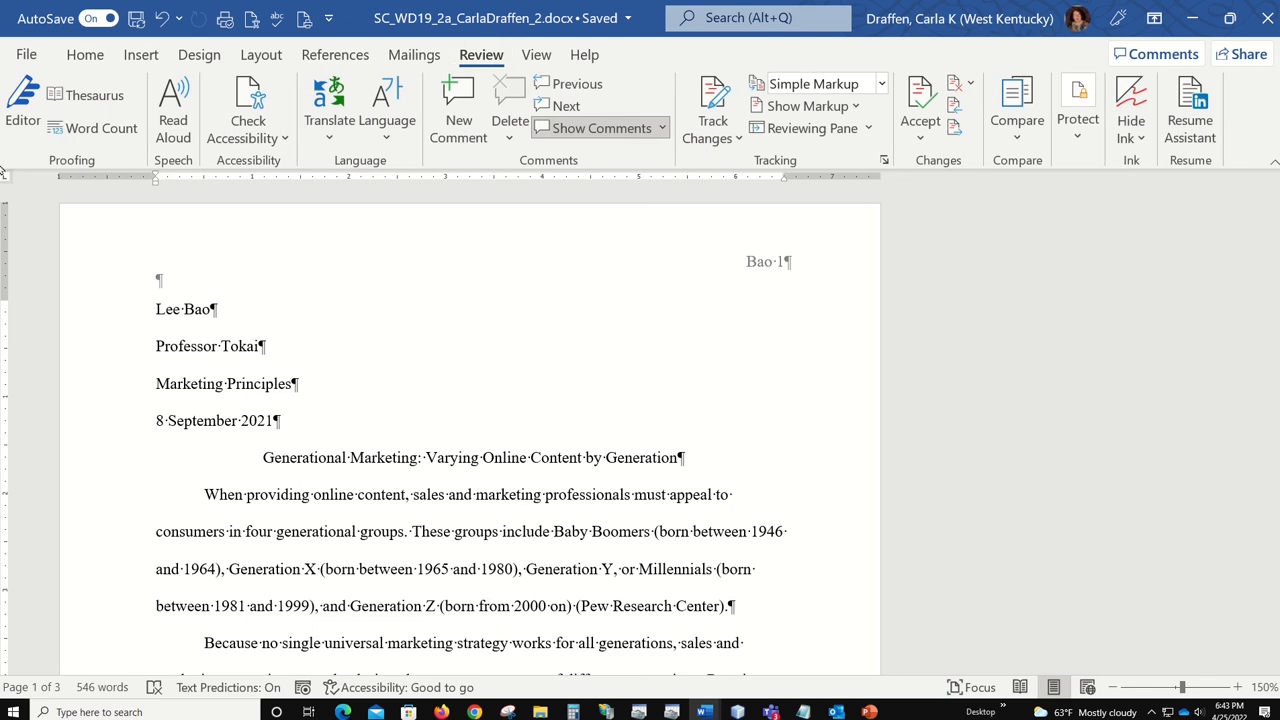
pyautogui.click(20, 118)
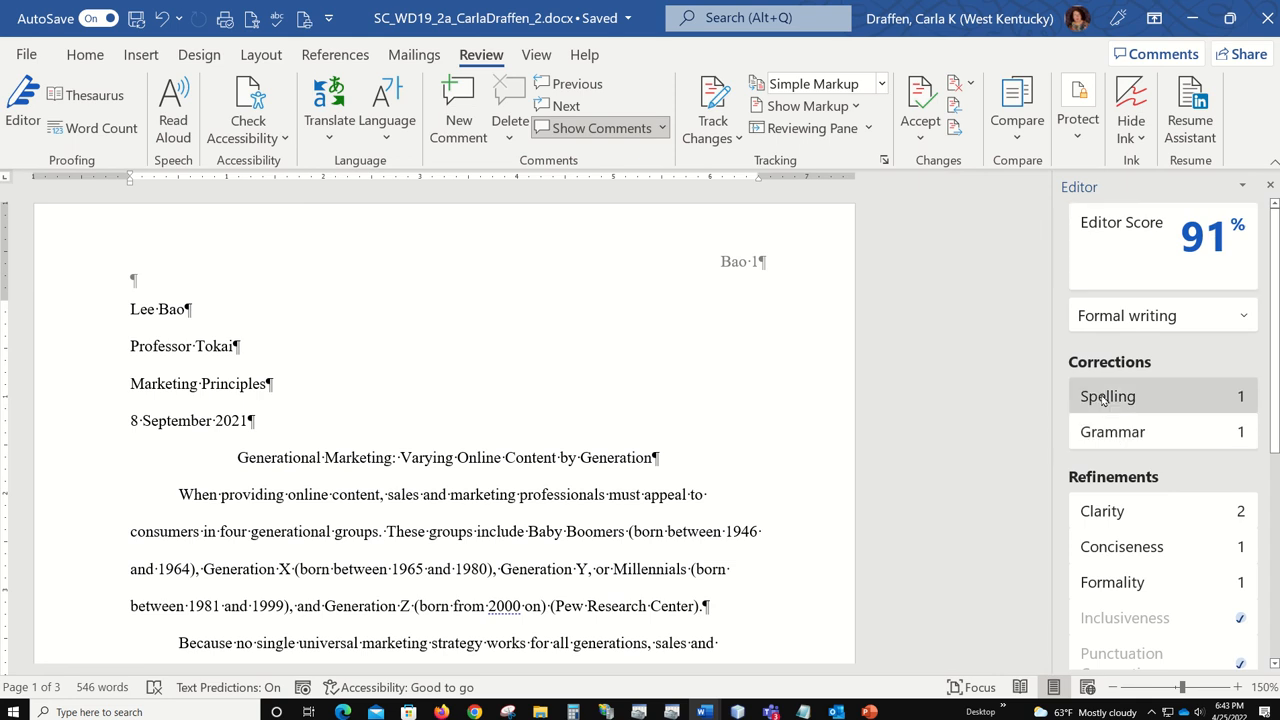
pyautogui.click(1112, 398)
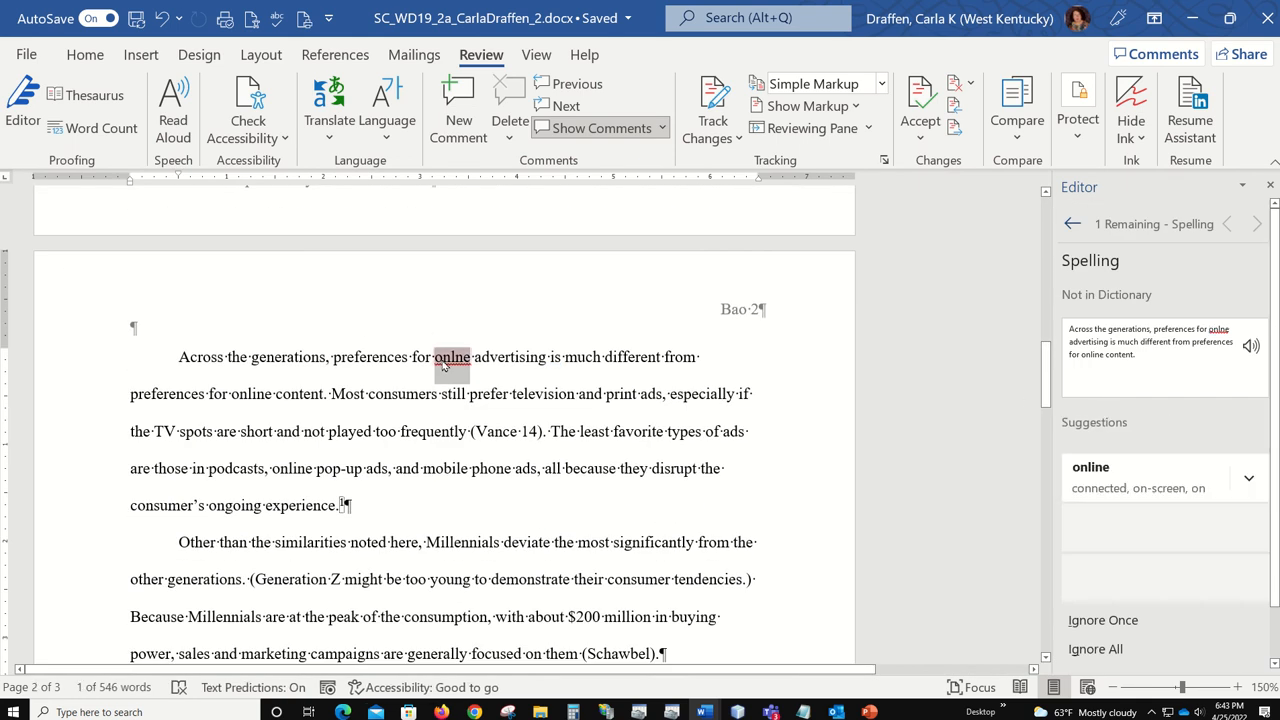
pyautogui.click(1107, 474)
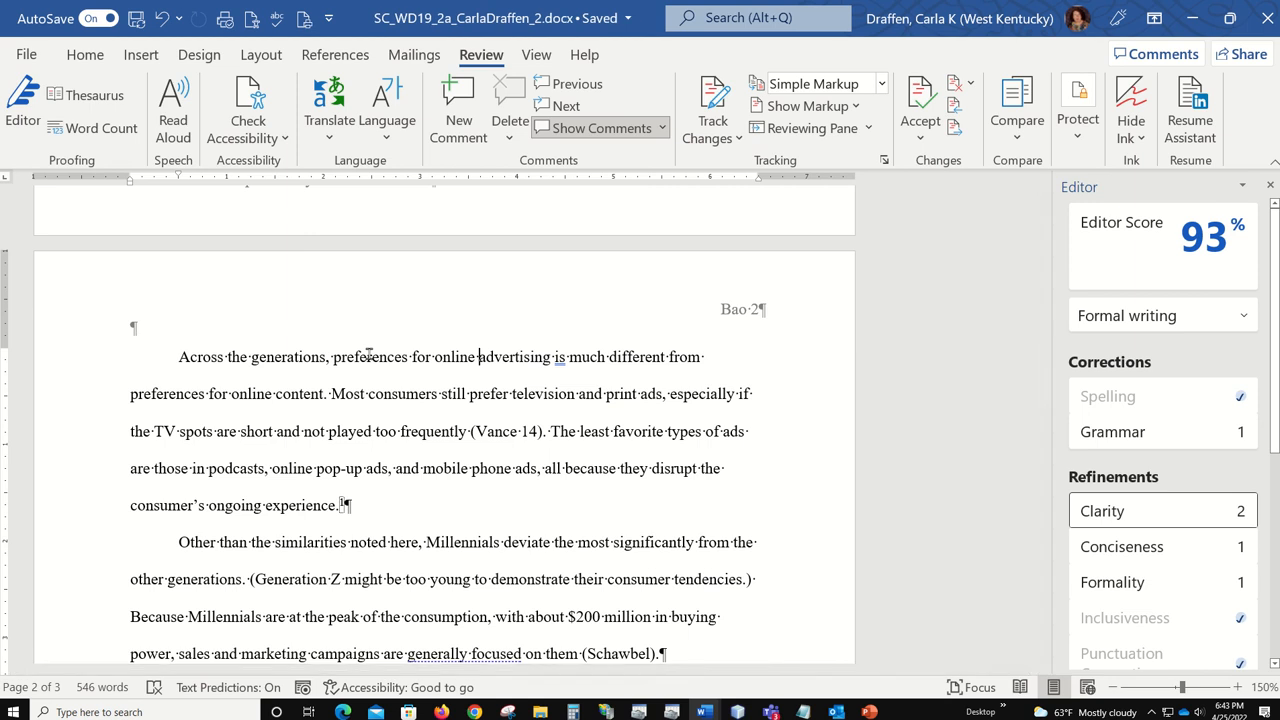
pyautogui.click(1115, 438)
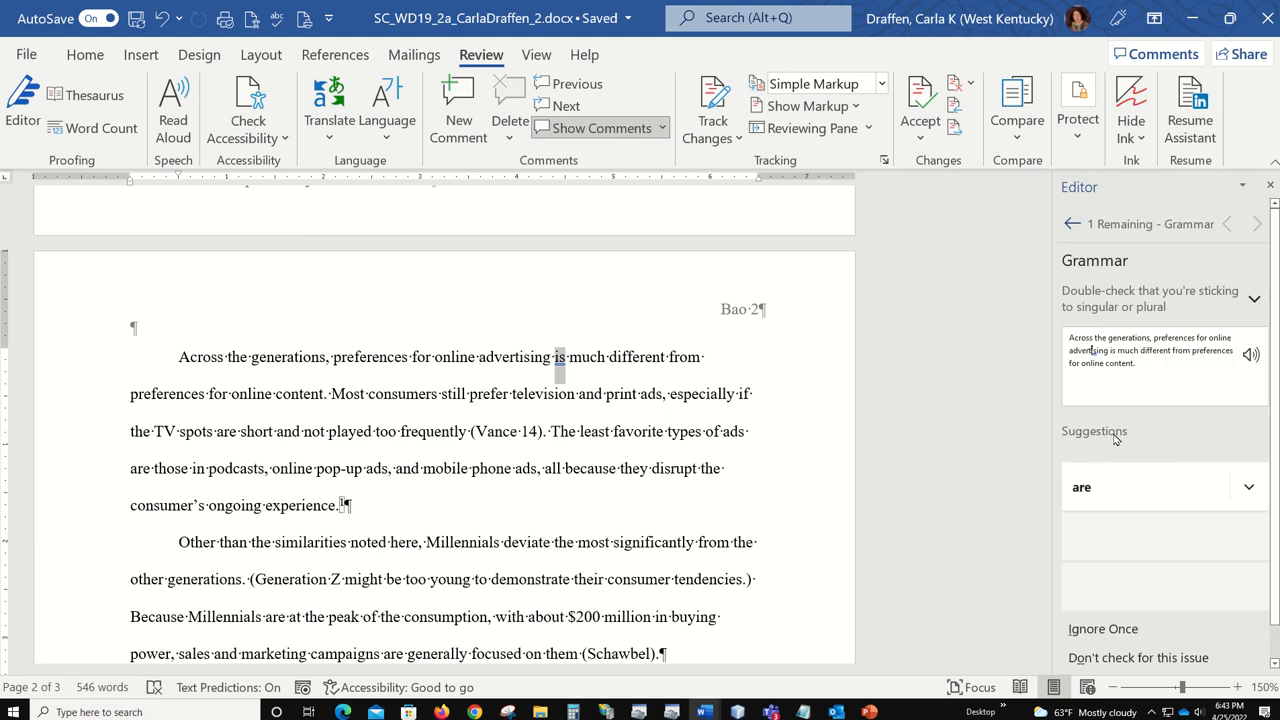
pyautogui.click(1088, 488)
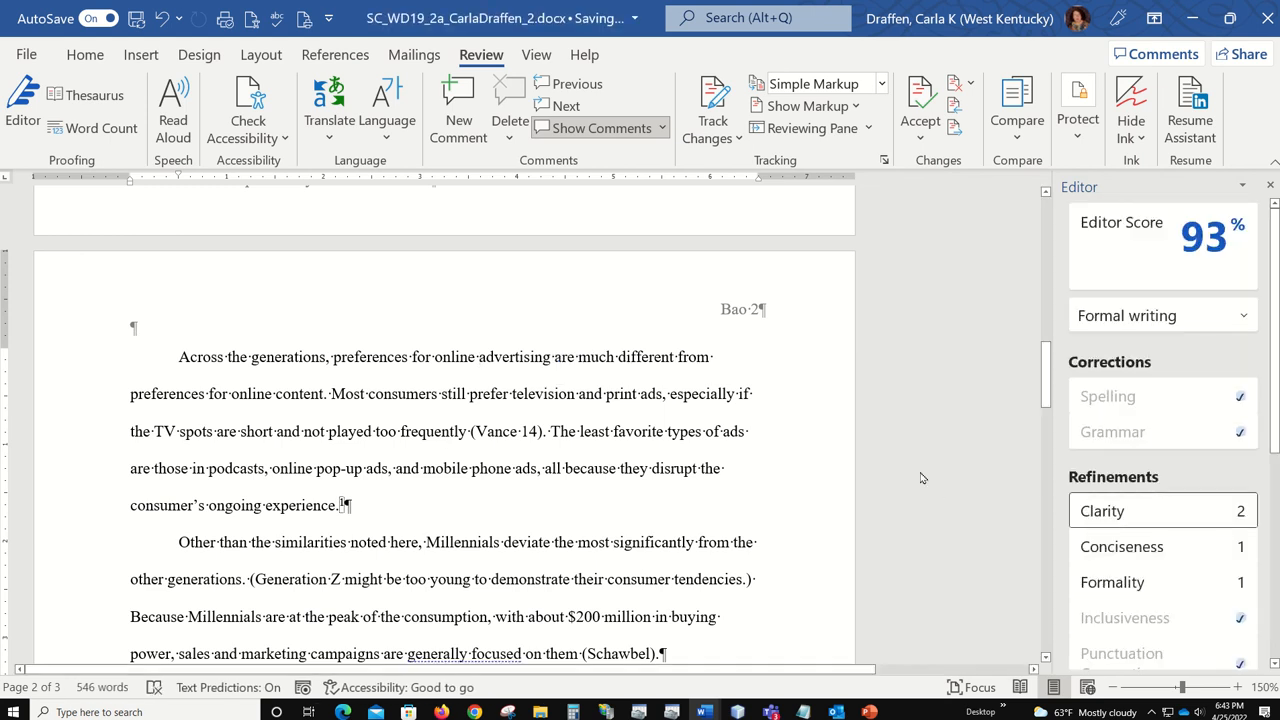
# Review the Editor's correction and refinement categories for any remaining issues.
pyautogui.scroll(-2, 998, 461)
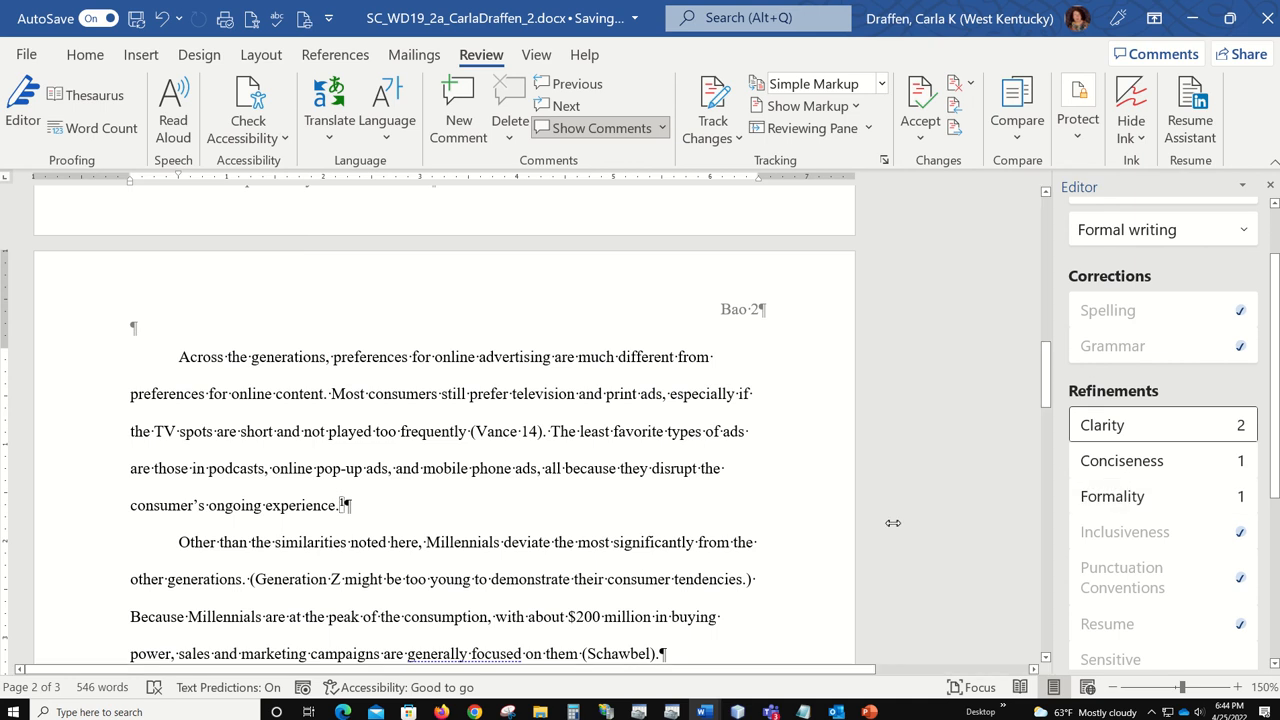
pyautogui.scroll(-6, 982, 504)
pyautogui.scroll(-1, 982, 504)
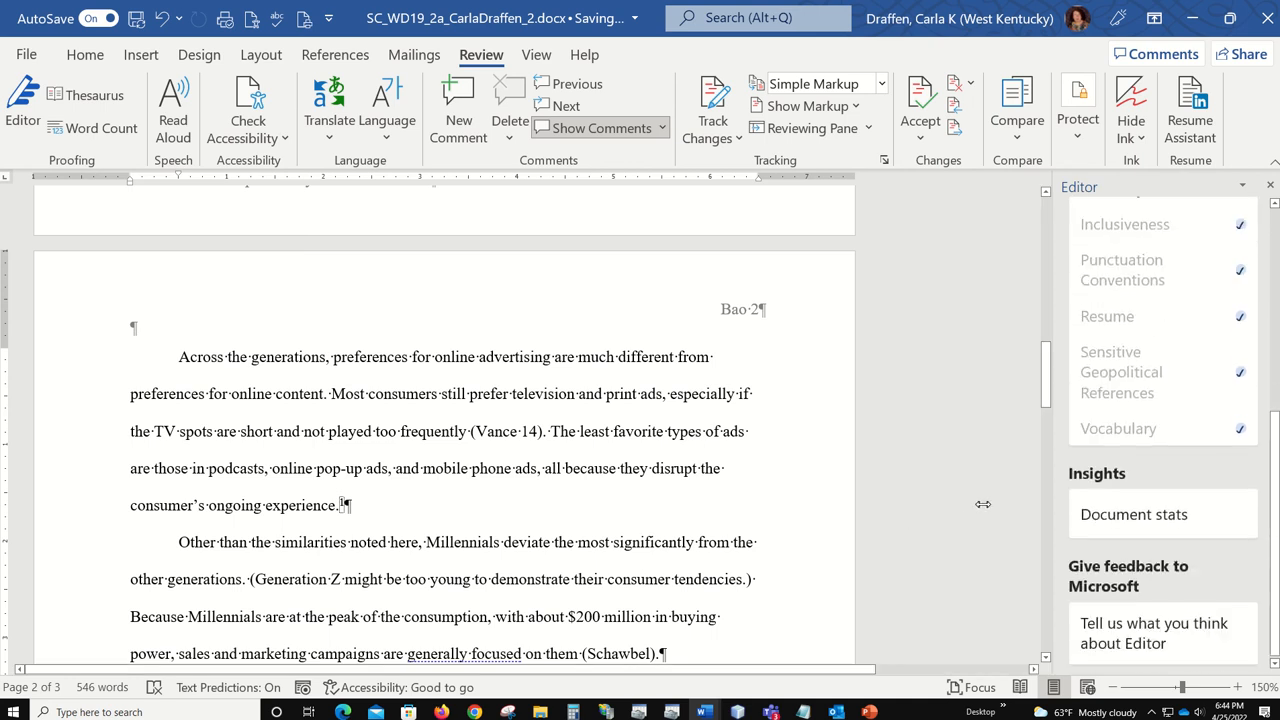
pyautogui.scroll(7, 982, 504)
pyautogui.scroll(-7, 982, 504)
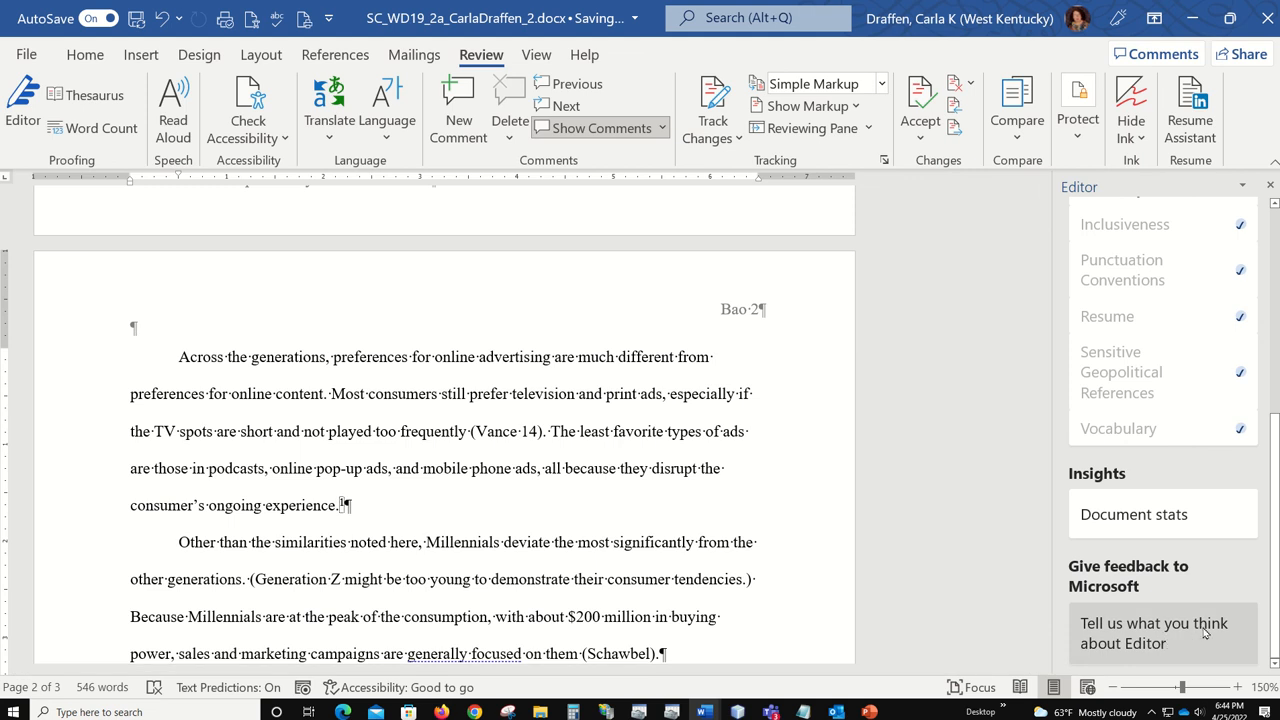
# Review the remaining Editor refinements and the document text on page 2 through the start of the Works Cited page.
pyautogui.scroll(7, 1006, 474)
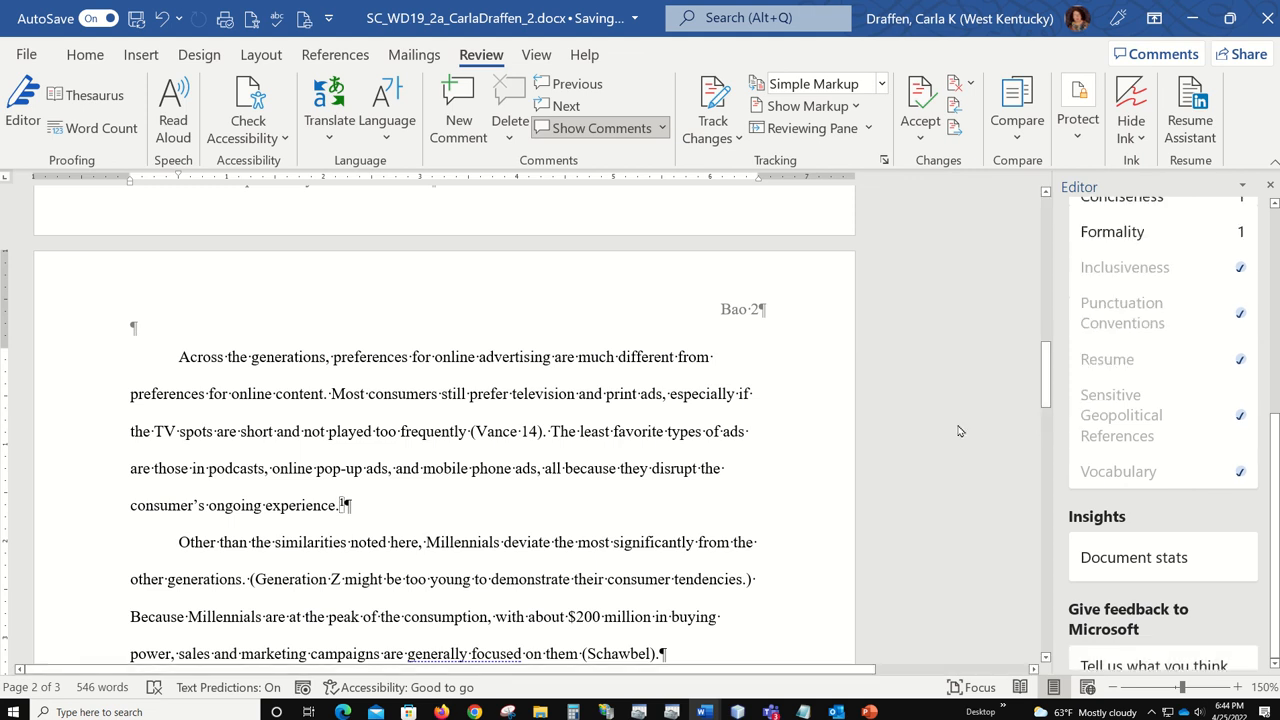
pyautogui.scroll(1, 970, 410)
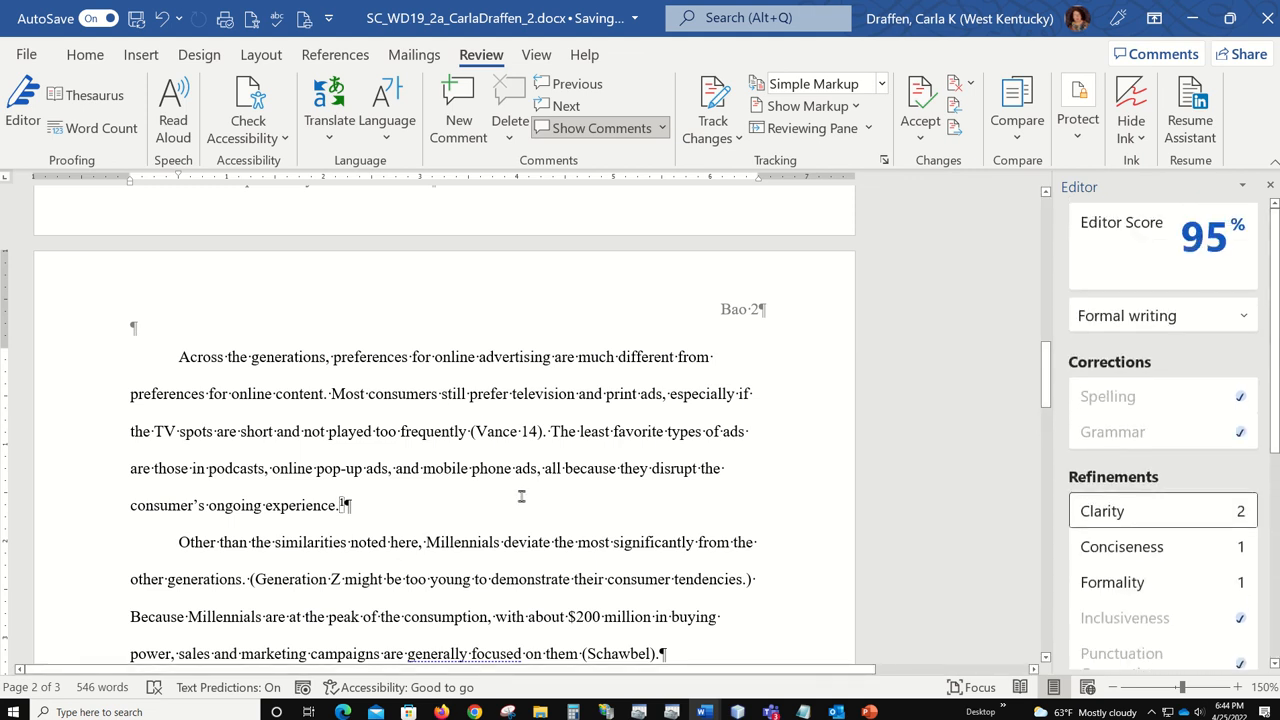
pyautogui.scroll(-2, 868, 461)
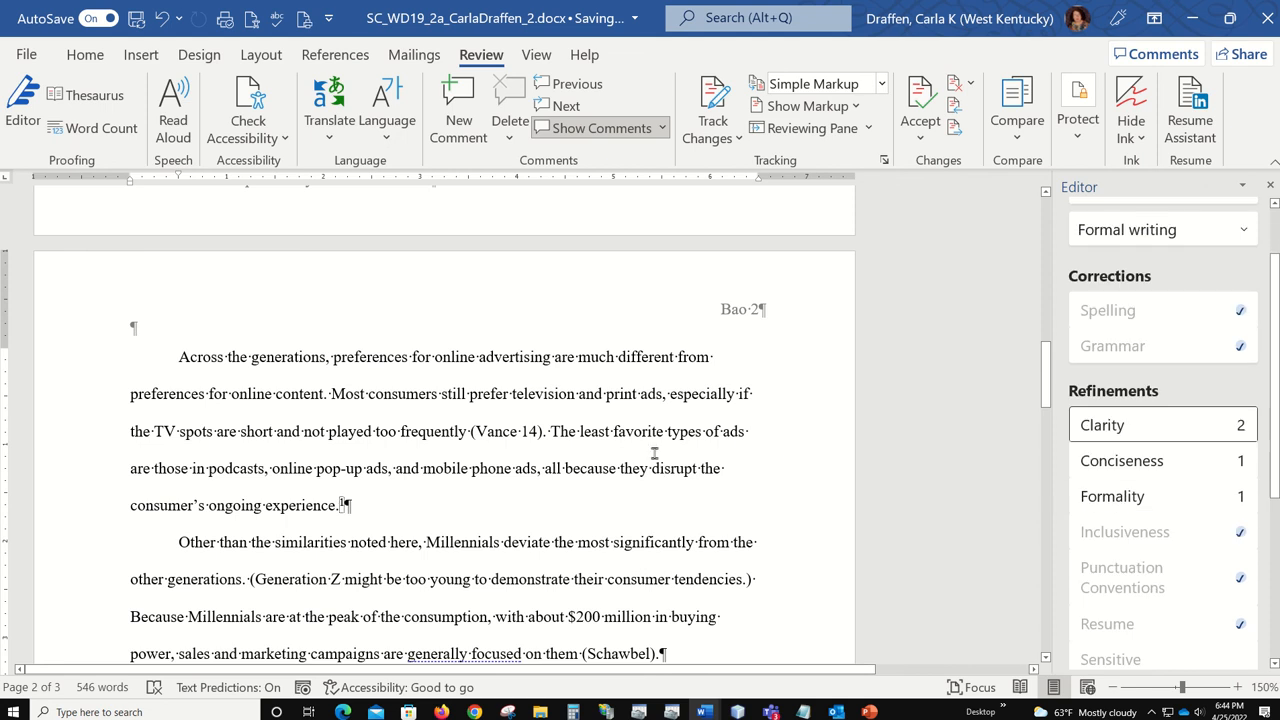
pyautogui.scroll(-5, 791, 463)
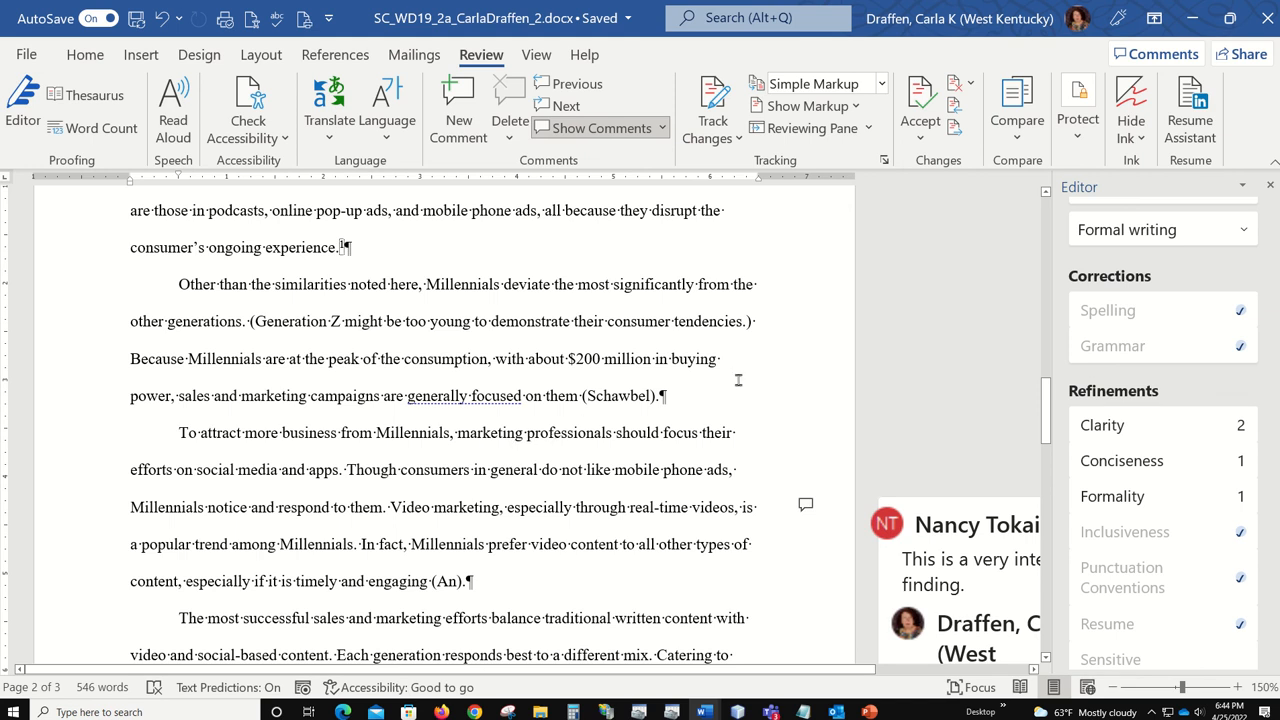
pyautogui.scroll(-2, 939, 374)
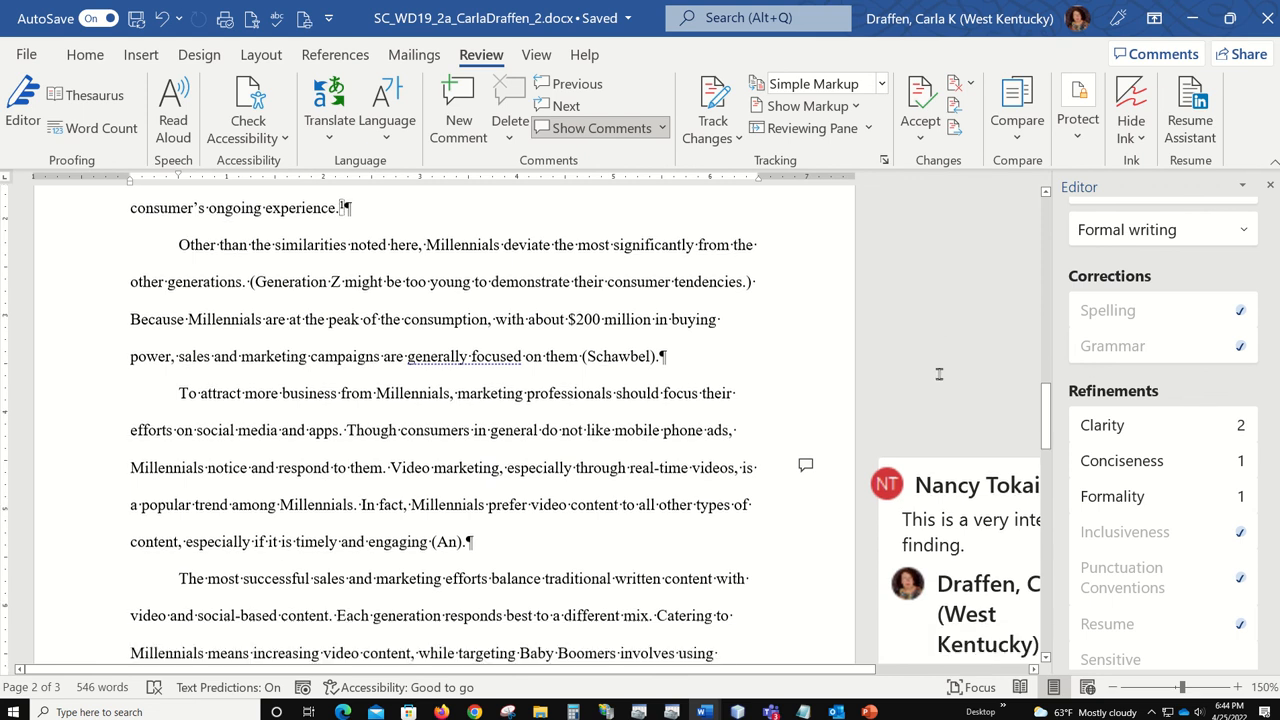
pyautogui.scroll(2, 880, 372)
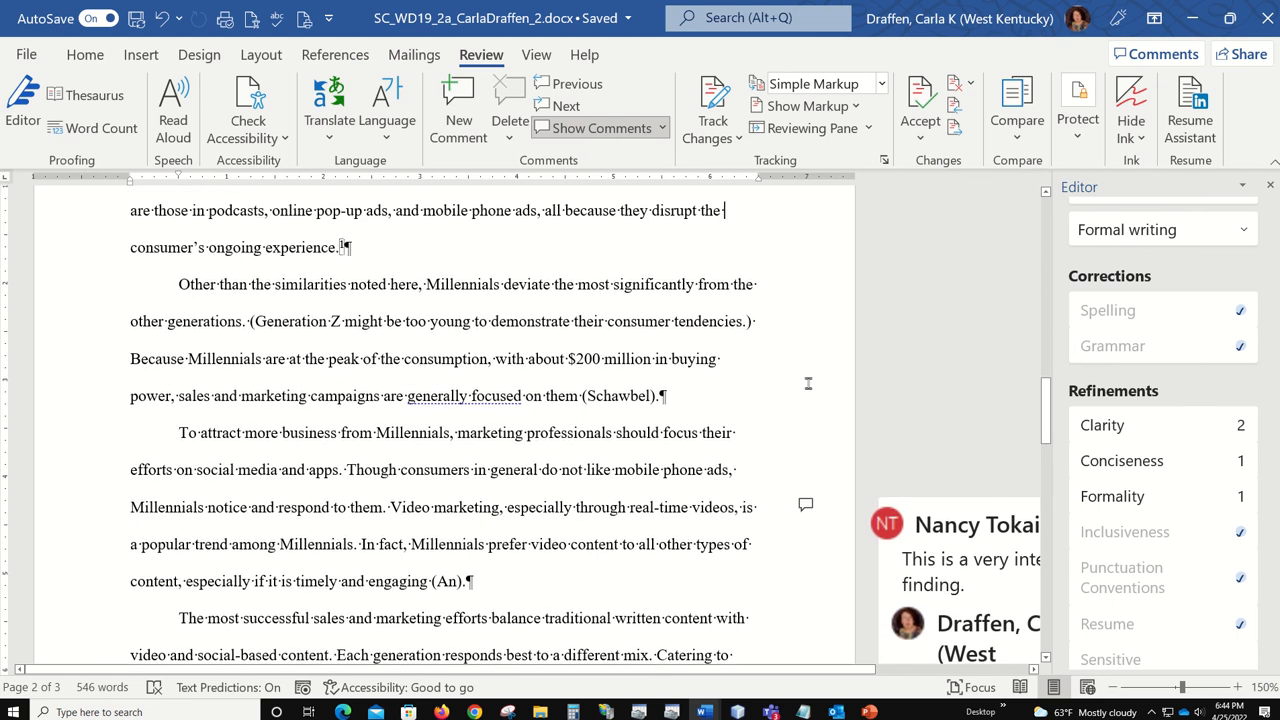
pyautogui.keyDown('ctrl'); pyautogui.click(538, 510); pyautogui.keyUp('ctrl')
pyautogui.scroll(1, 538, 510)
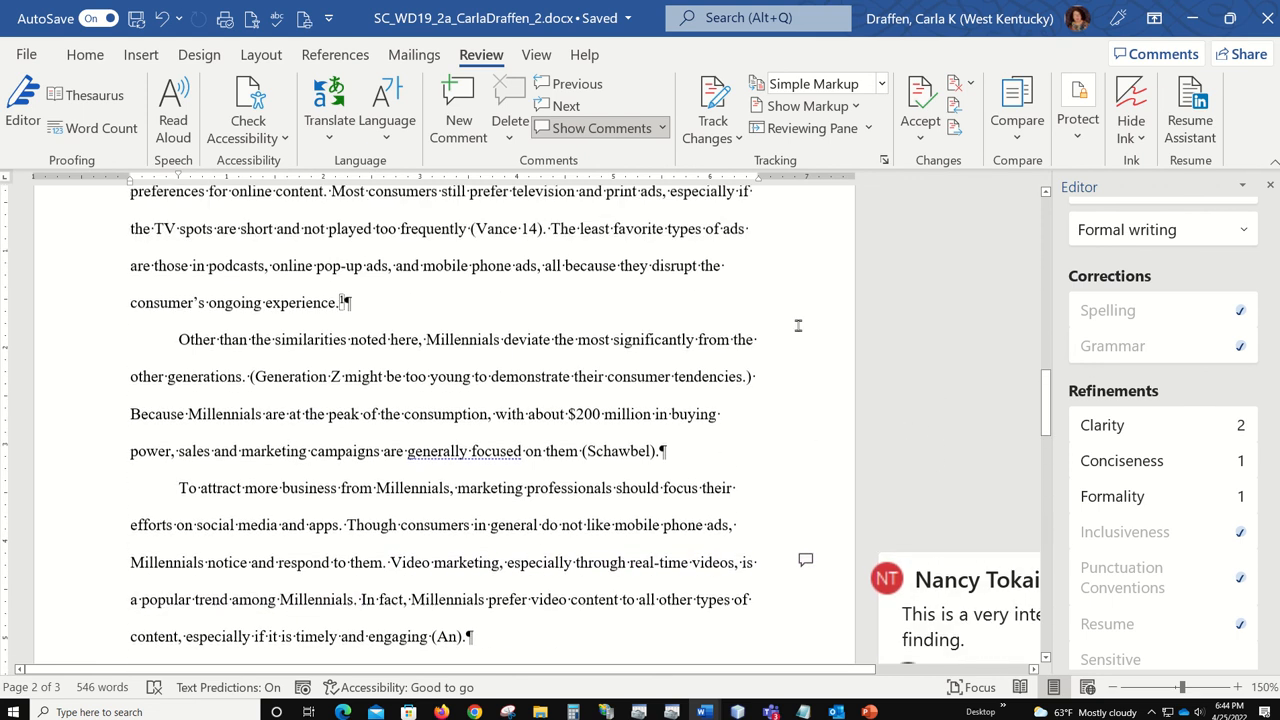
pyautogui.scroll(-3, 800, 333)
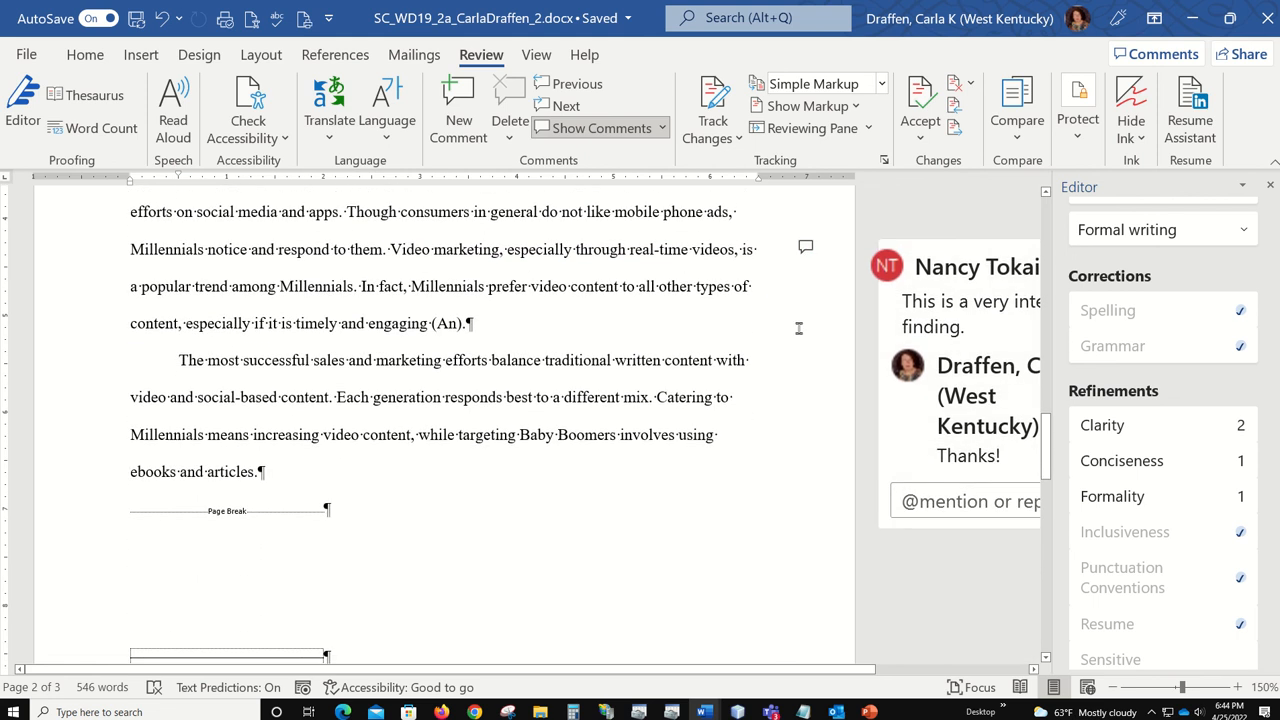
pyautogui.scroll(-6, 800, 333)
pyautogui.scroll(-3, 798, 330)
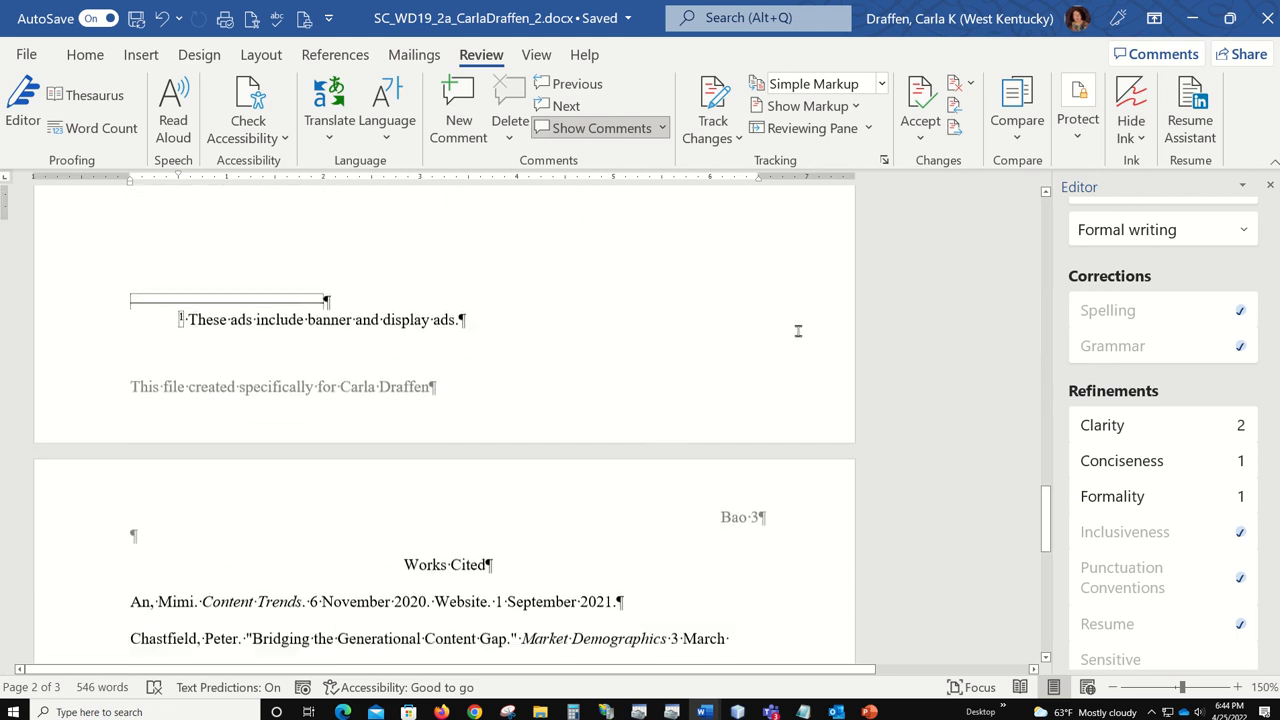
pyautogui.scroll(5, 798, 330)
pyautogui.scroll(10, 798, 331)
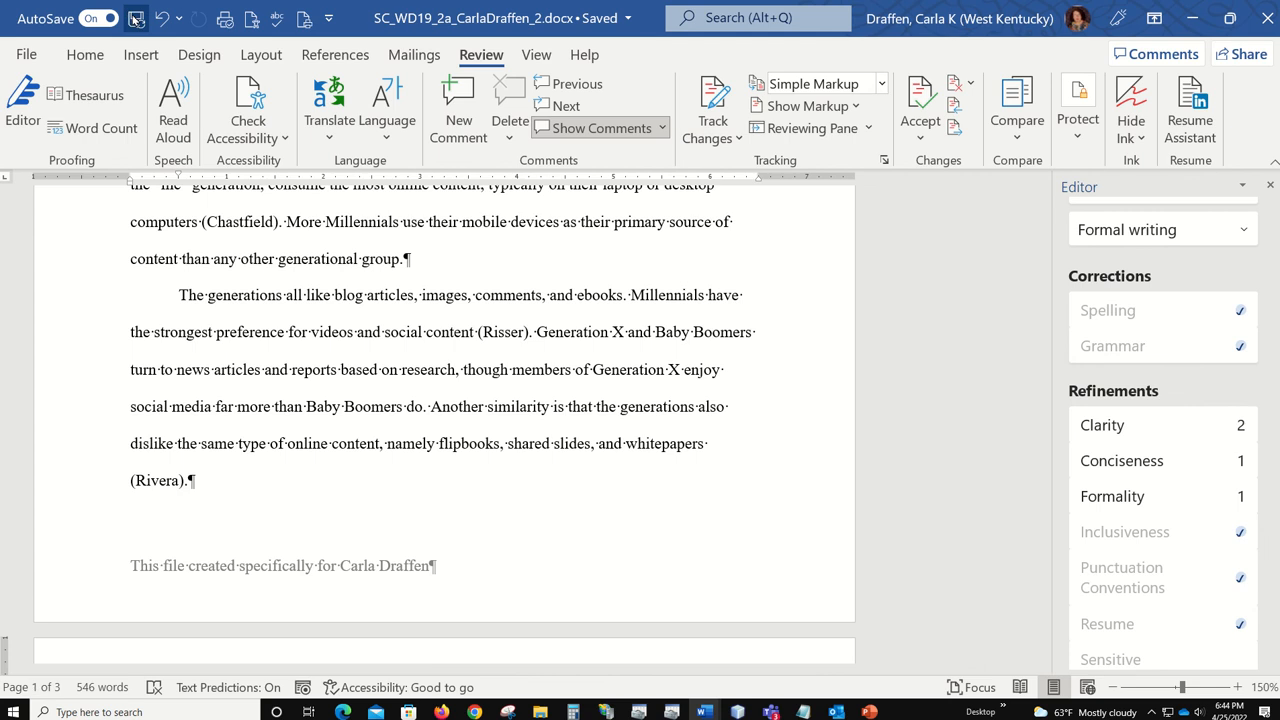
# Close the Editor pane, look over the first page, and close the research paper.
pyautogui.click(1268, 189)
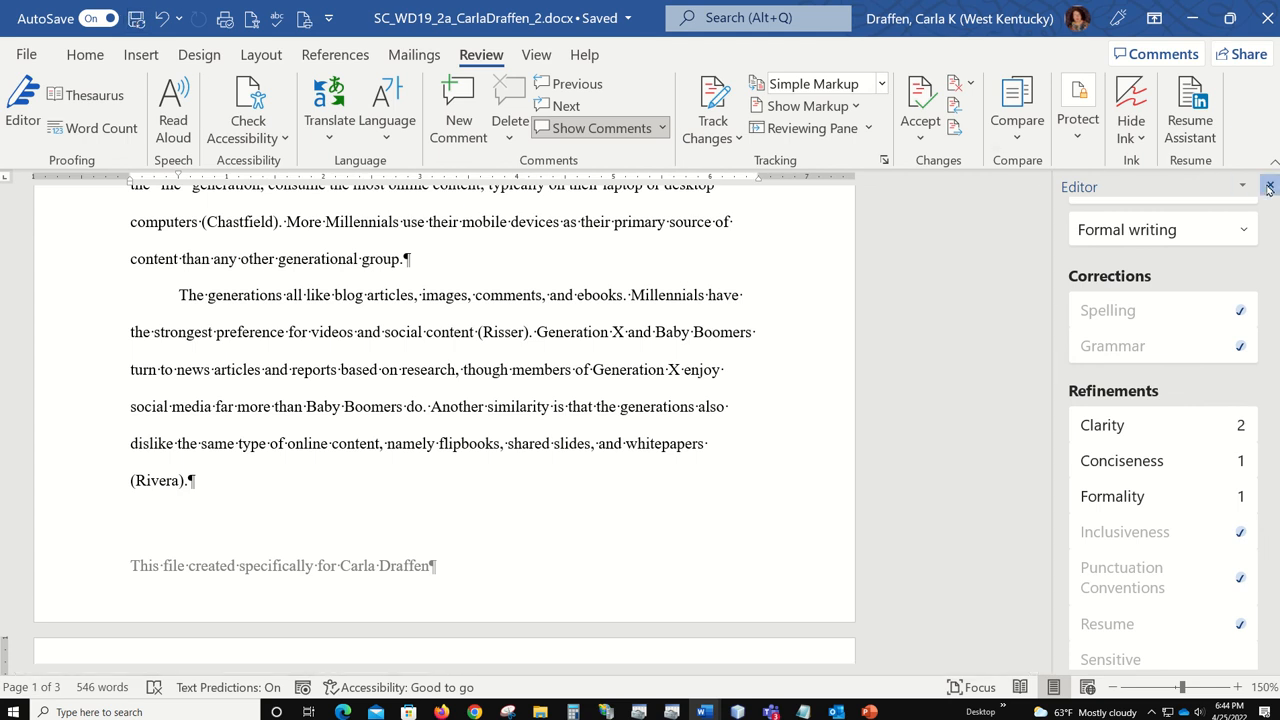
pyautogui.scroll(3, 856, 307)
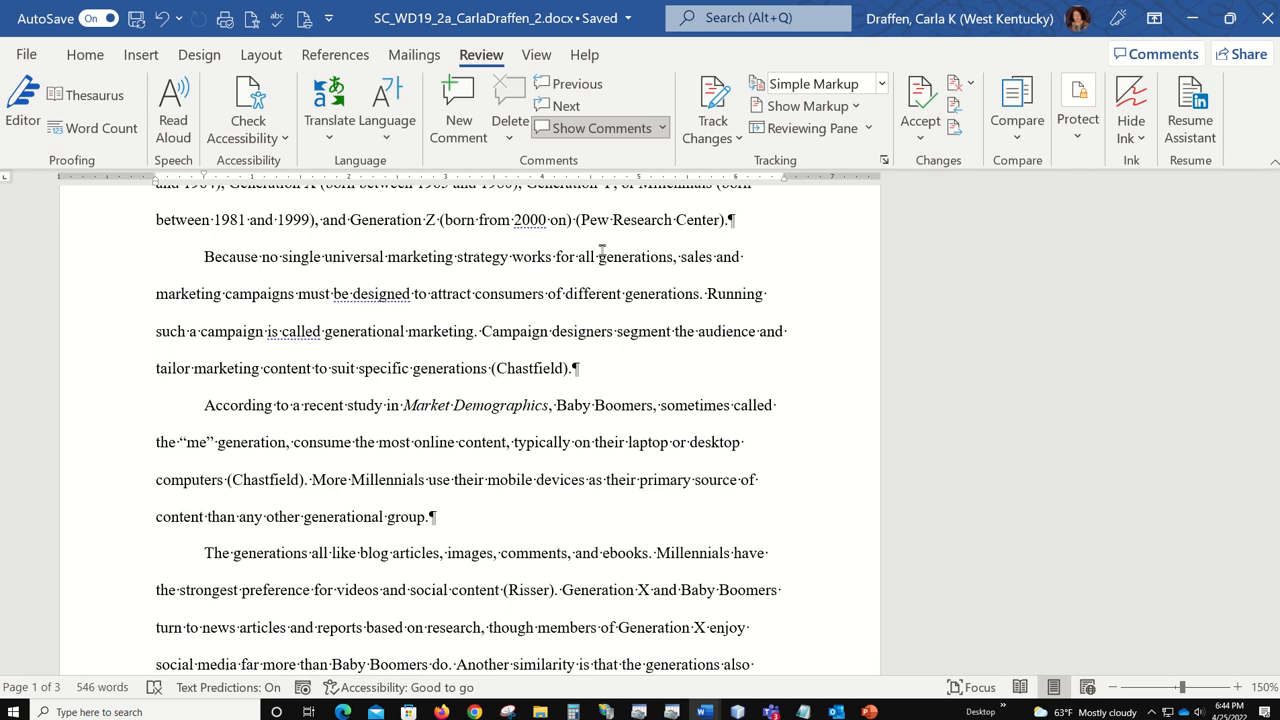
pyautogui.scroll(3, 988, 210)
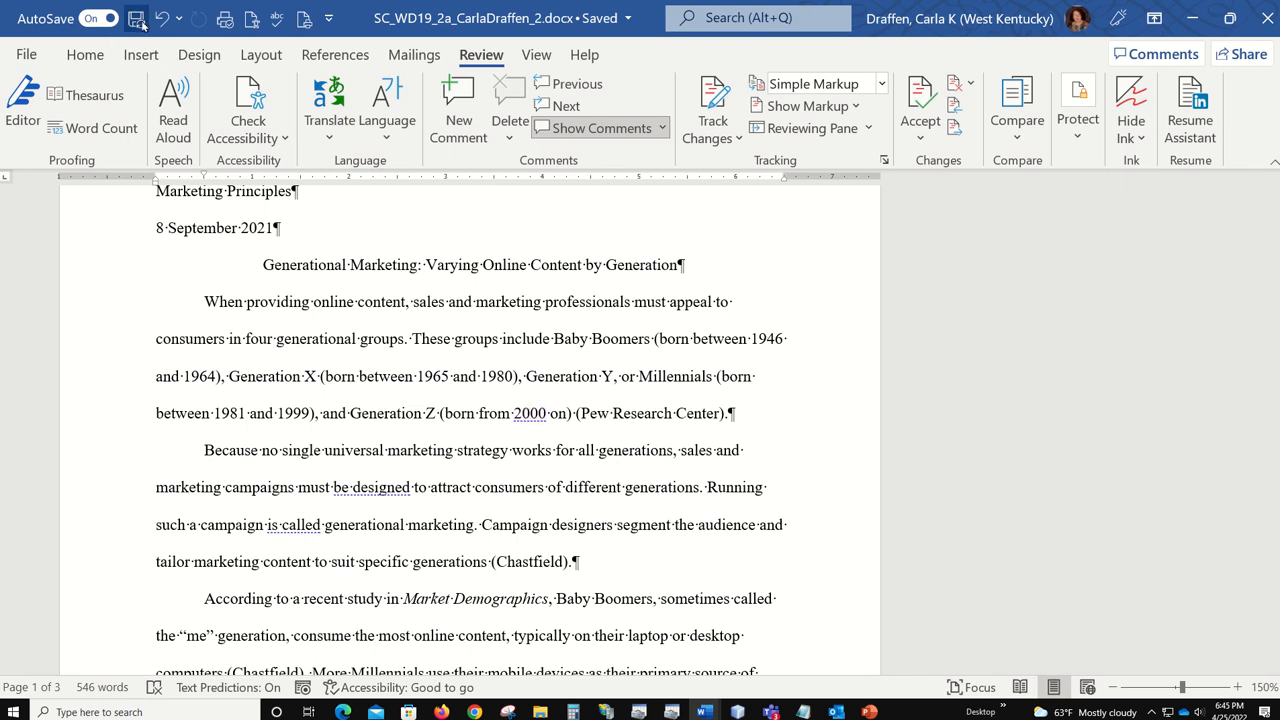
pyautogui.click(1266, 18)
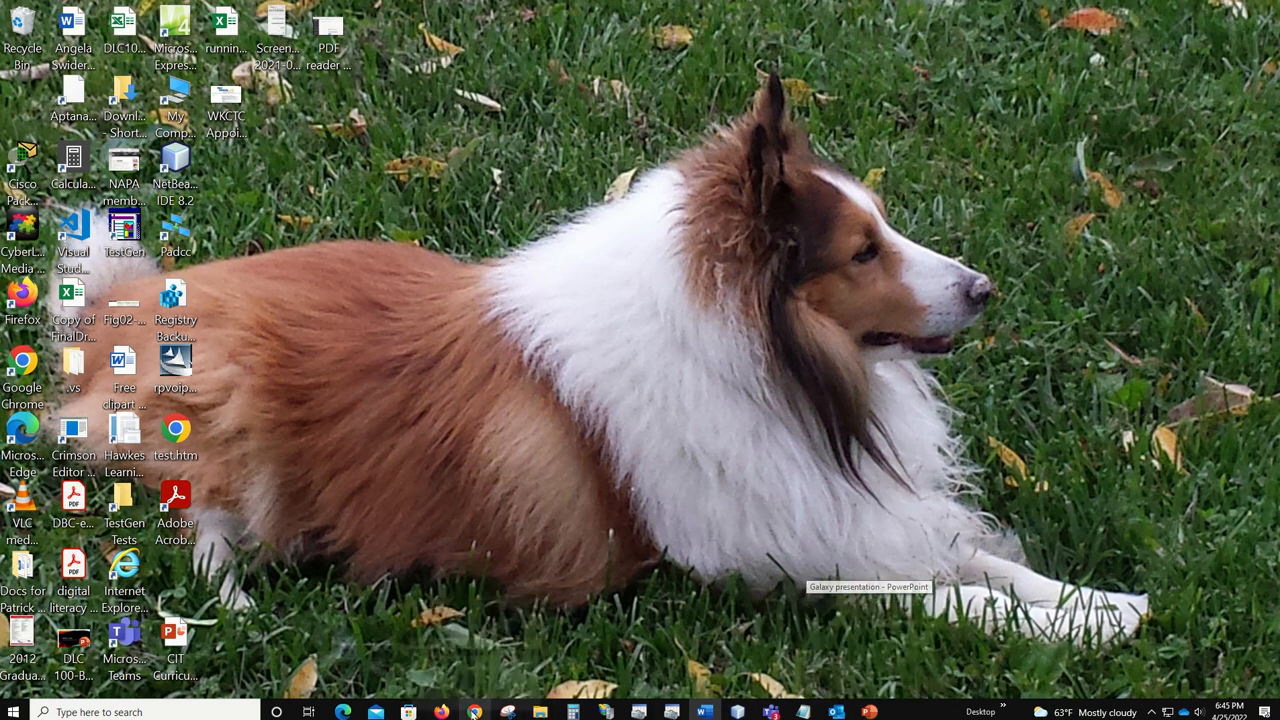
# Switch to Chrome and open Word Module 2 SAM Project A in the CIT 105 course's Word Module 2 content.
pyautogui.click(474, 712)
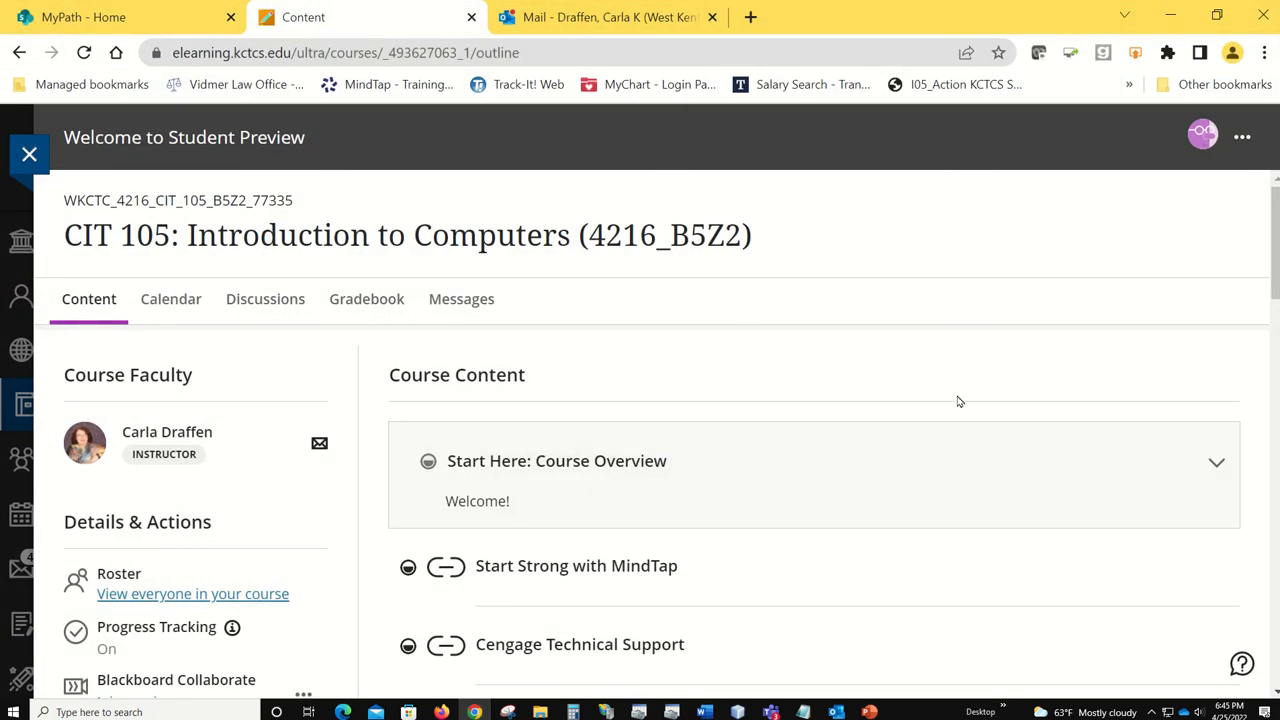
pyautogui.scroll(-2, 970, 352)
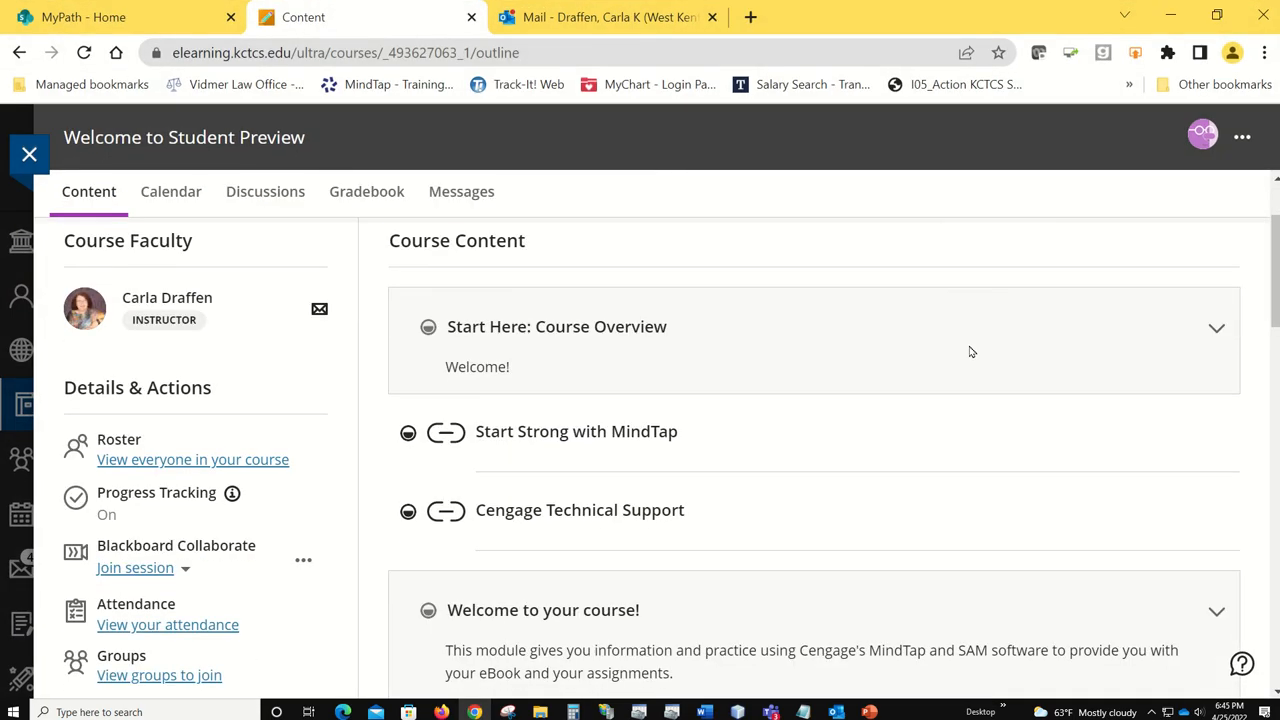
pyautogui.scroll(-4, 875, 413)
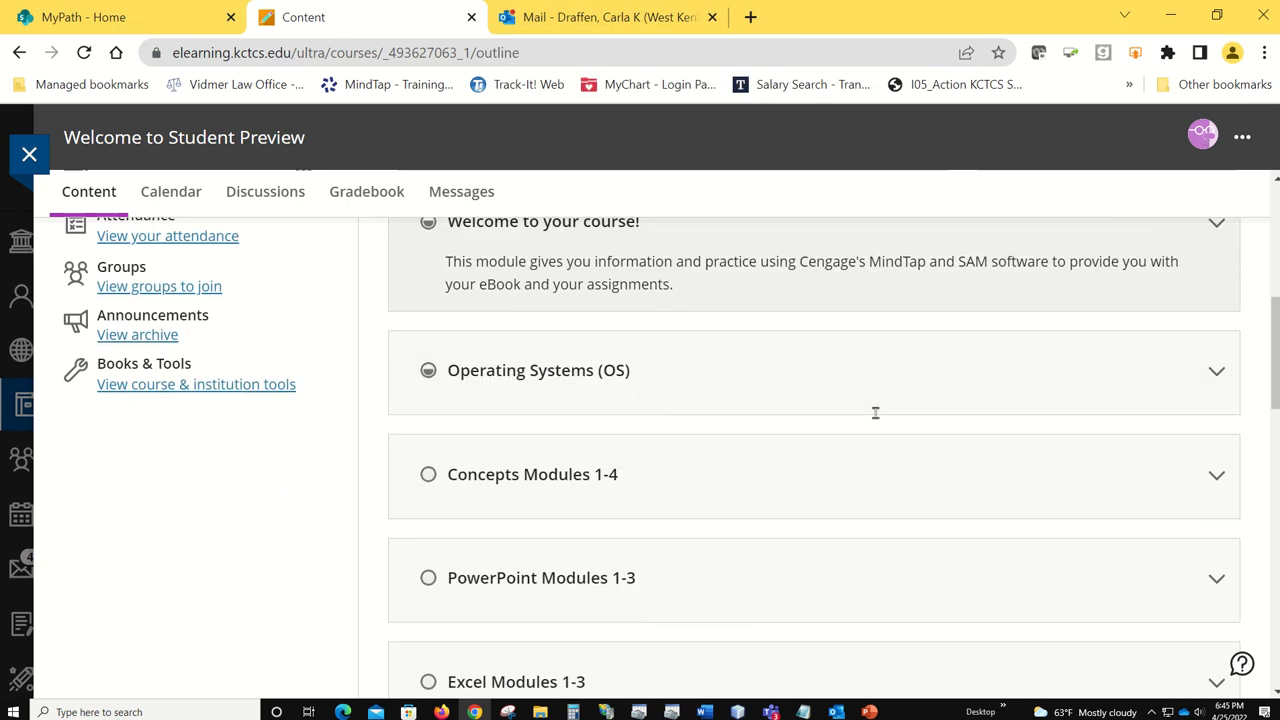
pyautogui.scroll(-3, 875, 415)
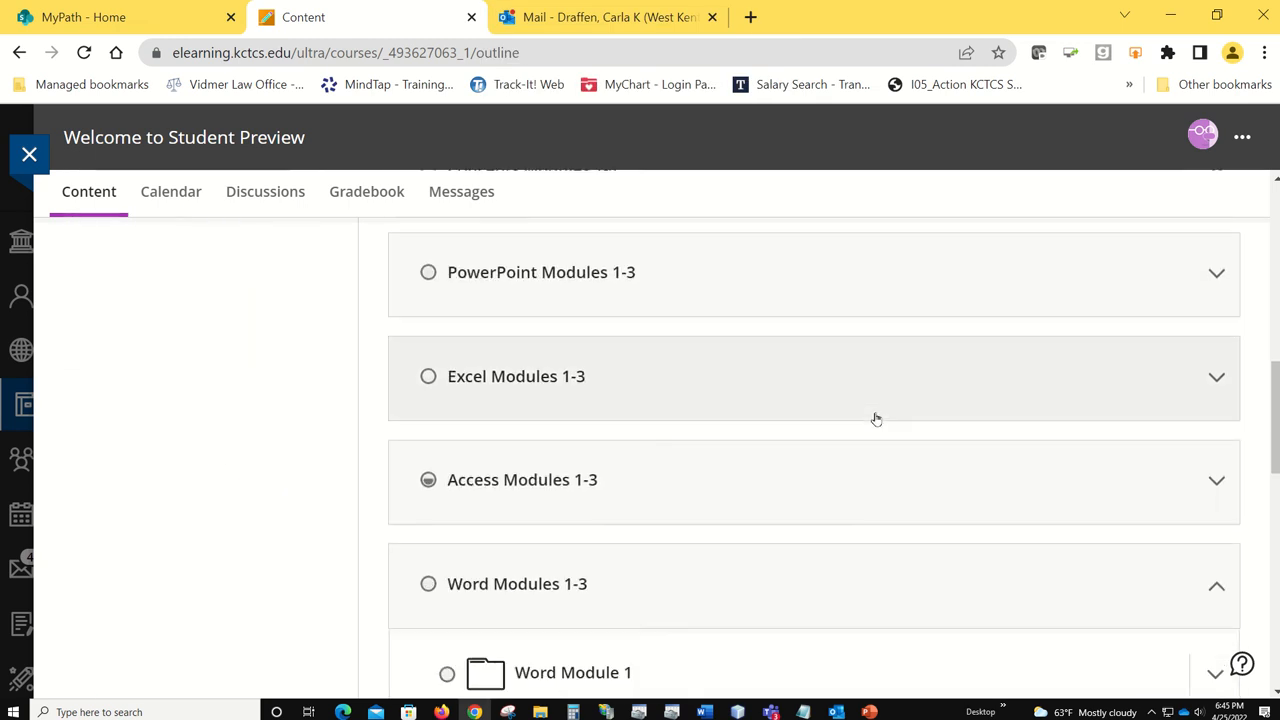
pyautogui.scroll(-3, 875, 418)
pyautogui.scroll(1, 757, 449)
pyautogui.scroll(-1, 763, 449)
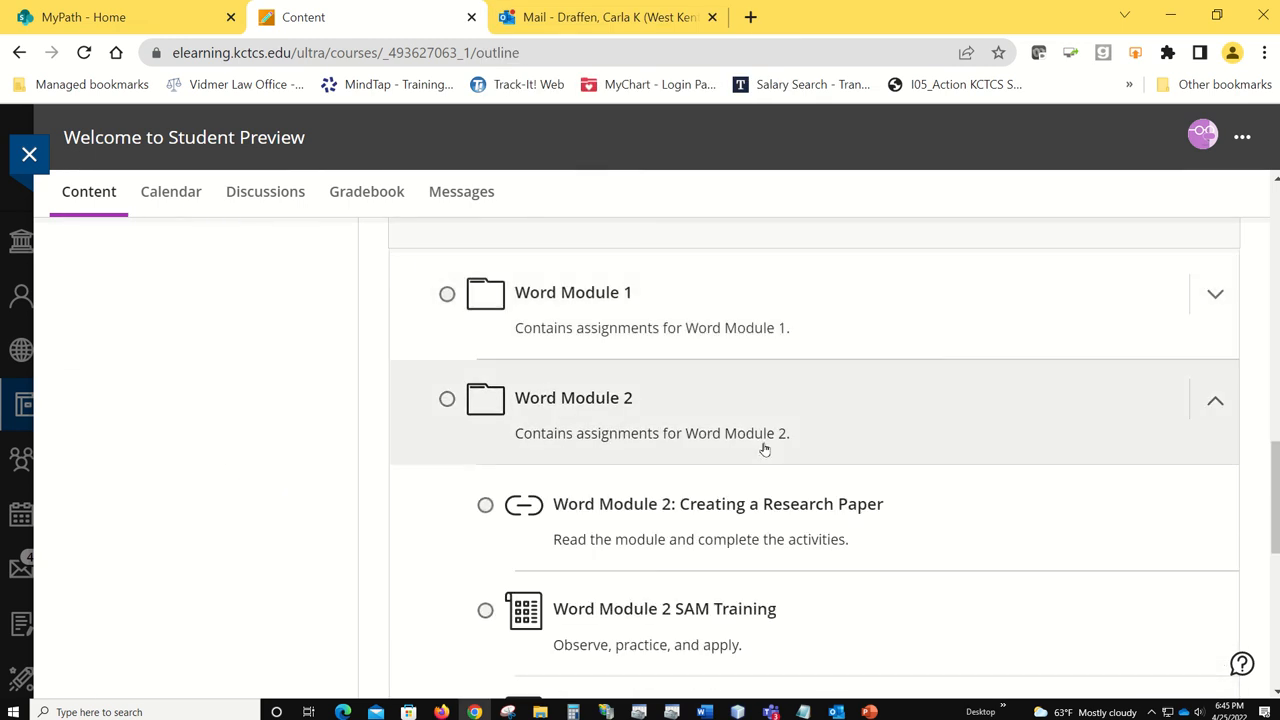
pyautogui.scroll(-3, 763, 449)
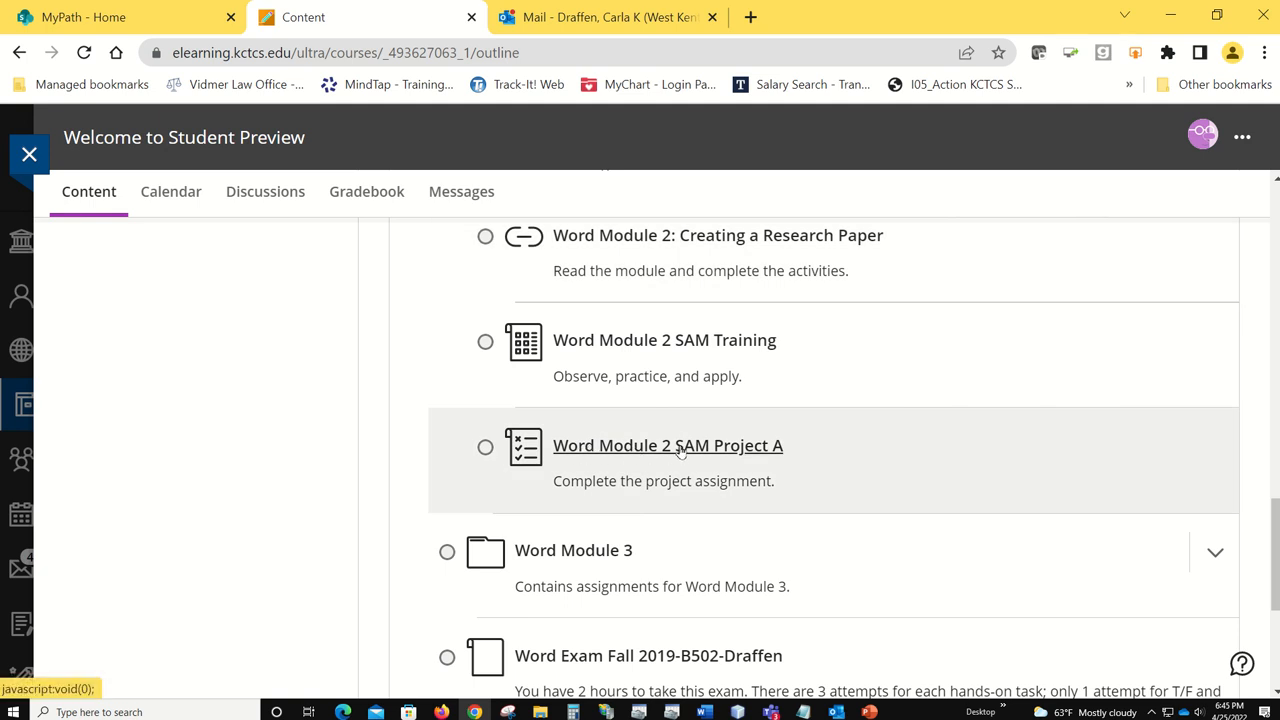
pyautogui.click(733, 447)
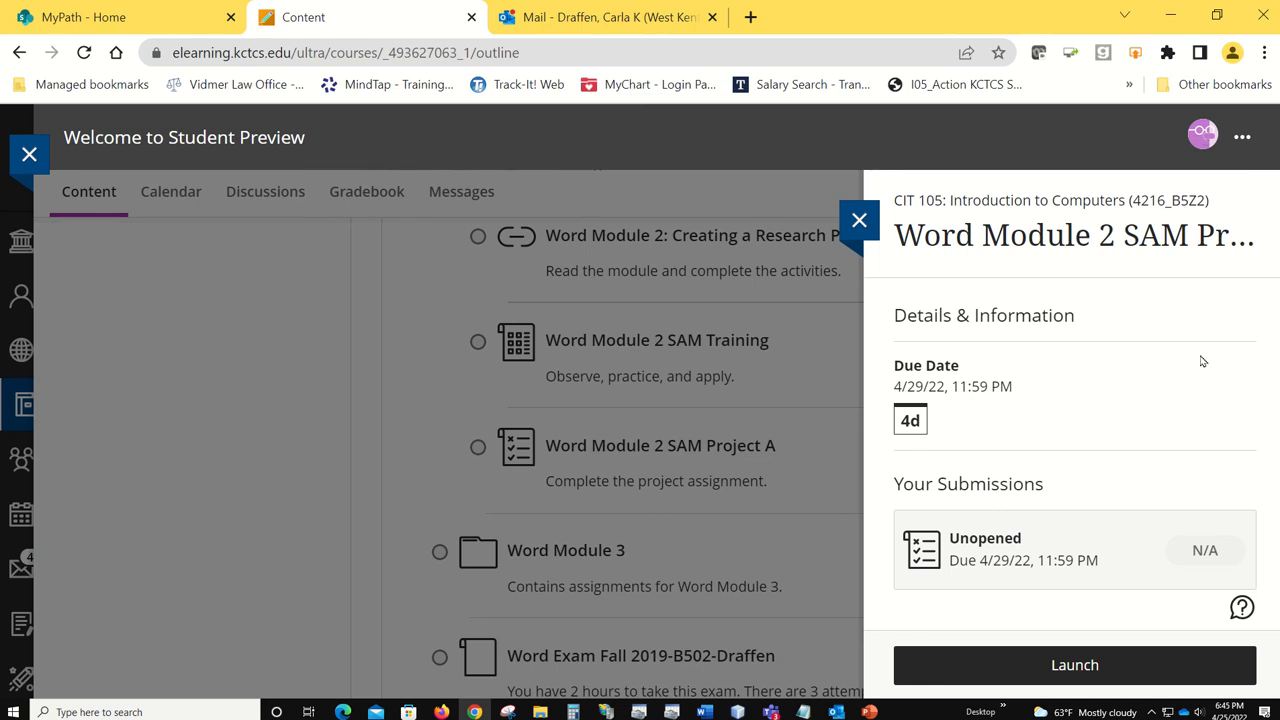
# Launch the SAM project in Cengage MindTap and start the assignment to reach its upload page.
pyautogui.click(1100, 665)
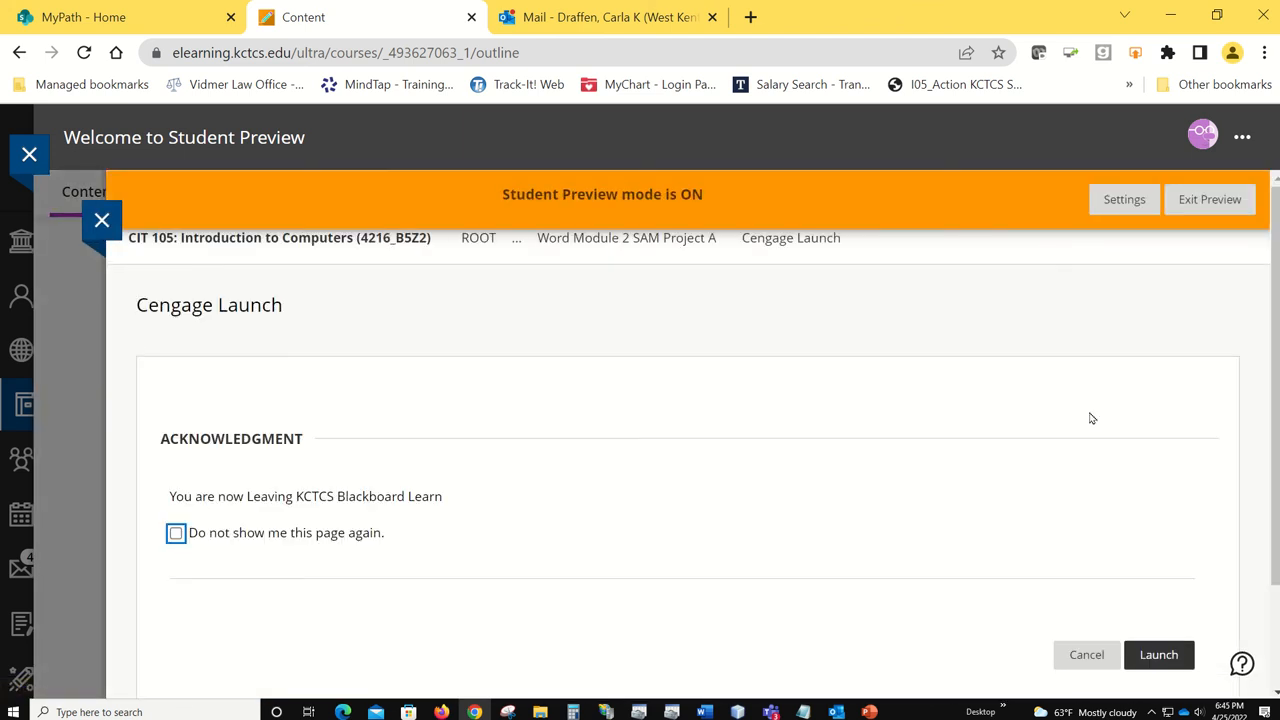
pyautogui.click(1157, 653)
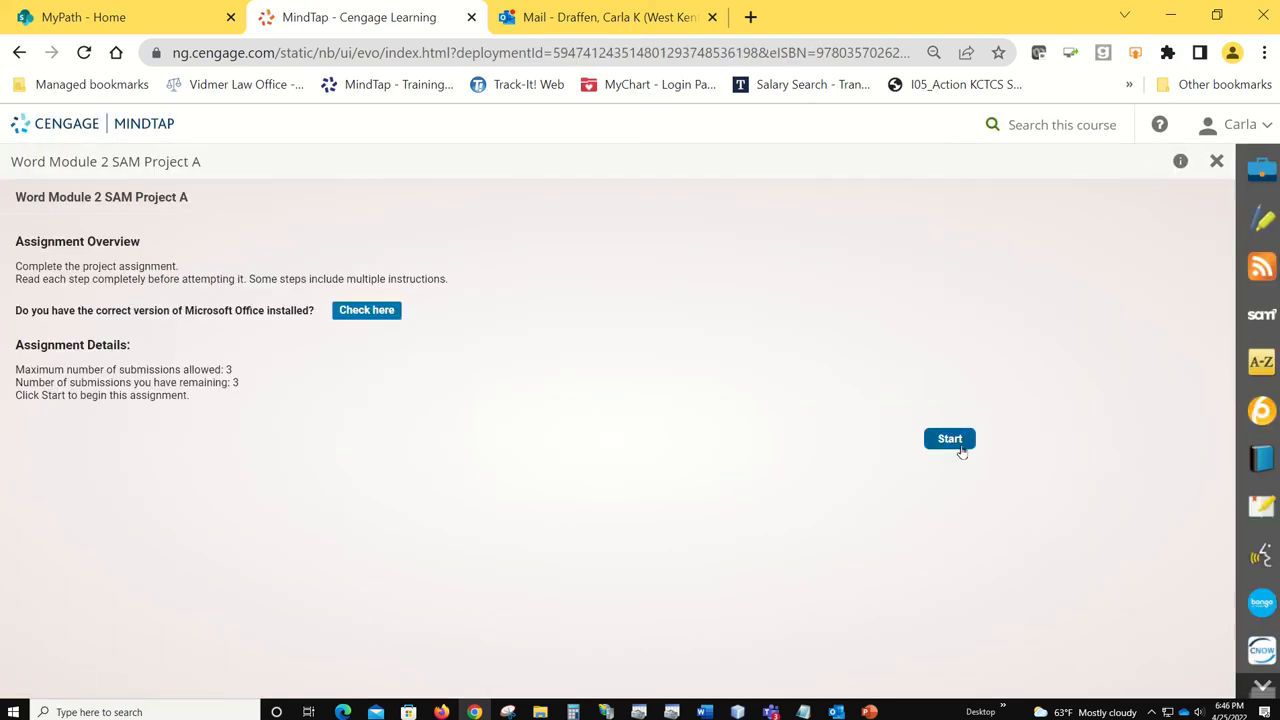
pyautogui.click(961, 443)
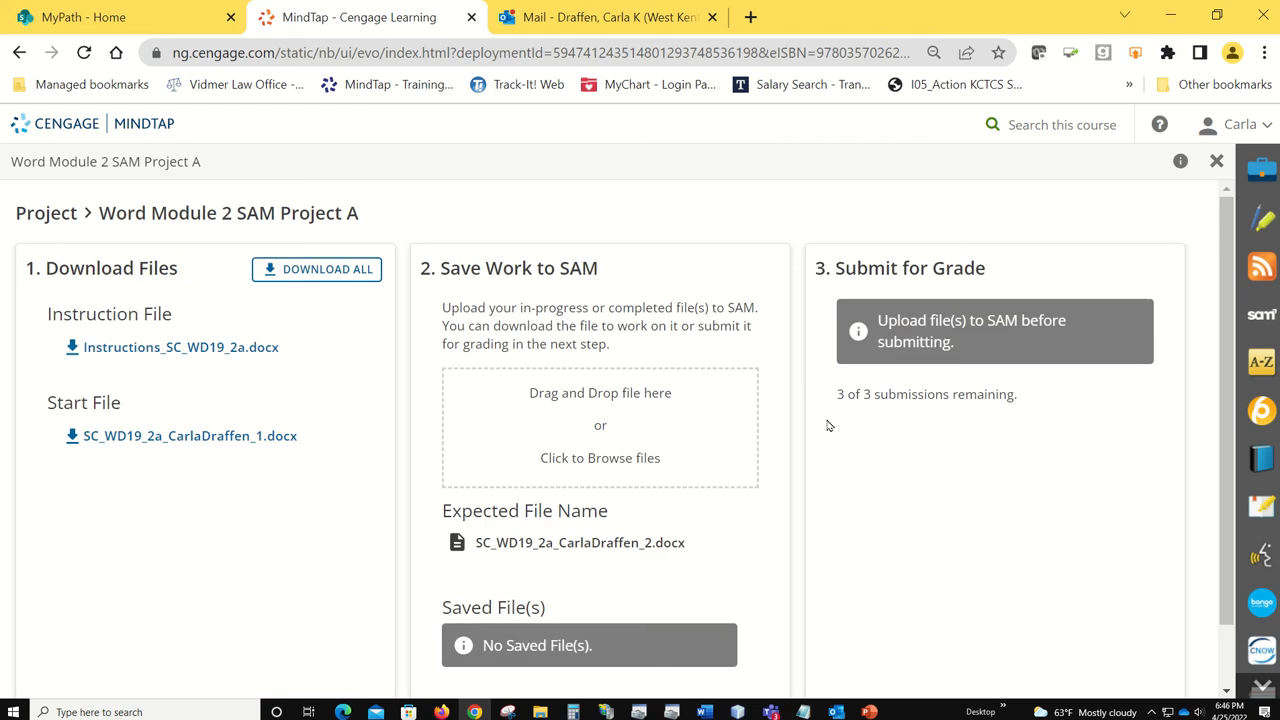
# Upload the completed SC_WD19_2a research paper to SAM and check the notice and entry under the saved files.
pyautogui.click(597, 459)
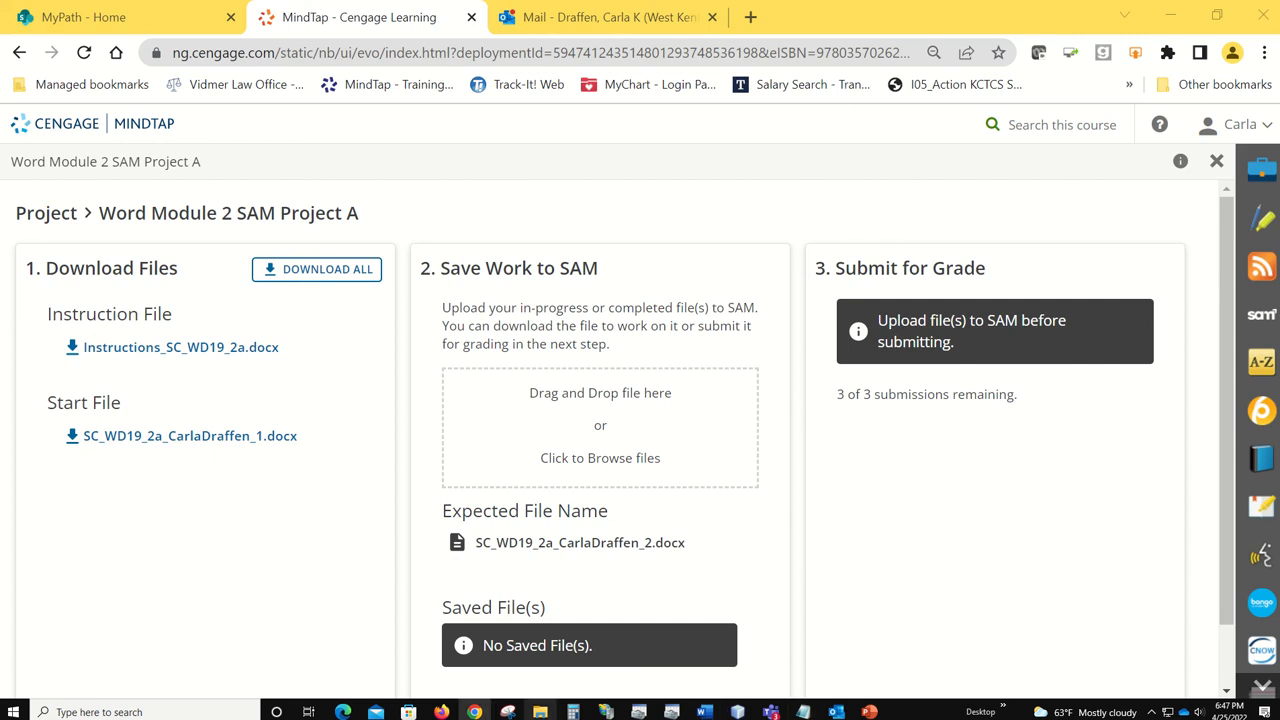
pyautogui.moveTo(540, 711)
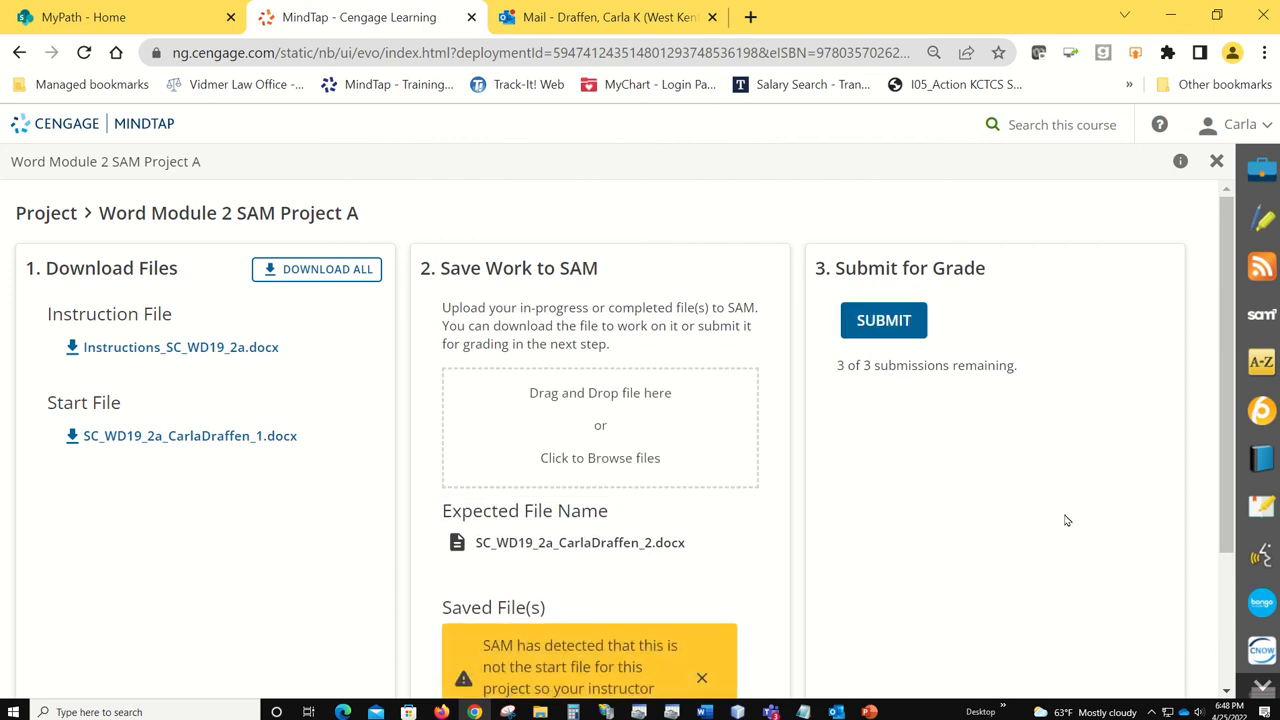
pyautogui.scroll(-2, 694, 523)
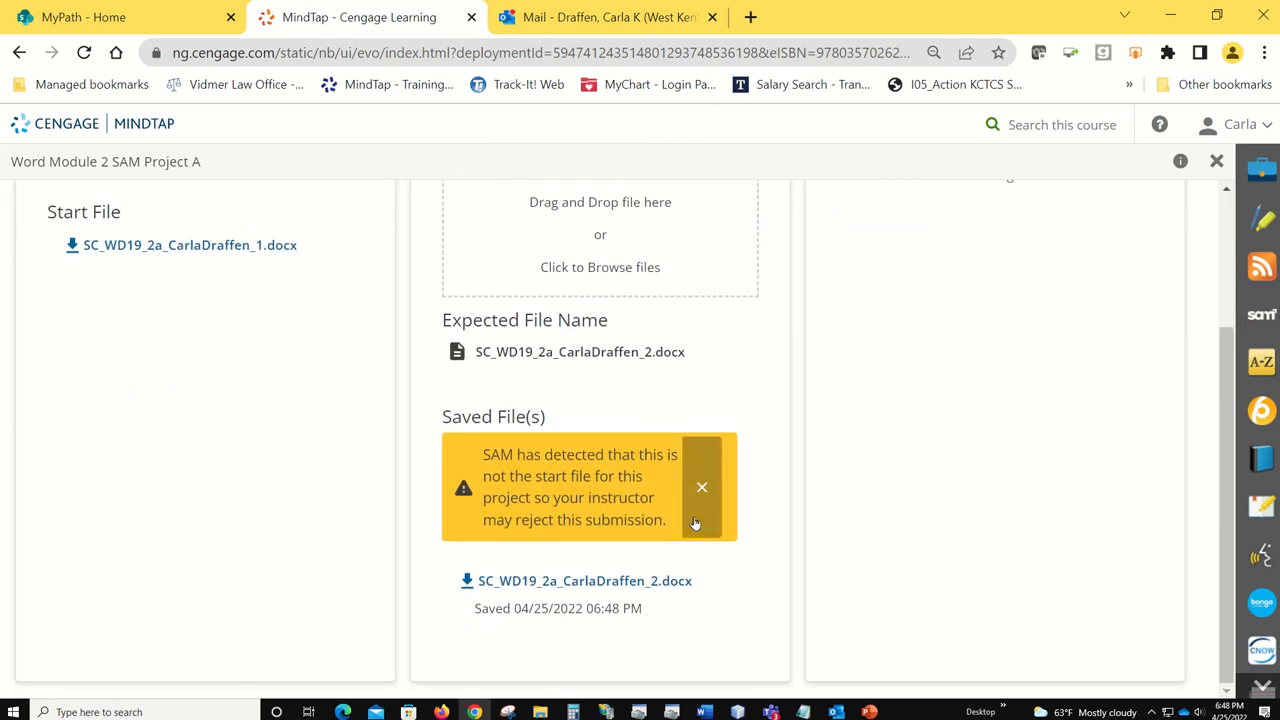
pyautogui.scroll(2, 695, 523)
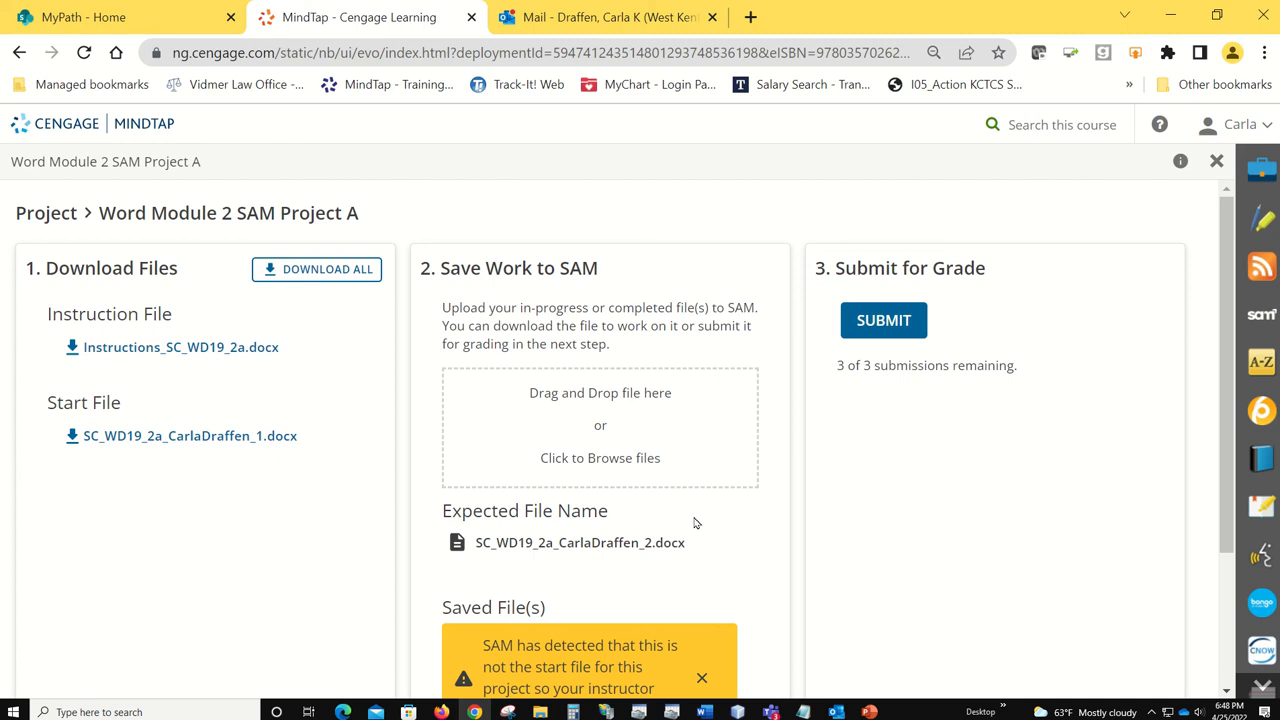
pyautogui.scroll(-2, 695, 522)
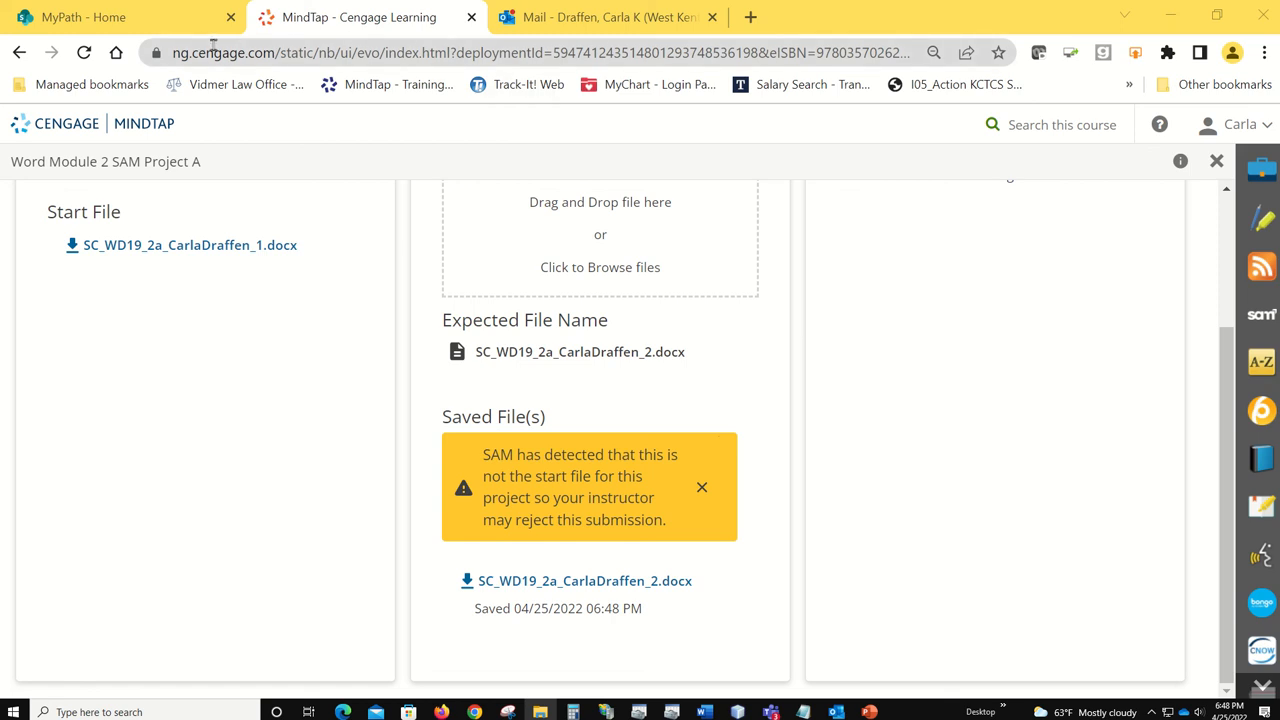
# Close the MindTap page, reopen Blackboard from MyPath, and open the CIT 105: Introduction to Computers (4216_B502) course.
pyautogui.click(471, 17)
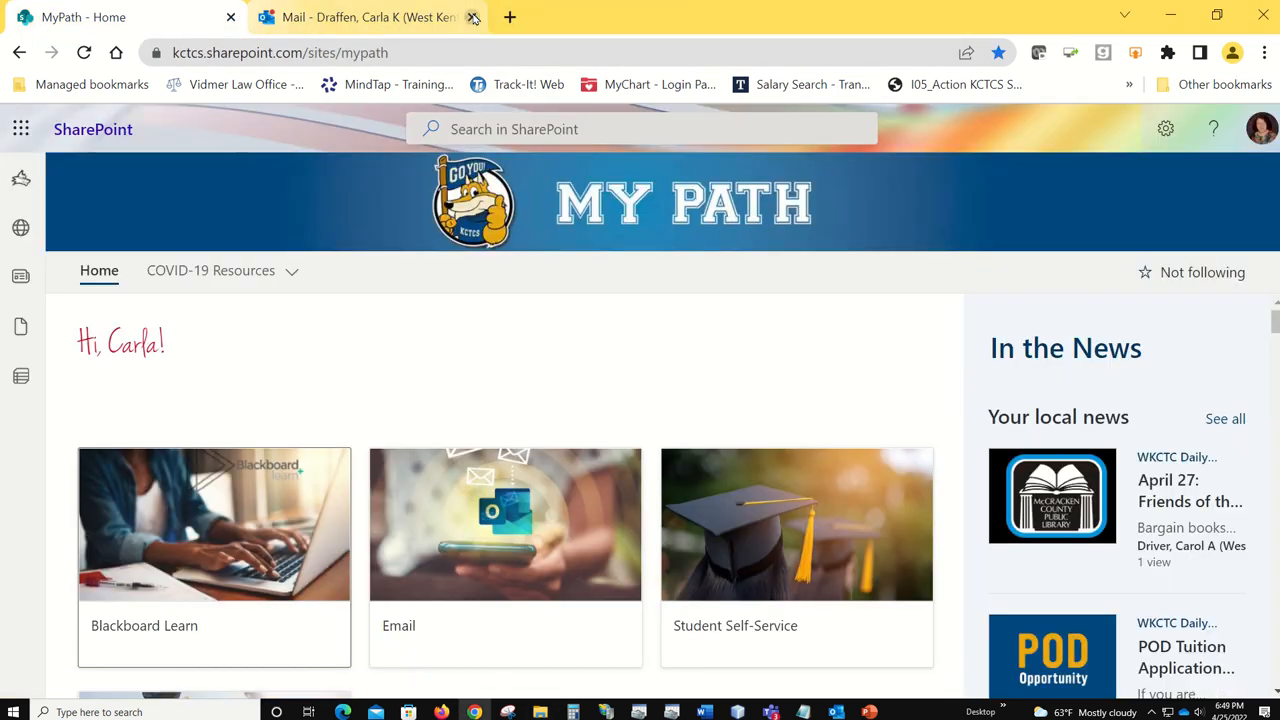
pyautogui.click(169, 630)
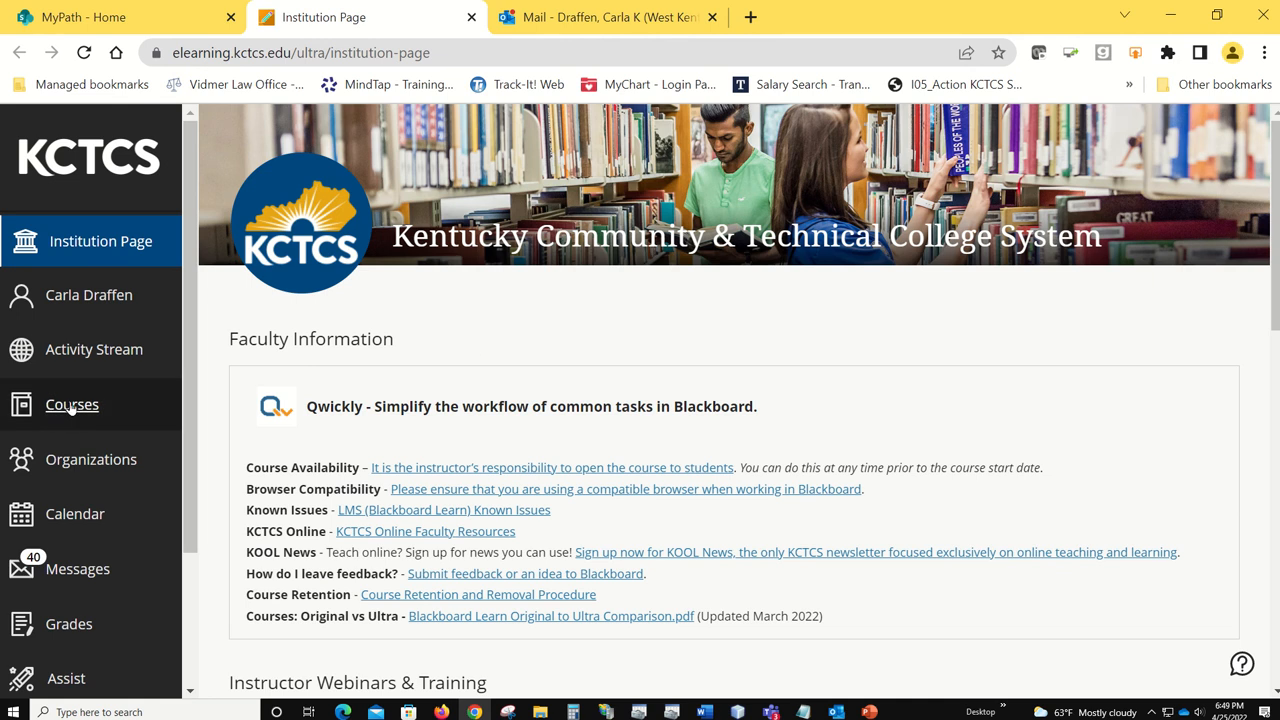
pyautogui.click(71, 405)
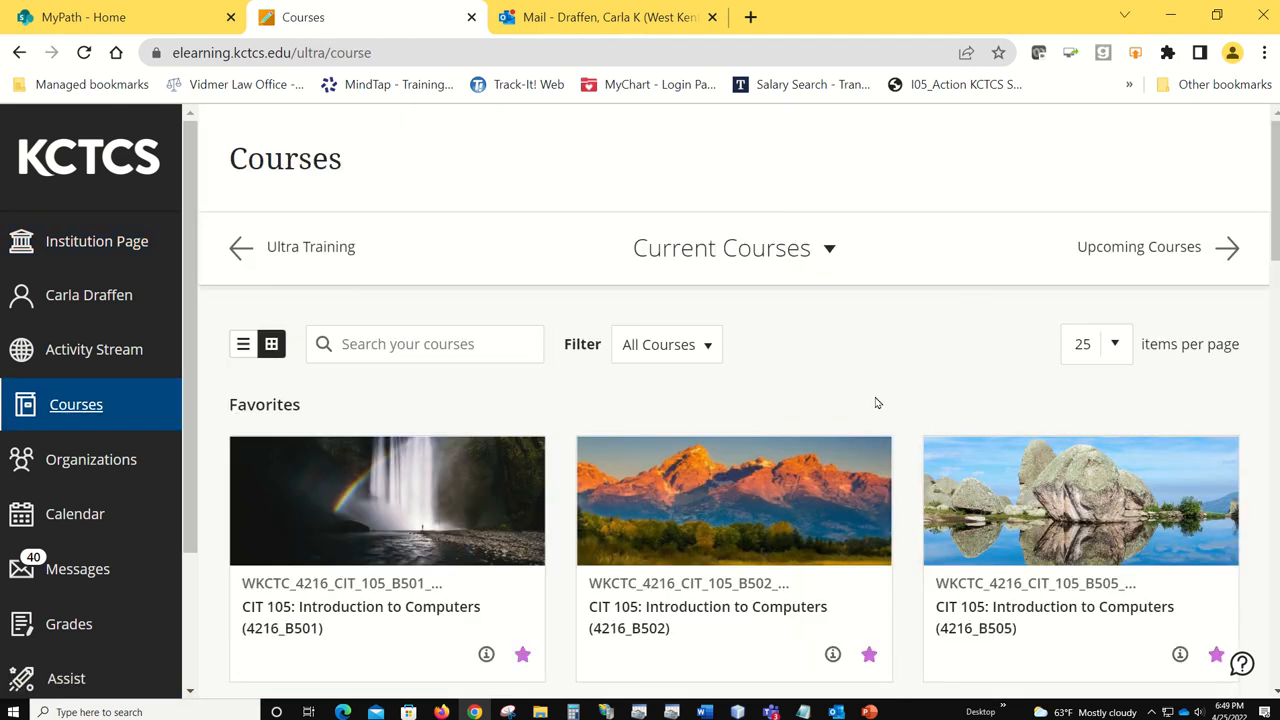
pyautogui.scroll(-3, 876, 403)
pyautogui.click(714, 308)
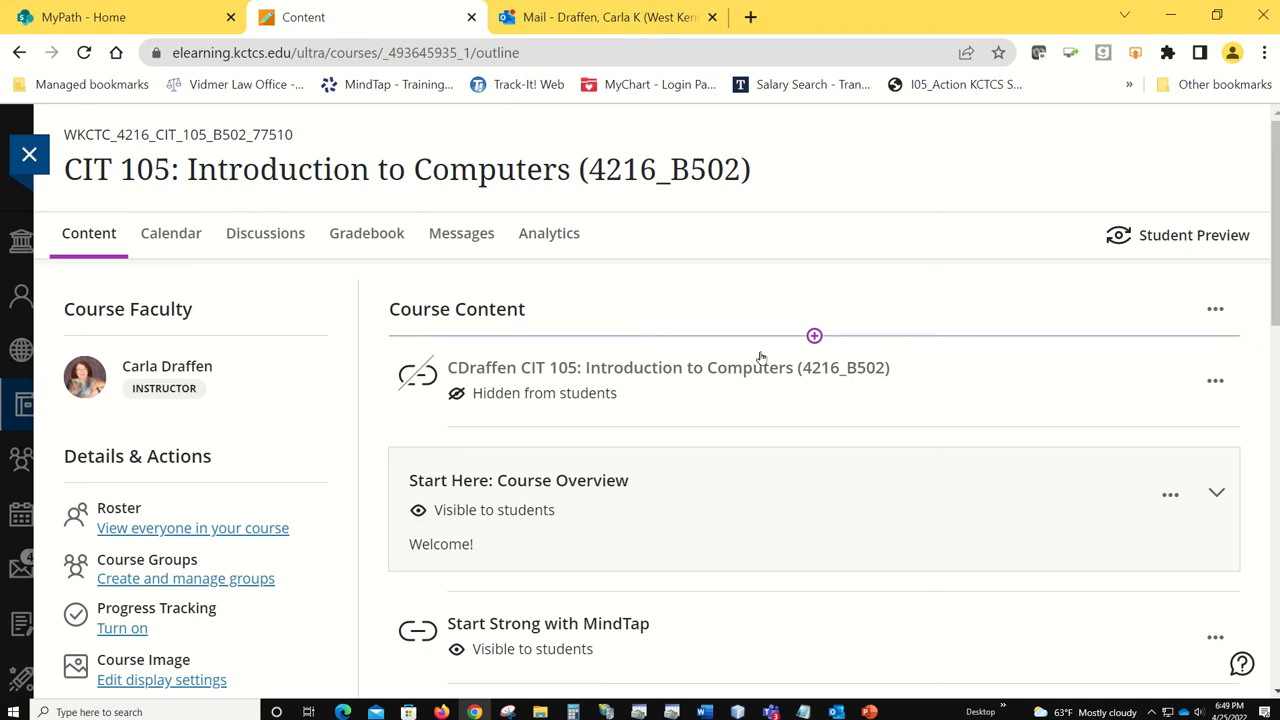
# Expand 07: Word Modules 1-3 in the course content and launch Word Module 2 SAM Project A.
pyautogui.scroll(-5, 838, 398)
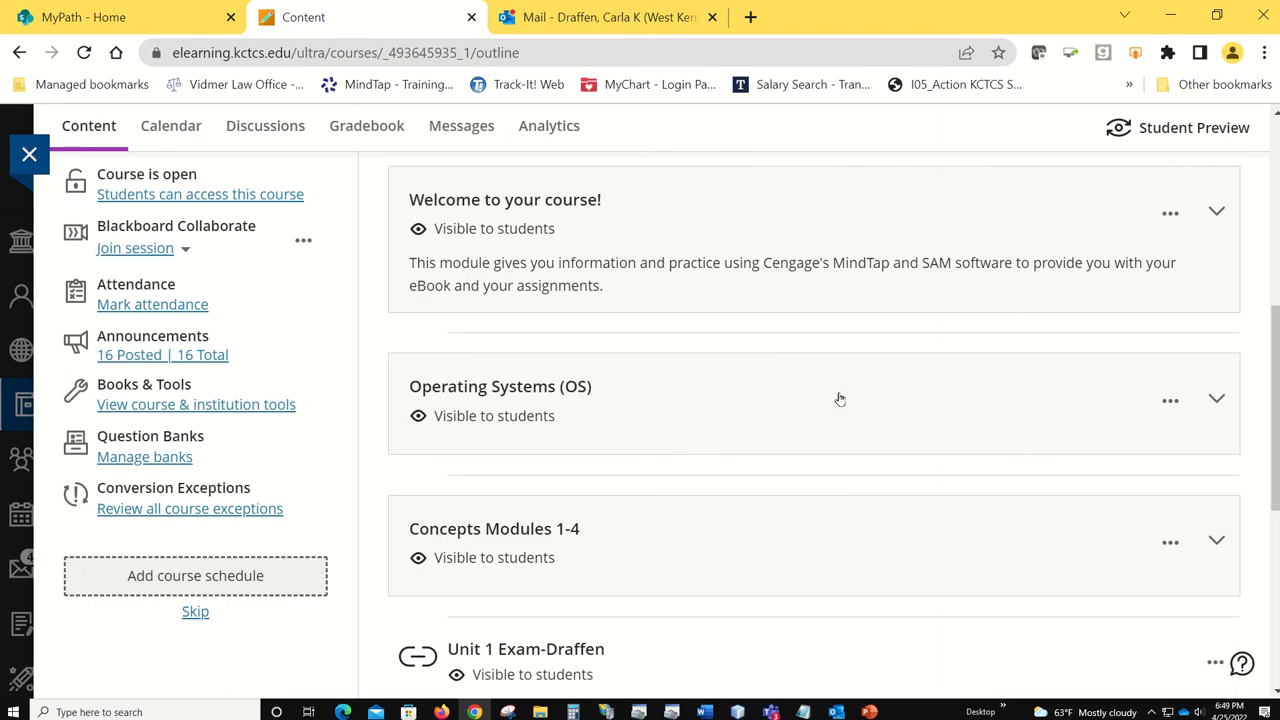
pyautogui.scroll(-5, 840, 399)
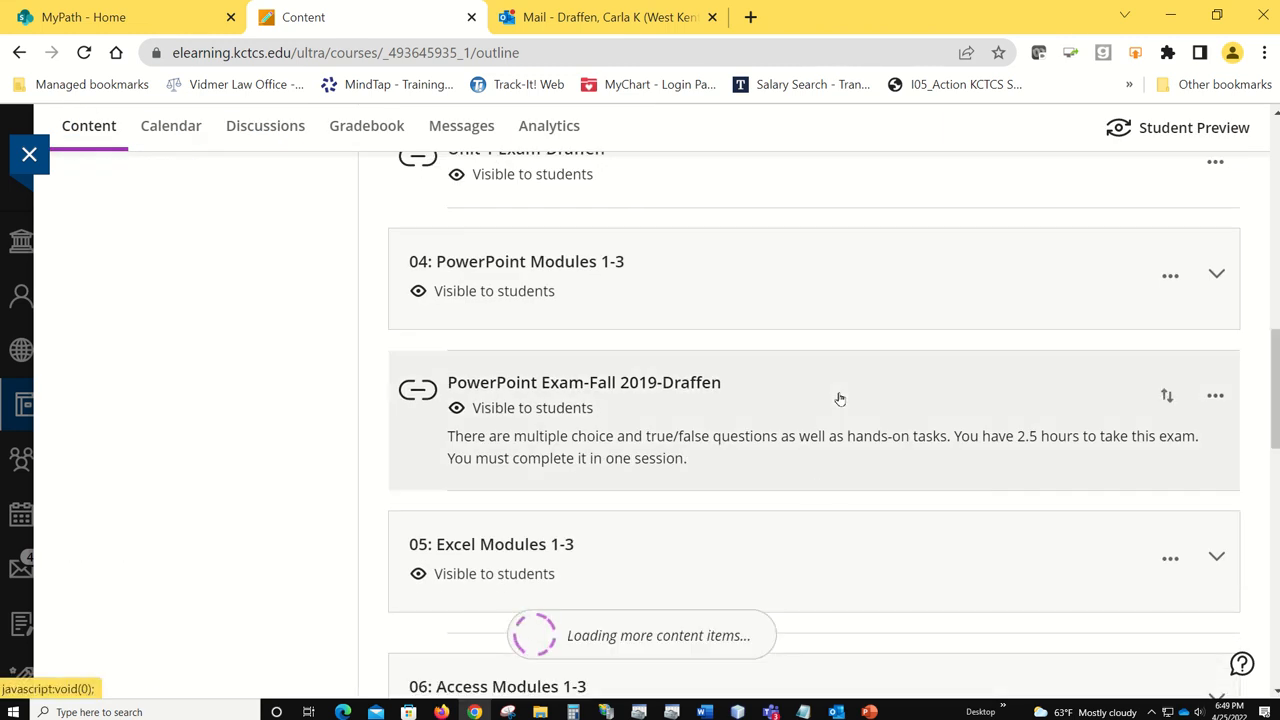
pyautogui.scroll(-4, 840, 399)
pyautogui.click(530, 427)
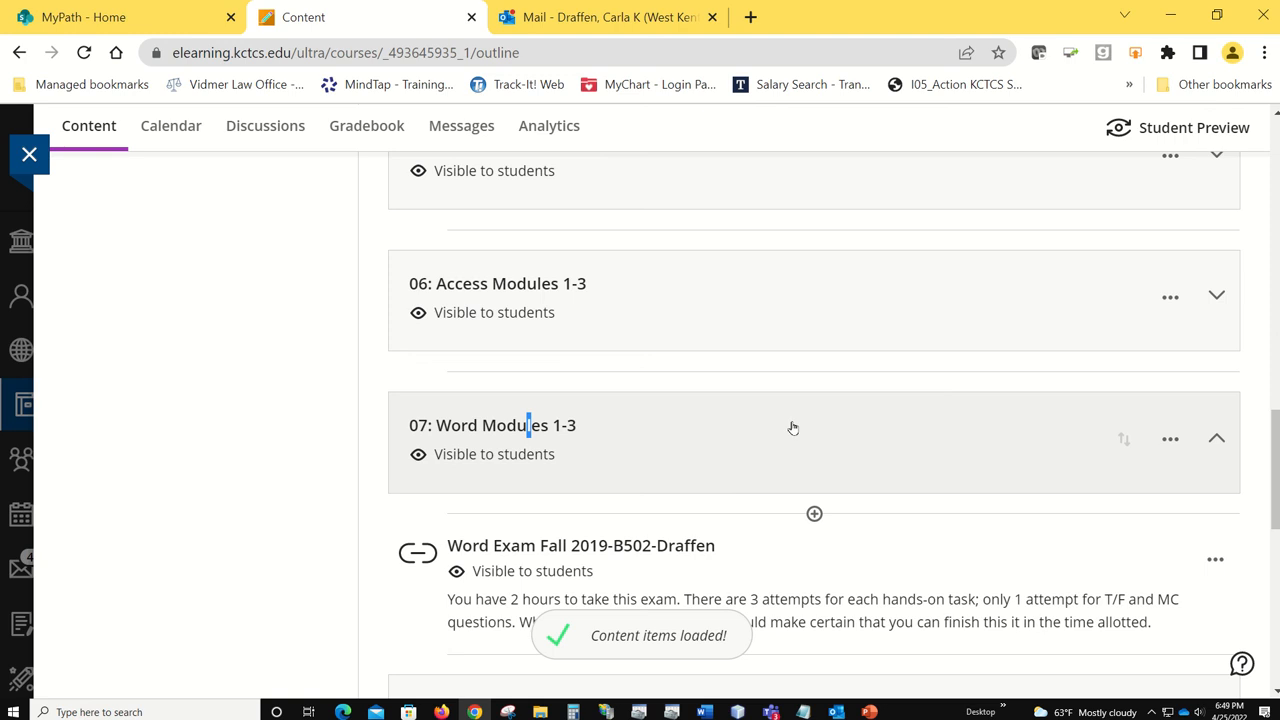
pyautogui.scroll(-4, 843, 440)
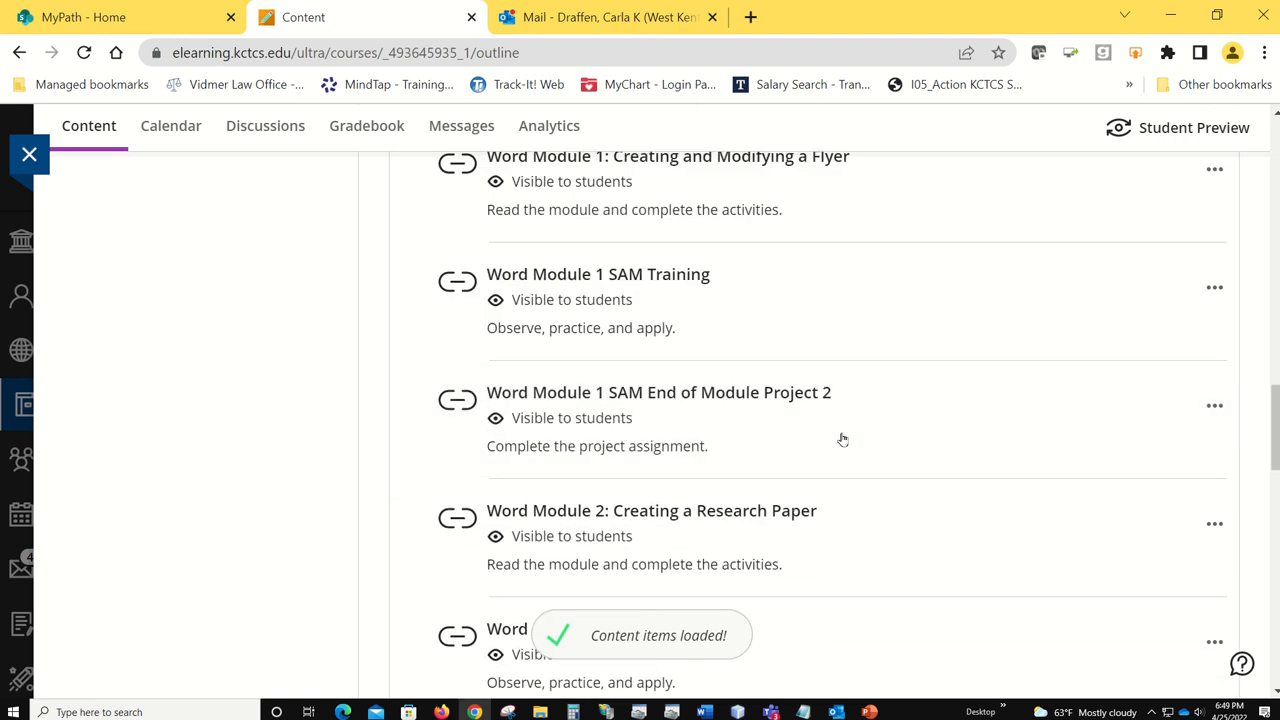
pyautogui.scroll(-1, 843, 440)
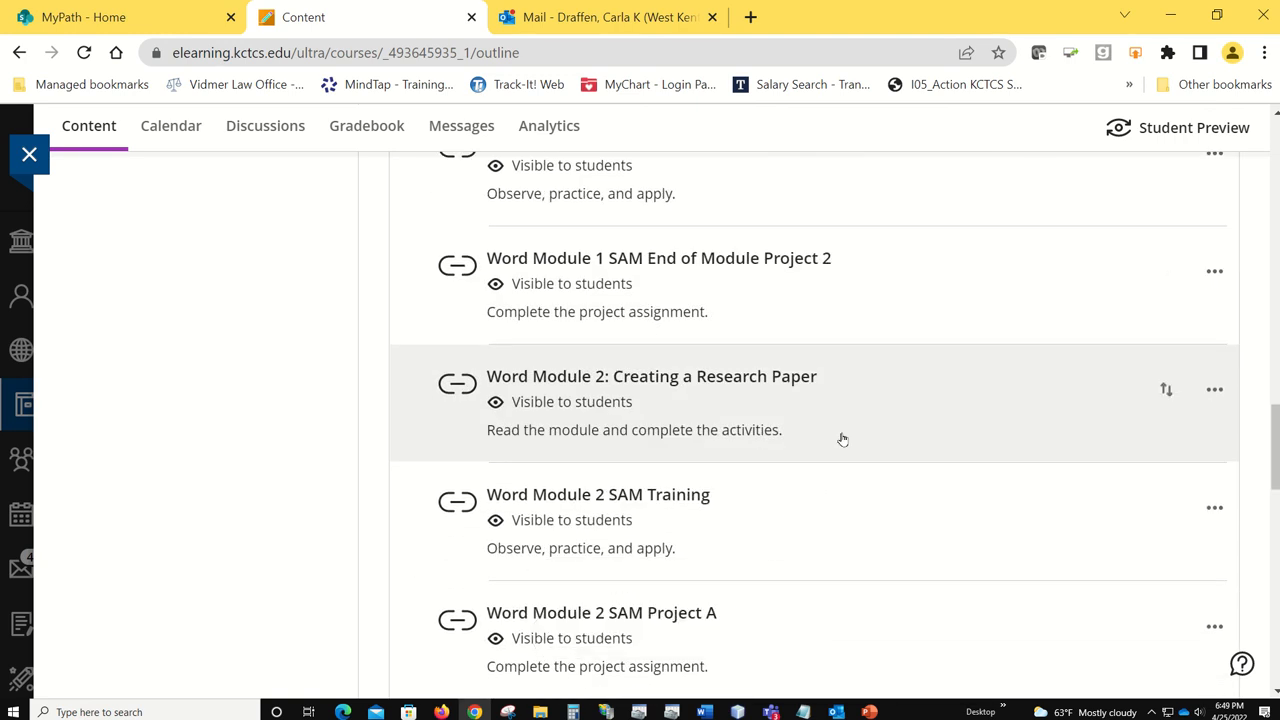
pyautogui.scroll(-1, 843, 440)
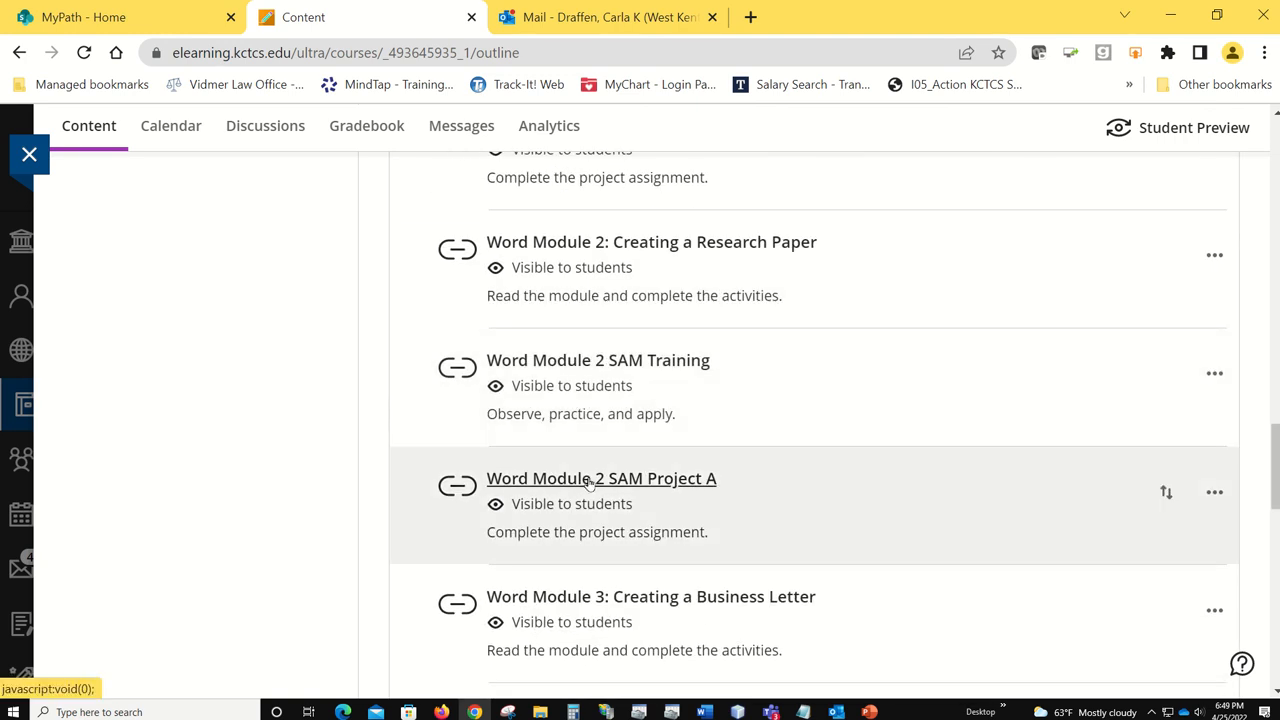
pyautogui.click(590, 482)
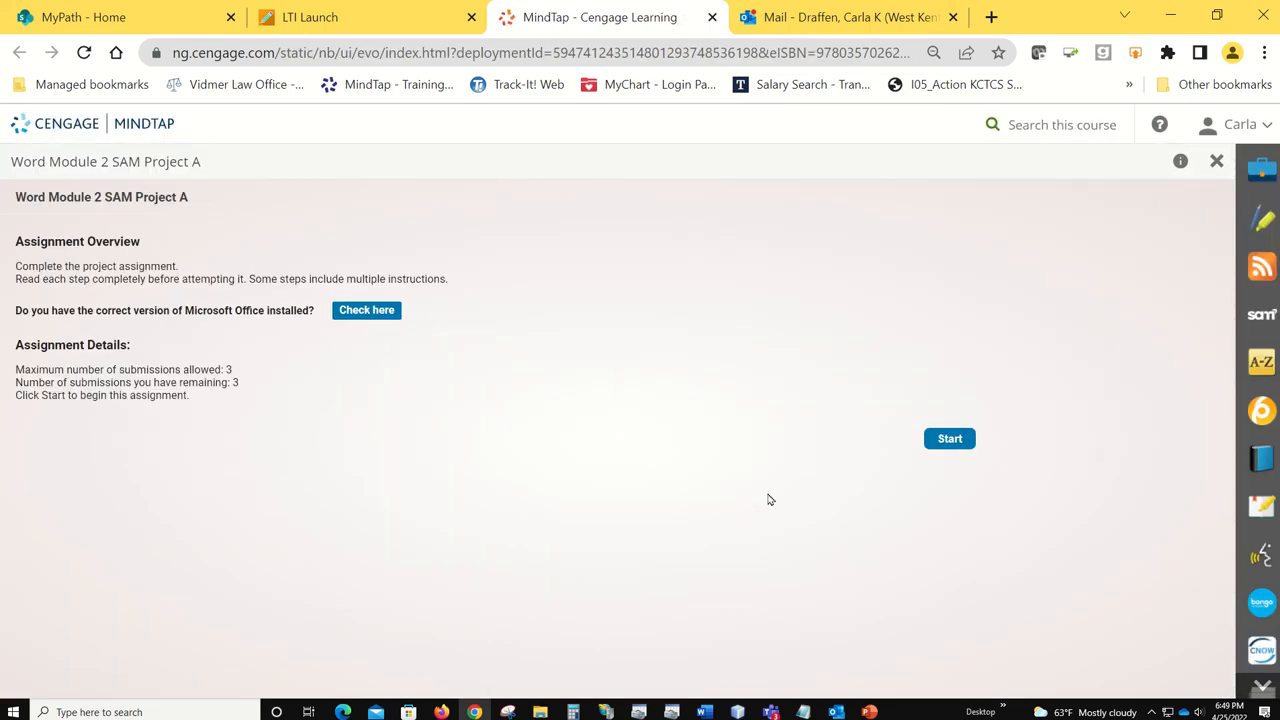
# Start the assignment and upload the completed SC_WD19_2a research paper under Save Work to SAM.
pyautogui.click(963, 440)
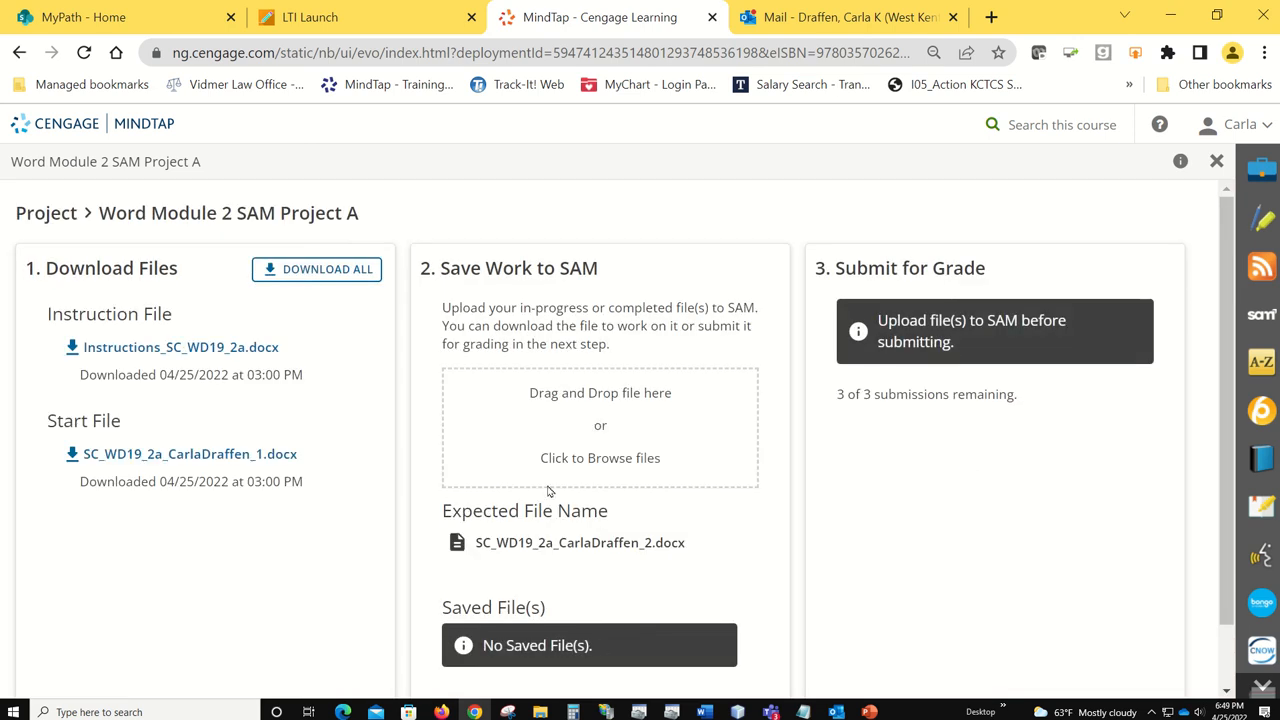
pyautogui.click(588, 458)
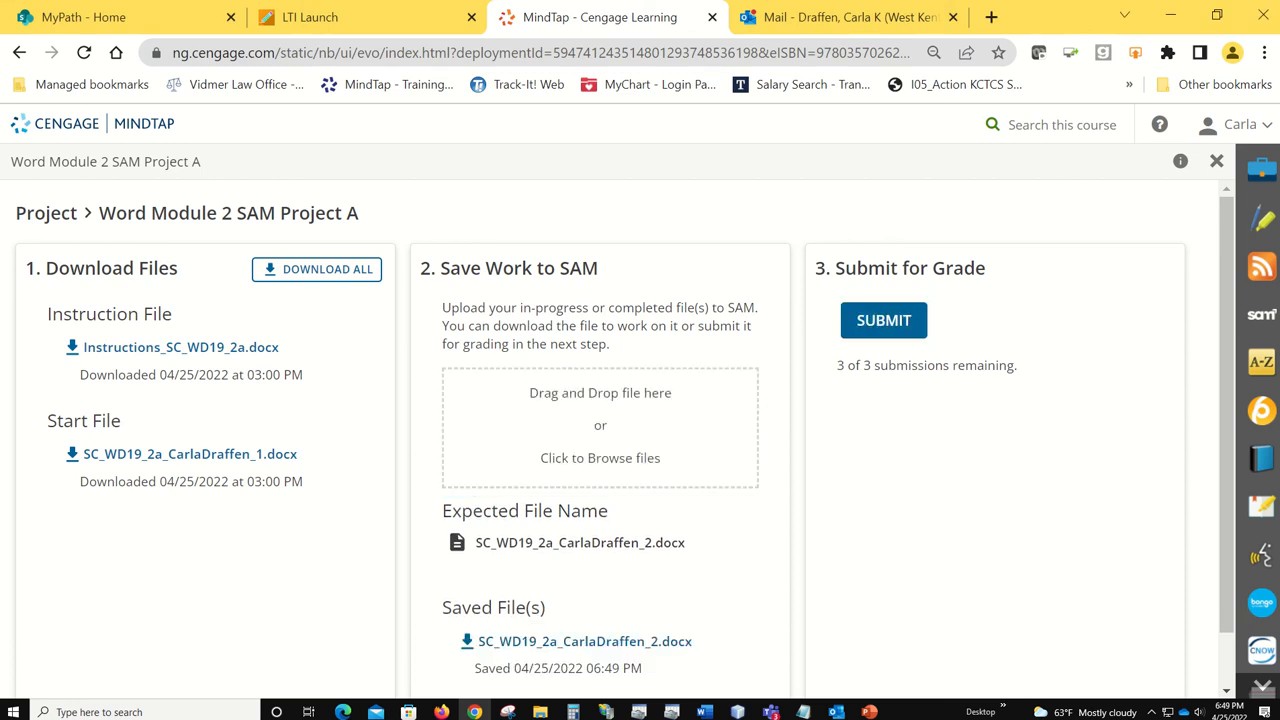
pyautogui.scroll(-1, 1037, 497)
pyautogui.scroll(1, 1037, 497)
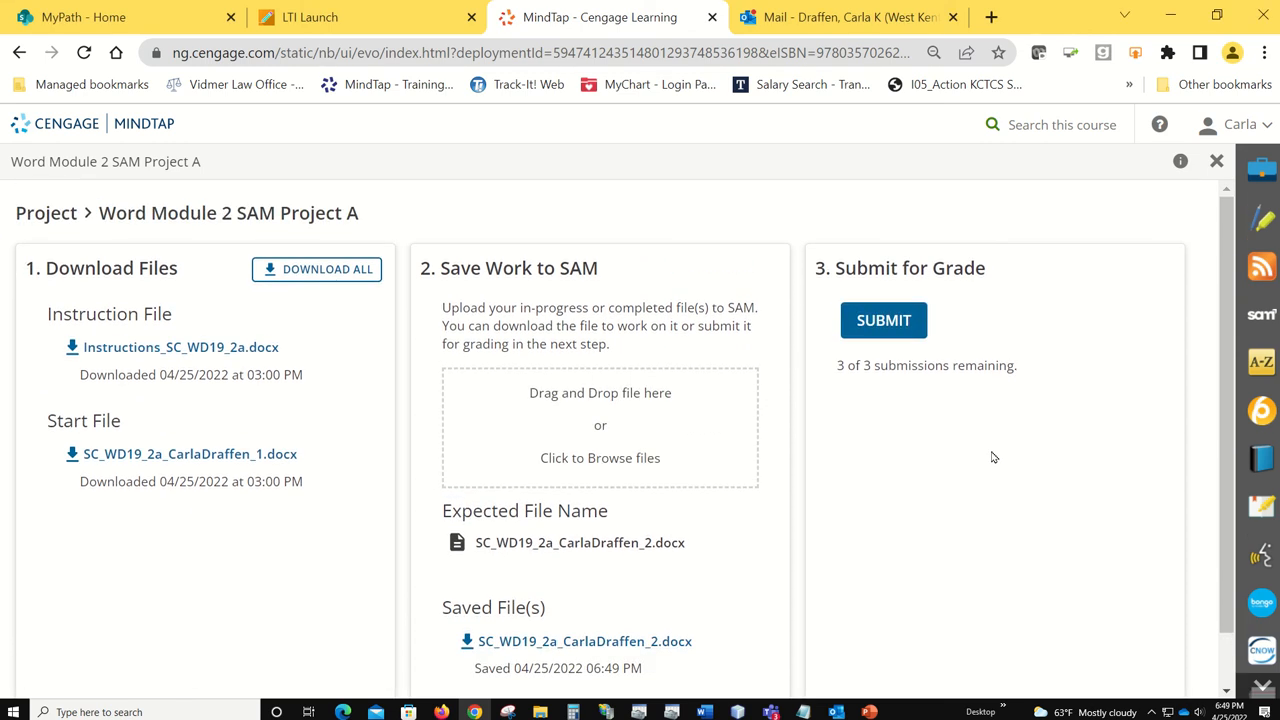
# Submit the uploaded paper for grading, download the Graded Summary Report, and open it in a maximized Word window.
pyautogui.click(886, 326)
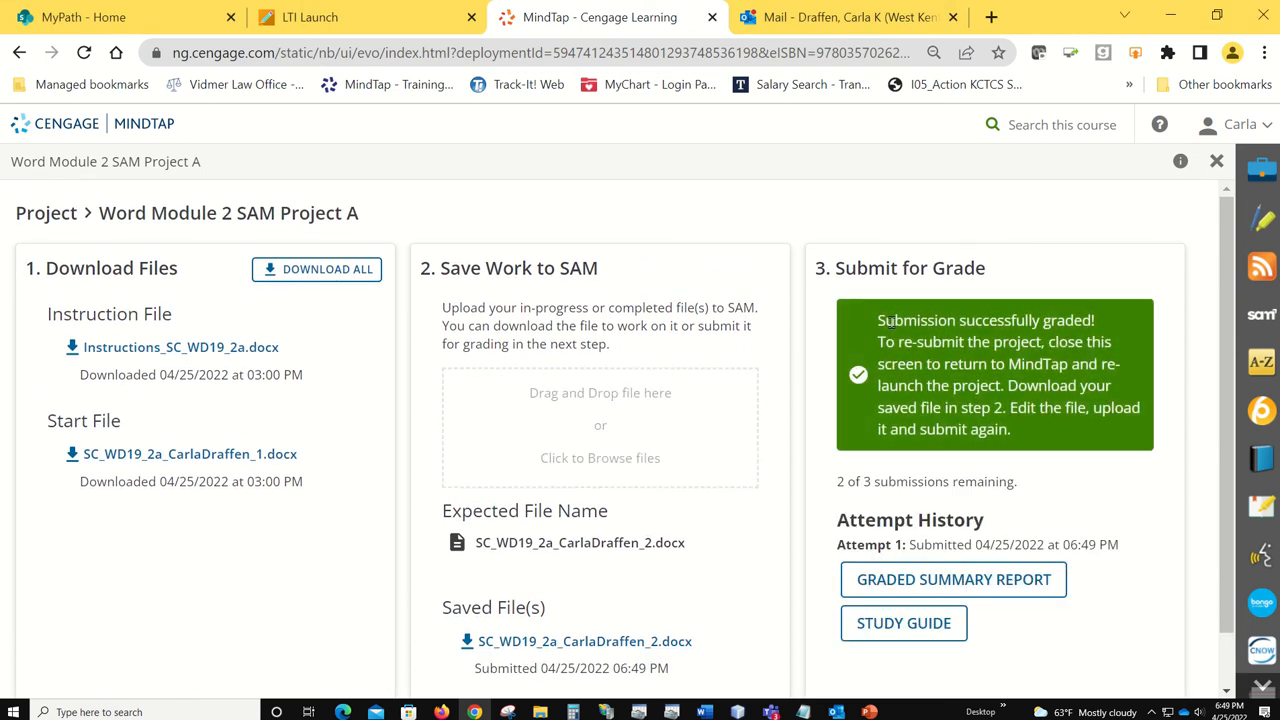
pyautogui.click(983, 569)
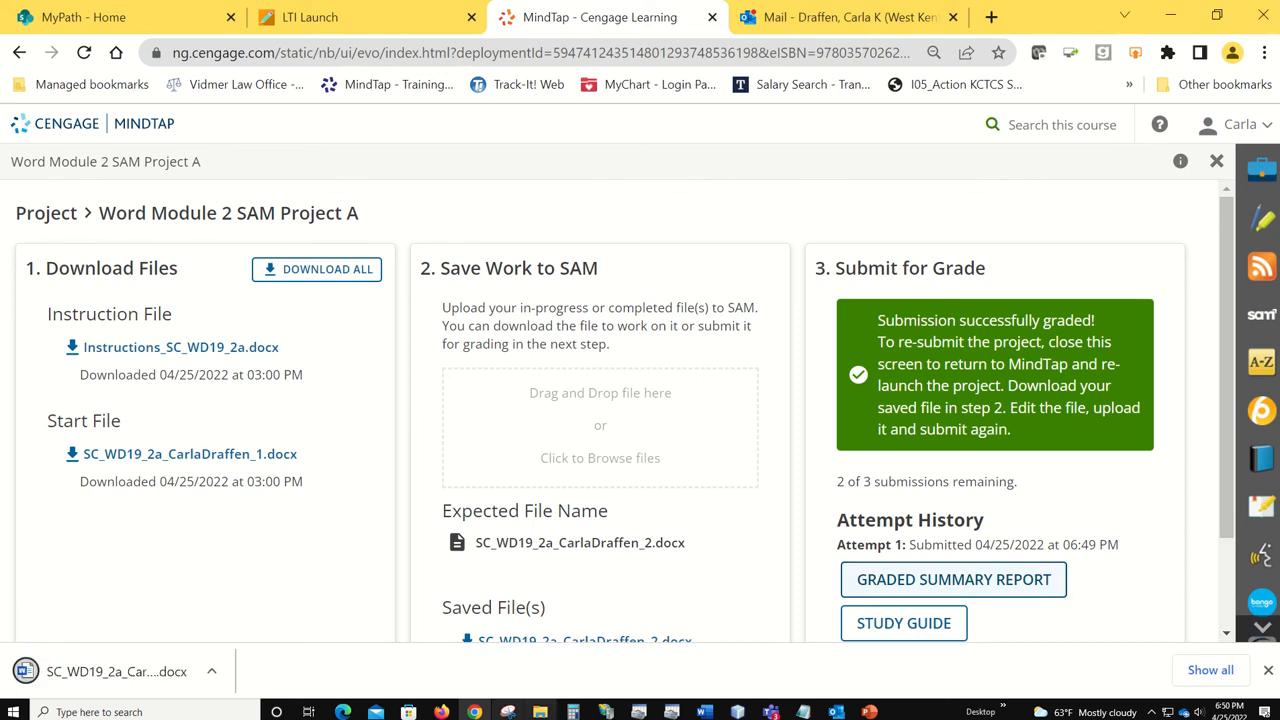
pyautogui.click(107, 672)
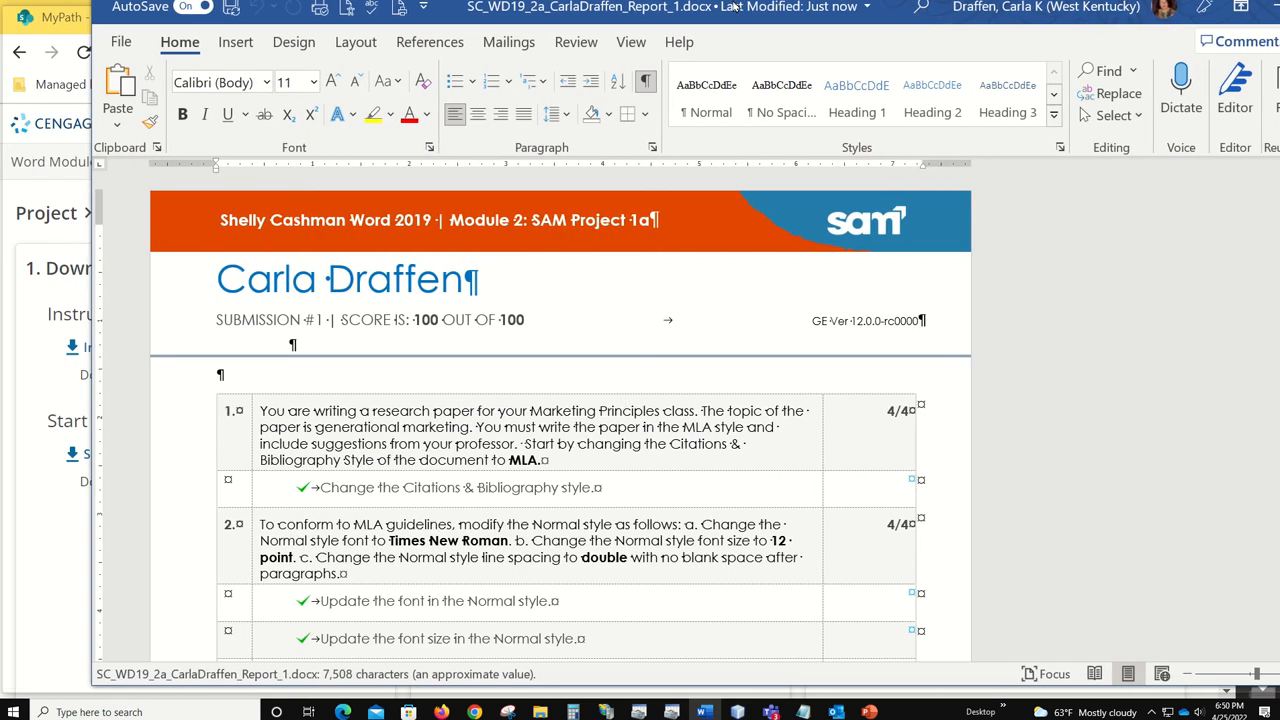
pyautogui.doubleClick(735, 7)
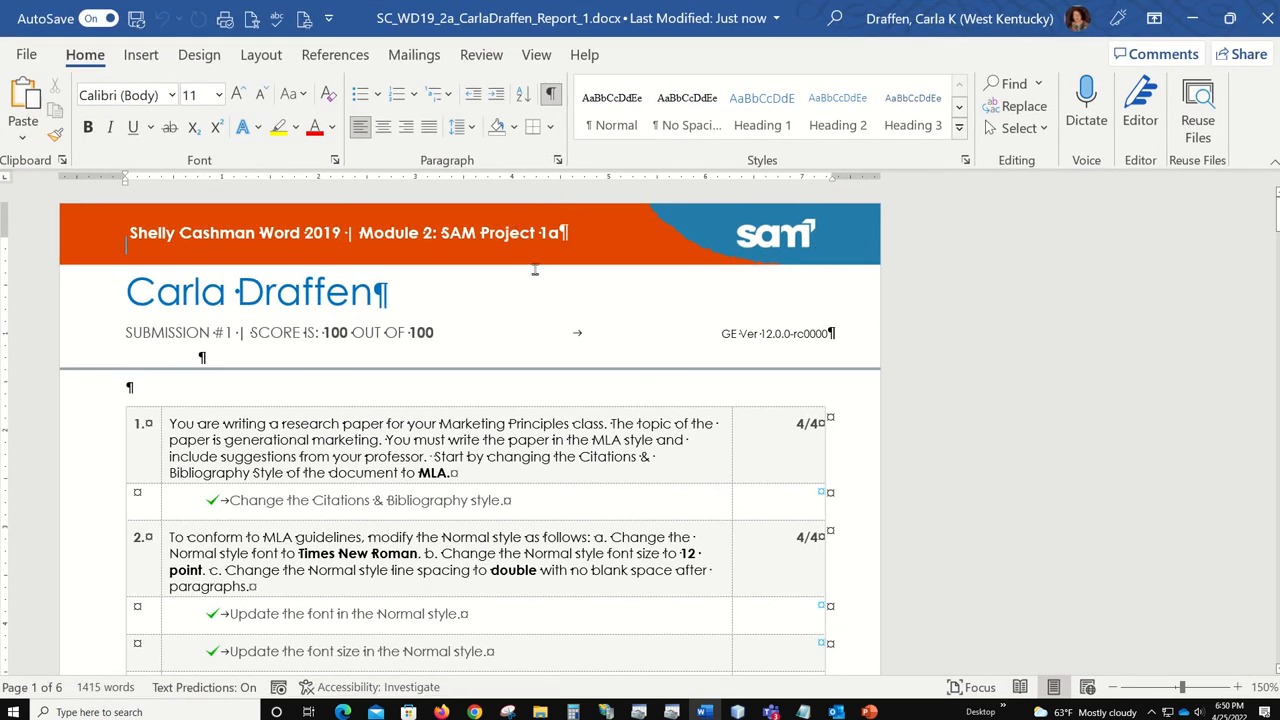
# Look through the graded report to check the overall score and the points for each project step.
pyautogui.scroll(-10, 535, 268)
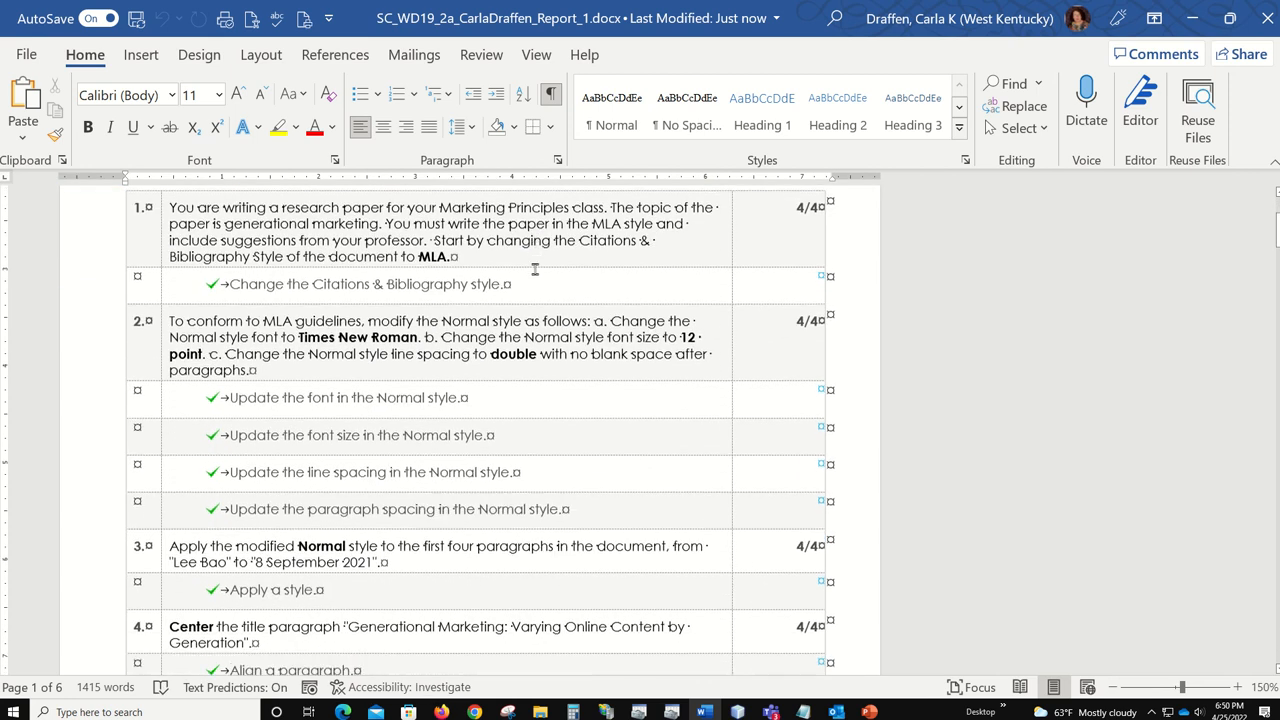
pyautogui.scroll(-8, 535, 268)
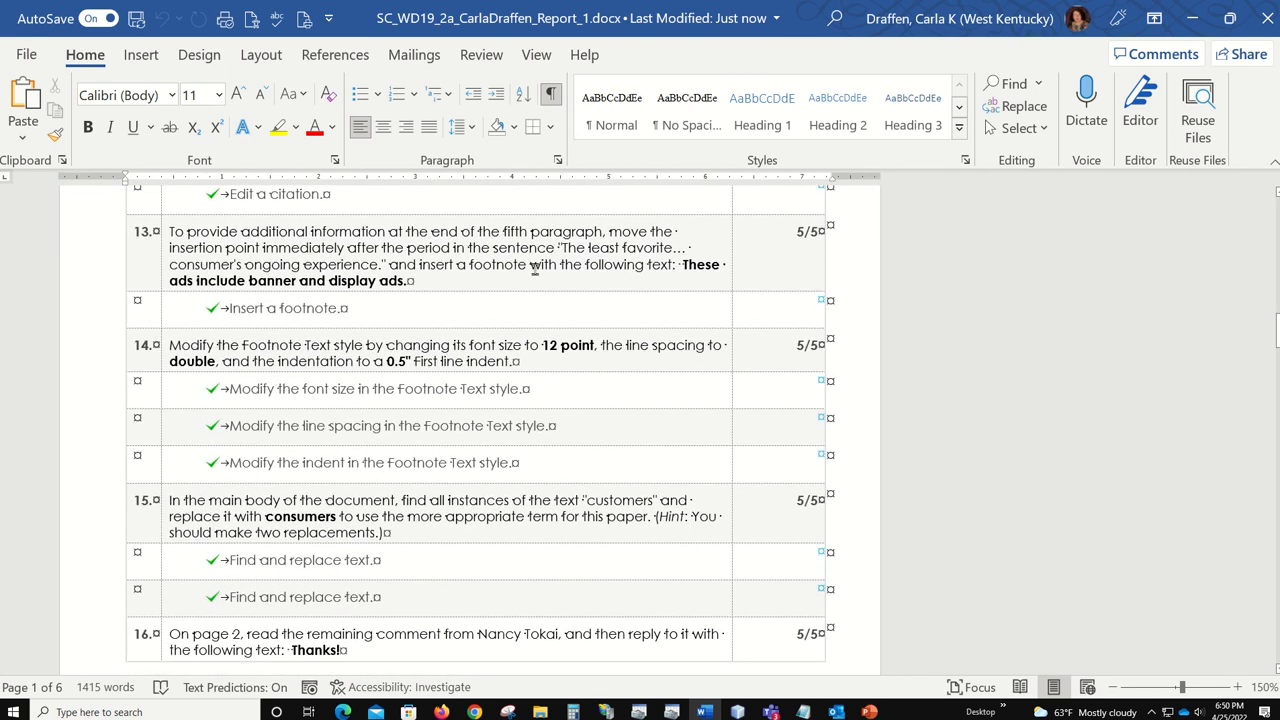
pyautogui.scroll(-10, 535, 268)
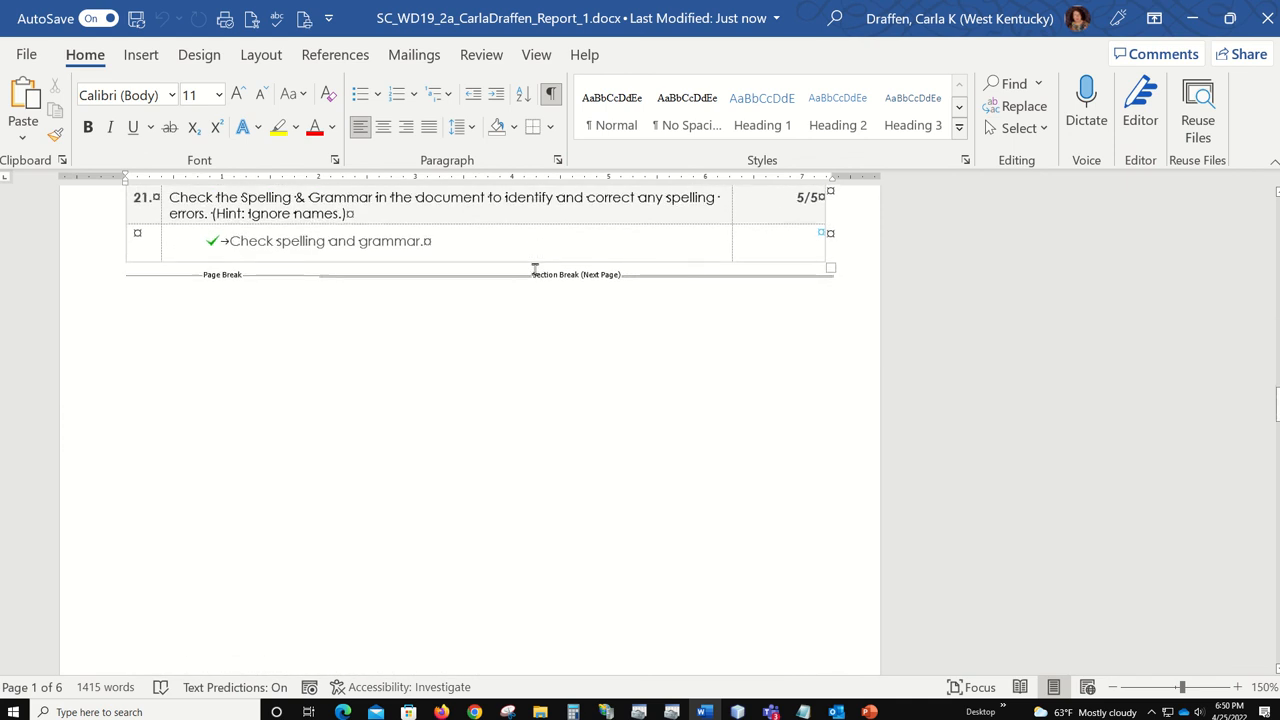
pyautogui.scroll(15, 535, 268)
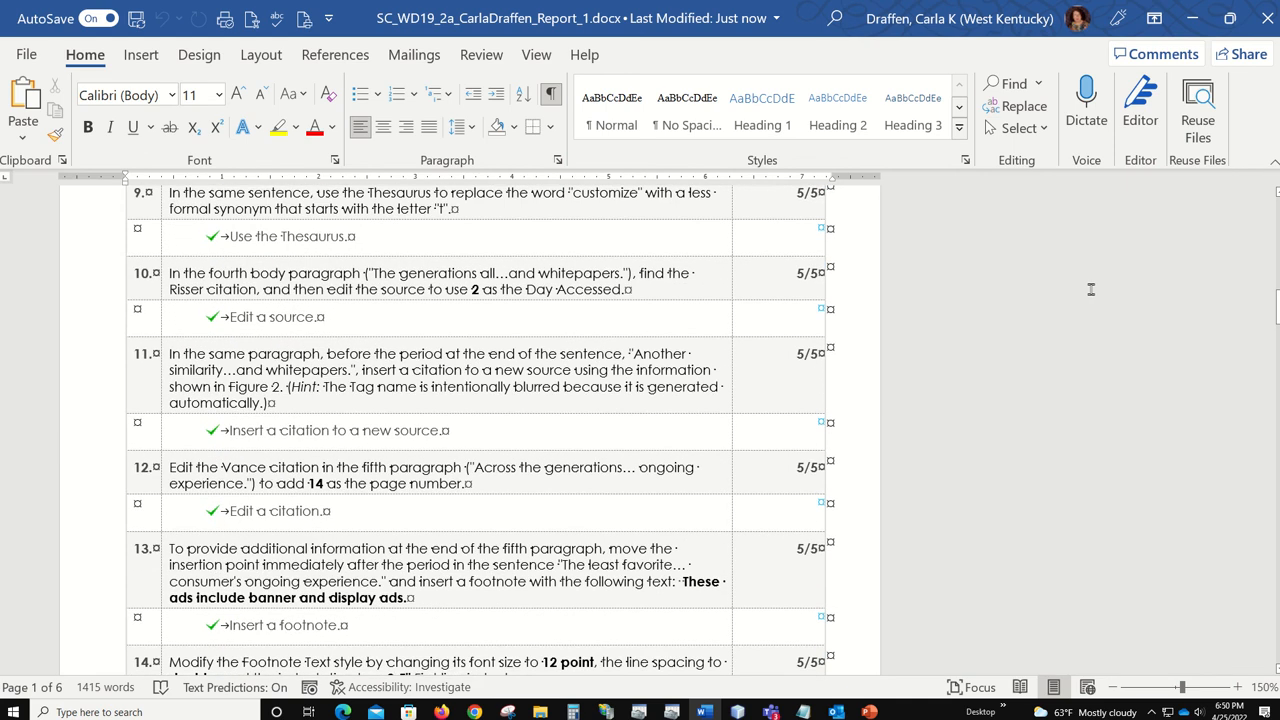
pyautogui.scroll(12, 1091, 289)
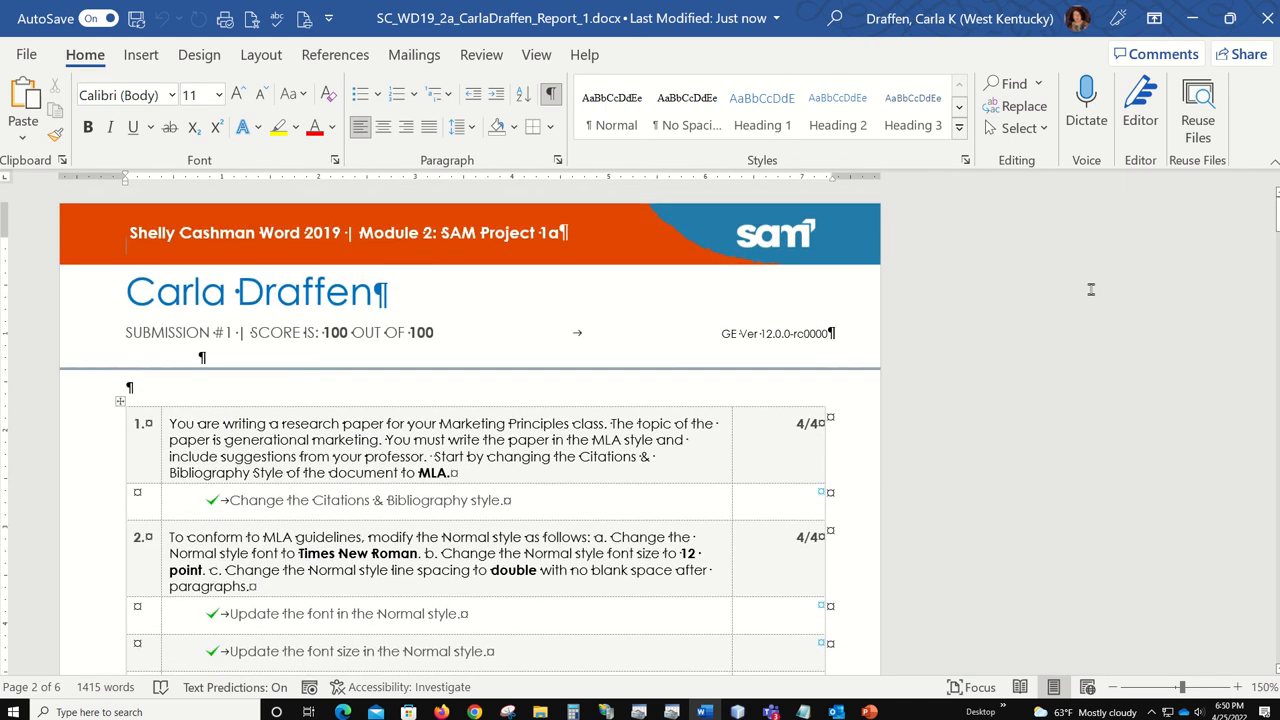